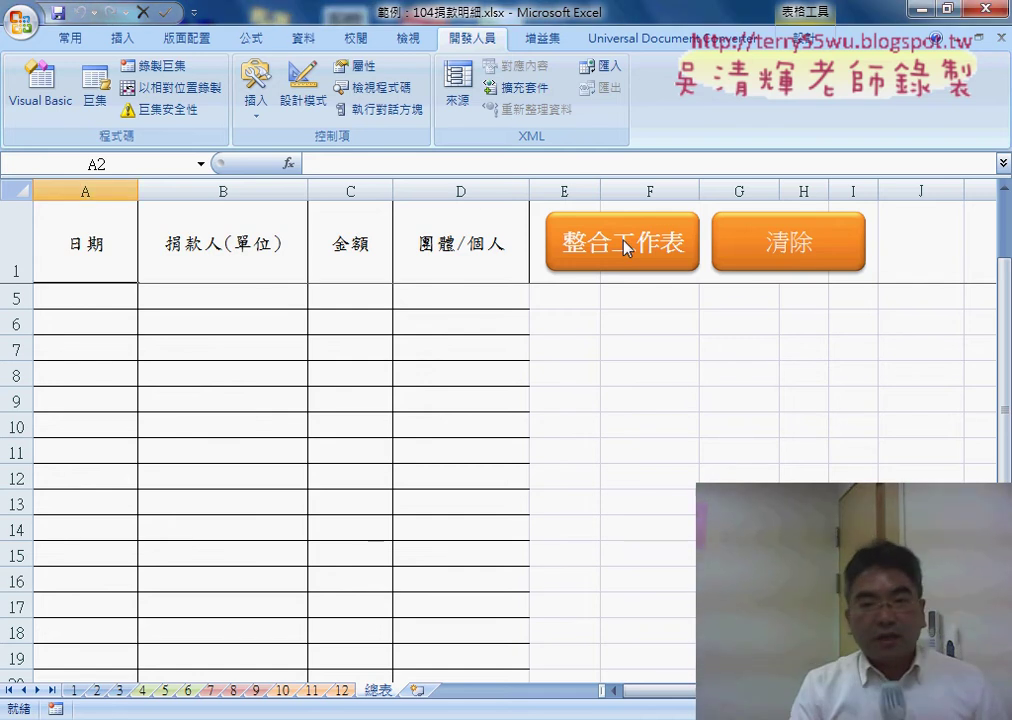
# Run 整合工作表 and 清除 on 總表 twice, ending with only the headers and empty bordered table.
pyautogui.click(622, 252)
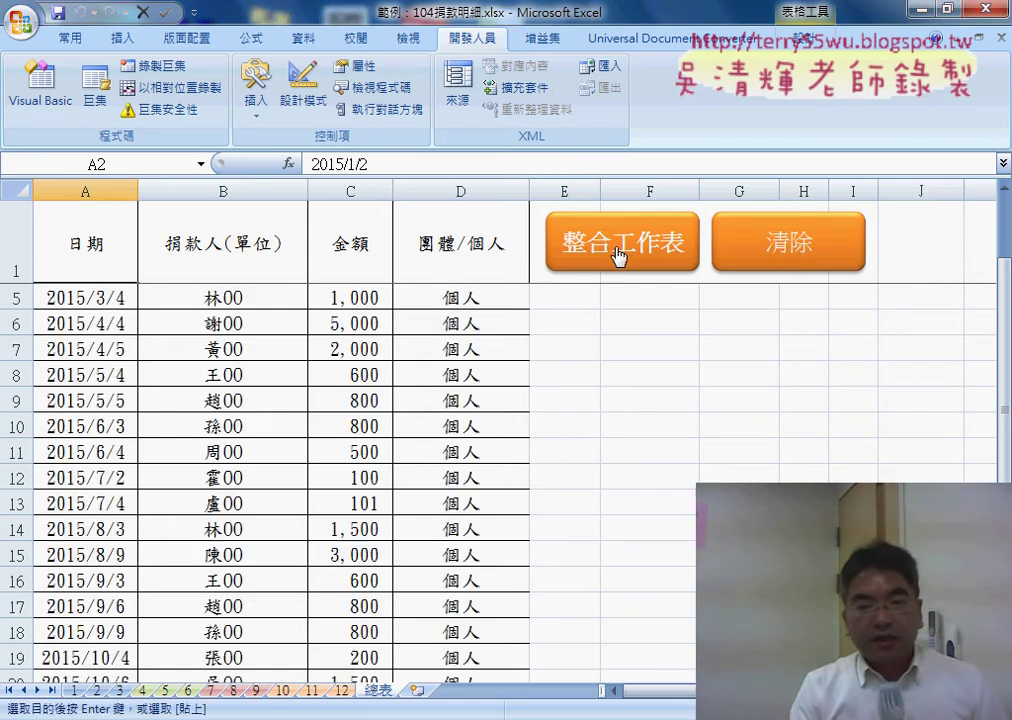
pyautogui.click(752, 270)
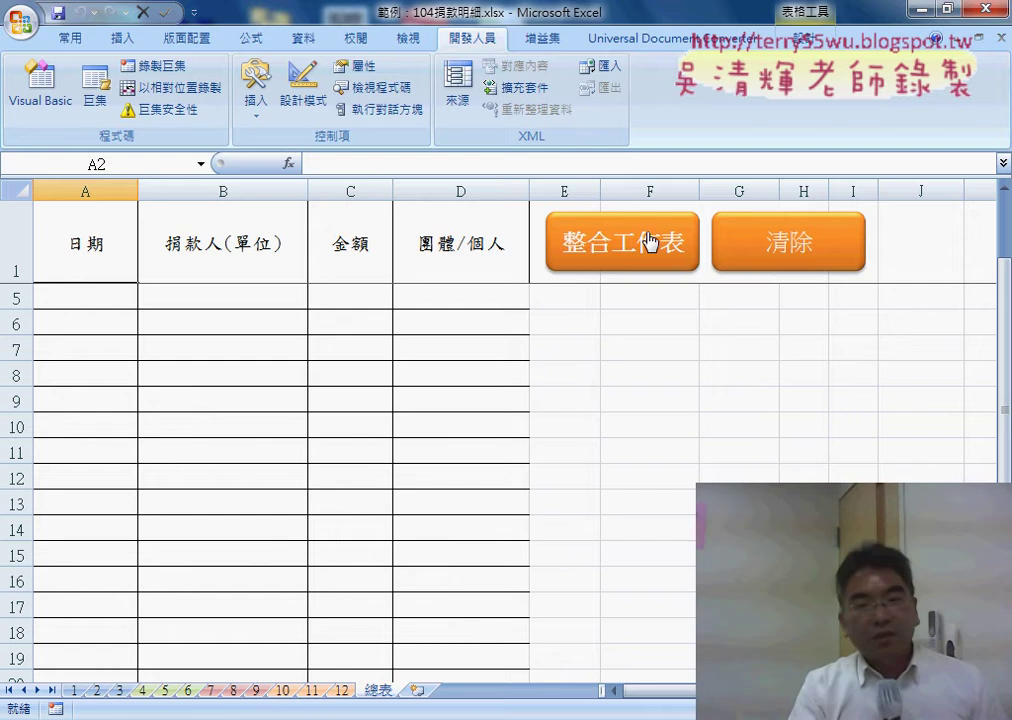
pyautogui.click(75, 691)
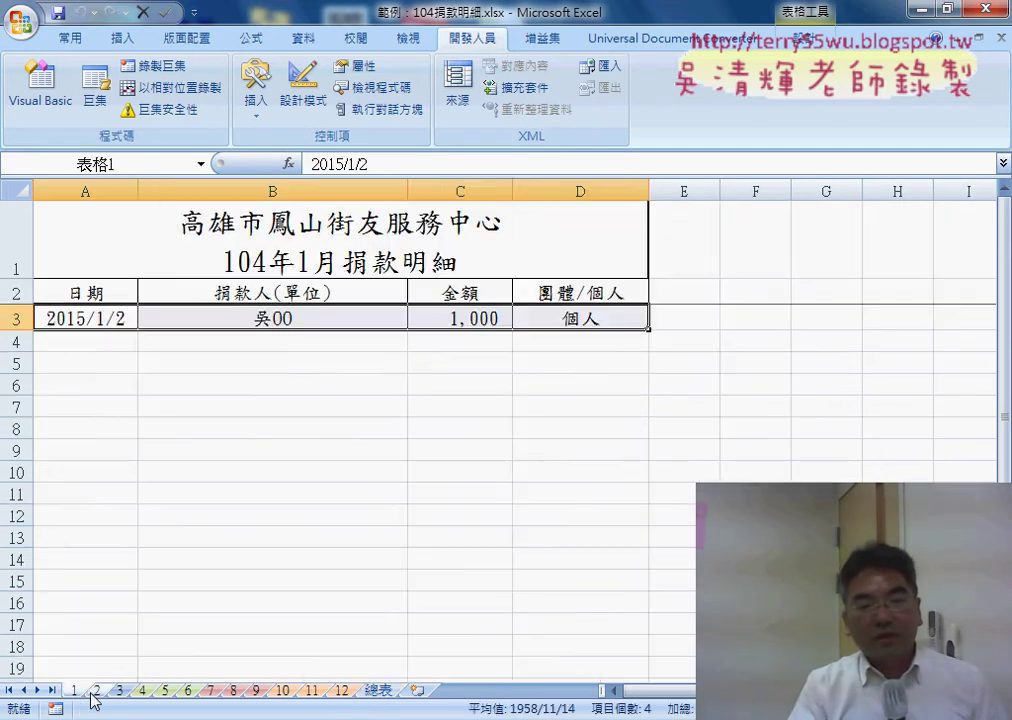
pyautogui.click(380, 690)
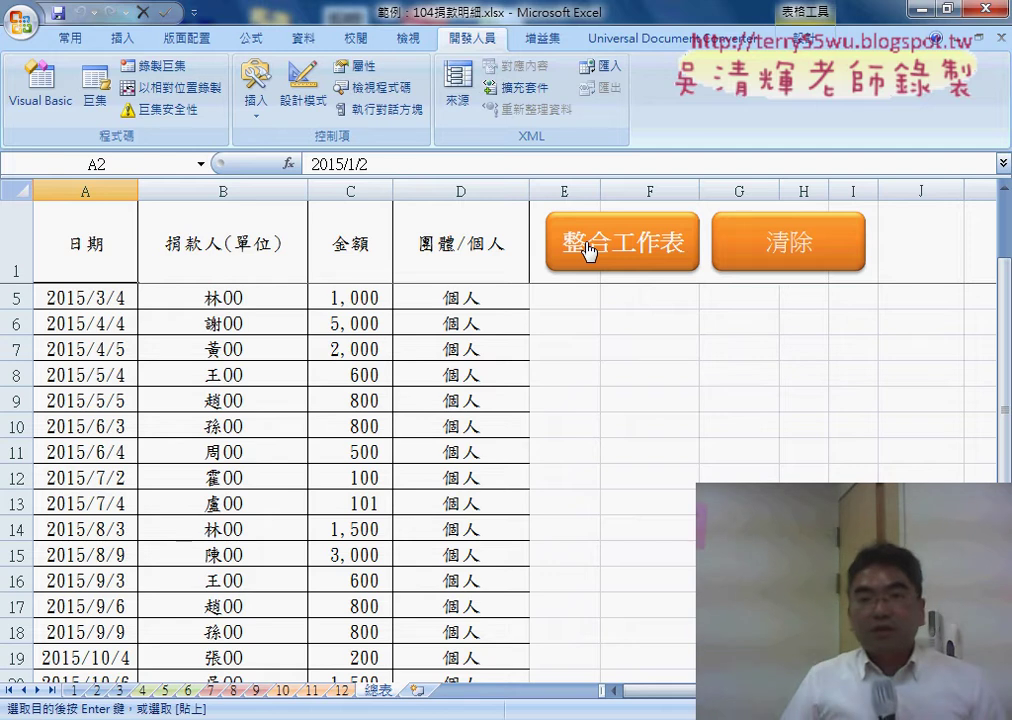
pyautogui.click(795, 258)
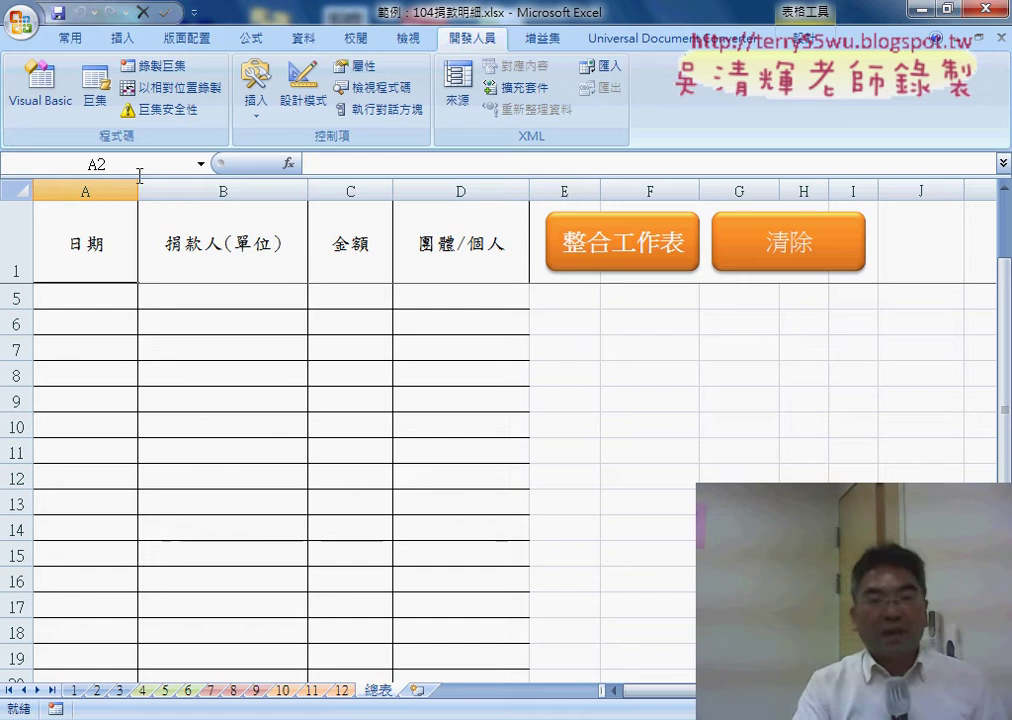
# In the VBA editor, review the older 問題04.xlsm Module1 merge and clear code.
pyautogui.click(50, 100)
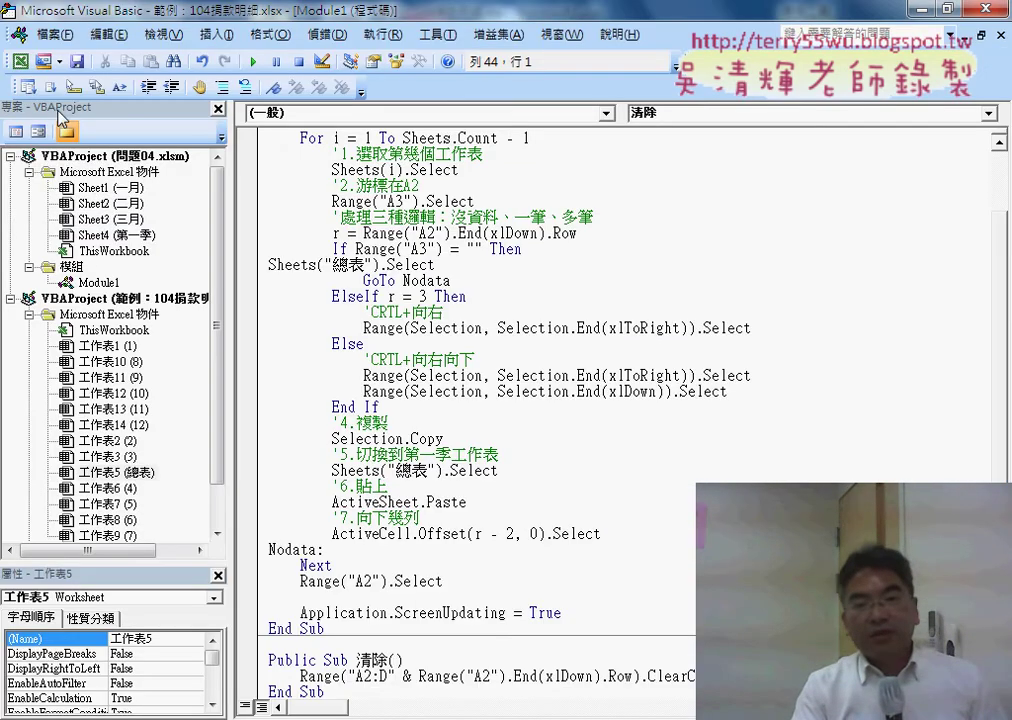
pyautogui.scroll(2, 444, 343)
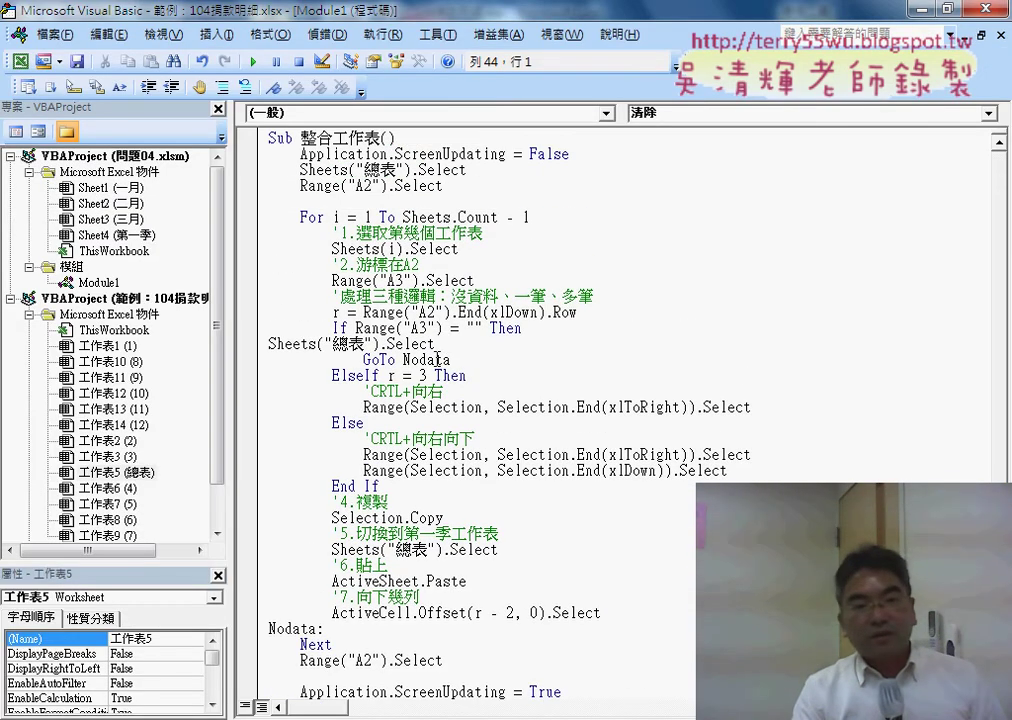
pyautogui.doubleClick(98, 282)
pyautogui.scroll(1, 343, 323)
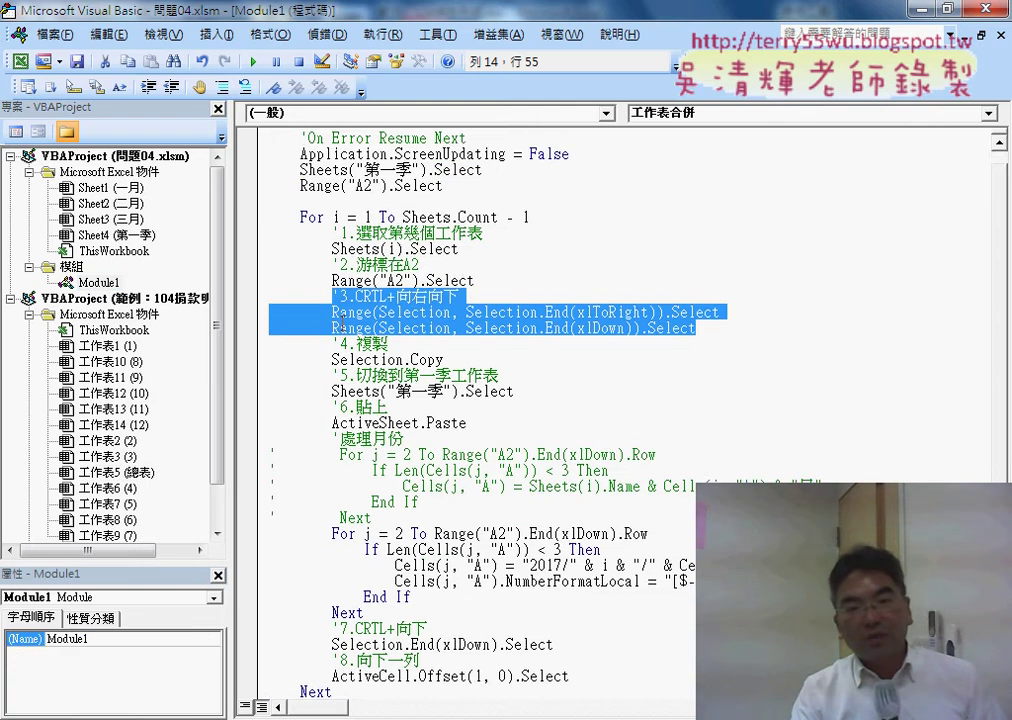
pyautogui.scroll(1, 343, 323)
pyautogui.moveTo(272, 128)
pyautogui.mouseDown()
pyautogui.moveTo(436, 621)
pyautogui.moveTo(429, 593)
pyautogui.moveTo(430, 678)
pyautogui.mouseUp()
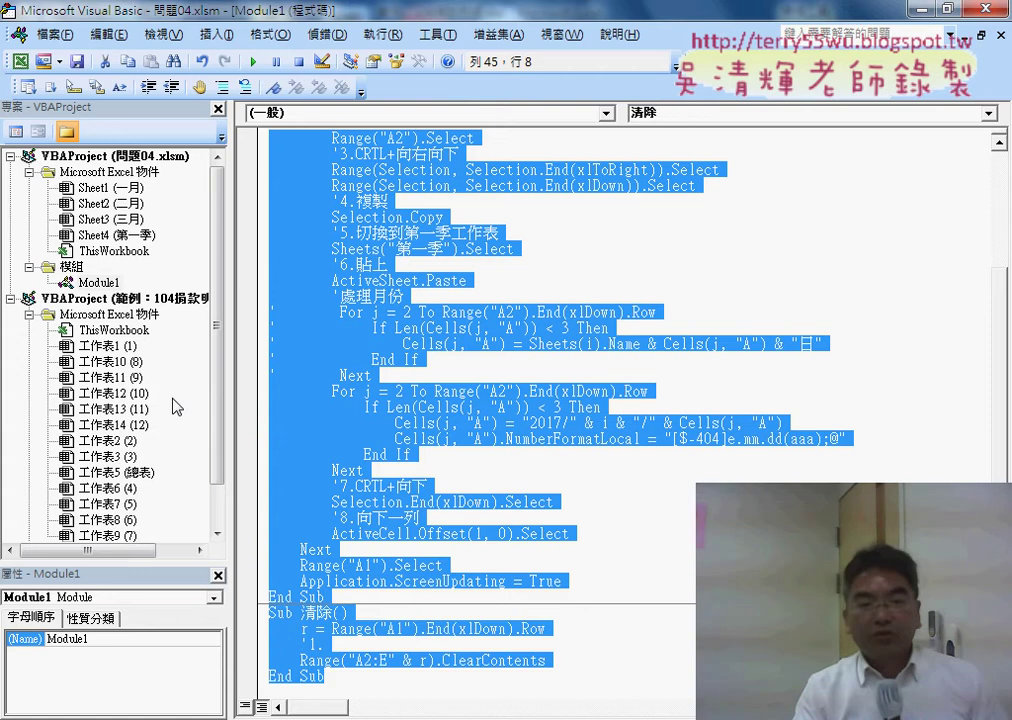
pyautogui.scroll(-1, 176, 405)
pyautogui.click(99, 234)
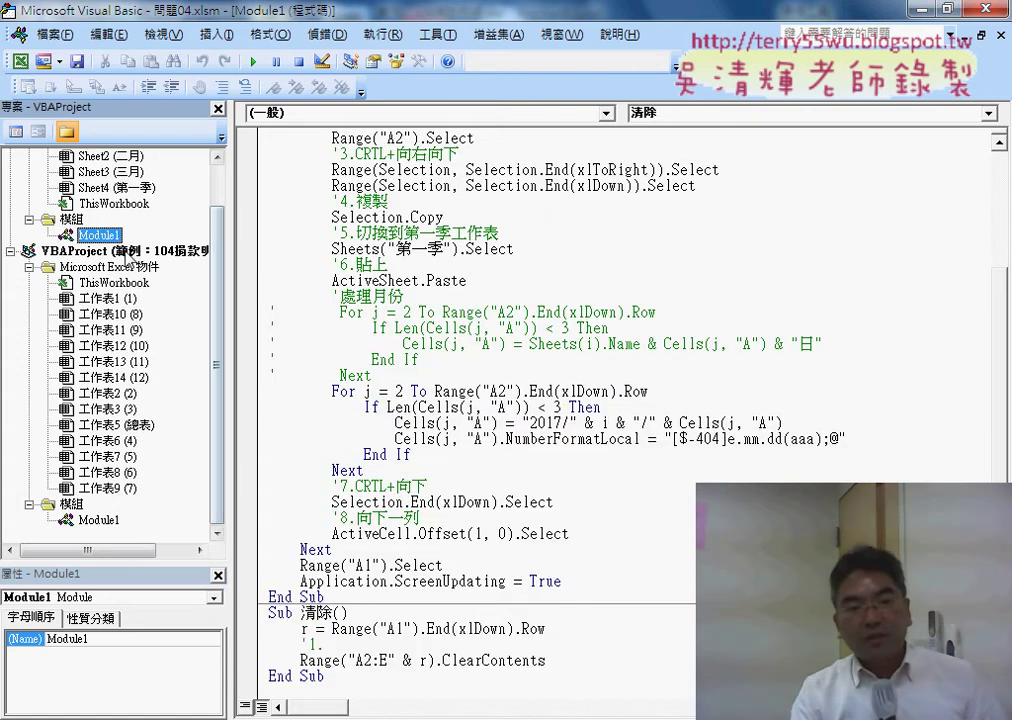
# Reopen the 範例 project's Module1 to show the 整合工作表 macro code.
pyautogui.click(140, 252)
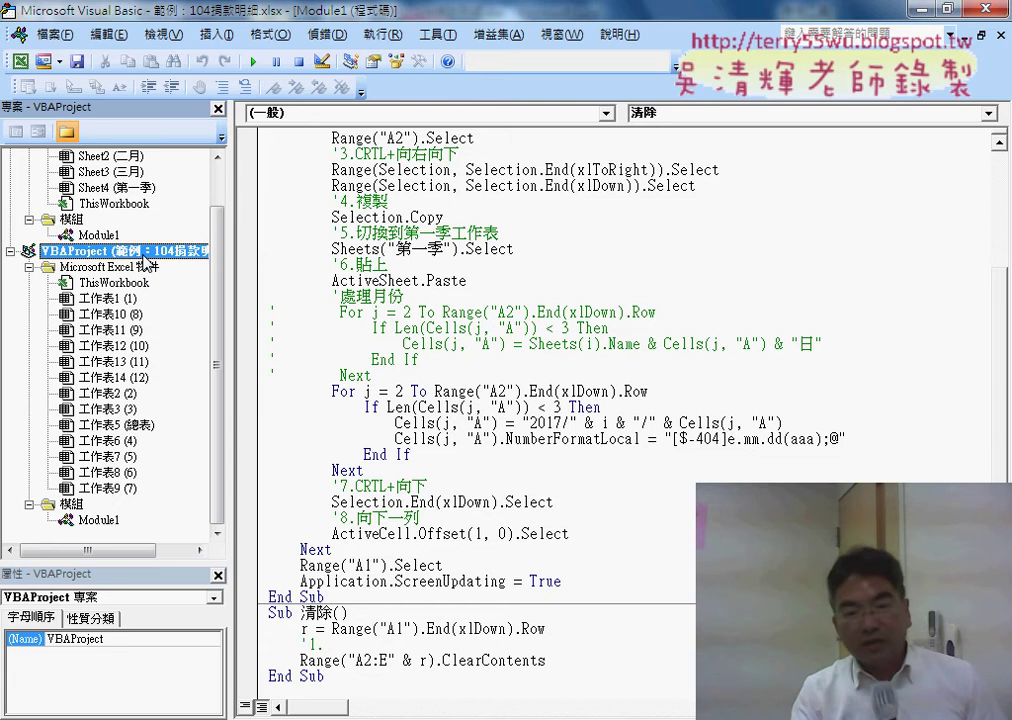
pyautogui.rightClick(146, 262)
pyautogui.moveTo(198, 338)
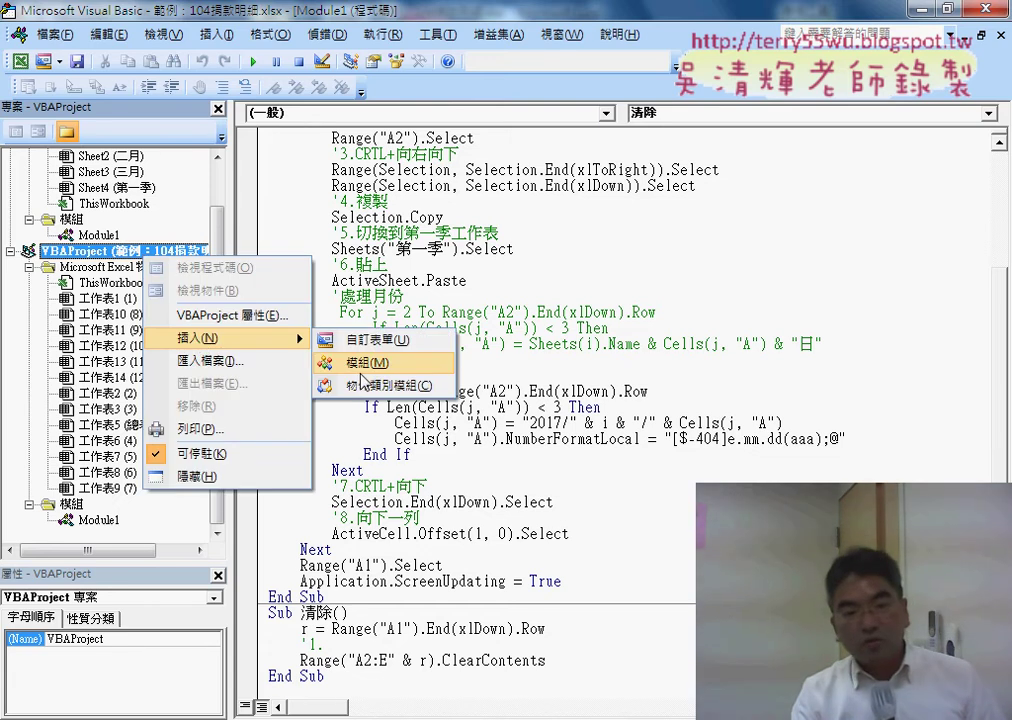
pyautogui.doubleClick(99, 520)
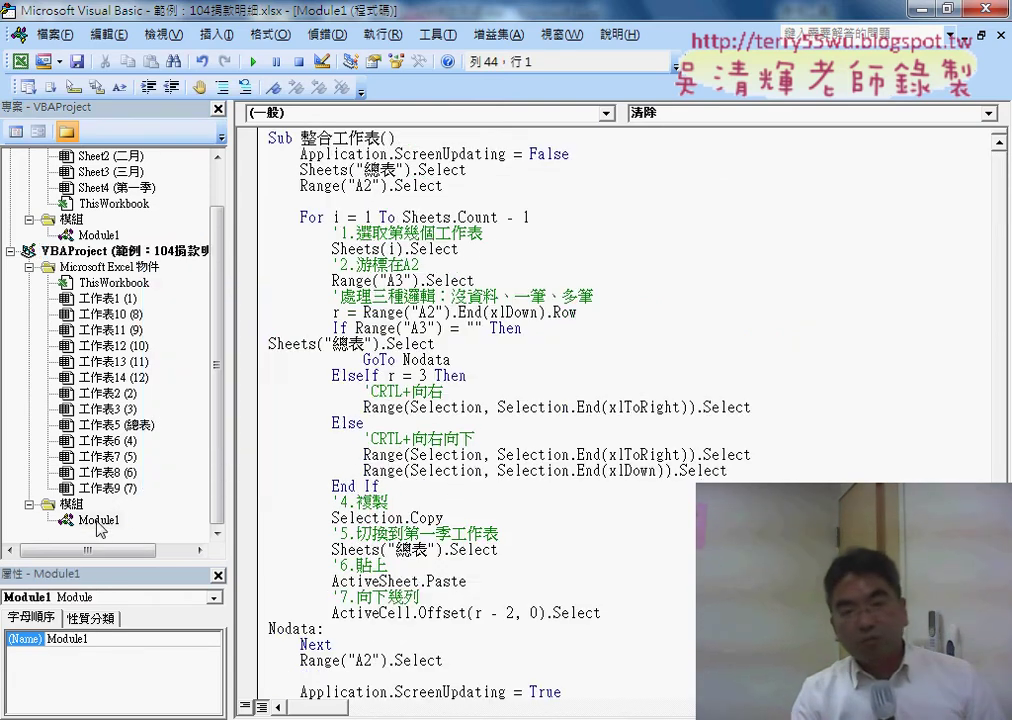
pyautogui.click(455, 490)
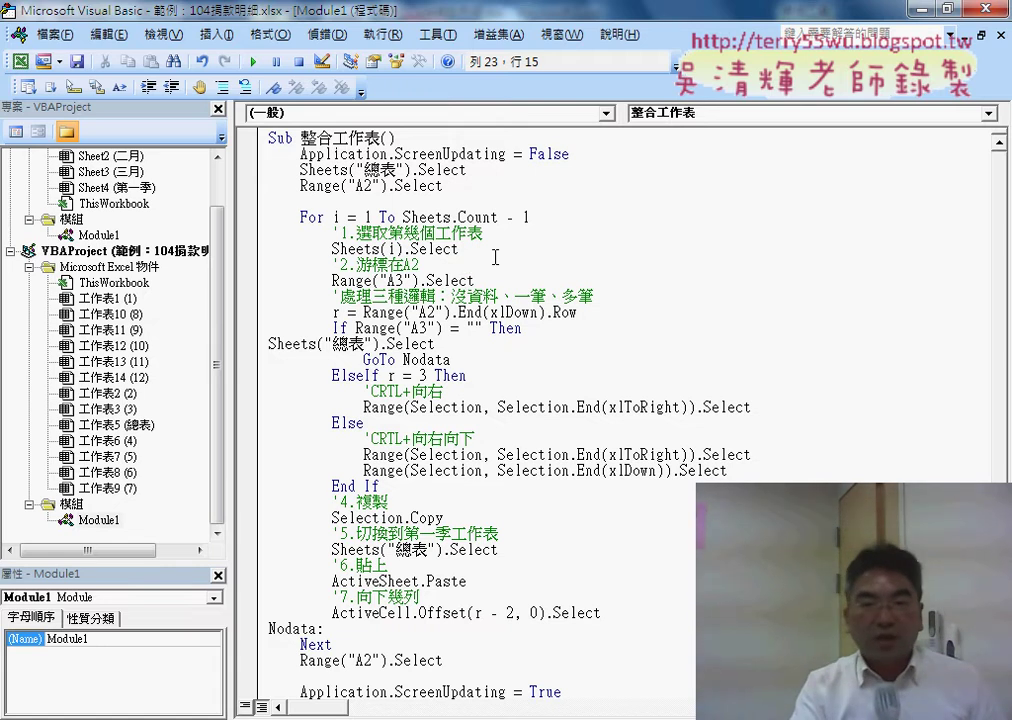
pyautogui.click(451, 44)
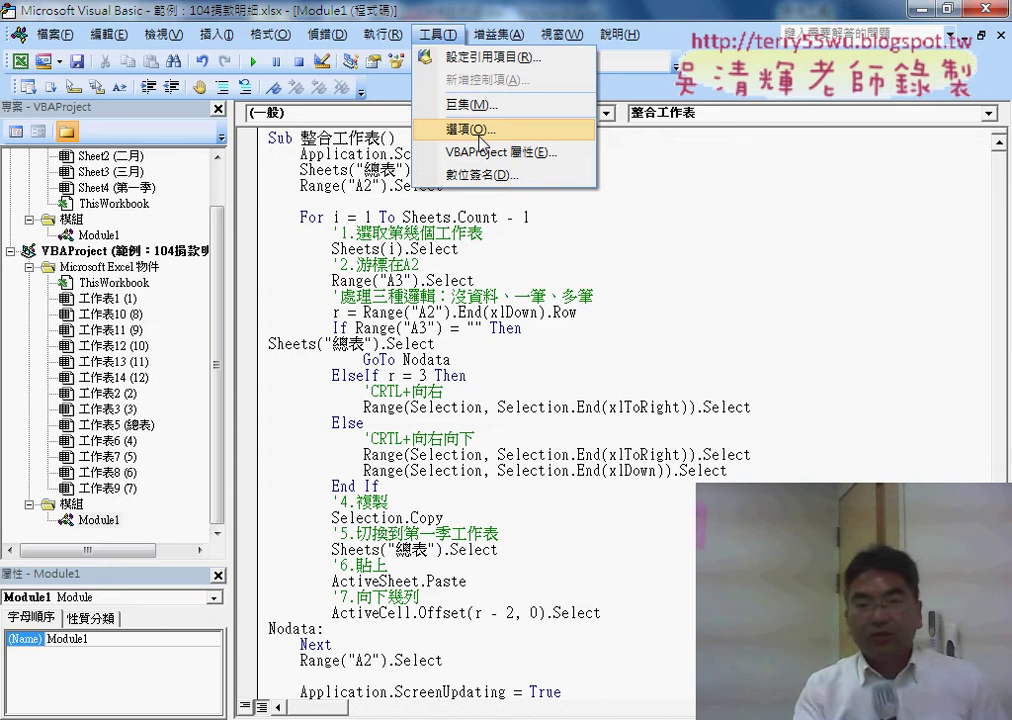
# Set the code font 大小 to 14 on the Options 撰寫風格 tab.
pyautogui.click(481, 140)
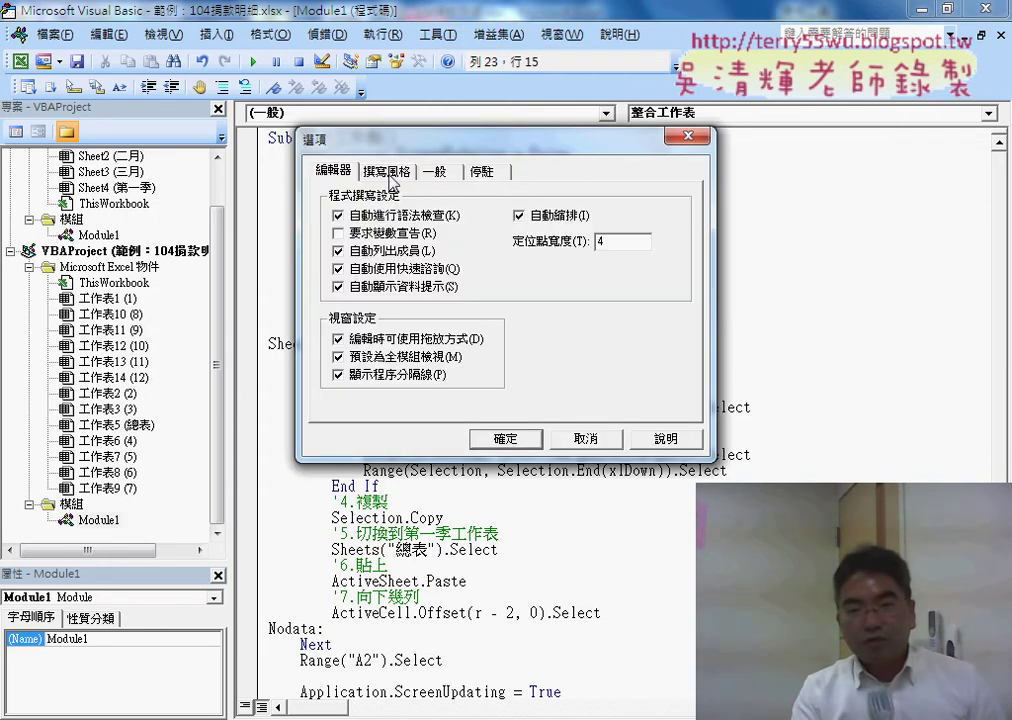
pyautogui.click(391, 175)
pyautogui.click(599, 259)
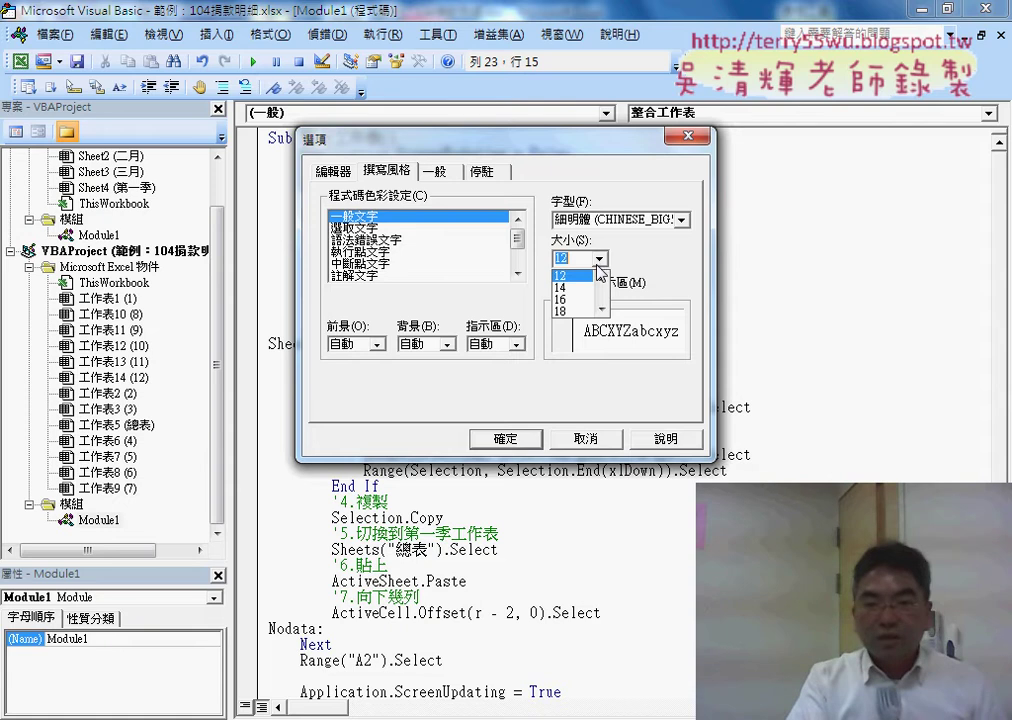
pyautogui.click(517, 445)
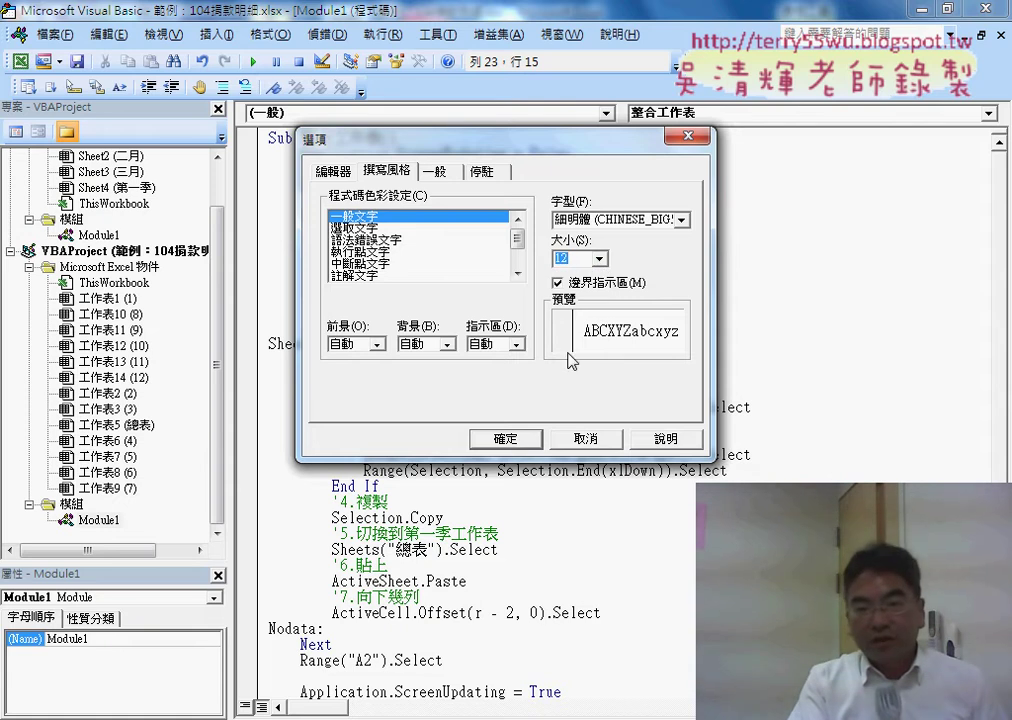
pyautogui.click(599, 259)
pyautogui.click(570, 287)
pyautogui.click(528, 439)
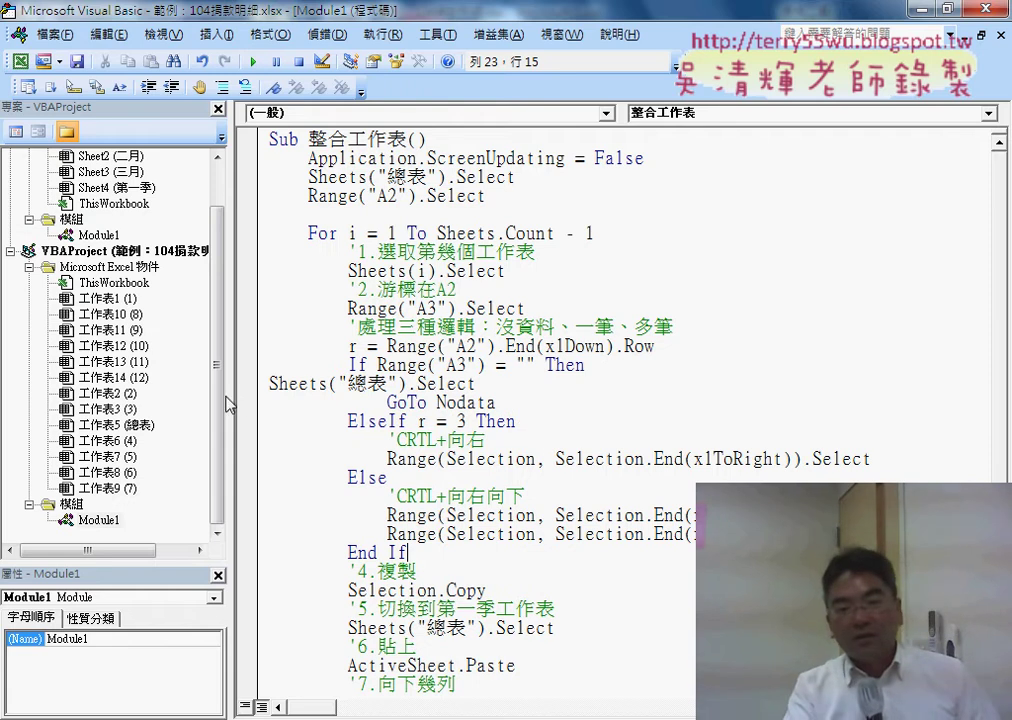
# Narrow the project pane and indent Sheets("總表").Select two levels into the If block.
pyautogui.moveTo(230, 397); pyautogui.dragTo(176, 397)
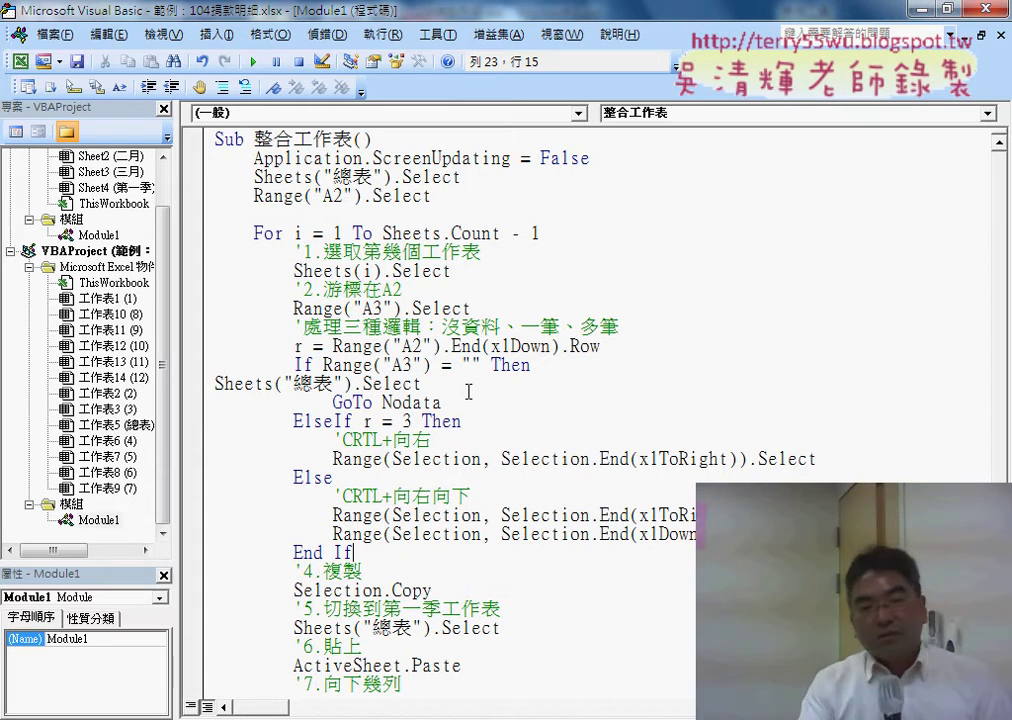
pyautogui.click(216, 384)
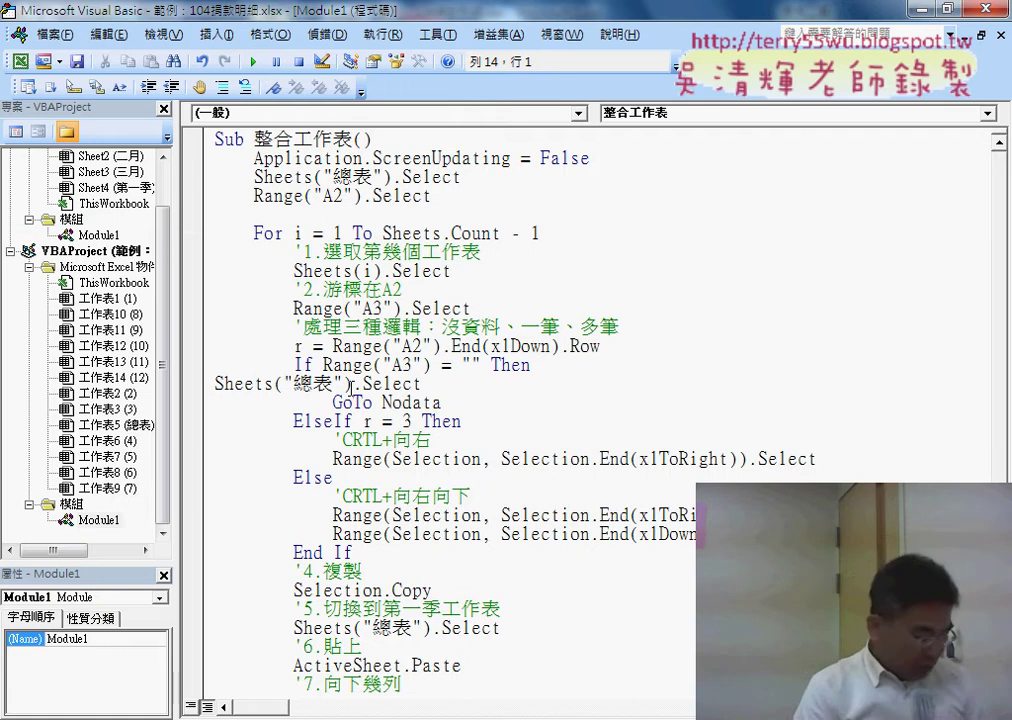
pyautogui.press('Tab')
pyautogui.press('Tab')
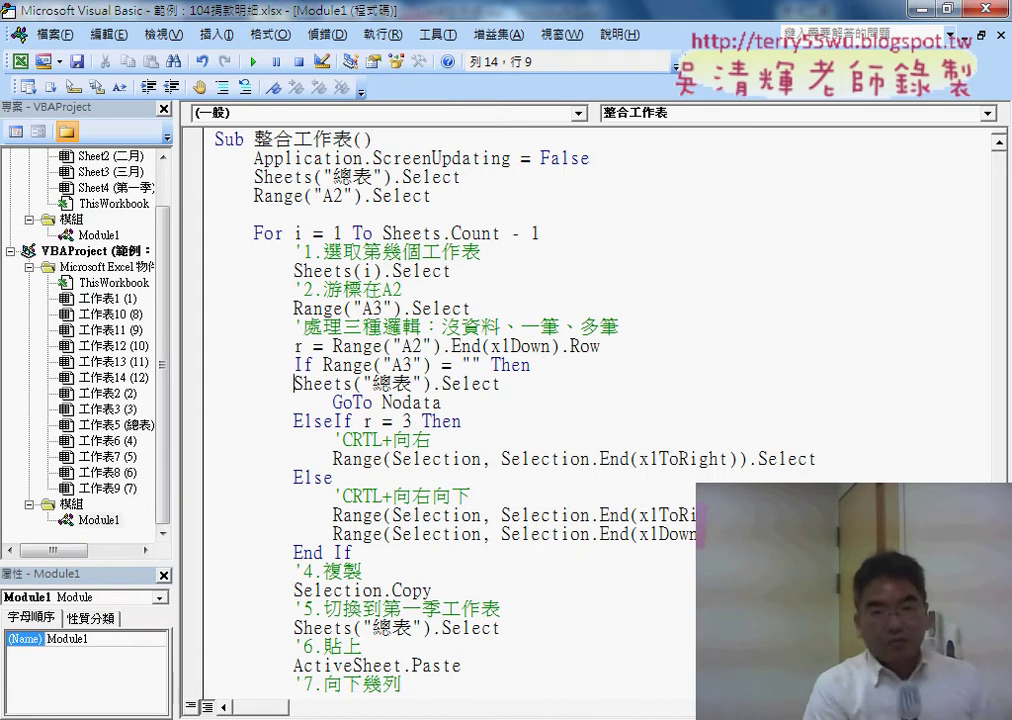
pyautogui.press('Tab')
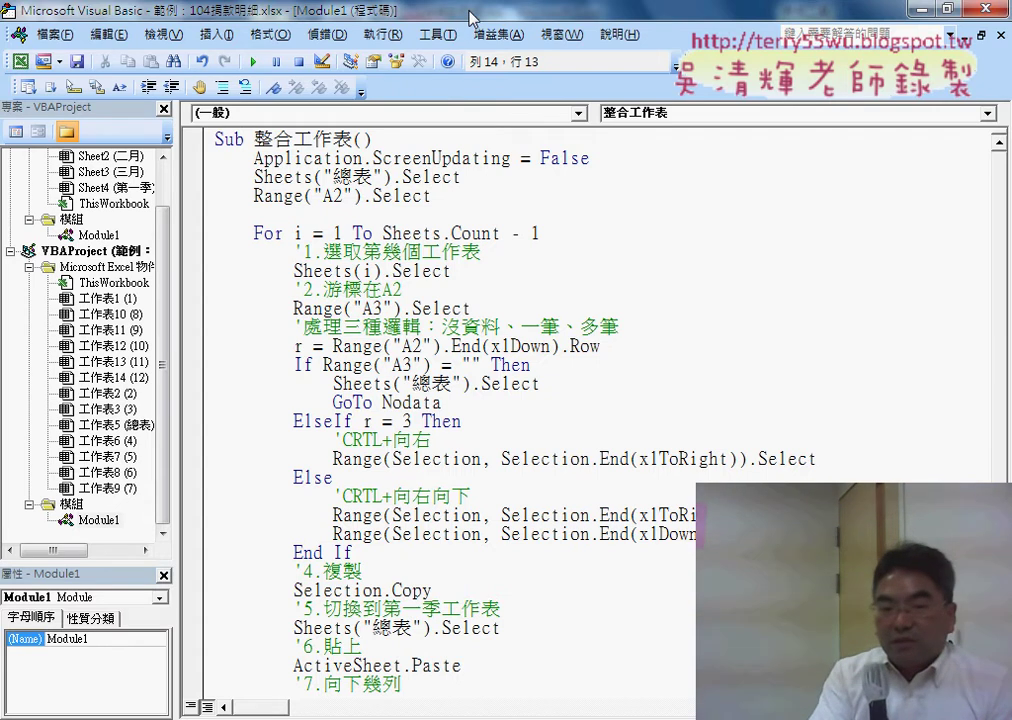
# Delete the r row count and If/ElseIf/Else branching, keeping the two Range(Selection…).Select lines.
pyautogui.moveTo(373, 553); pyautogui.dragTo(195, 560)
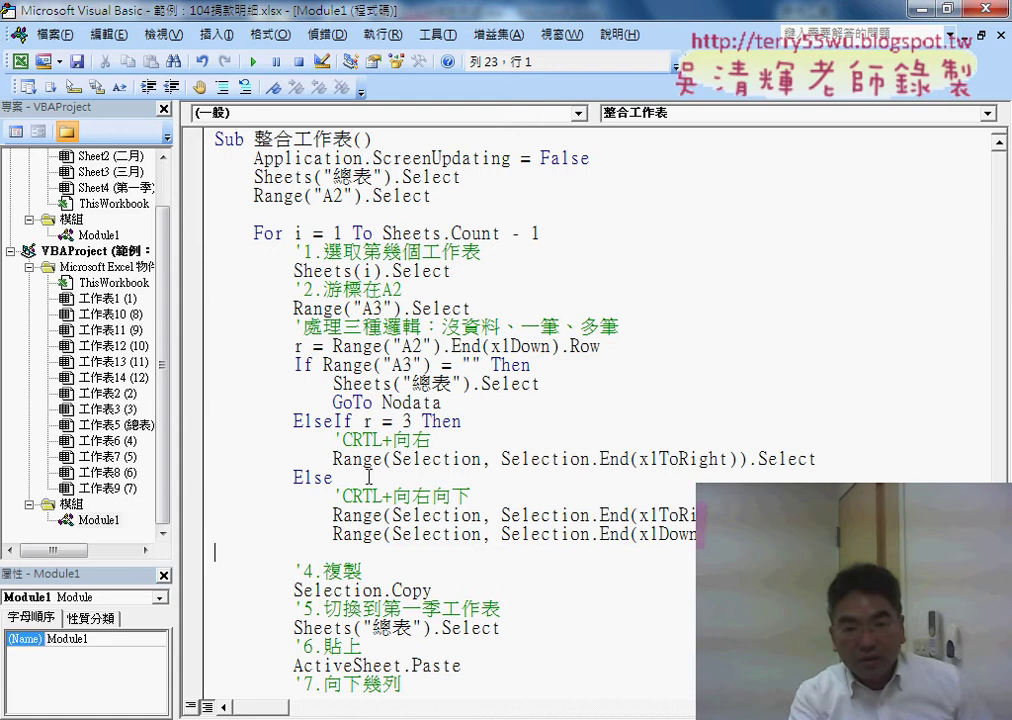
pyautogui.moveTo(409, 482); pyautogui.dragTo(218, 346)
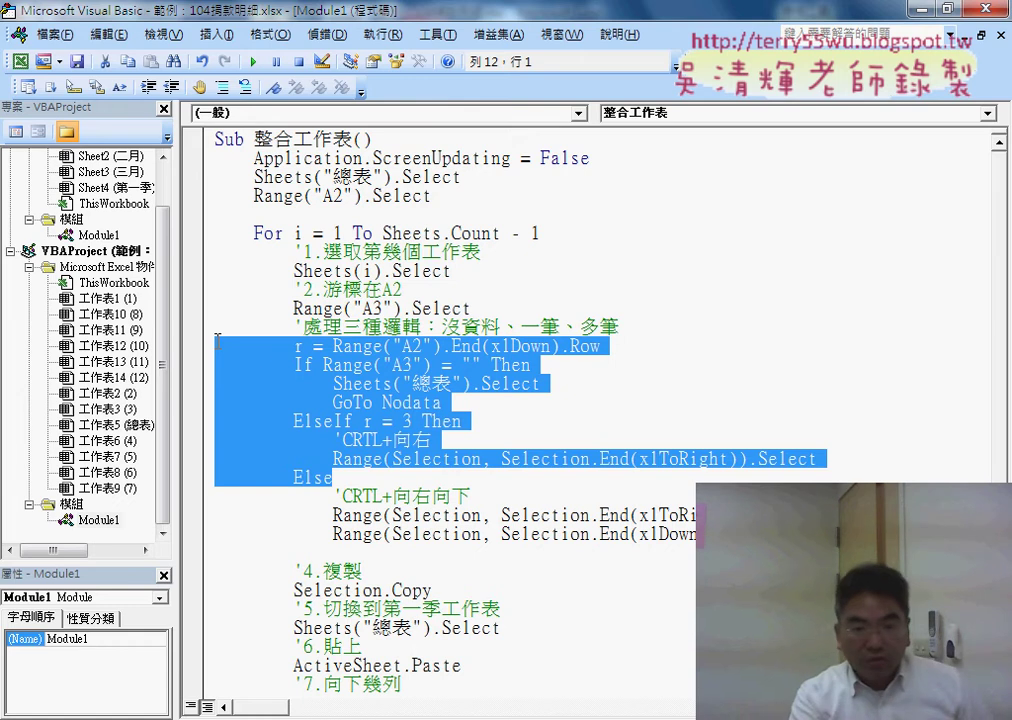
pyautogui.press('Delete')
pyautogui.press('Delete')
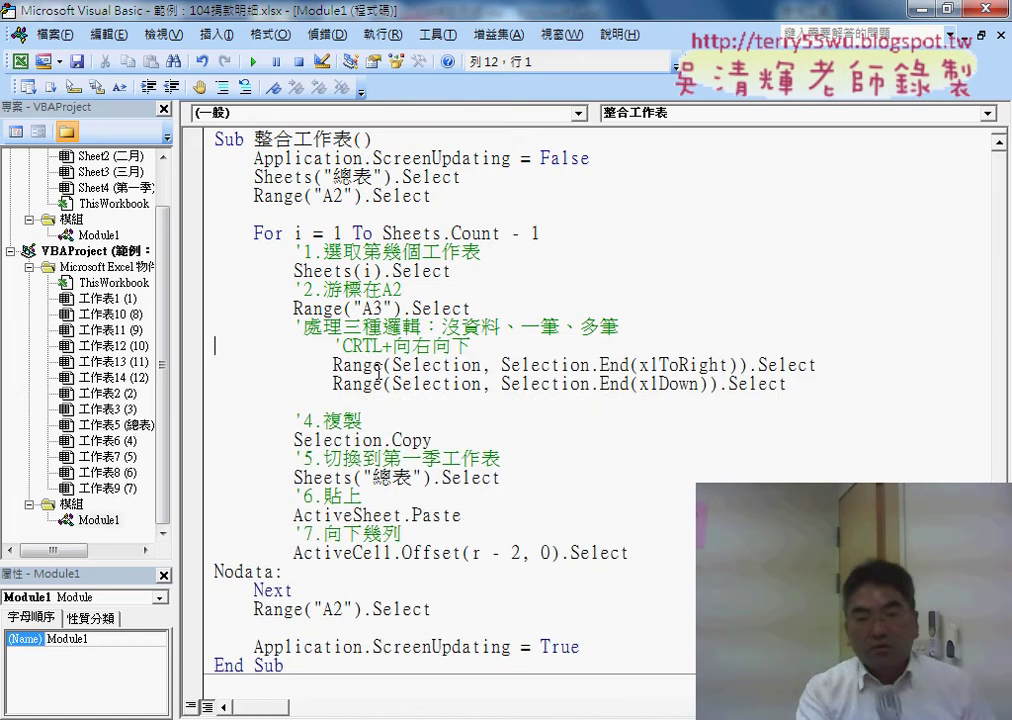
pyautogui.click(366, 365)
pyautogui.moveTo(830, 388); pyautogui.dragTo(228, 352)
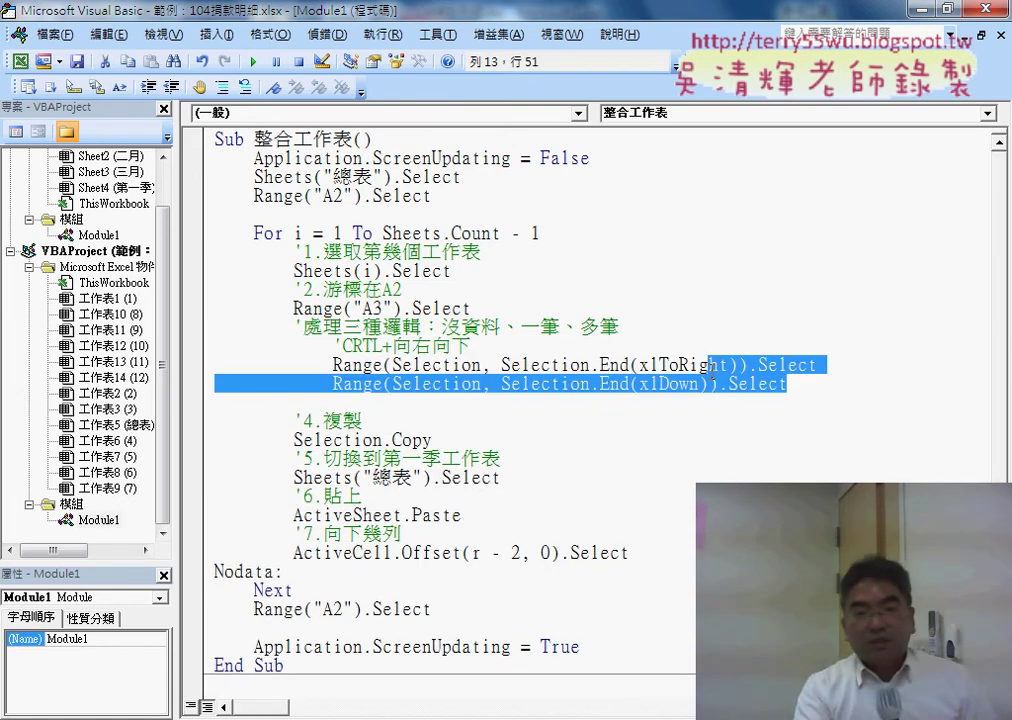
pyautogui.click(336, 269)
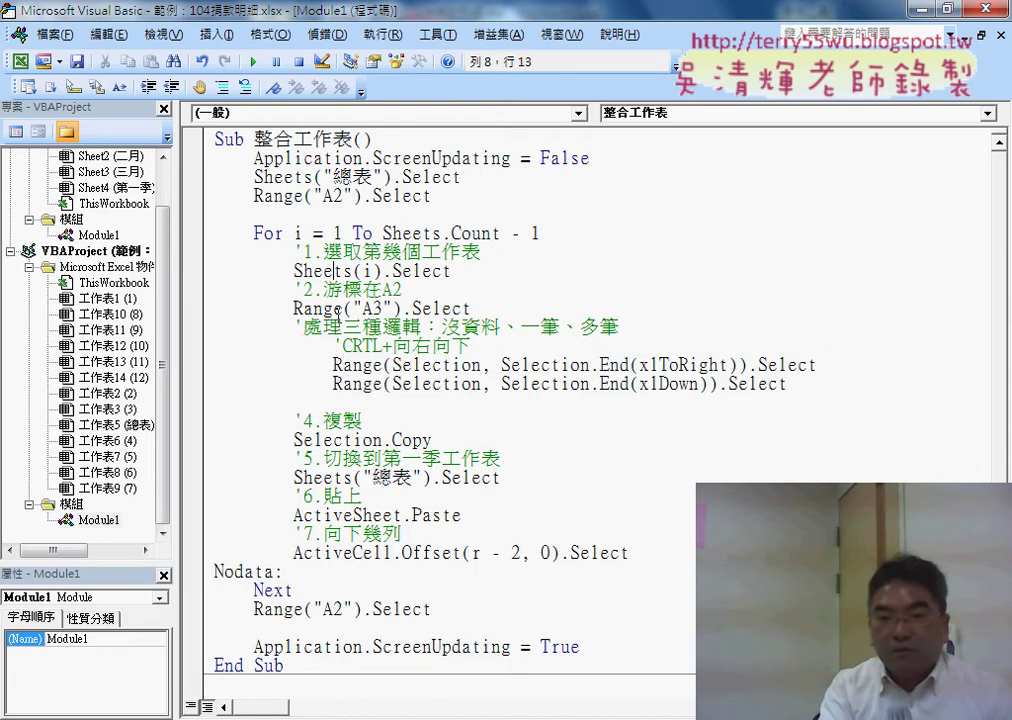
pyautogui.doubleClick(330, 15)
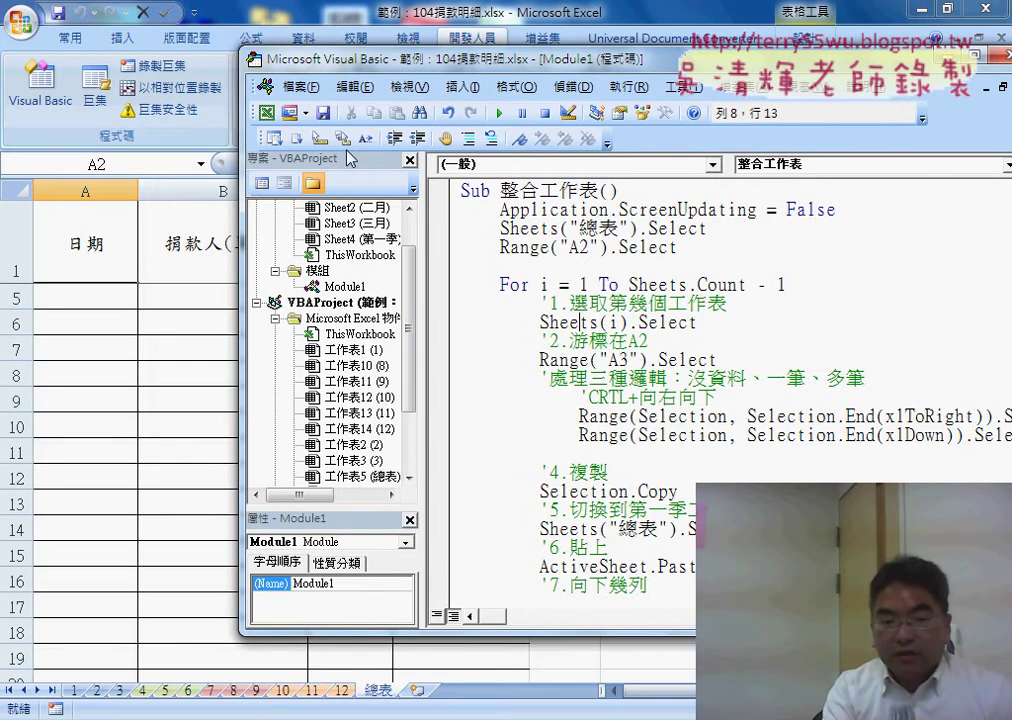
# In Excel, inspect January's single donation row A3:D3 on sheet 1.
pyautogui.click(79, 691)
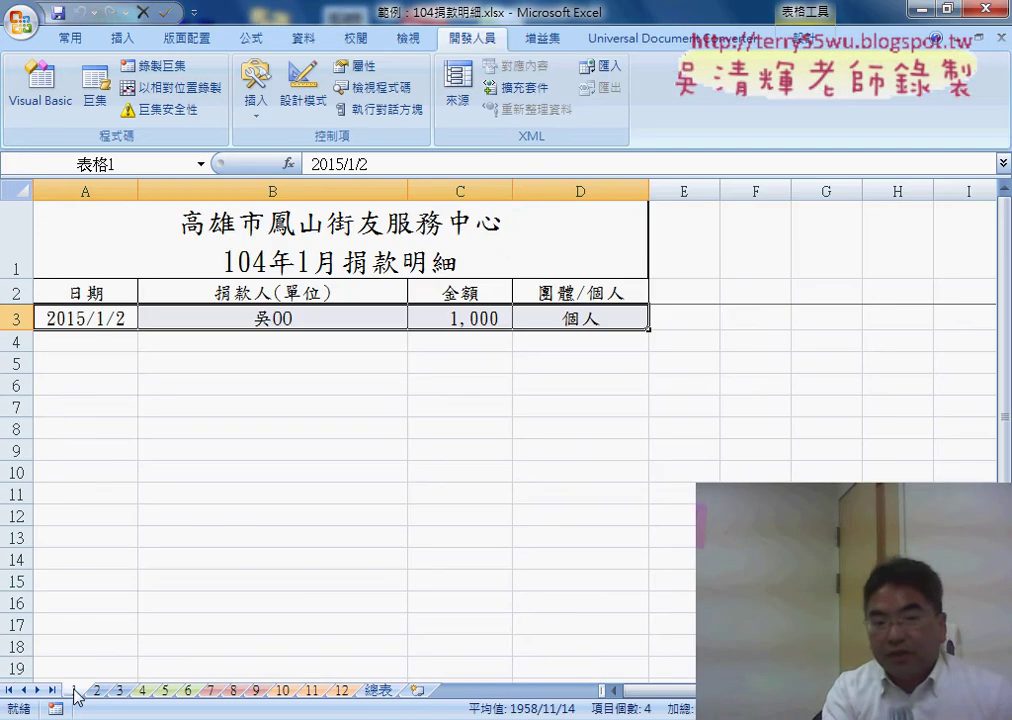
pyautogui.click(78, 293)
pyautogui.click(82, 318)
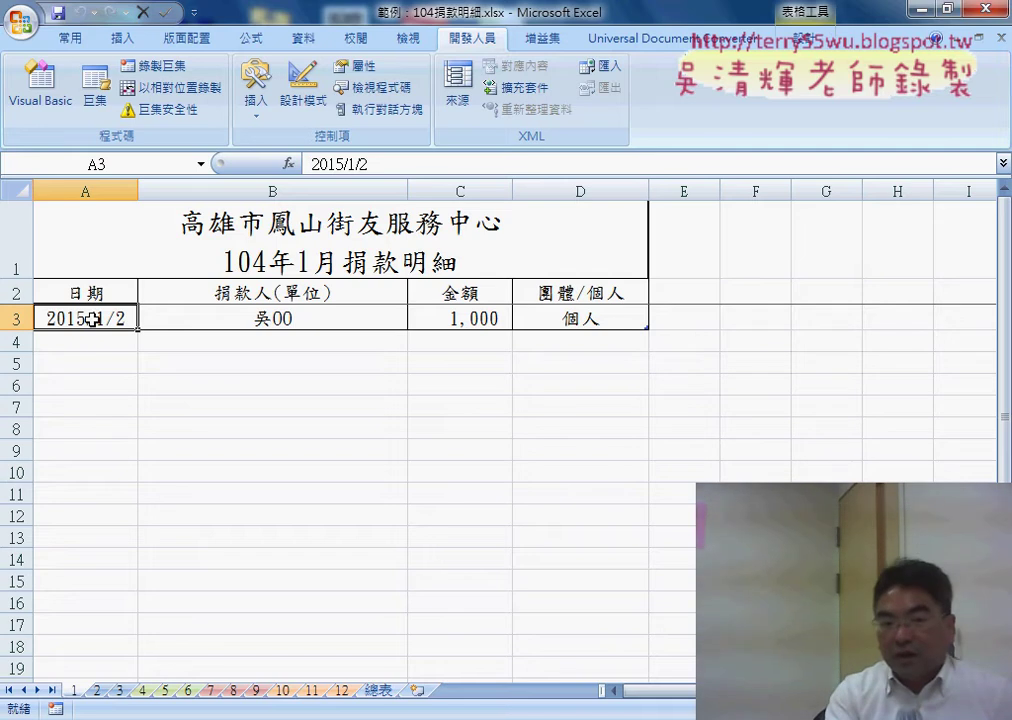
pyautogui.moveTo(92, 318); pyautogui.dragTo(587, 321)
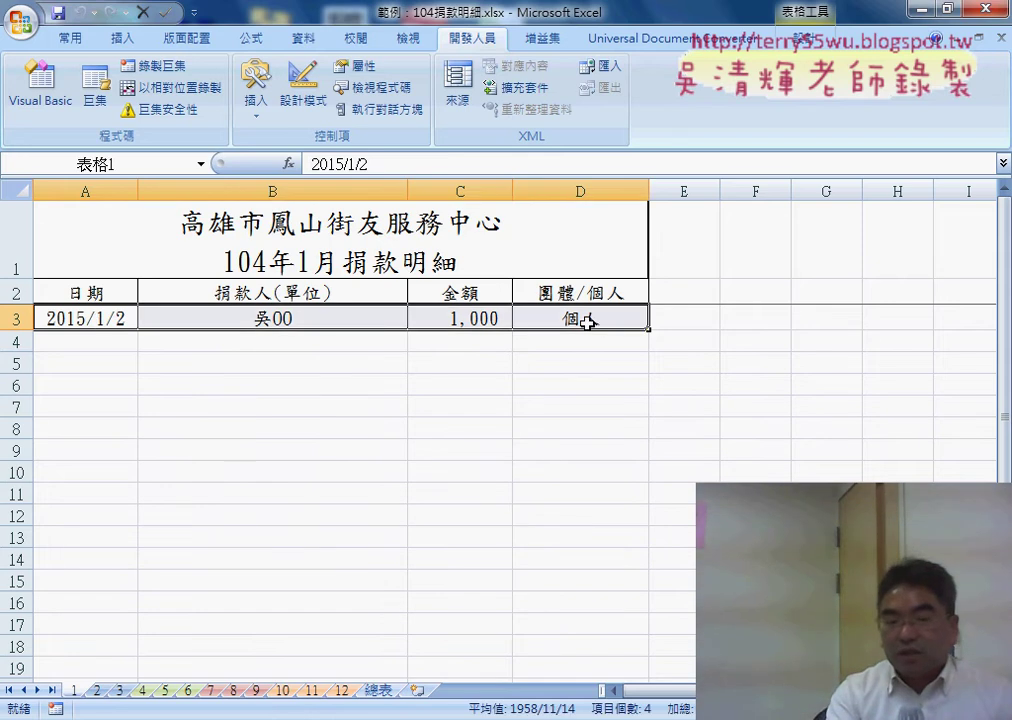
pyautogui.moveTo(78, 318)
pyautogui.mouseDown()
pyautogui.moveTo(328, 330)
pyautogui.moveTo(601, 323)
pyautogui.moveTo(594, 404)
pyautogui.moveTo(591, 322)
pyautogui.mouseUp()
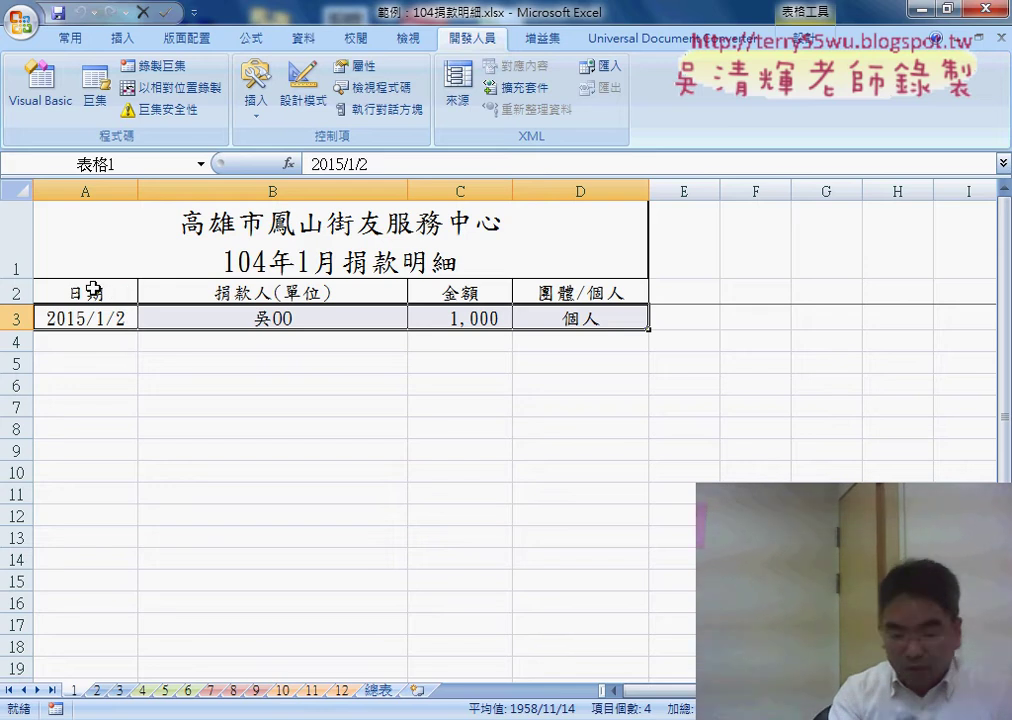
pyautogui.click(92, 290)
pyautogui.press('Down')
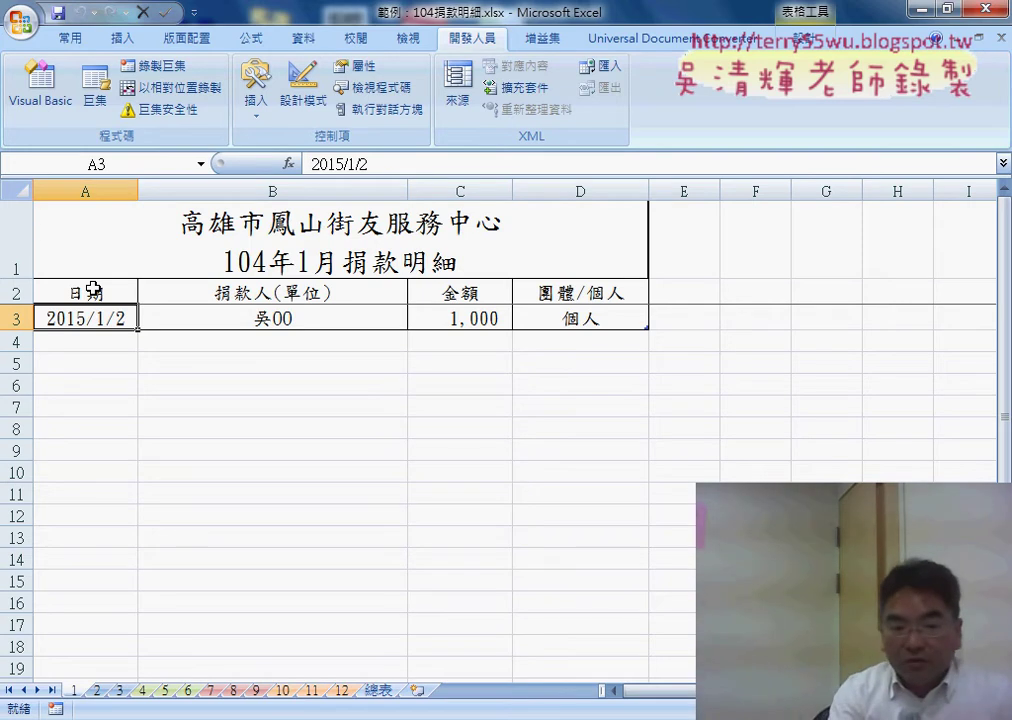
# Compare sheets 2–4, then copy March's two donation rows A3:D4 on sheet 3.
pyautogui.click(98, 691)
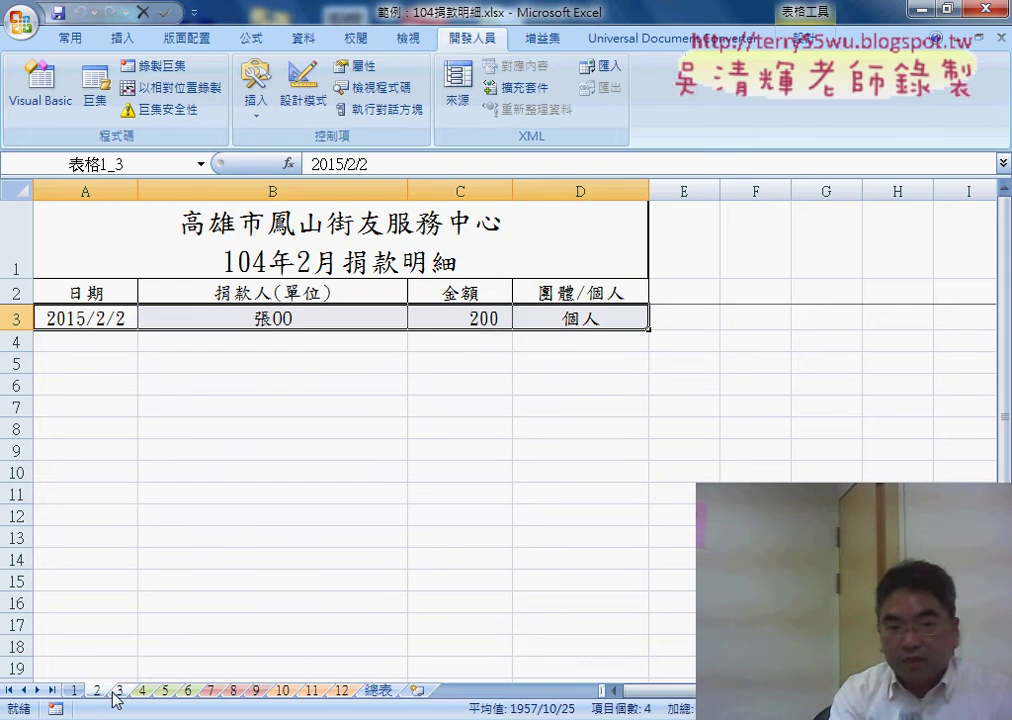
pyautogui.click(116, 691)
pyautogui.click(80, 294)
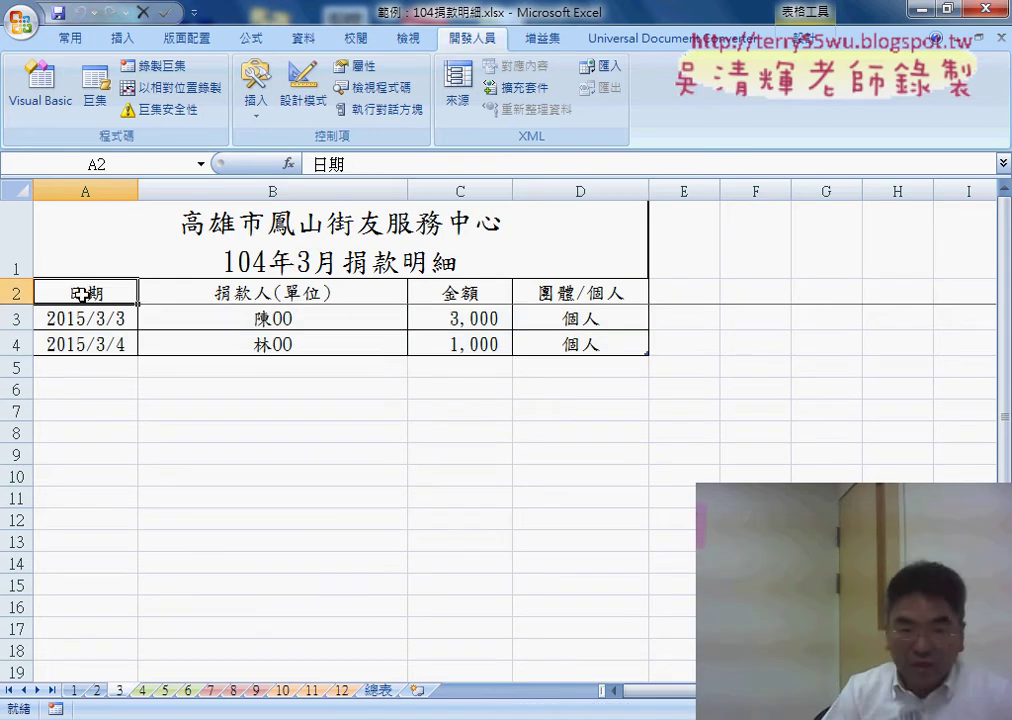
pyautogui.press('Down')
pyautogui.press('Down')
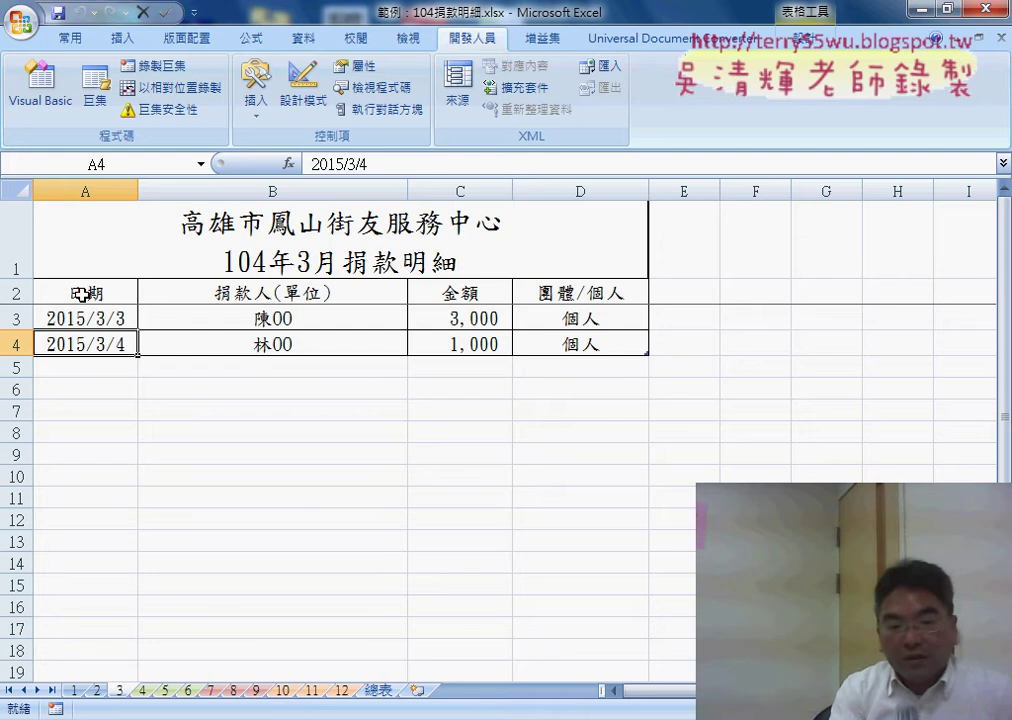
pyautogui.click(150, 691)
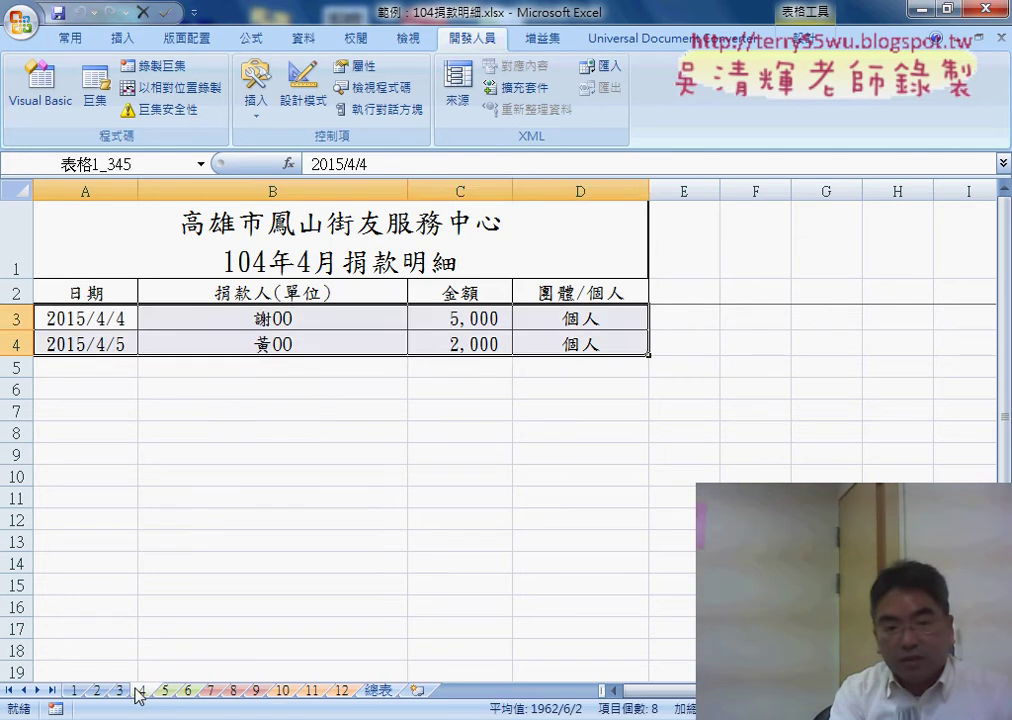
pyautogui.click(120, 691)
pyautogui.moveTo(87, 322)
pyautogui.mouseDown()
pyautogui.moveTo(149, 345)
pyautogui.moveTo(558, 345)
pyautogui.mouseUp()
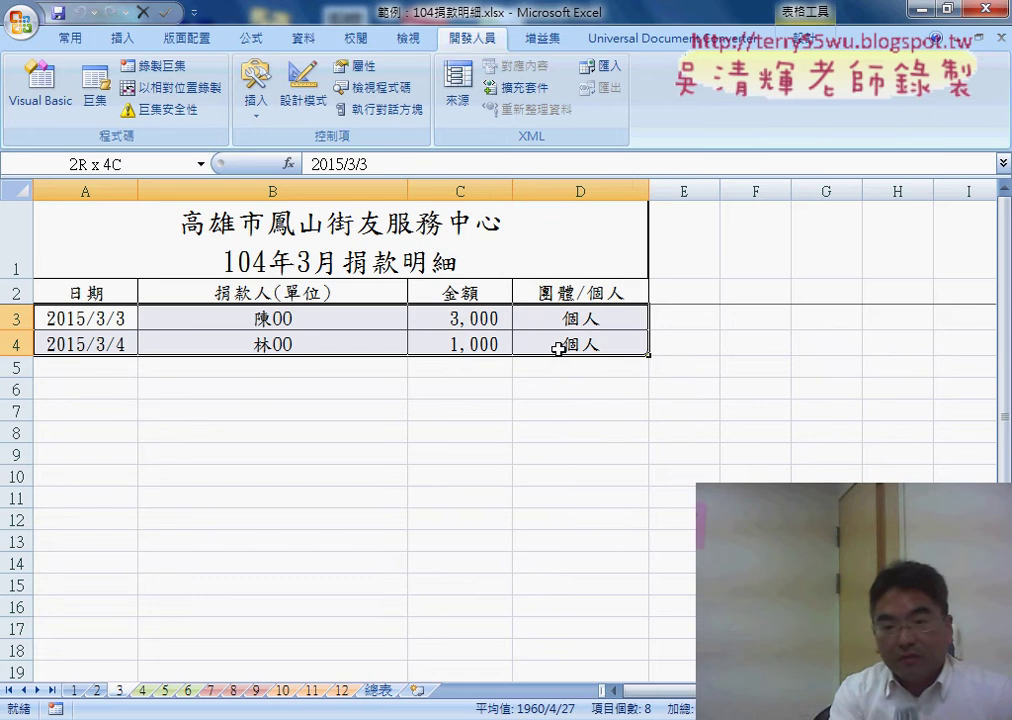
pyautogui.rightClick(553, 322)
pyautogui.click(600, 360)
# Paste the March rows into A5:D6 and confirm with Ctrl+Down that dates end at A6.
pyautogui.click(84, 368)
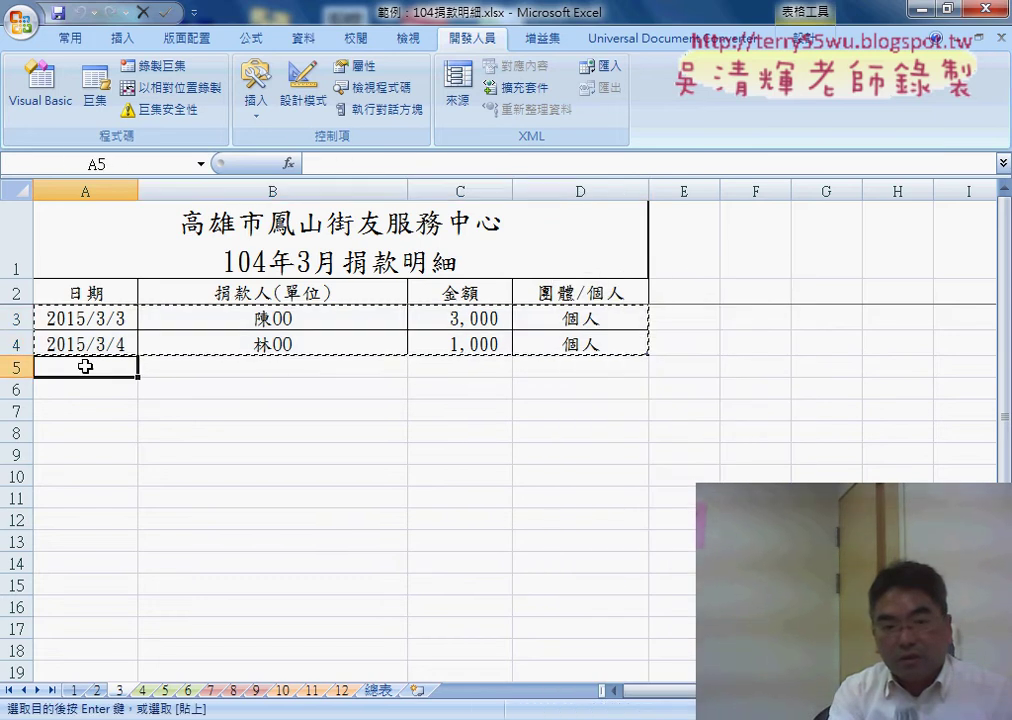
pyautogui.rightClick(84, 368)
pyautogui.click(120, 409)
pyautogui.click(85, 296)
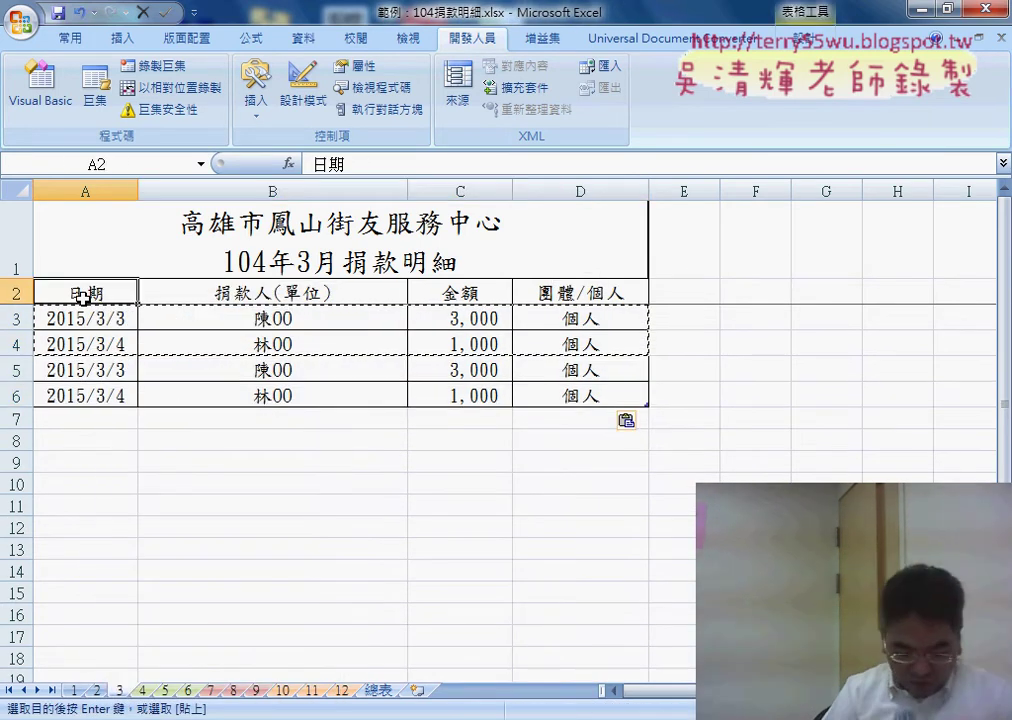
pyautogui.hotkey('ctrl', 'Down')
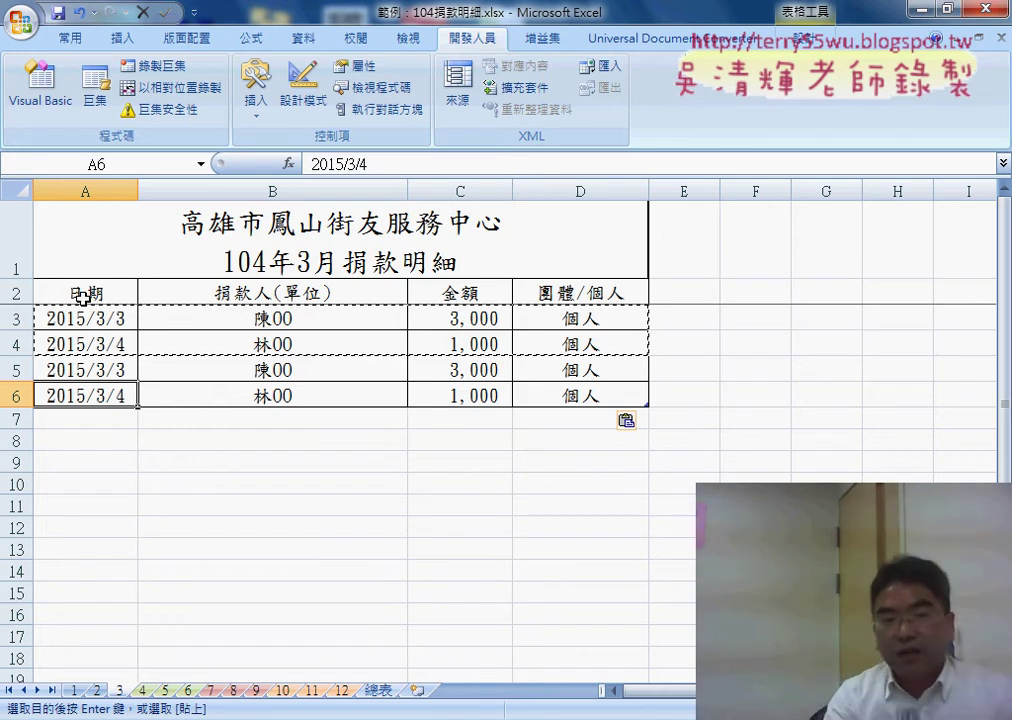
pyautogui.click(83, 297)
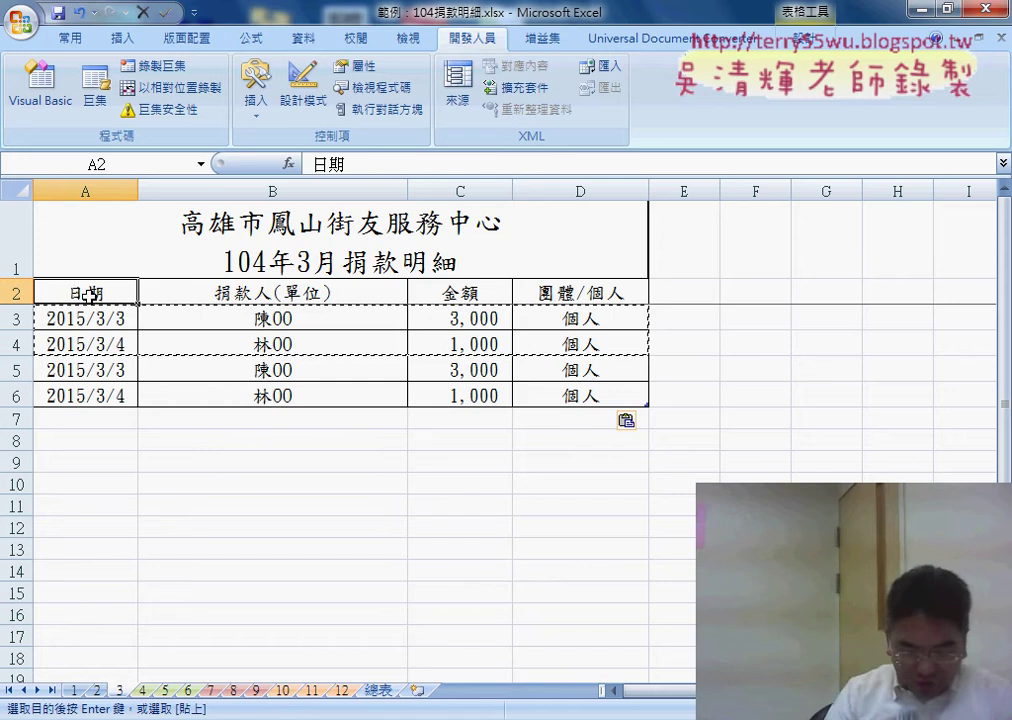
pyautogui.hotkey('ctrl', 'Down')
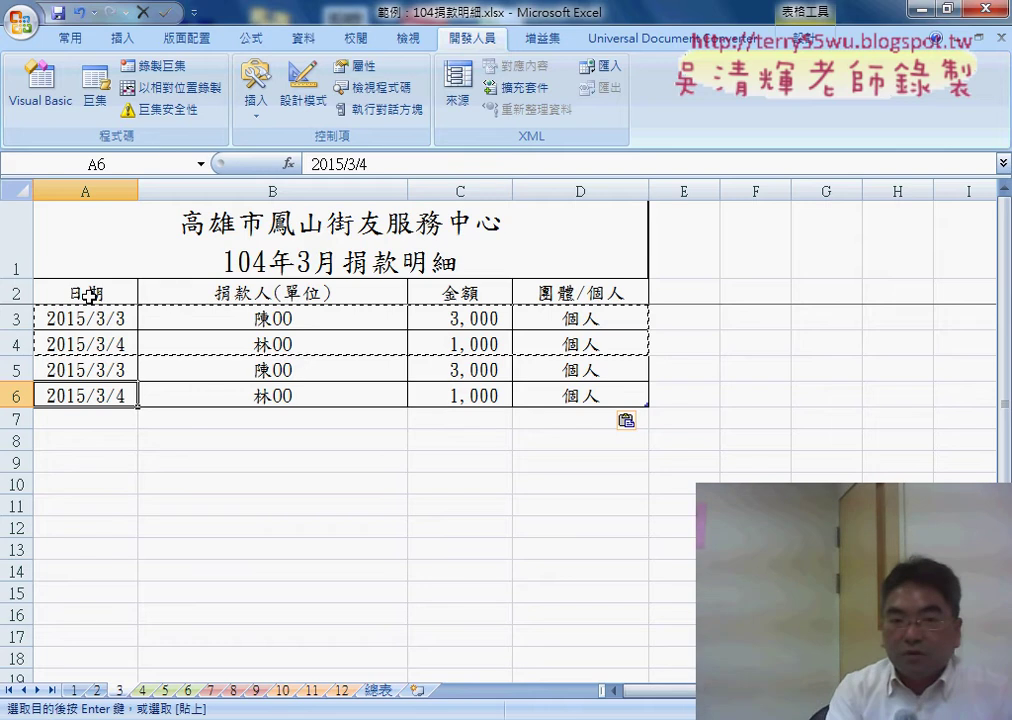
# Clear January's donation row A3:D3 on sheet 1.
pyautogui.click(76, 690)
pyautogui.moveTo(100, 320); pyautogui.dragTo(585, 318)
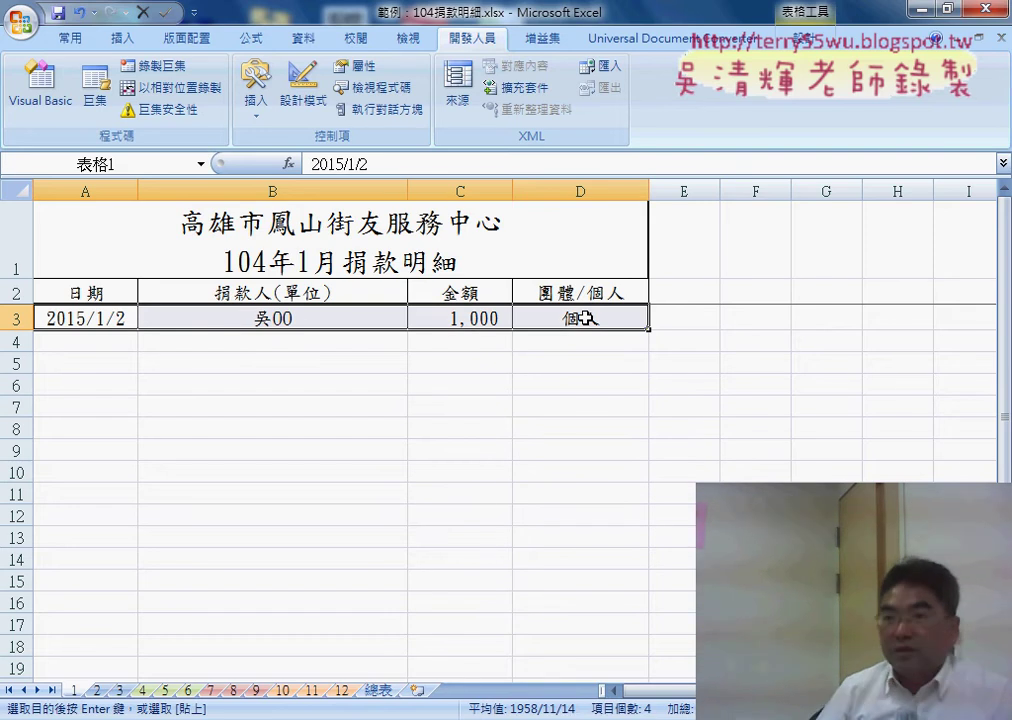
pyautogui.press('Delete')
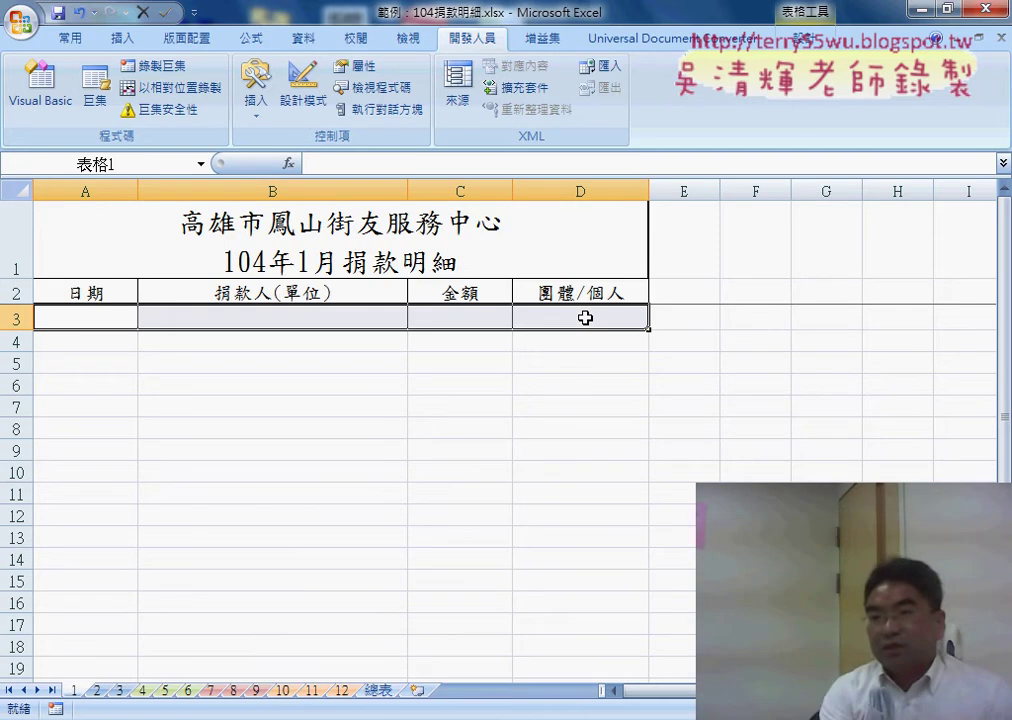
# Widen the code editor and add a blank line below the 沒資料、一筆、多筆 comment.
pyautogui.click(918, 10)
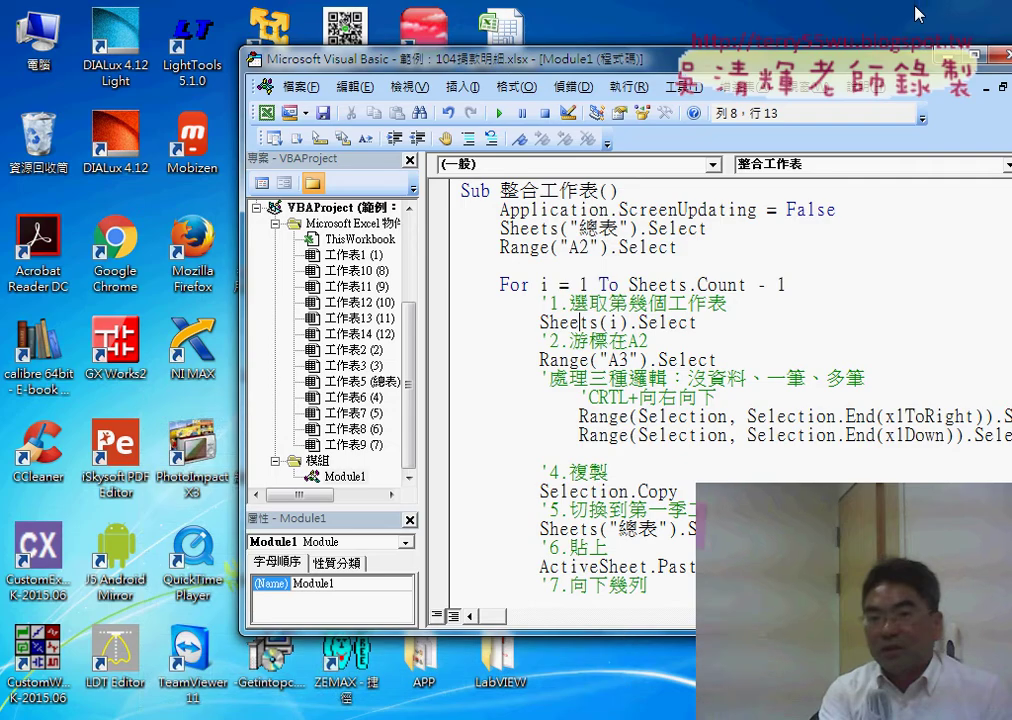
pyautogui.moveTo(600, 73); pyautogui.dragTo(358, 59)
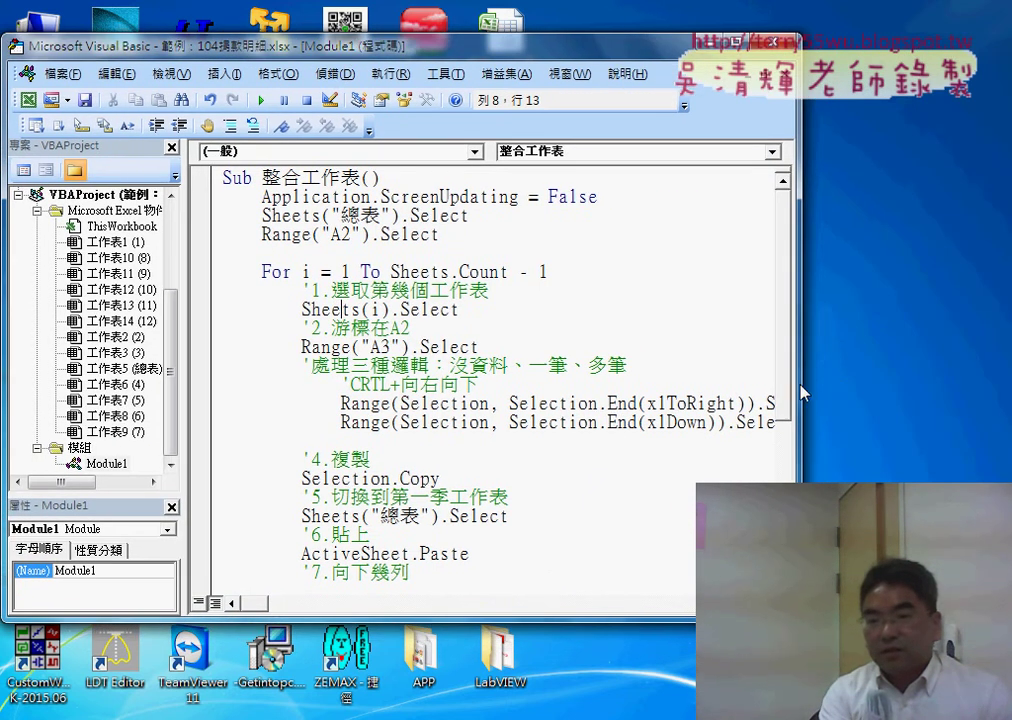
pyautogui.moveTo(797, 372); pyautogui.dragTo(976, 372)
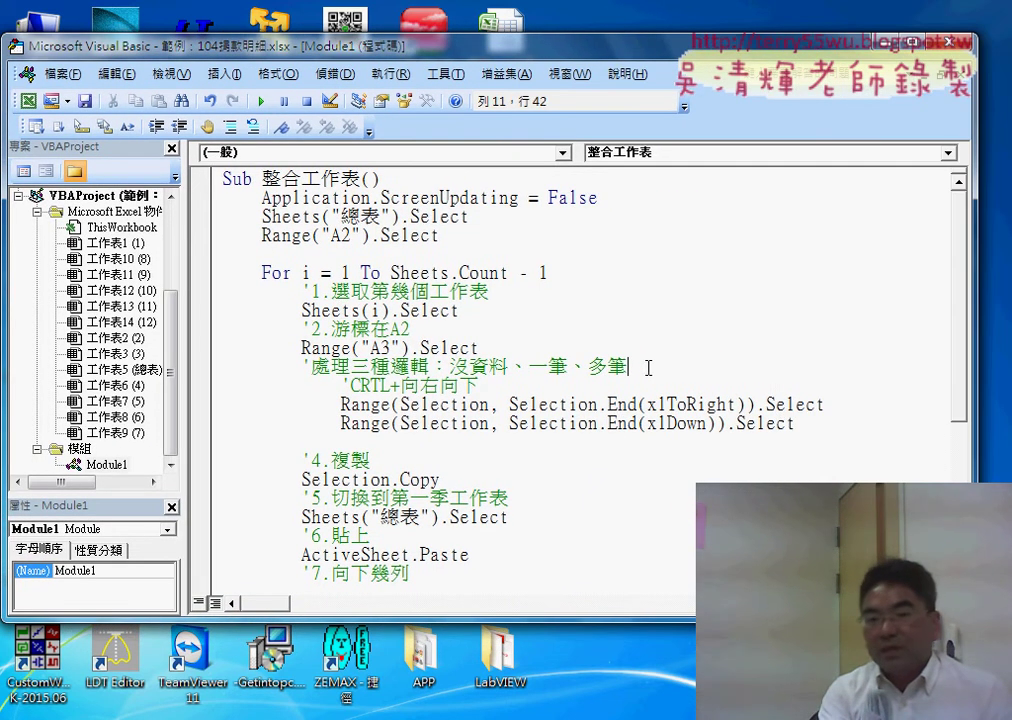
pyautogui.moveTo(648, 366); pyautogui.dragTo(300, 367)
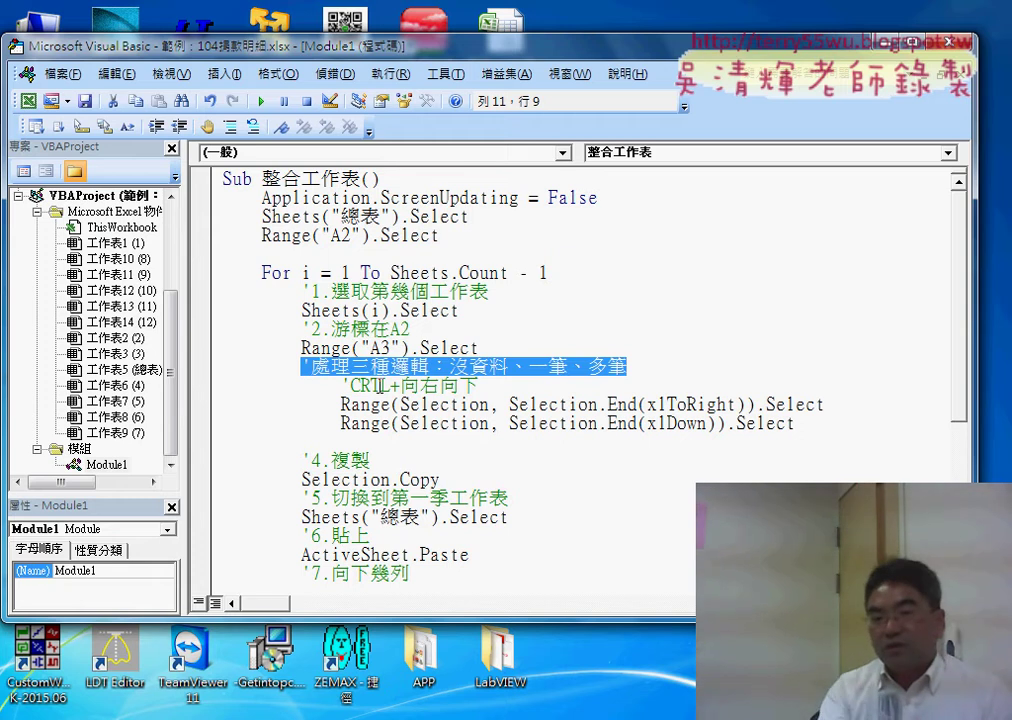
pyautogui.click(686, 361)
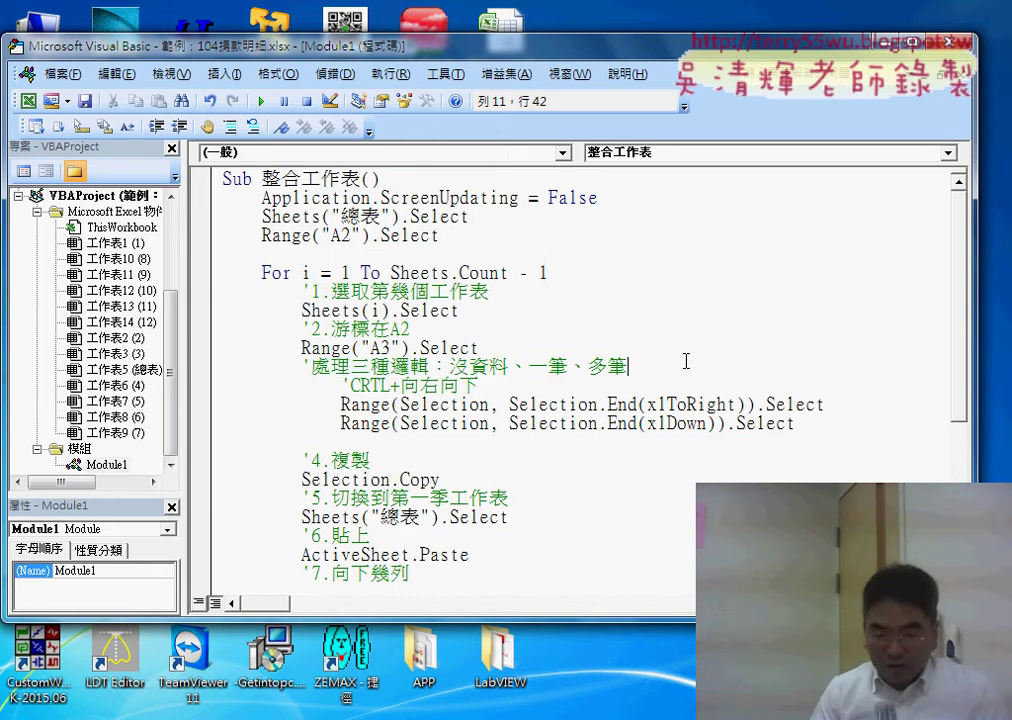
pyautogui.press('Return')
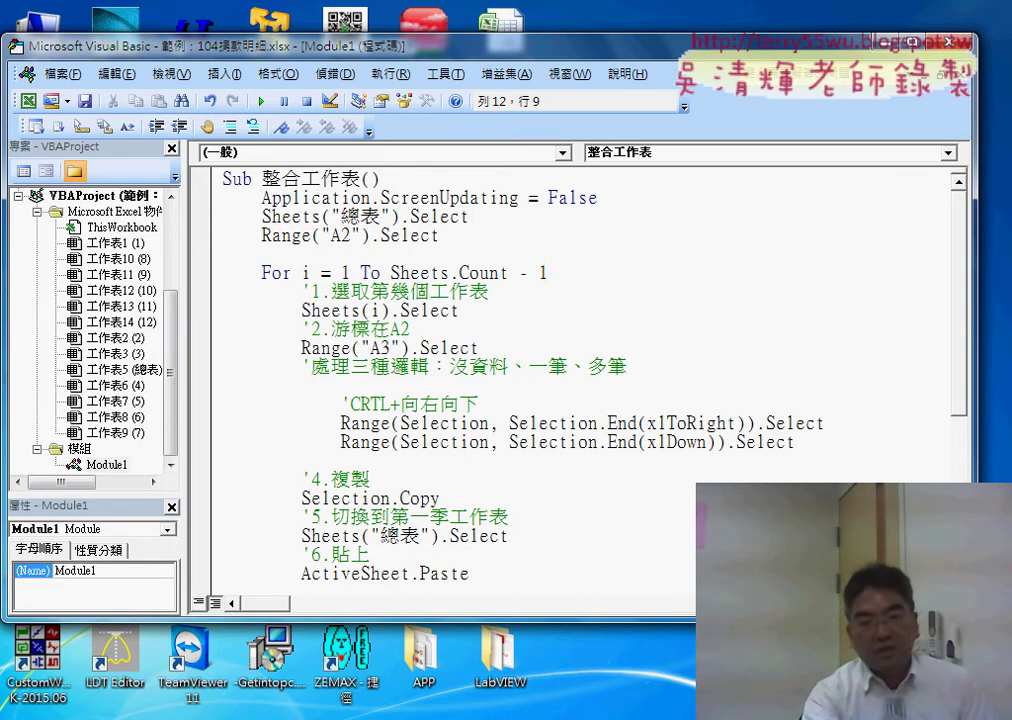
pyautogui.moveTo(503, 367); pyautogui.dragTo(450, 367)
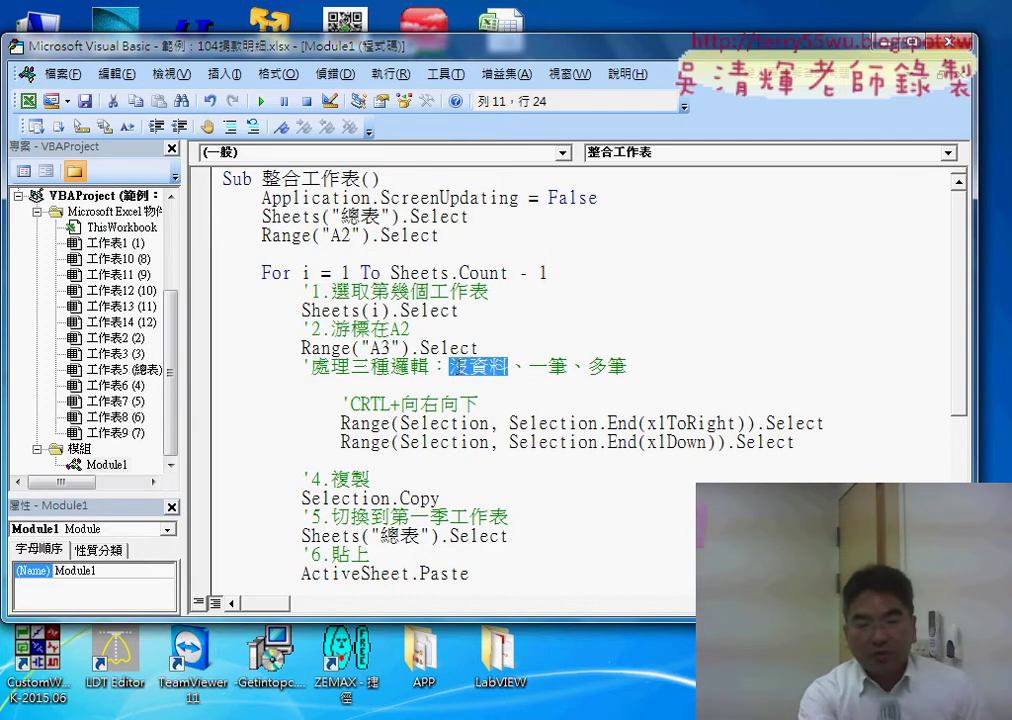
pyautogui.click(409, 383)
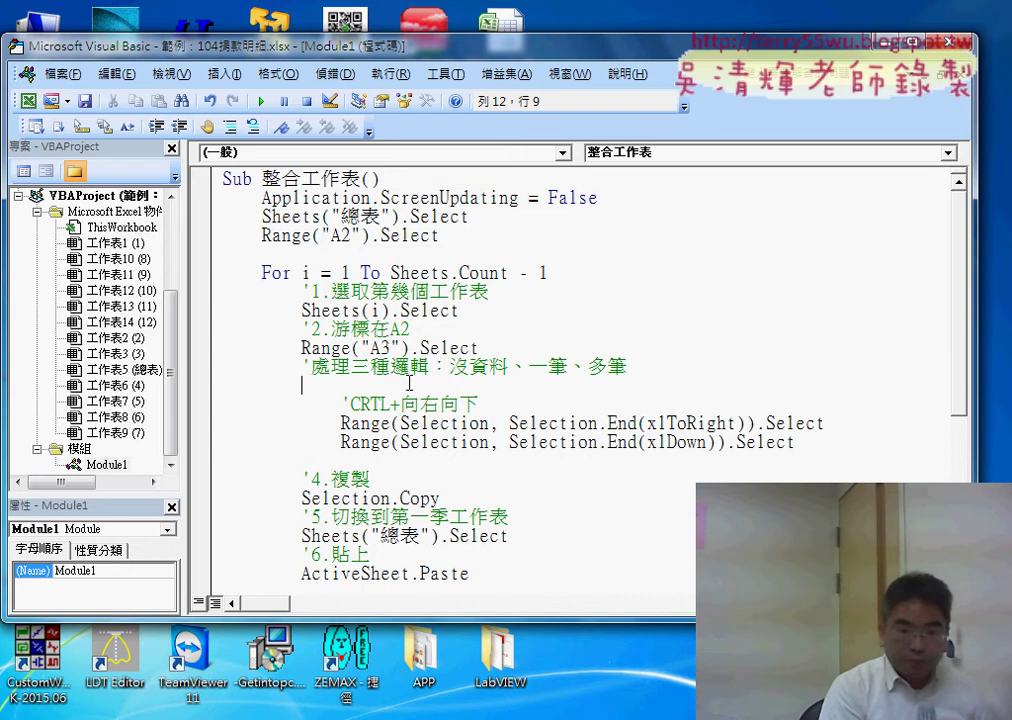
# Add the line r = Range("A2").End(xlDown).Row below the comment.
pyautogui.write('i')
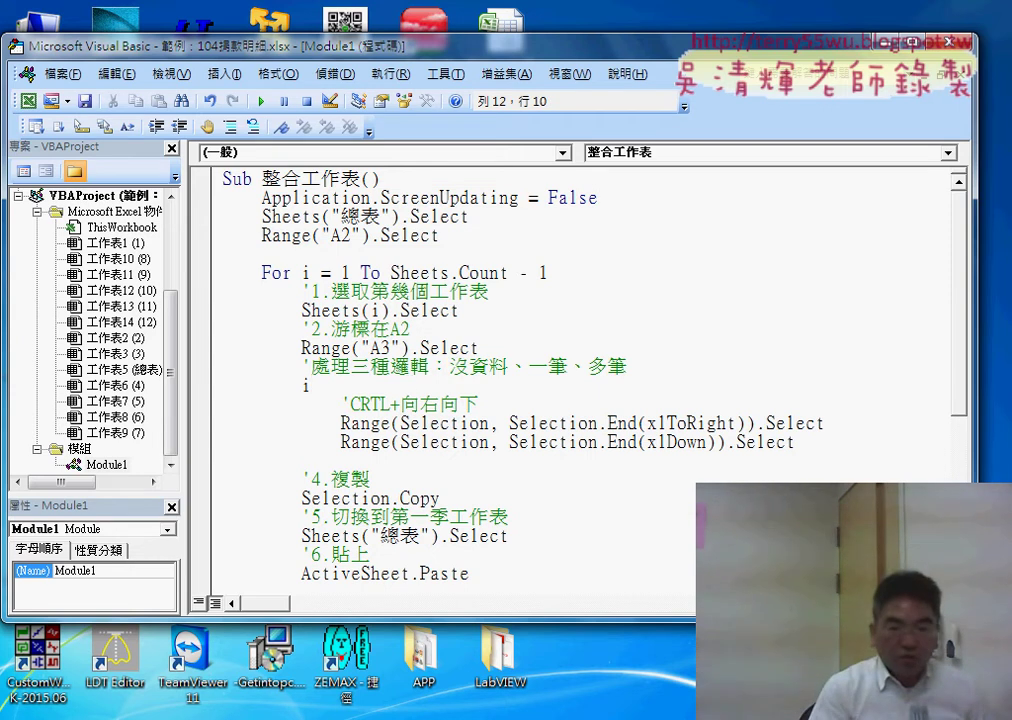
pyautogui.press('BackSpace')
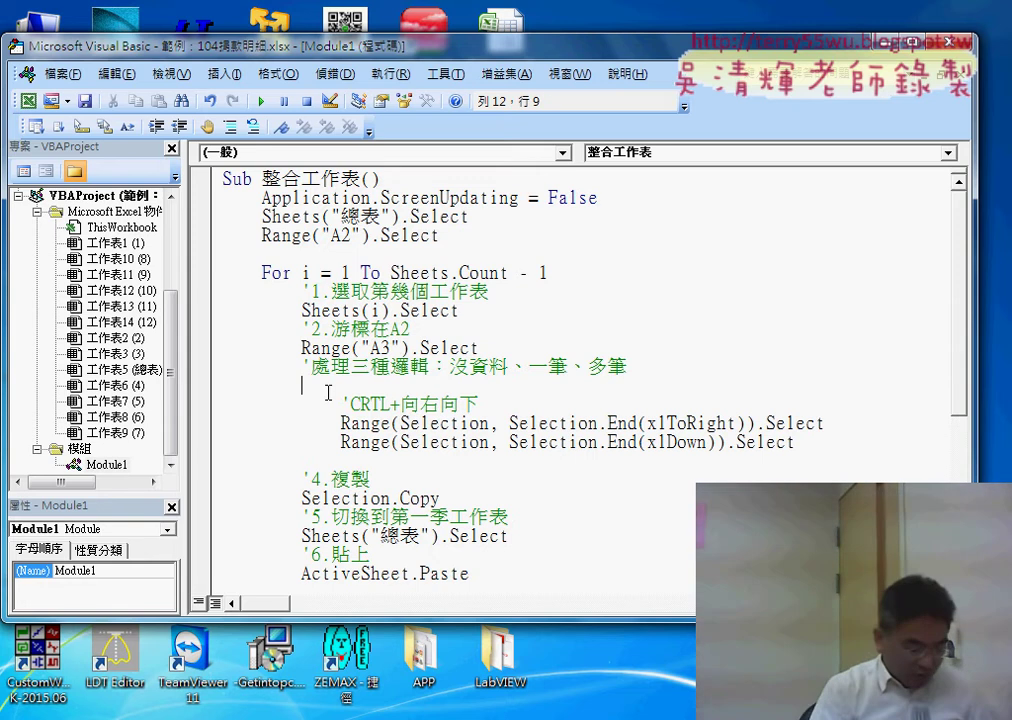
pyautogui.write('r=ra')
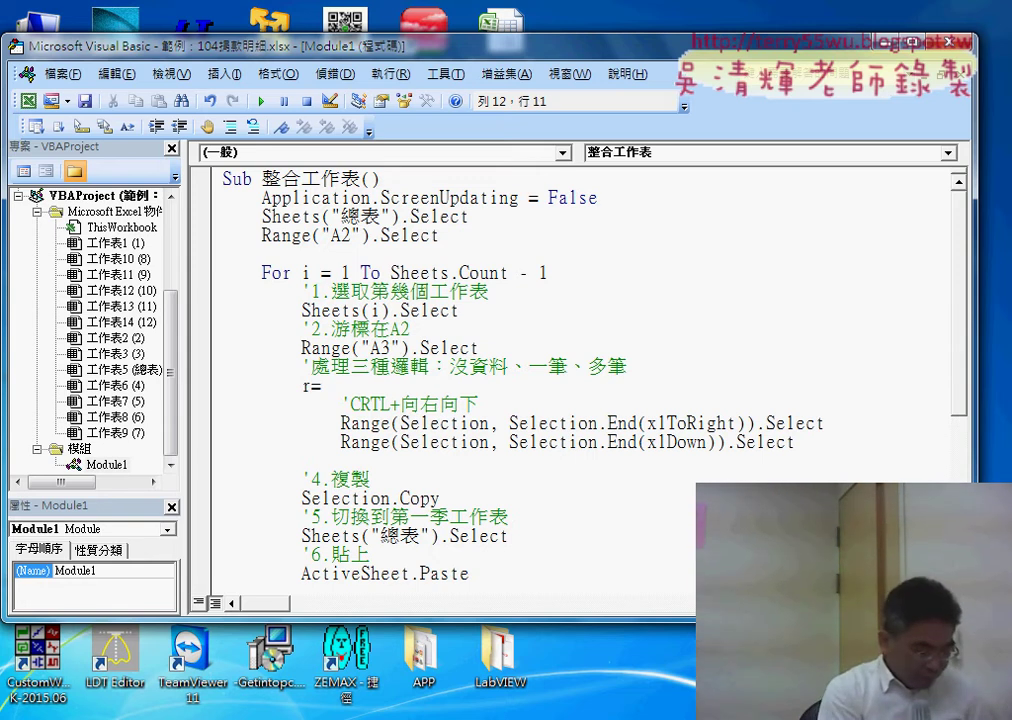
pyautogui.write('n')
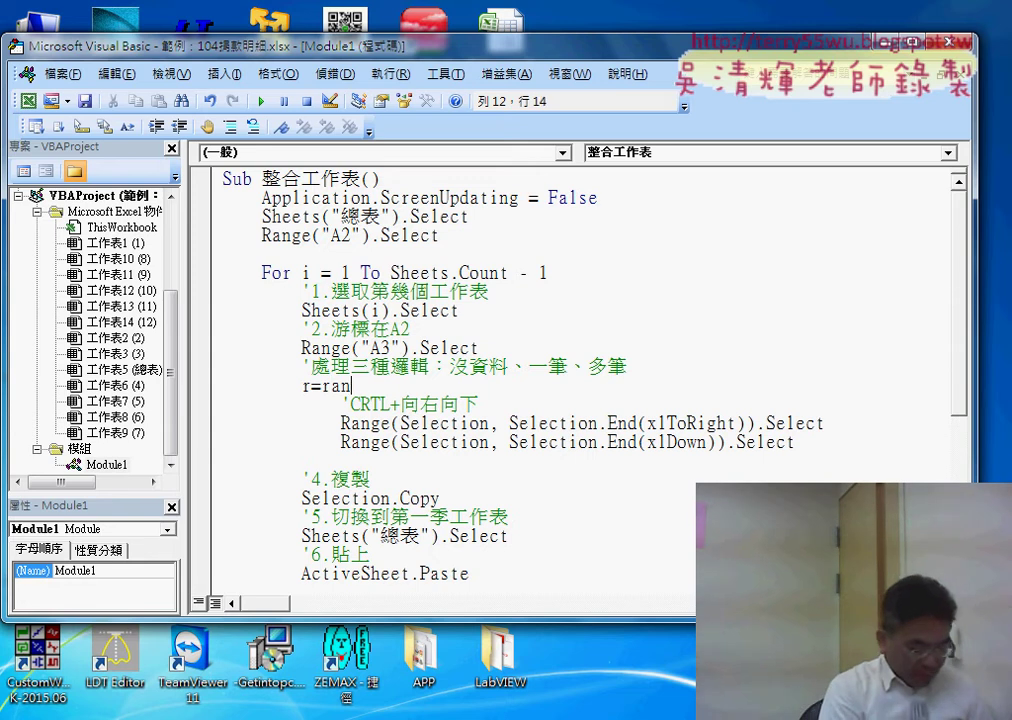
pyautogui.write('ge(')
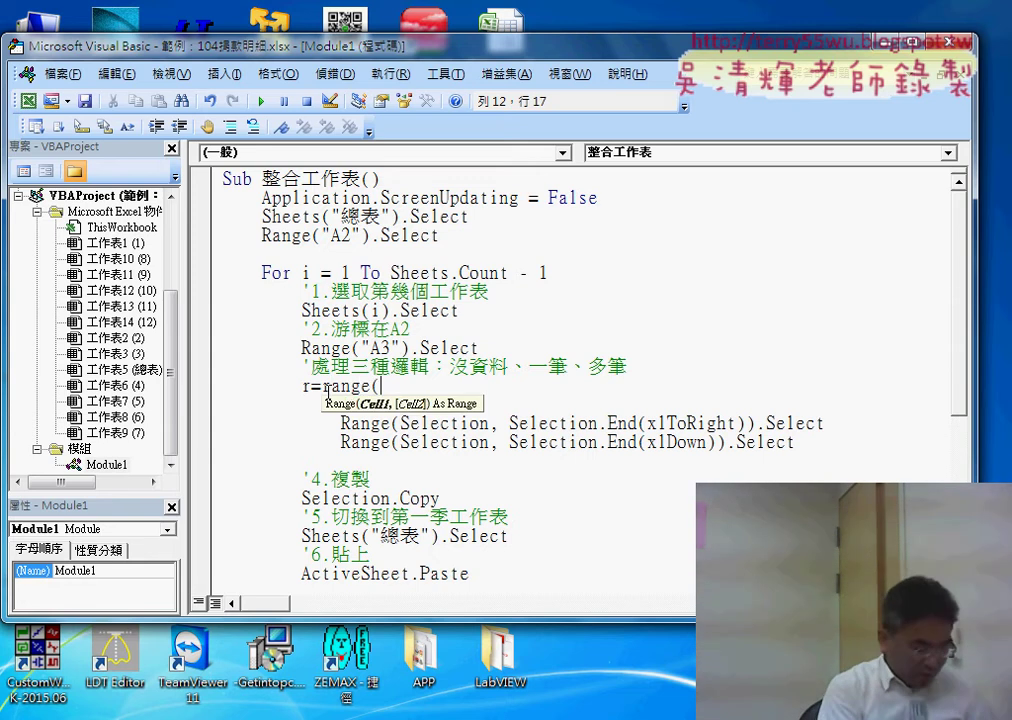
pyautogui.write('"A2')
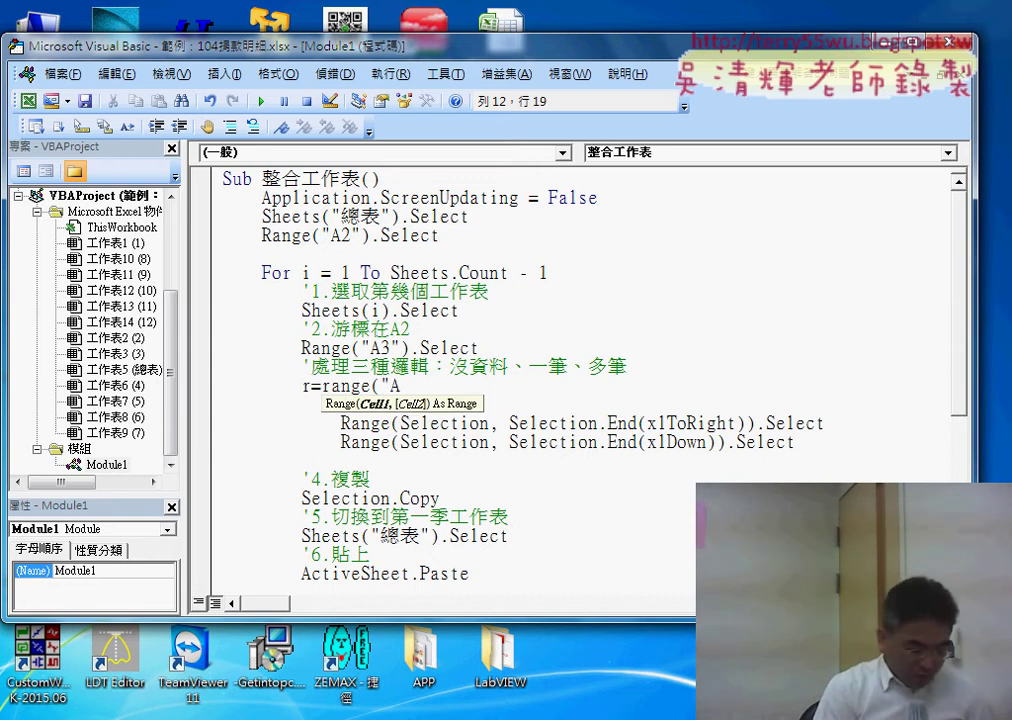
pyautogui.write('")')
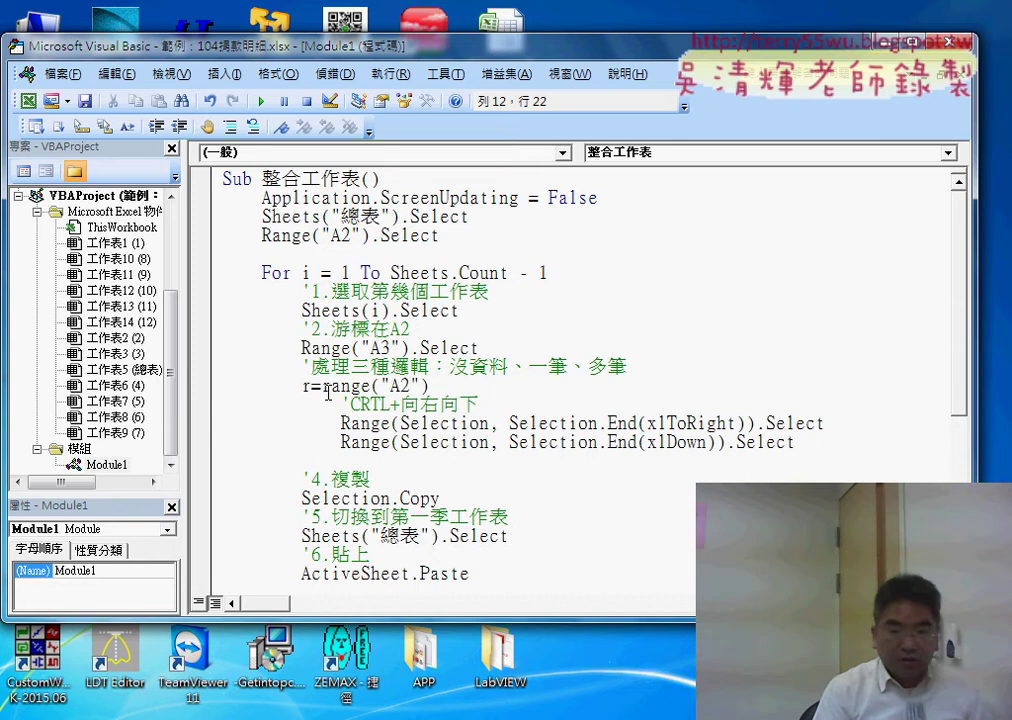
pyautogui.write('.')
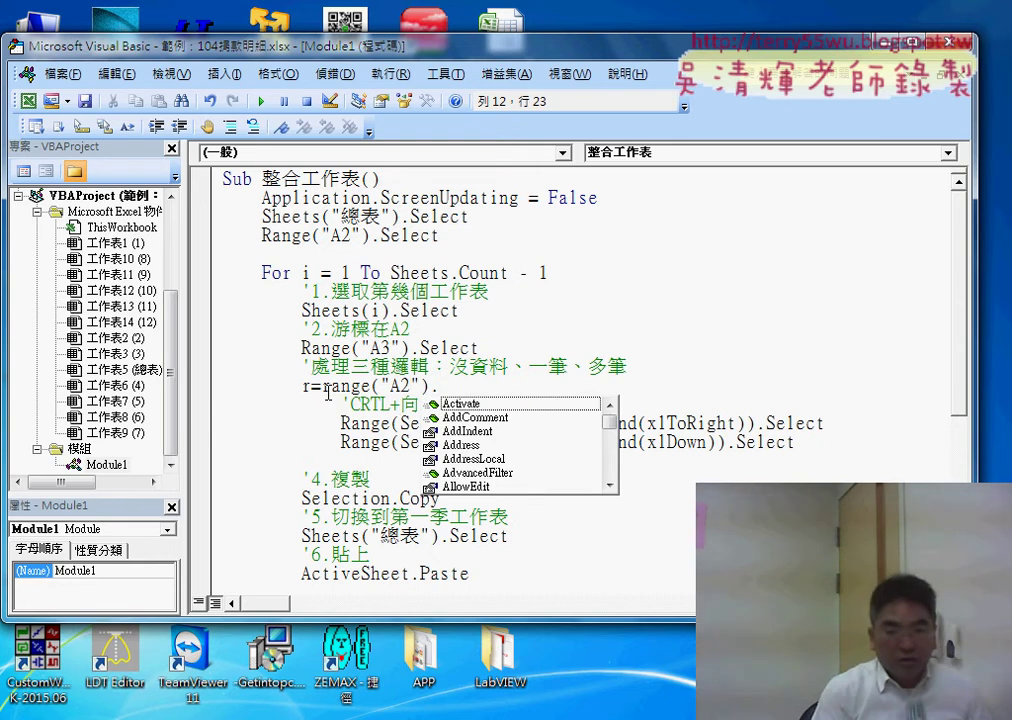
pyautogui.write('End ')
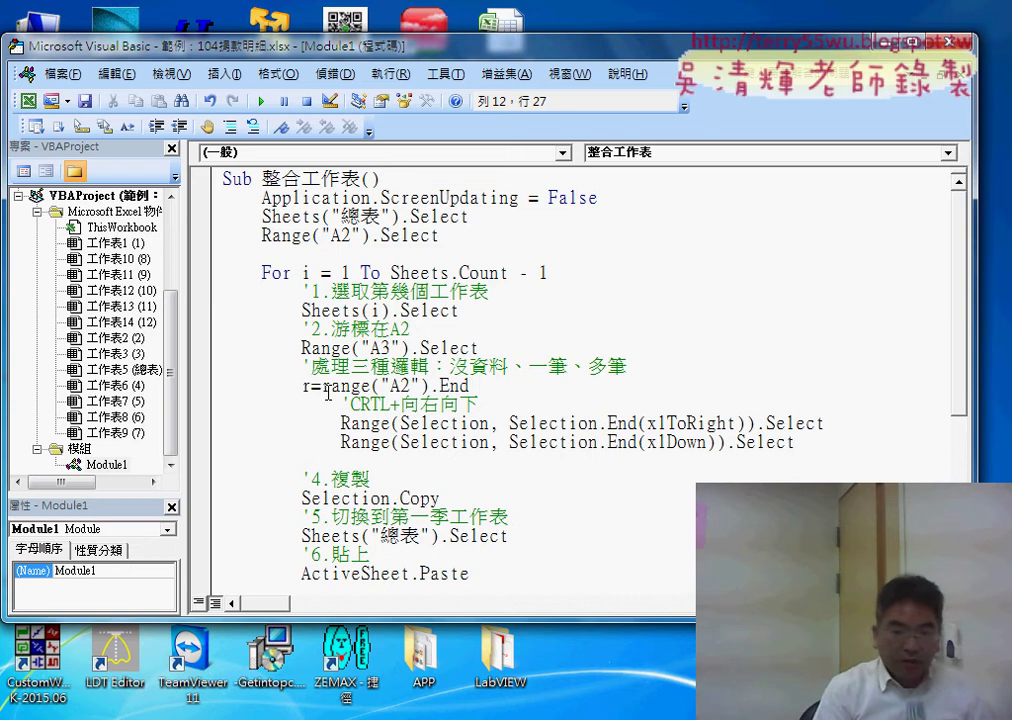
pyautogui.write('(')
pyautogui.press('Up')
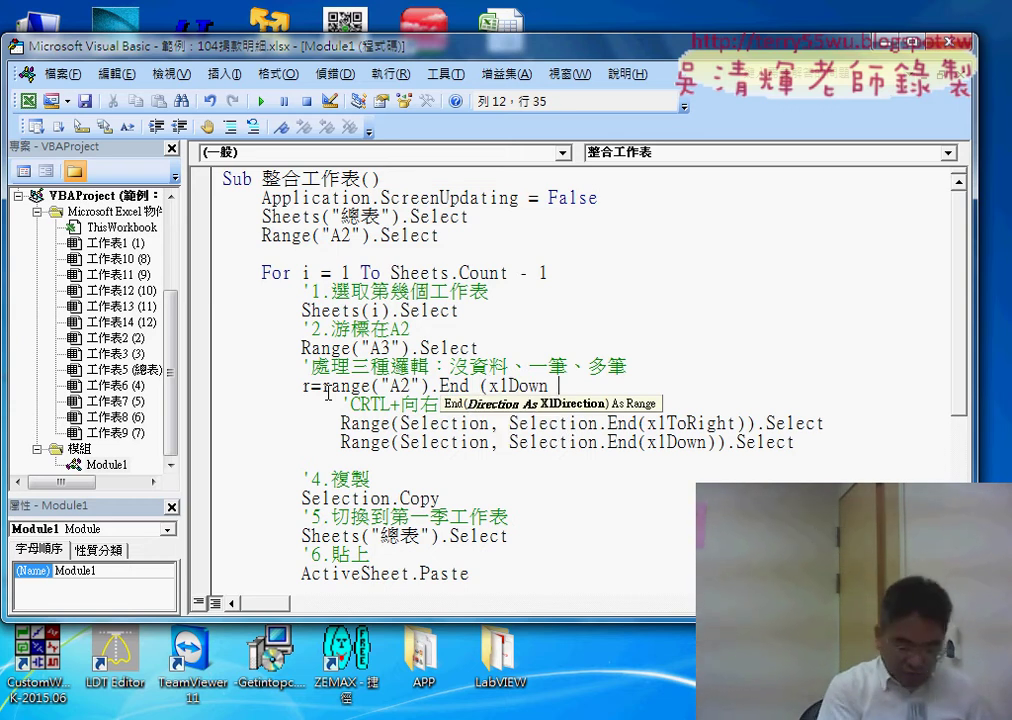
pyautogui.write(').')
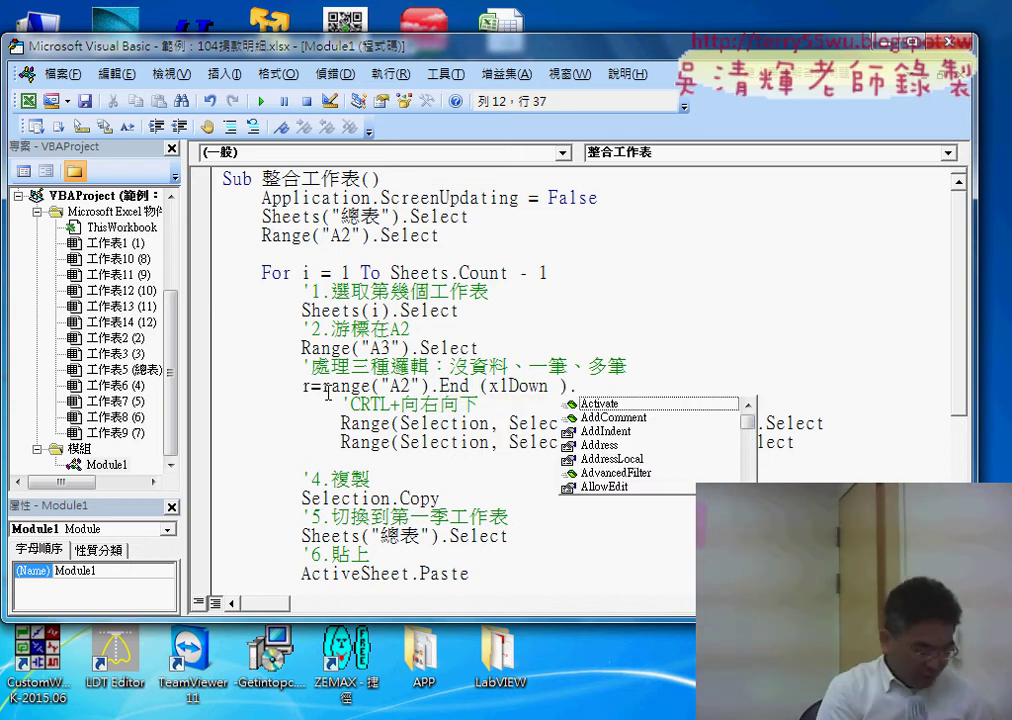
pyautogui.write('row')
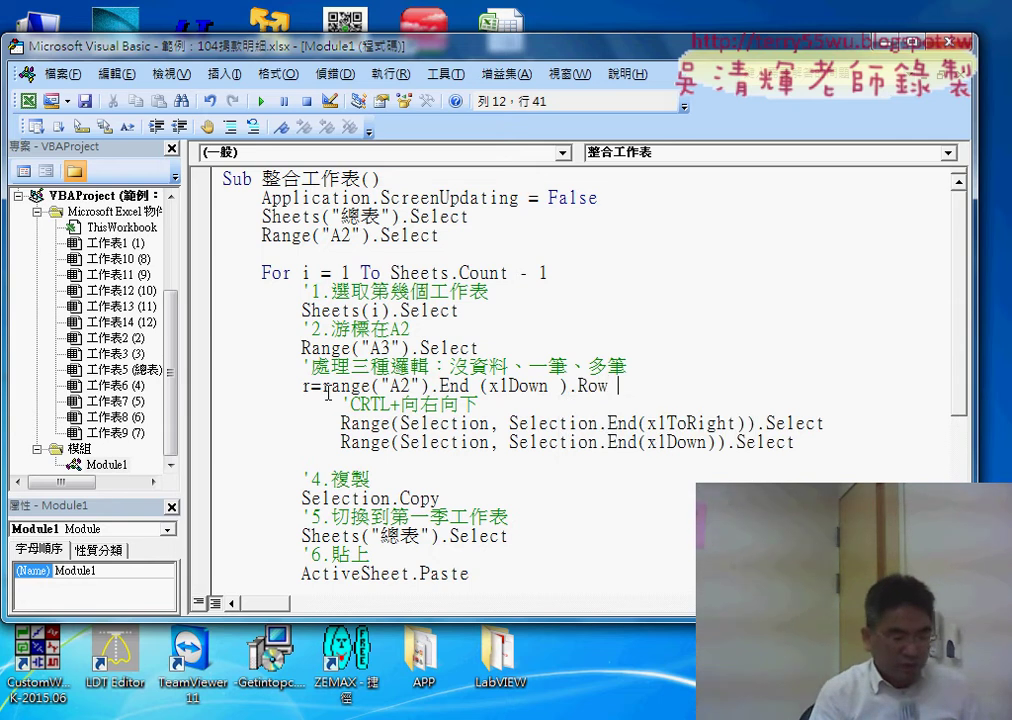
pyautogui.press('Return')
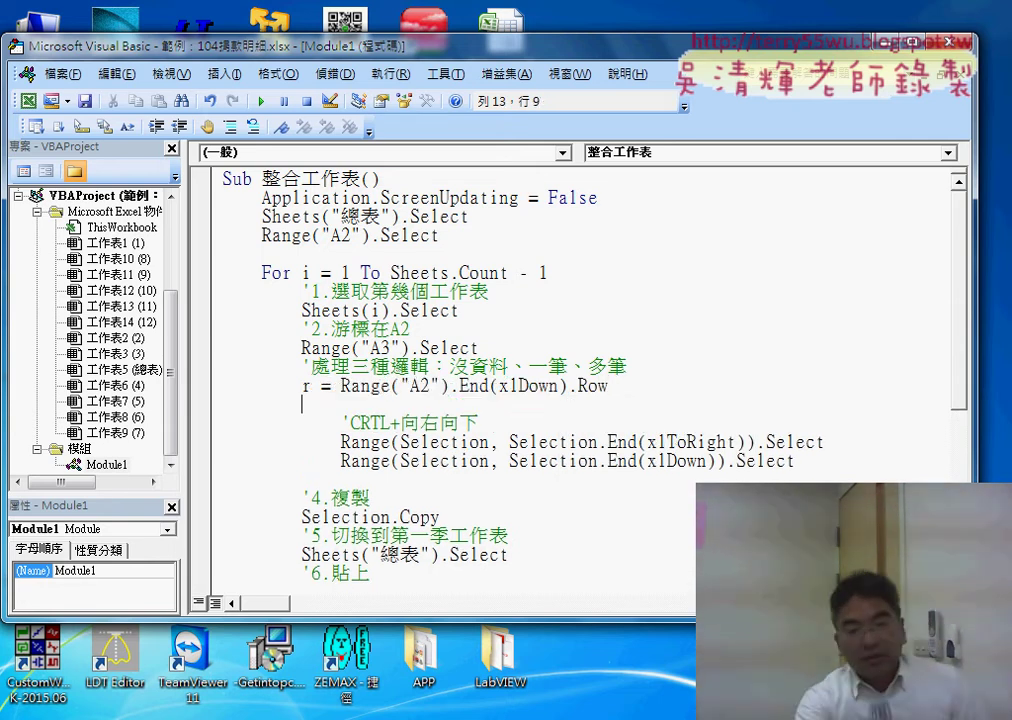
# Relate r to the 沒資料、一筆、多筆 cases, then select A3 on Excel's empty January sheet.
pyautogui.moveTo(337, 385); pyautogui.dragTo(611, 388)
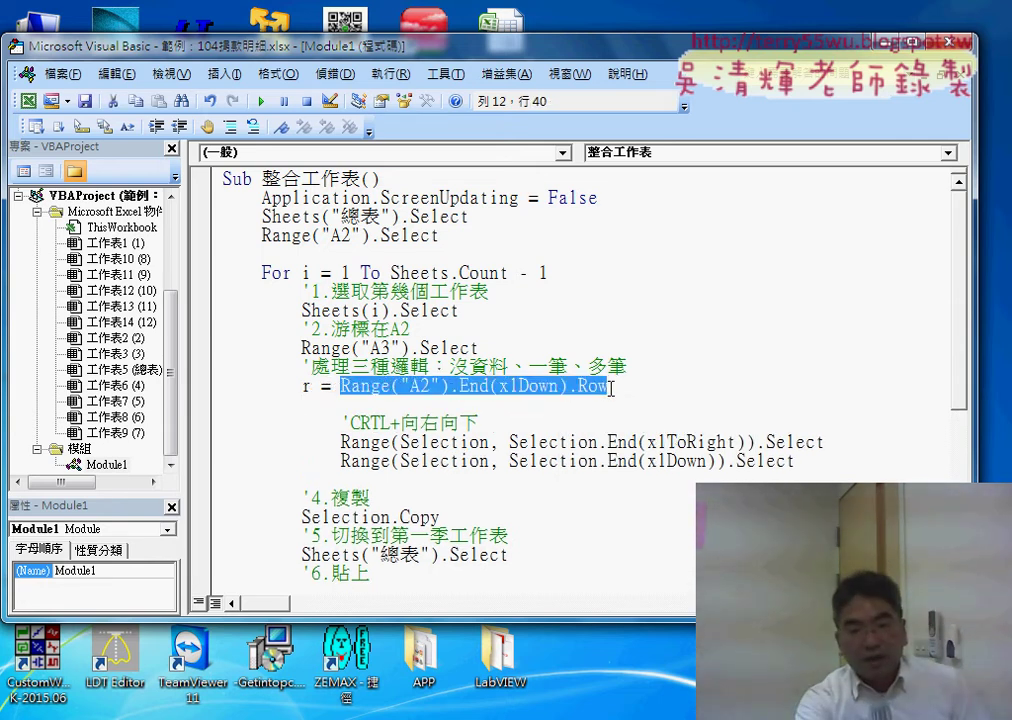
pyautogui.click(312, 388)
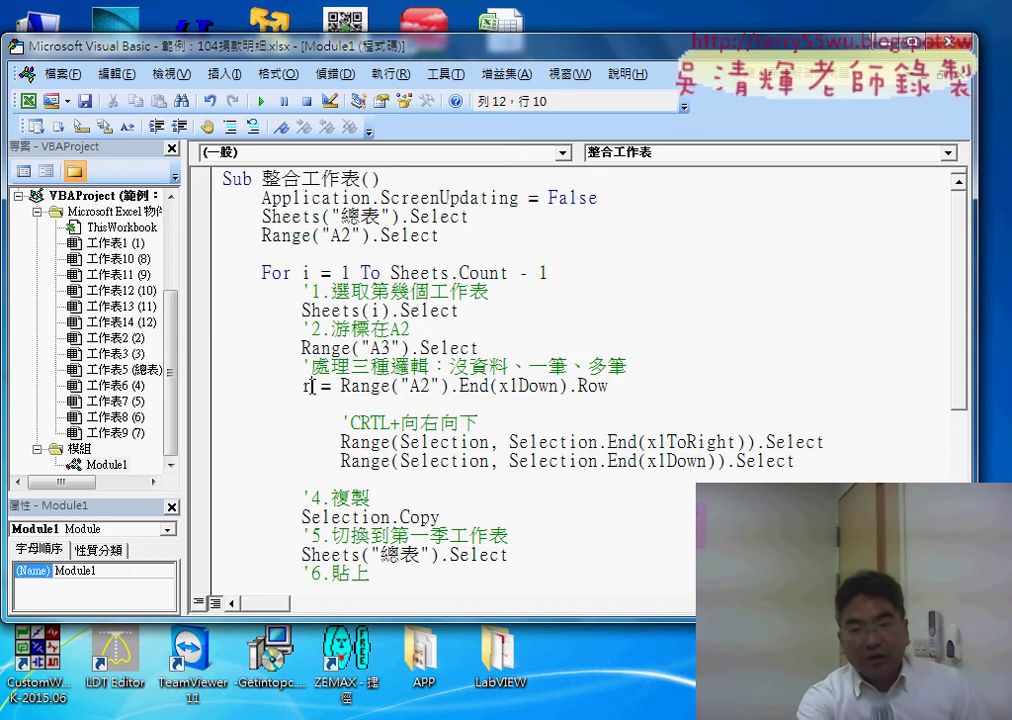
pyautogui.hotkey('shift', 'Left')
pyautogui.moveTo(524, 366); pyautogui.dragTo(563, 368)
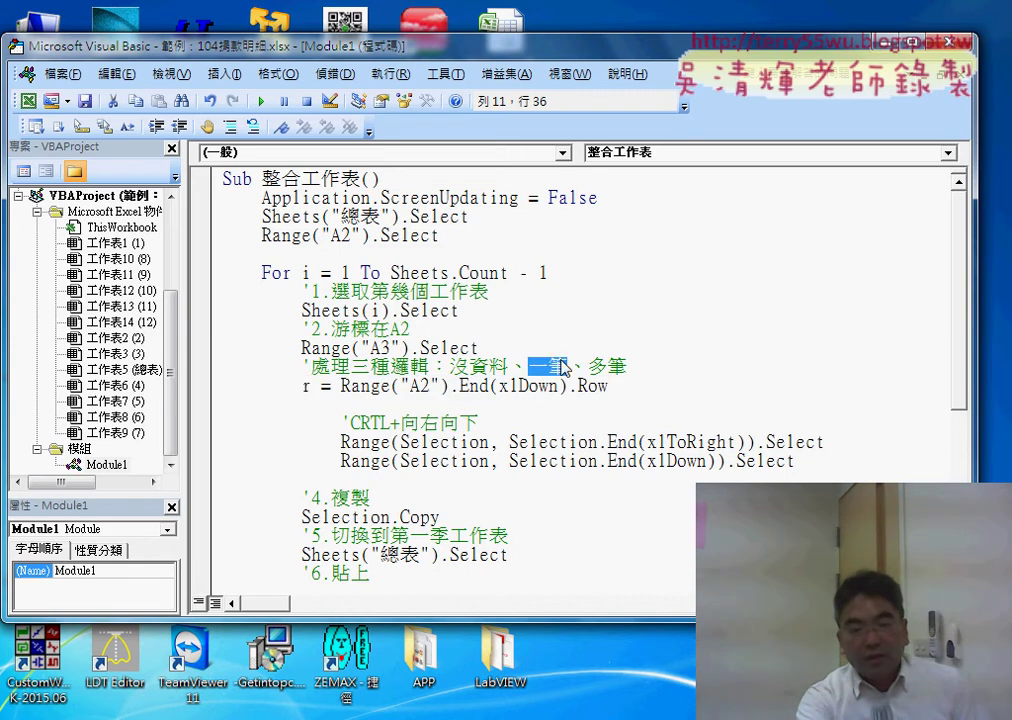
pyautogui.moveTo(316, 388); pyautogui.dragTo(304, 390)
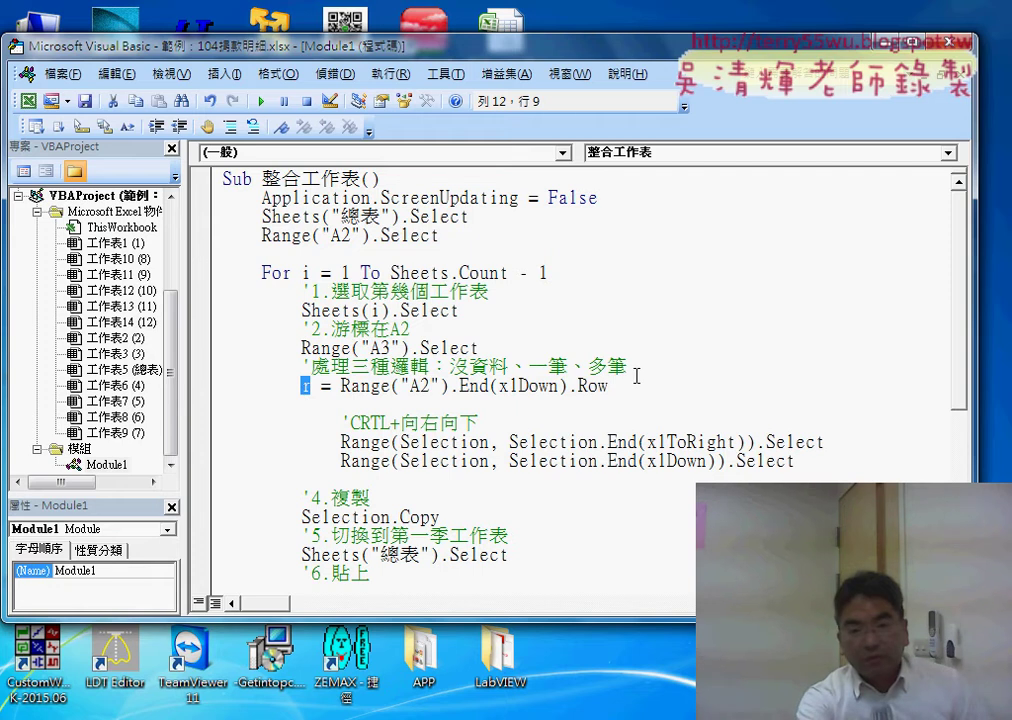
pyautogui.moveTo(630, 368); pyautogui.dragTo(590, 368)
pyautogui.moveTo(508, 368); pyautogui.dragTo(449, 368)
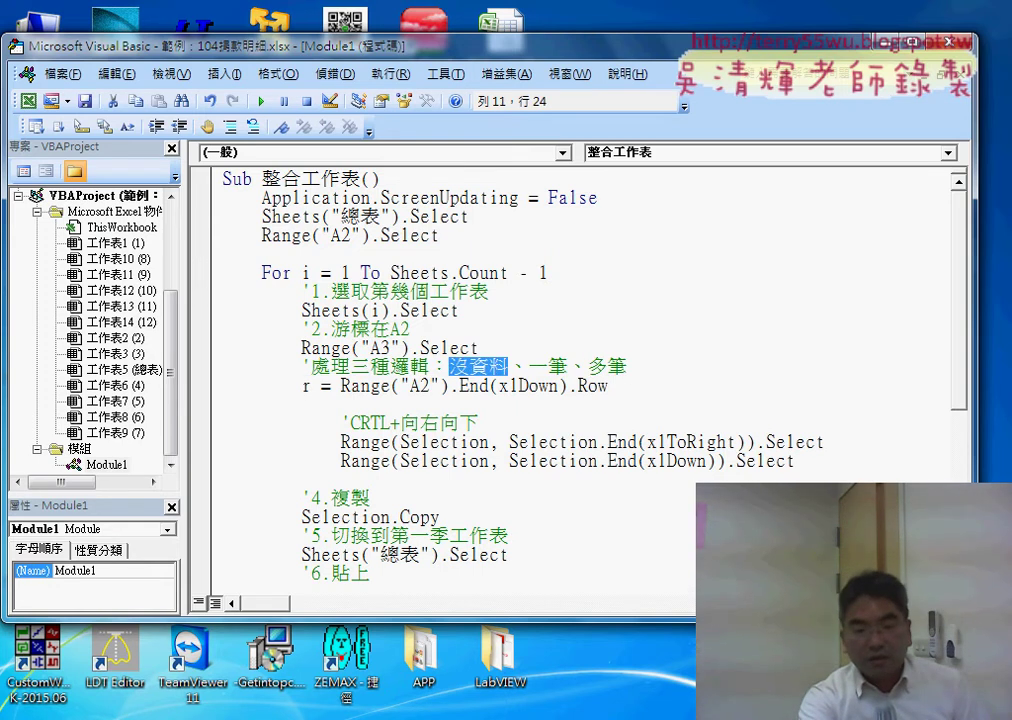
pyautogui.click(505, 632)
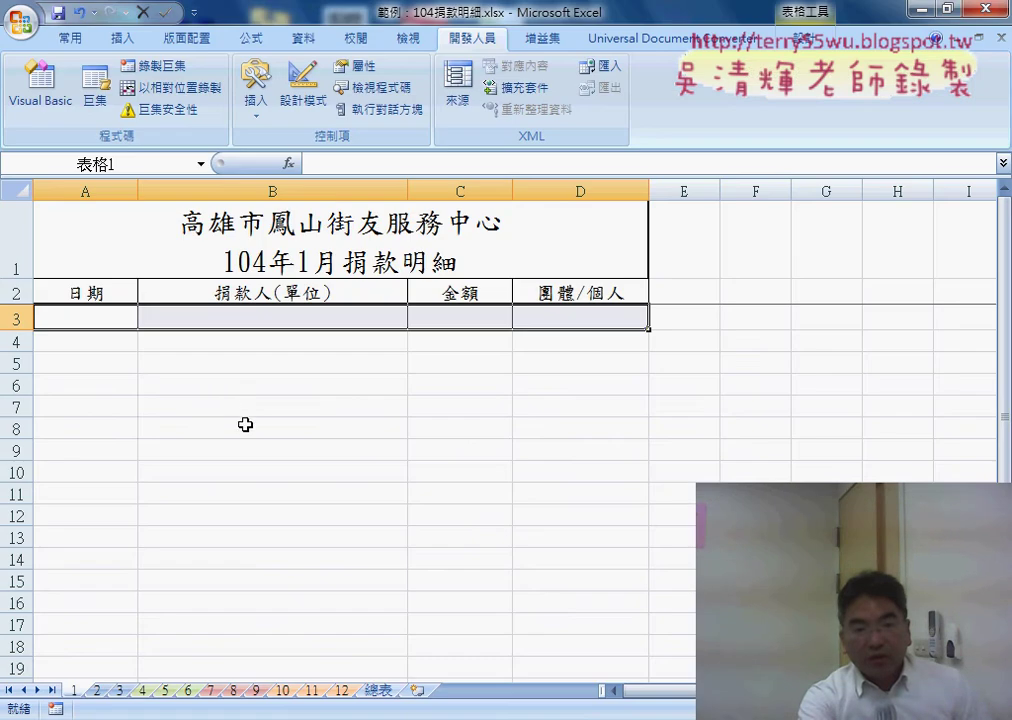
pyautogui.click(87, 316)
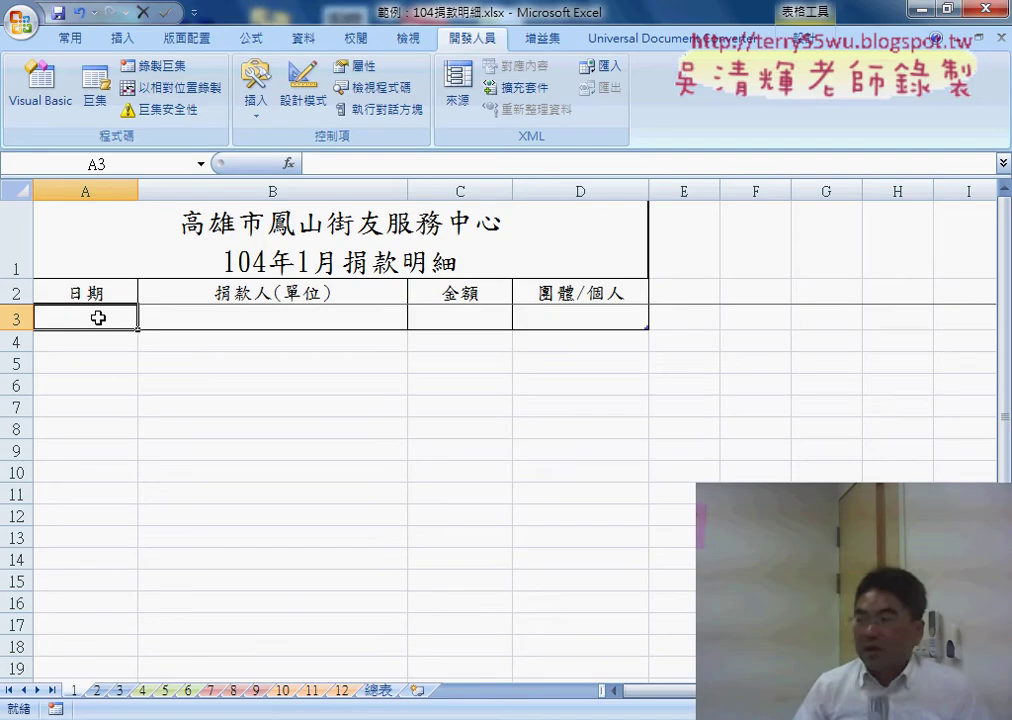
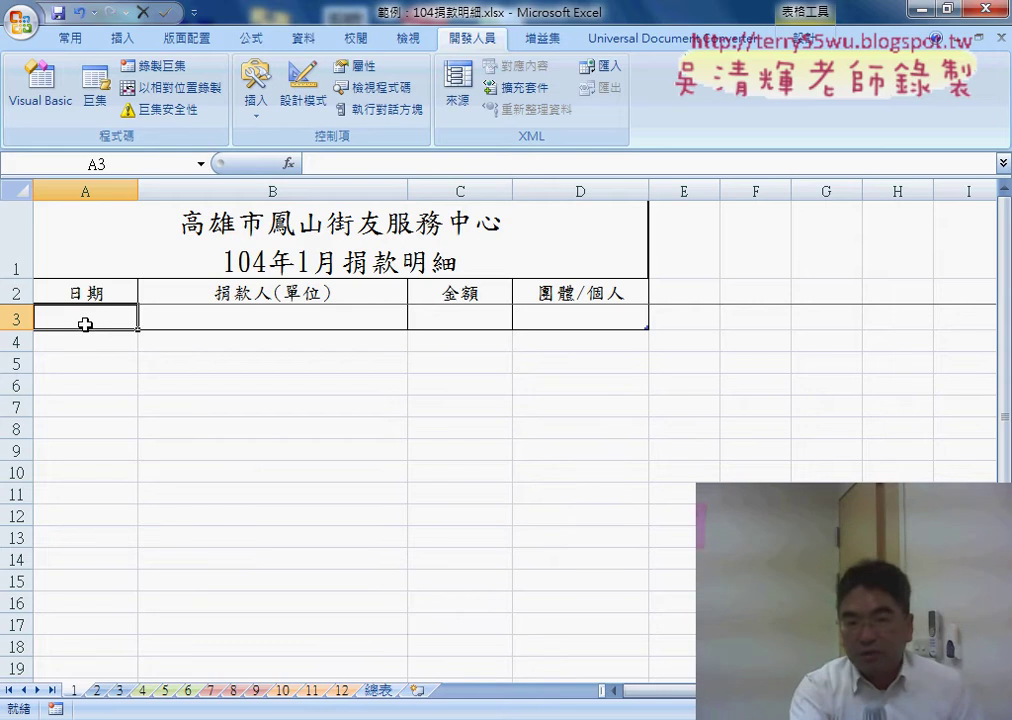
# Select B3:D3 on the data row, then return to the 整合工作表 macro code below the row-count line.
pyautogui.moveTo(192, 318)
pyautogui.mouseDown()
pyautogui.moveTo(566, 324)
pyautogui.moveTo(77, 321)
pyautogui.mouseUp()
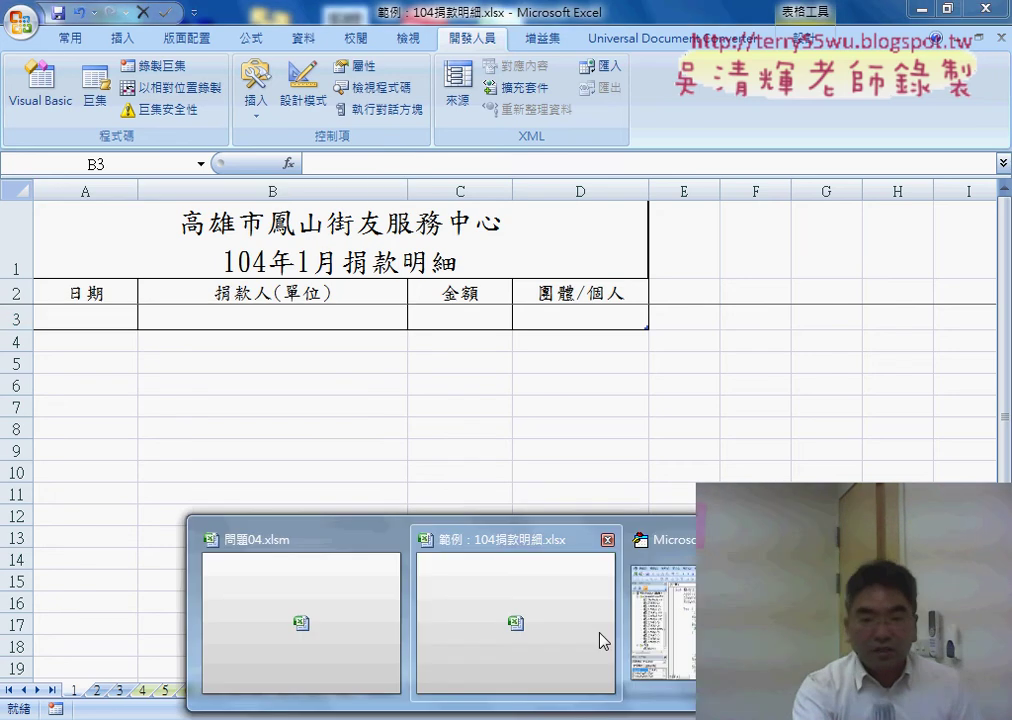
pyautogui.click(666, 655)
pyautogui.click(372, 402)
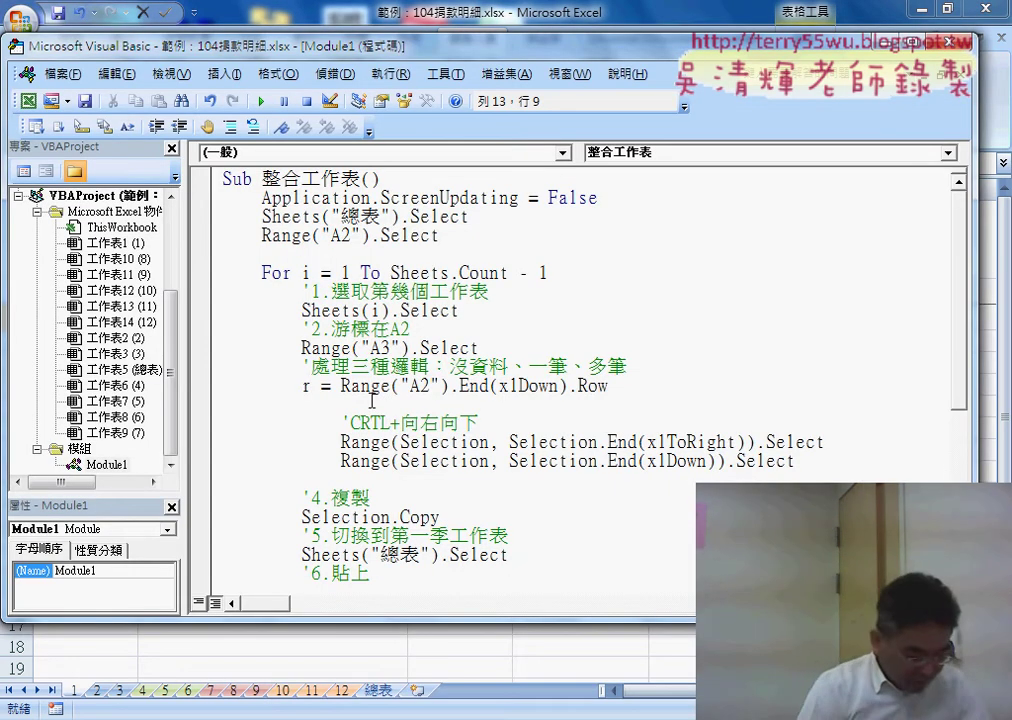
# Write the line If Range("A2") = "" Then, reusing Range("A2") copied from the row-count line.
pyautogui.write('if')
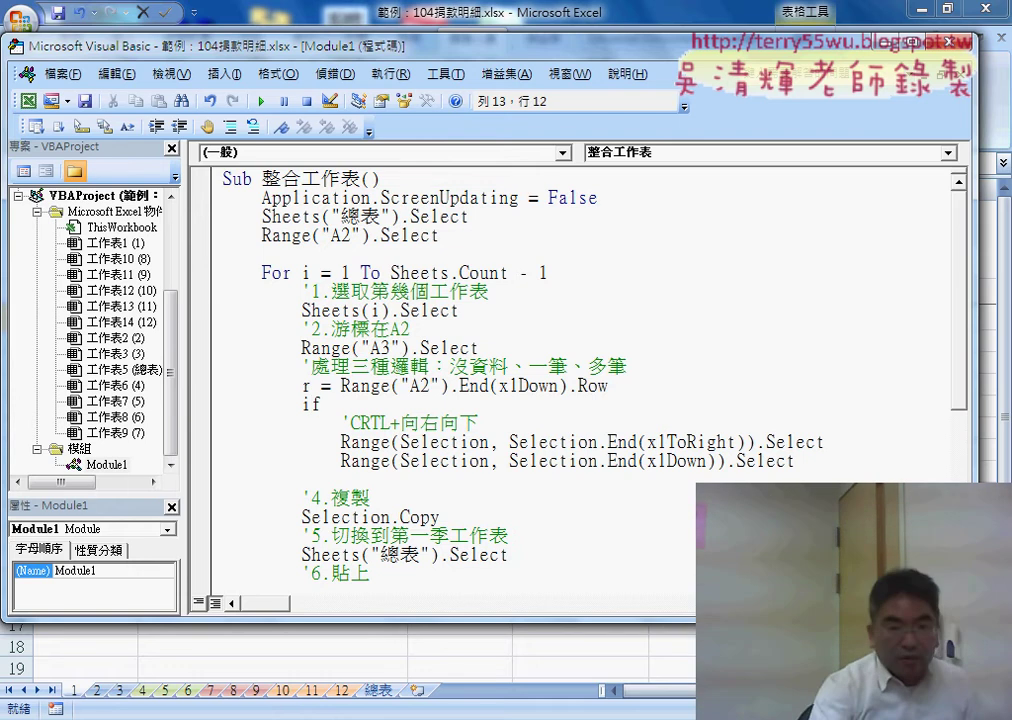
pyautogui.press('Return')
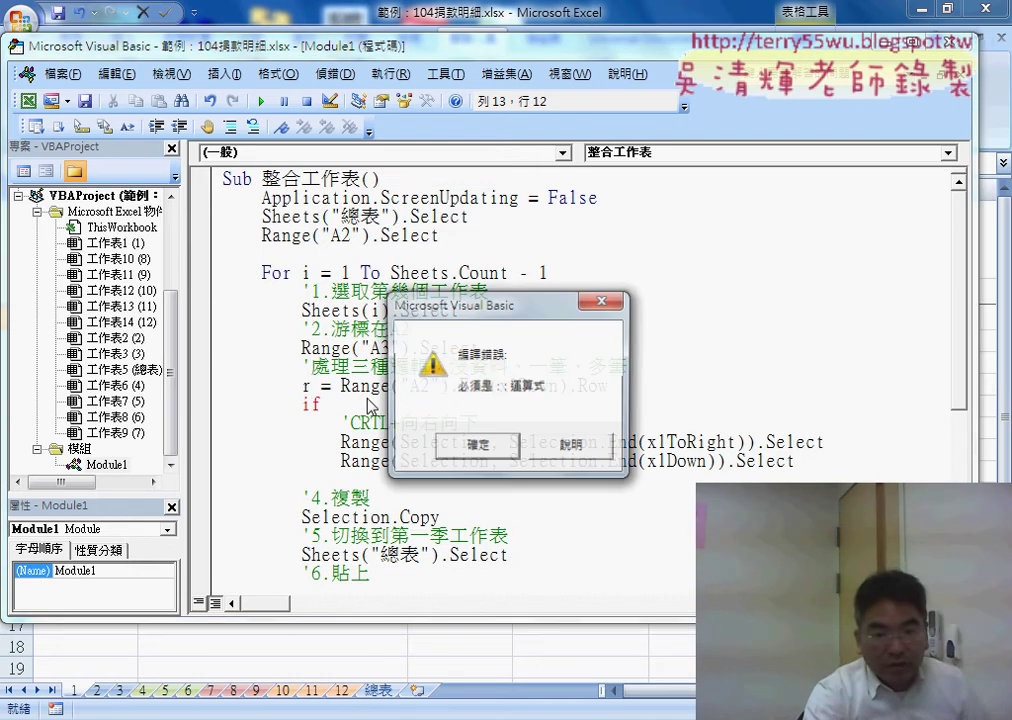
pyautogui.press('Return')
pyautogui.moveTo(340, 385); pyautogui.dragTo(450, 385)
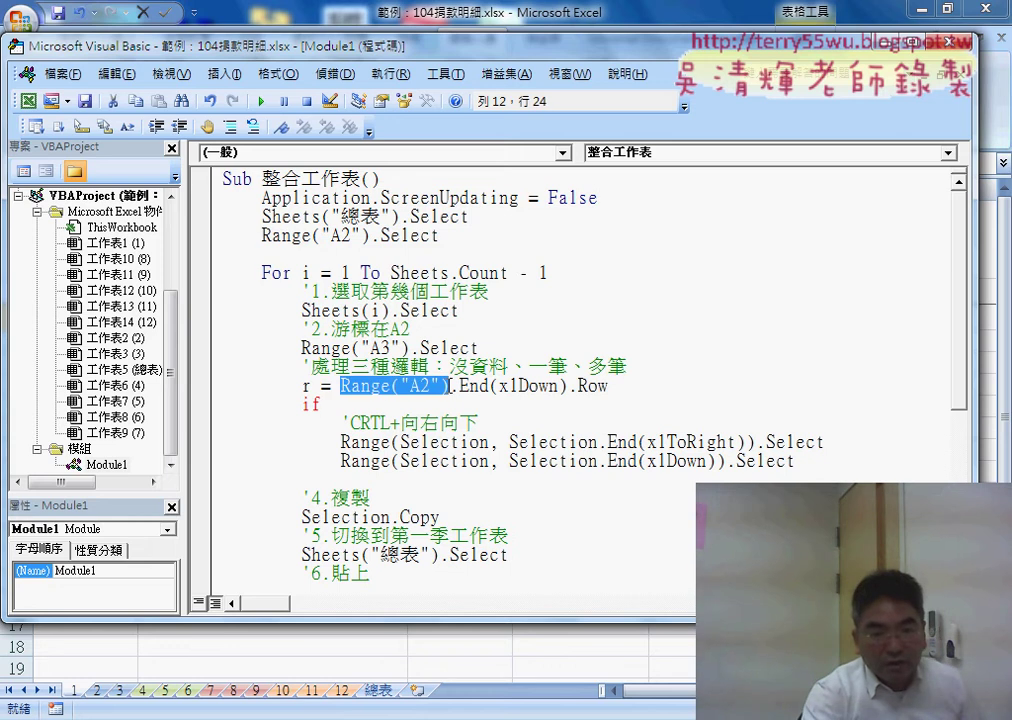
pyautogui.hotkey('ctrl', 'c')
pyautogui.click(323, 404)
pyautogui.hotkey('ctrl', 'v')
pyautogui.click(323, 404)
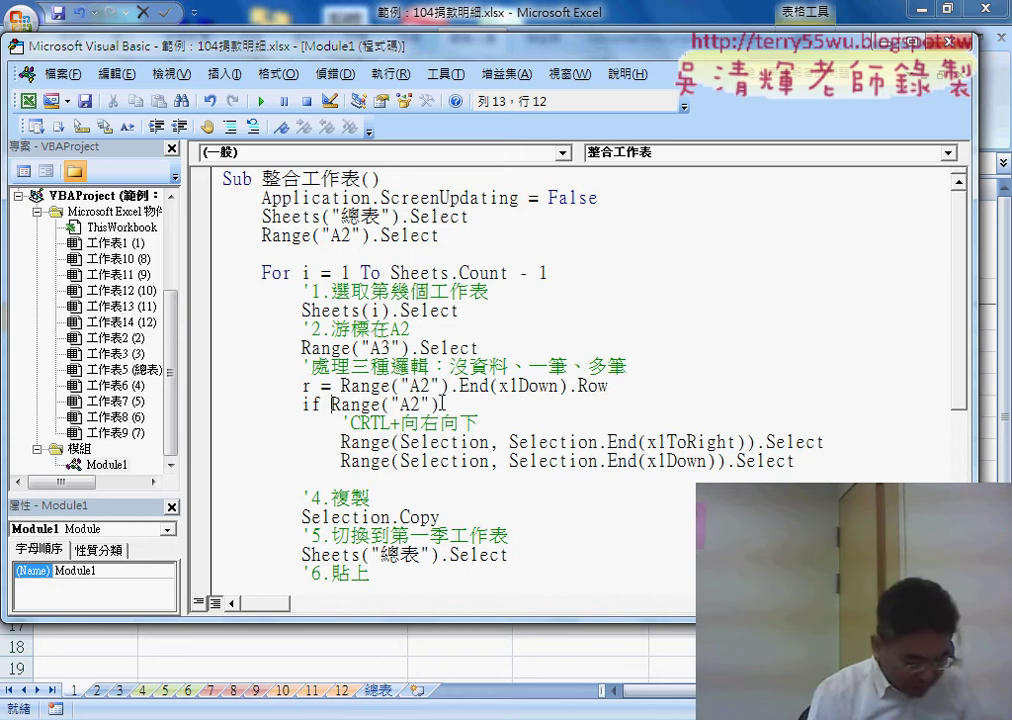
pyautogui.click(455, 404)
pyautogui.write('=')
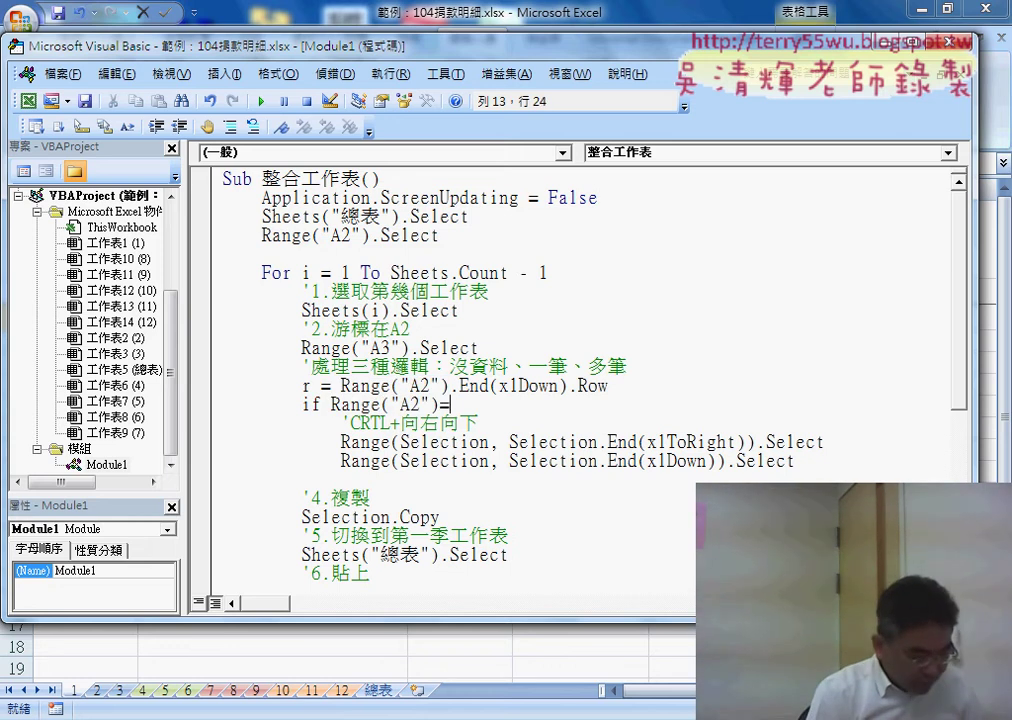
pyautogui.write('"" then')
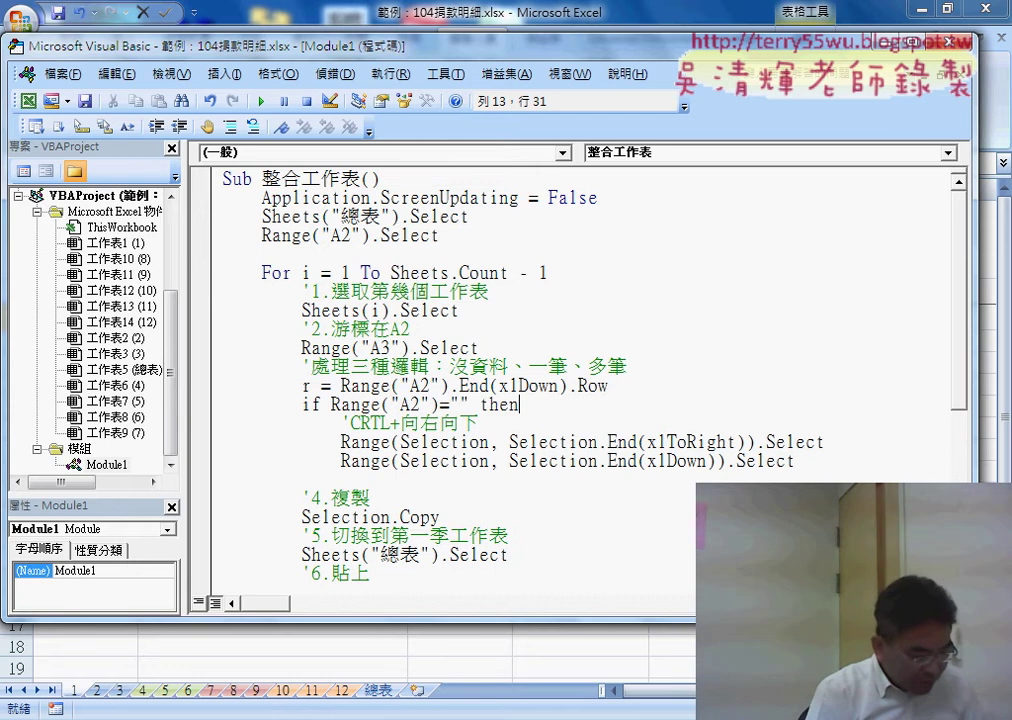
pyautogui.press('Return')
pyautogui.press('Return')
pyautogui.write('elseif r=3 th')
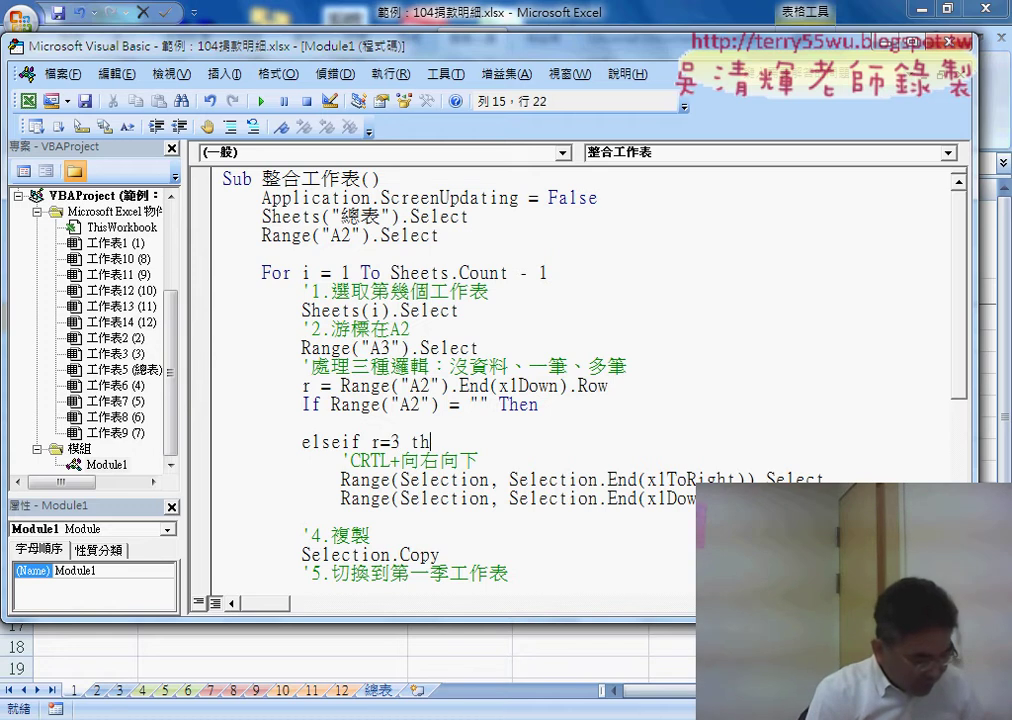
# Finish the ElseIf r = 3 Then line and add an Else line.
pyautogui.write('en')
pyautogui.press('Return')
pyautogui.press('Return')
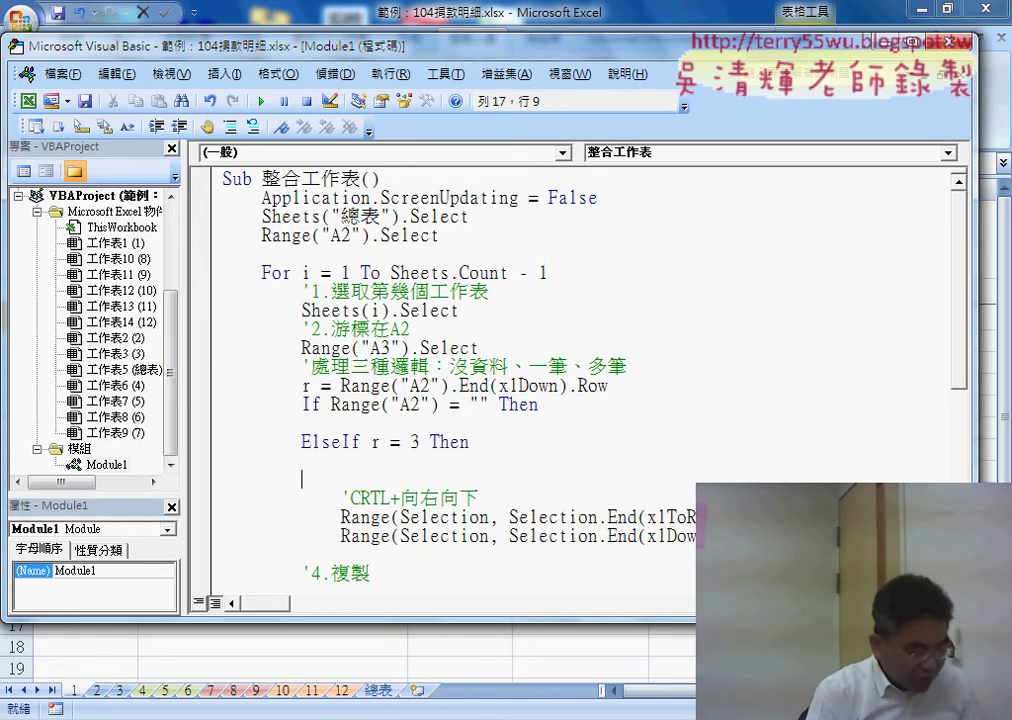
pyautogui.write('el')
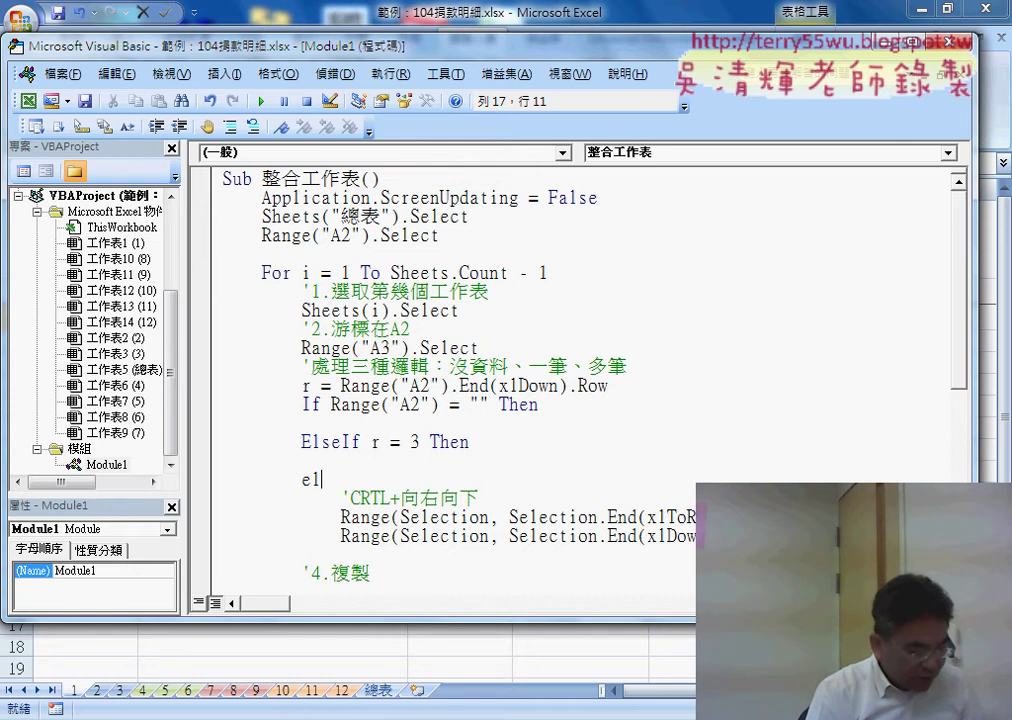
pyautogui.write('se')
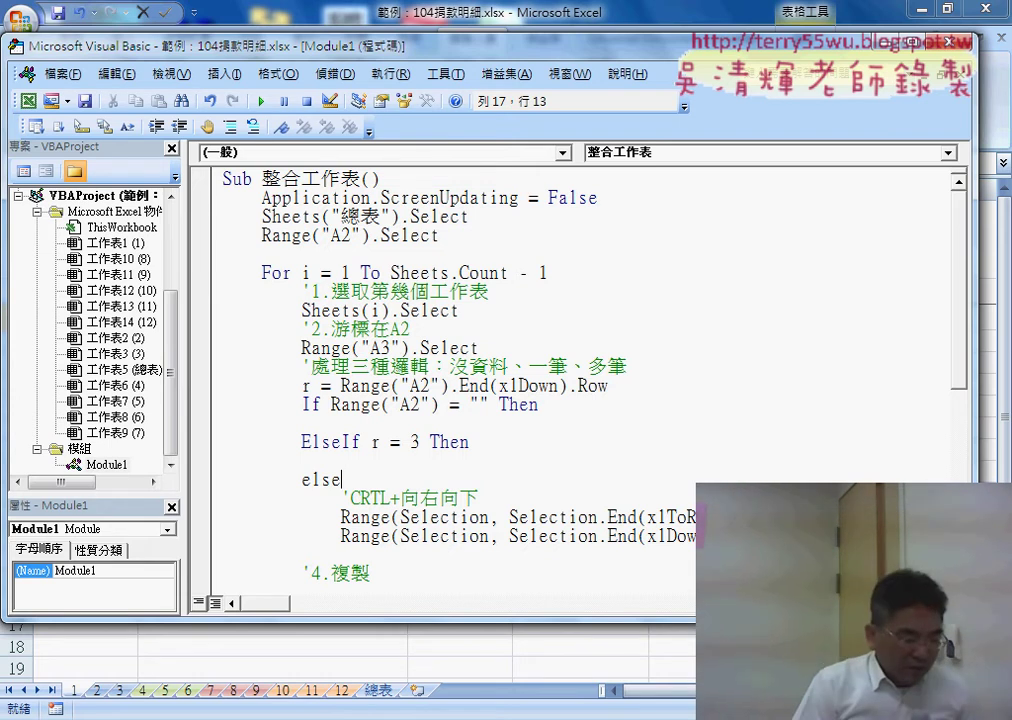
pyautogui.press('Down')
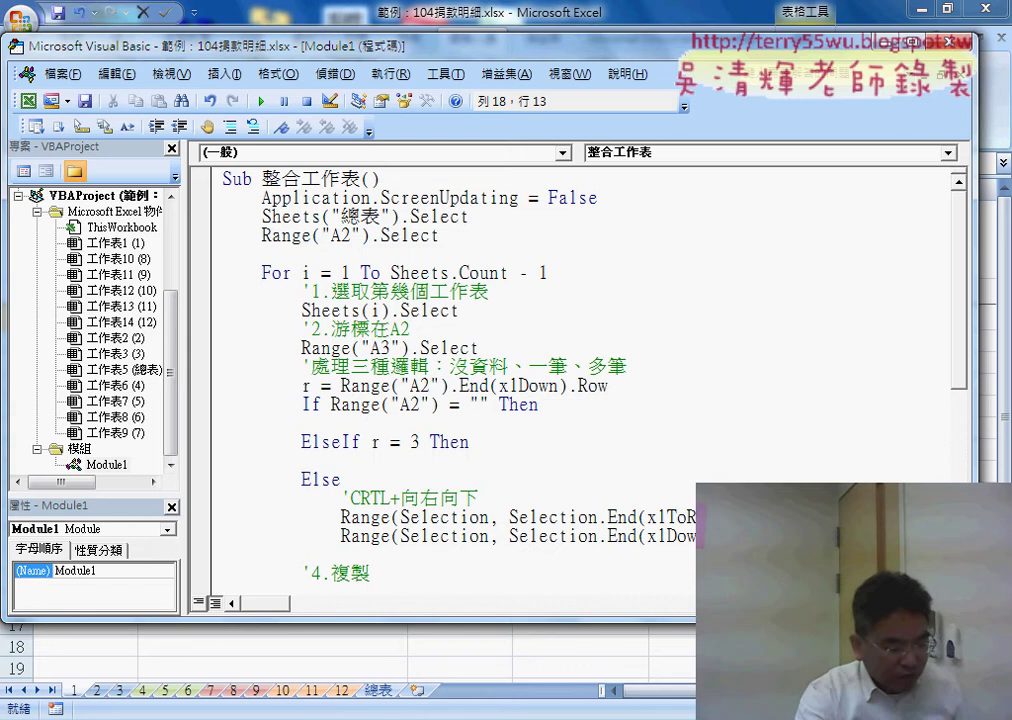
# Add an indented End If after the CRTL comment and two Range lines under Else.
pyautogui.moveTo(222, 555); pyautogui.dragTo(222, 497)
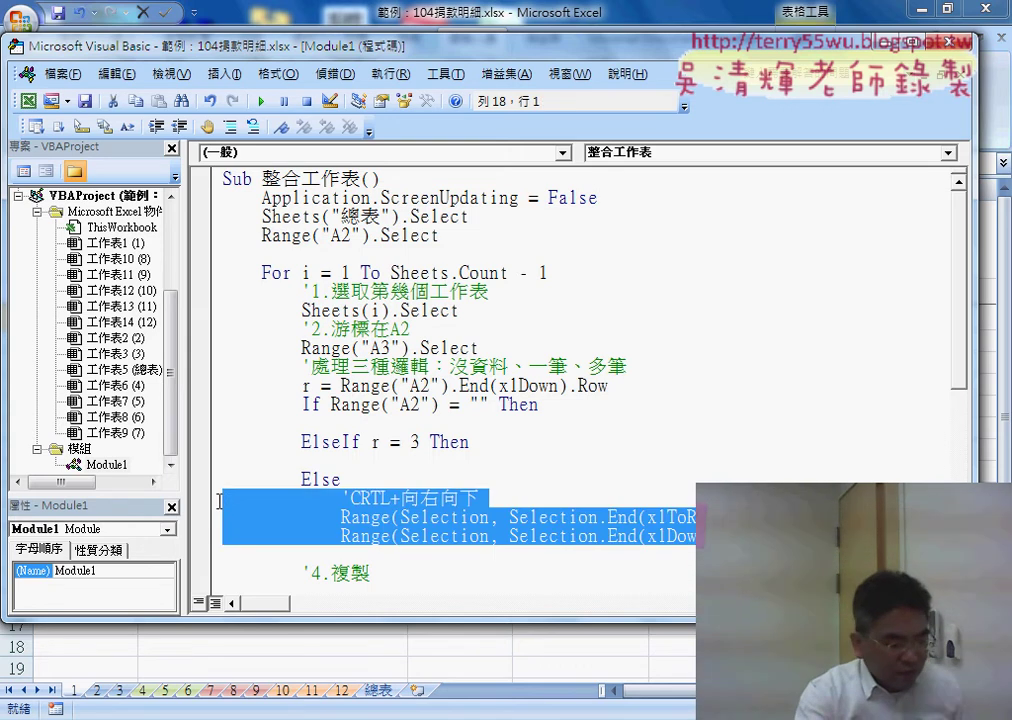
pyautogui.click(366, 549)
pyautogui.press('Tab')
pyautogui.press('Tab')
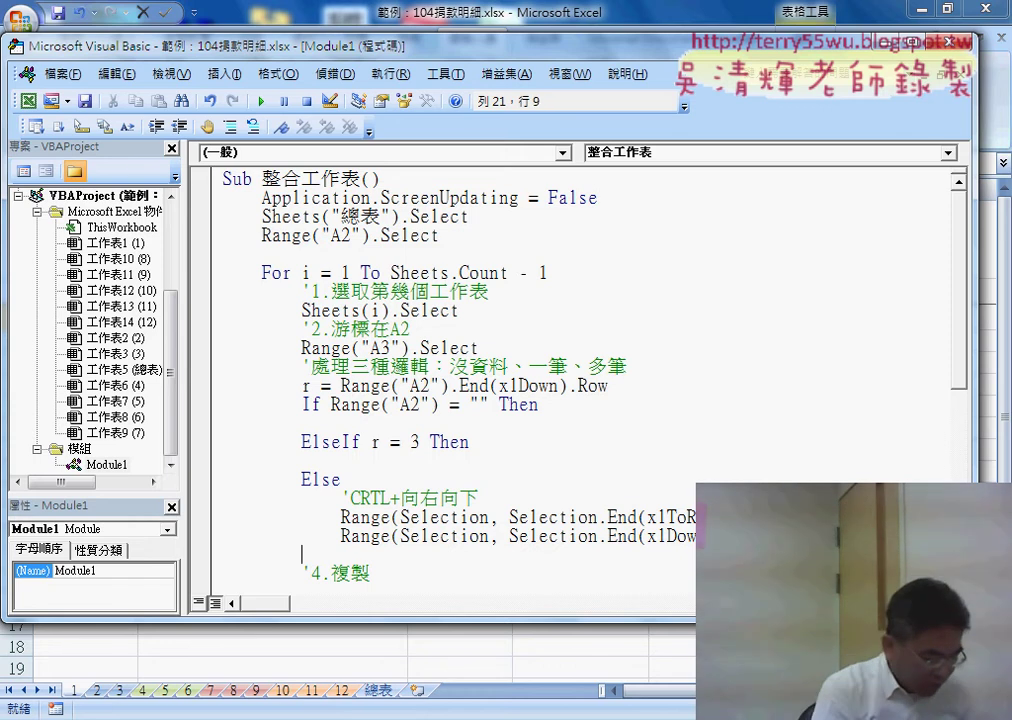
pyautogui.write('en')
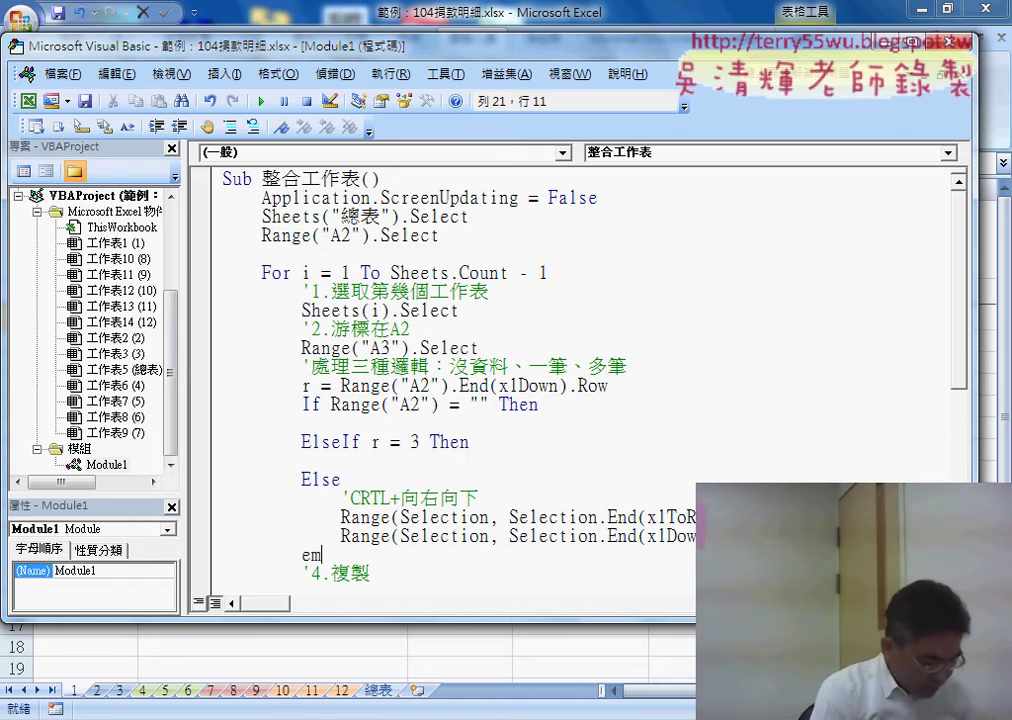
pyautogui.press('BackSpace')
pyautogui.write('nd ')
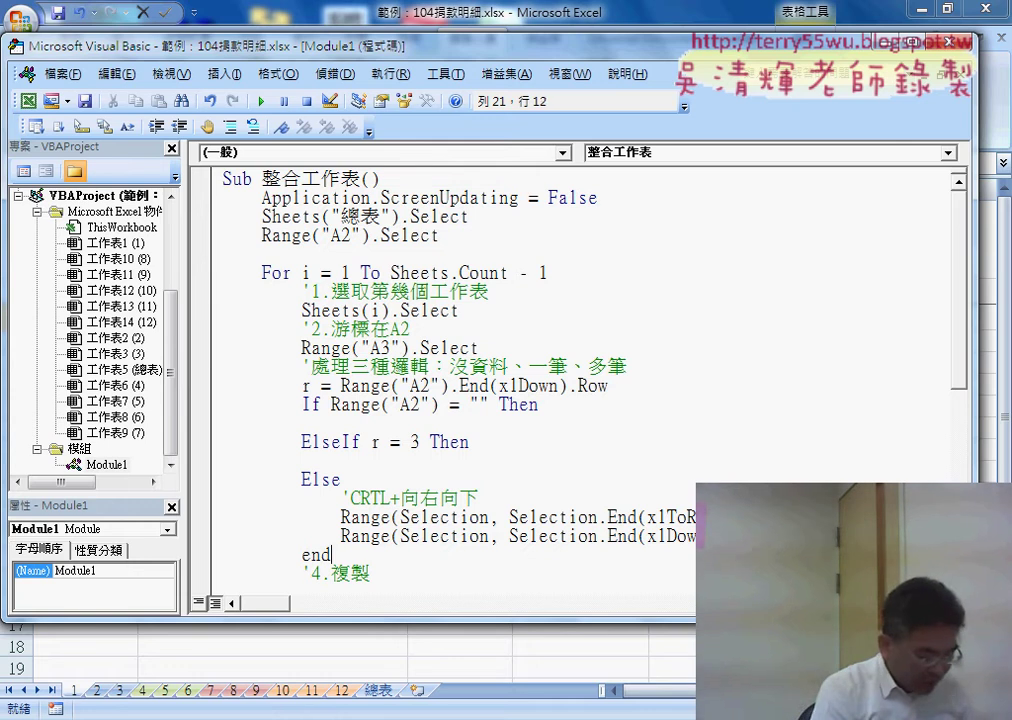
pyautogui.write('if')
pyautogui.press('Down')
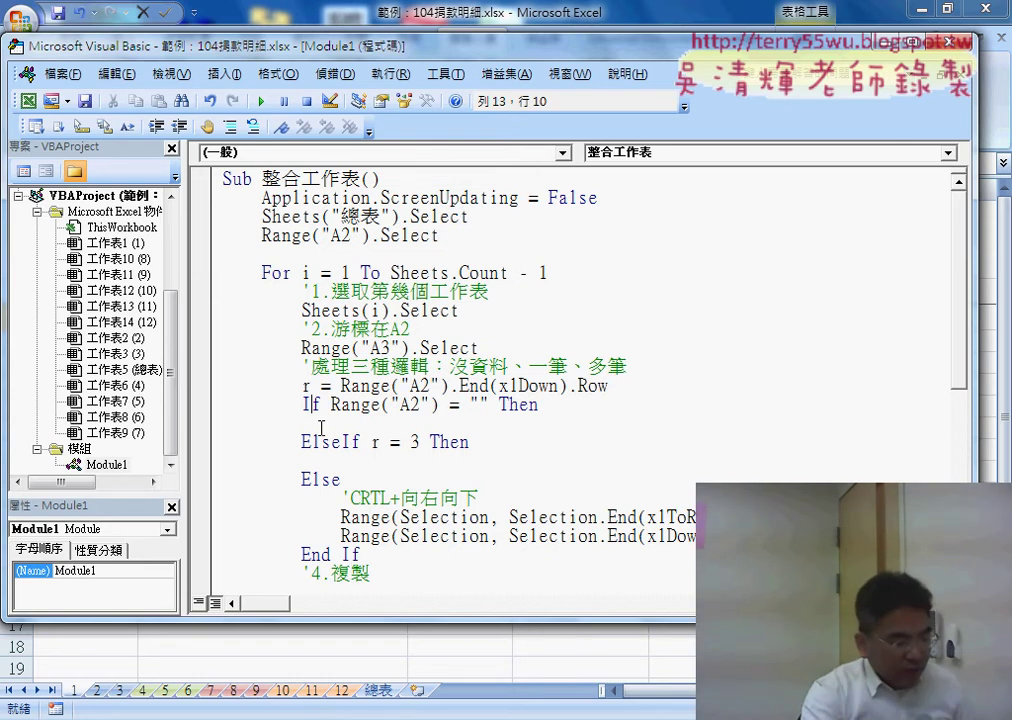
# Walk through the ElseIf, Else and End If branches of the new If block.
pyautogui.moveTo(302, 441); pyautogui.dragTo(364, 442)
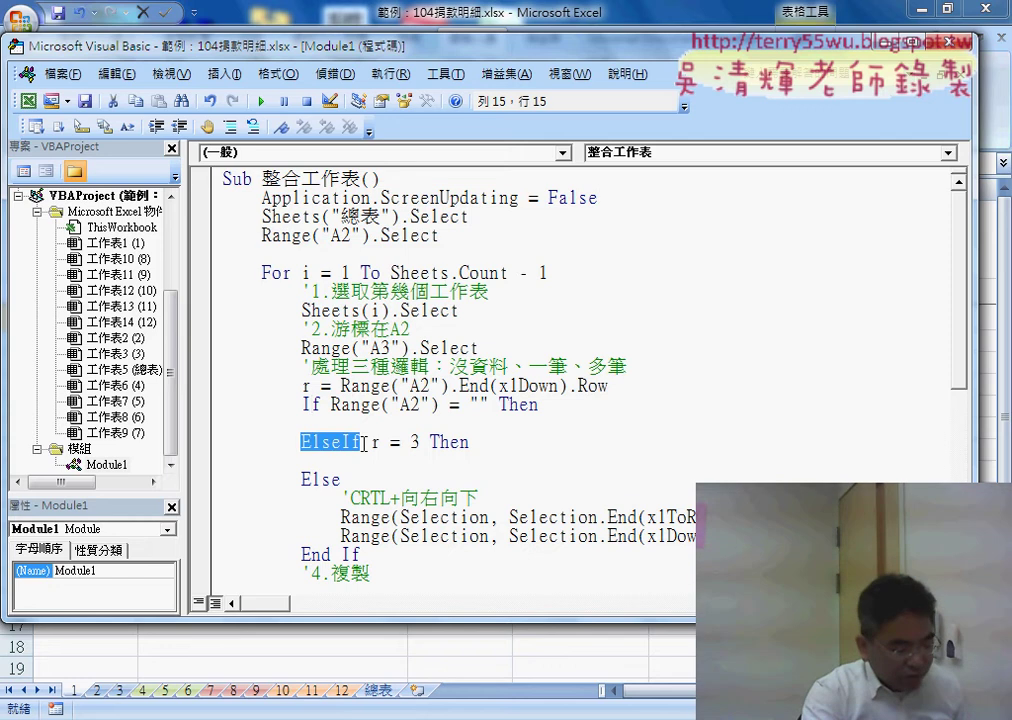
pyautogui.click(313, 479)
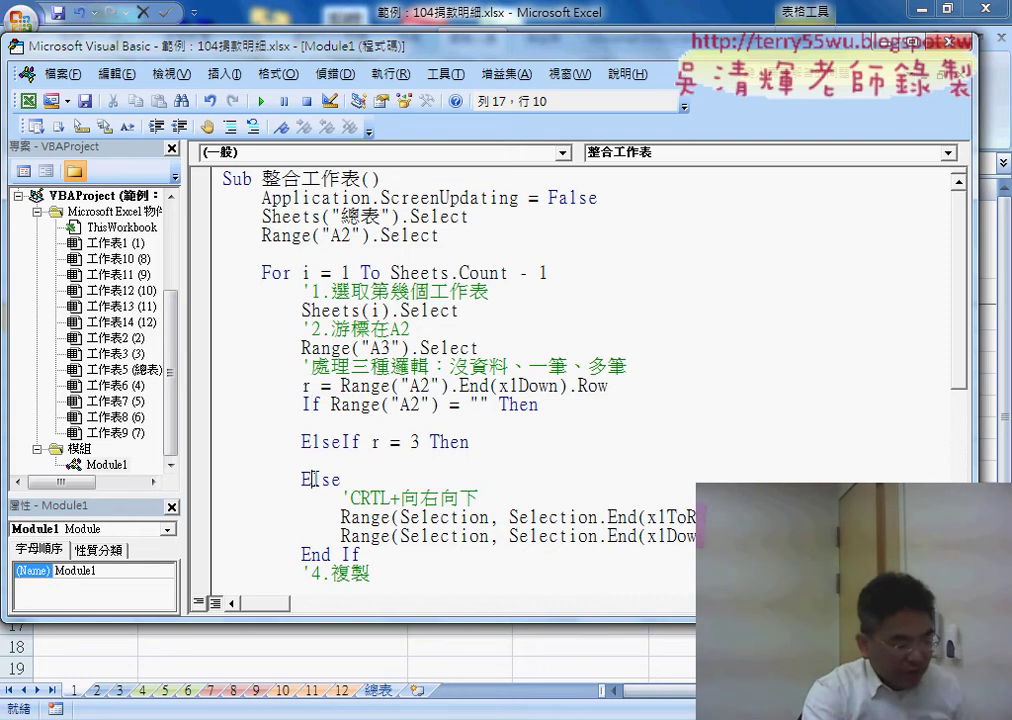
pyautogui.moveTo(362, 556); pyautogui.dragTo(226, 554)
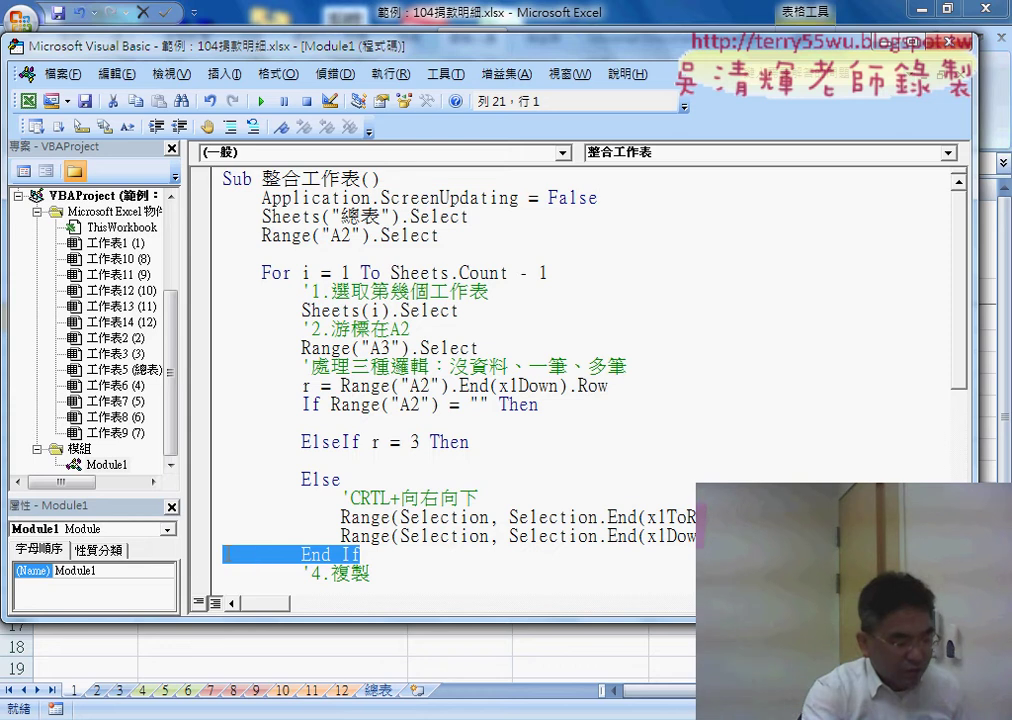
pyautogui.click(323, 411)
pyautogui.click(327, 442)
pyautogui.click(310, 460)
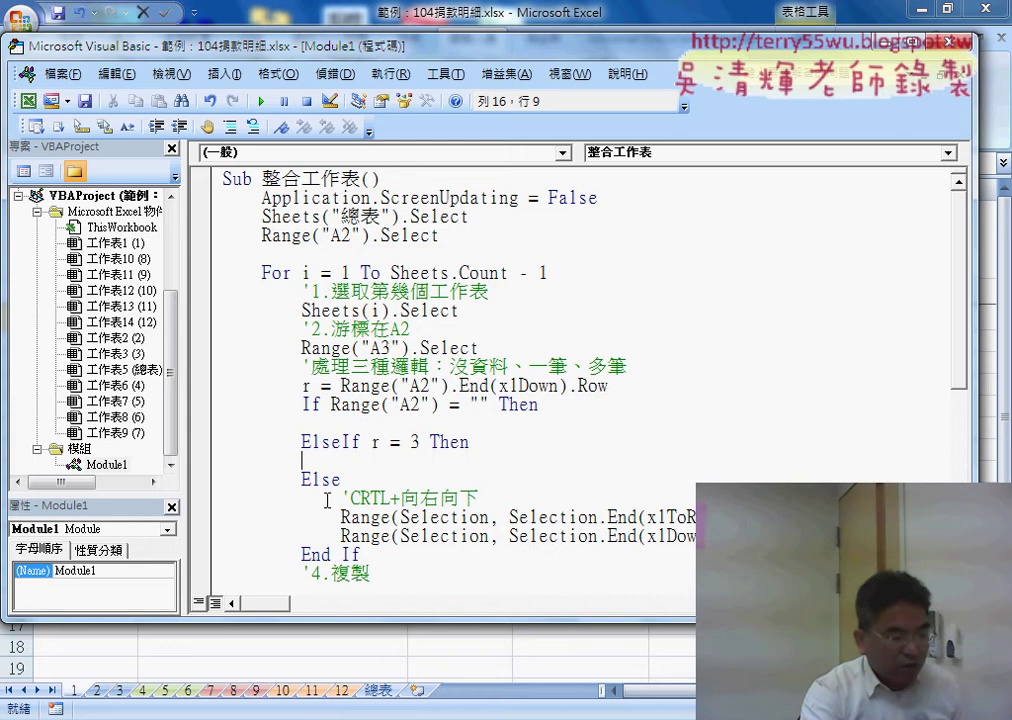
pyautogui.click(333, 536)
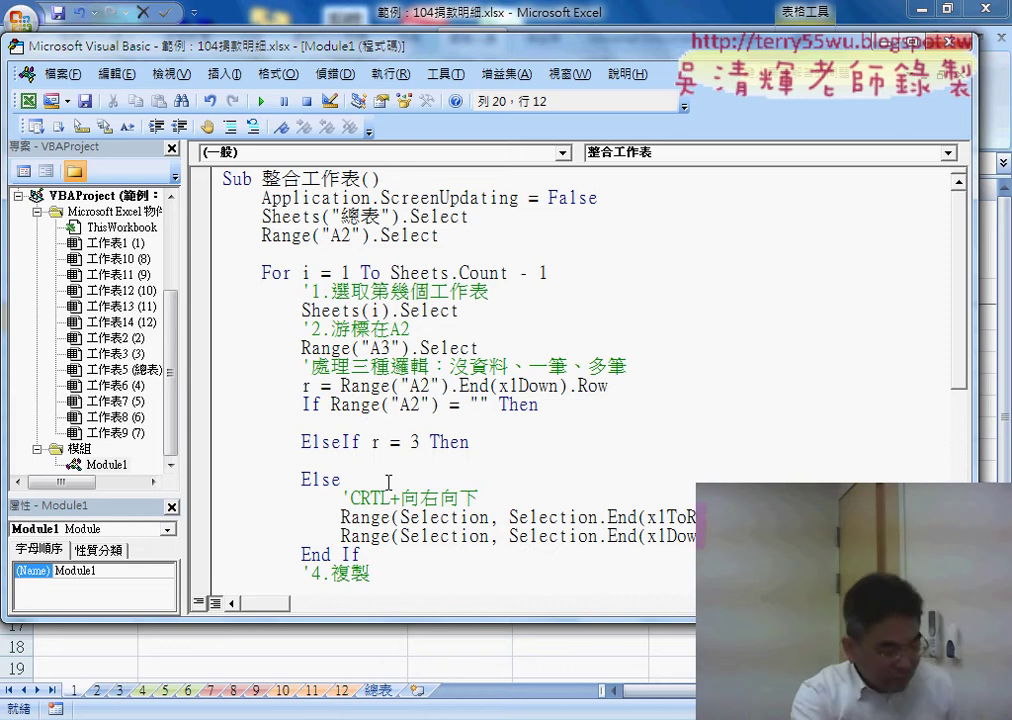
# Change the If condition from Range("A2") to Range("A3").
pyautogui.click(411, 404)
pyautogui.write('3')
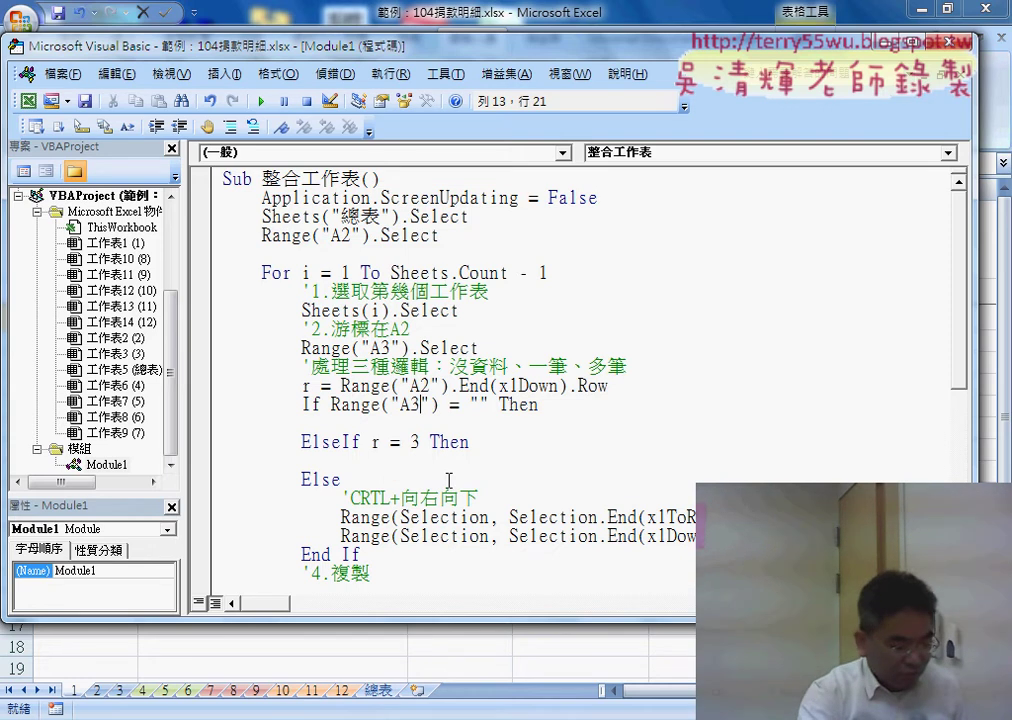
pyautogui.press('Down')
pyautogui.press('Down')
pyautogui.press('Down')
pyautogui.moveTo(440, 404); pyautogui.dragTo(331, 408)
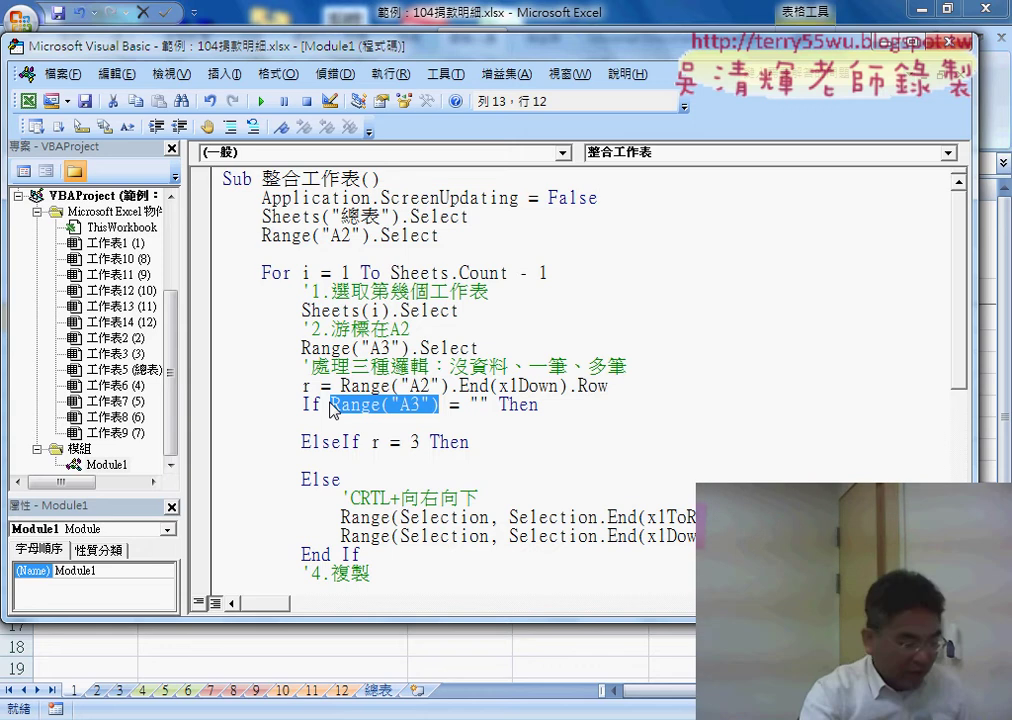
# Indent the empty lines under If and ElseIf, and select the comment and first Range line under Else.
pyautogui.click(431, 424)
pyautogui.press('Tab')
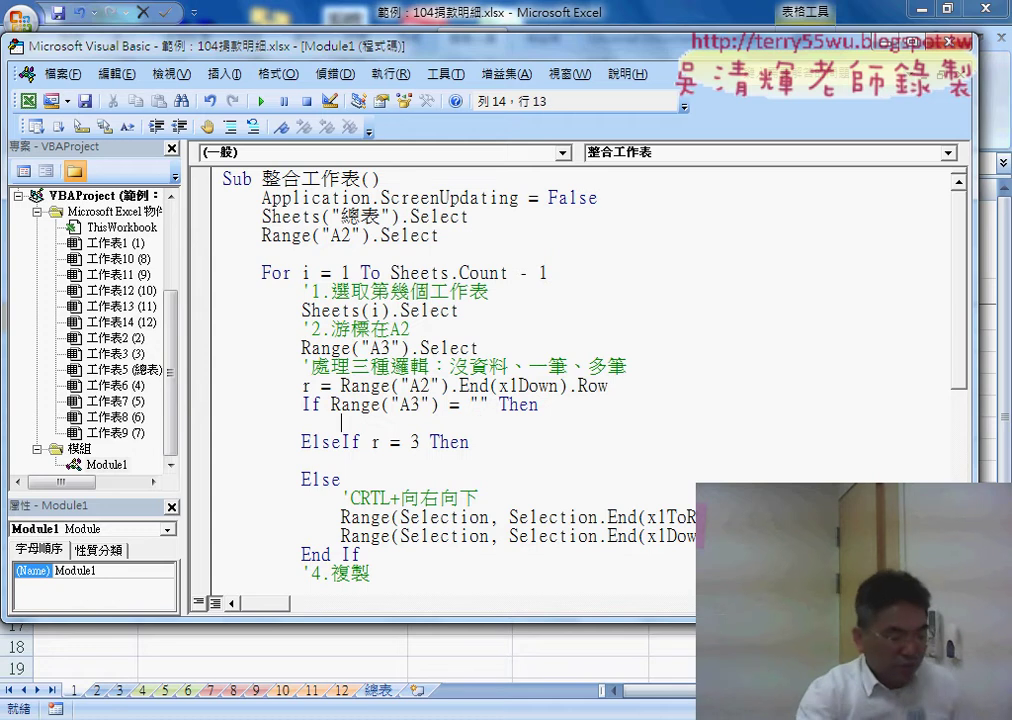
pyautogui.click(365, 463)
pyautogui.press('Tab')
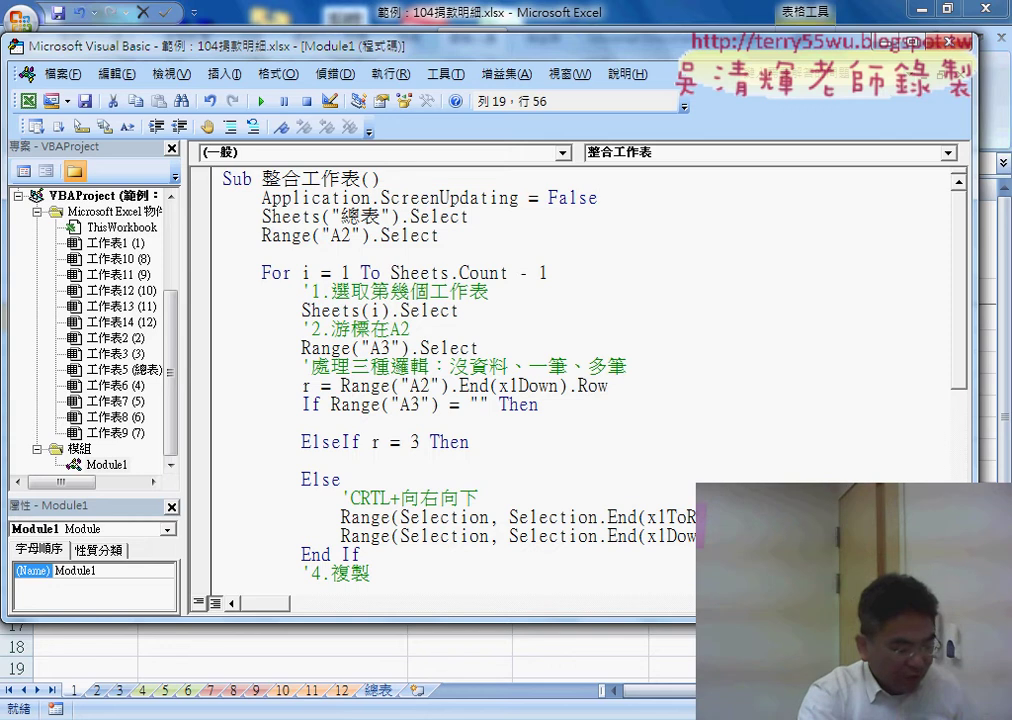
pyautogui.moveTo(766, 517)
pyautogui.mouseDown()
pyautogui.moveTo(343, 517)
pyautogui.moveTo(345, 498)
pyautogui.mouseUp()
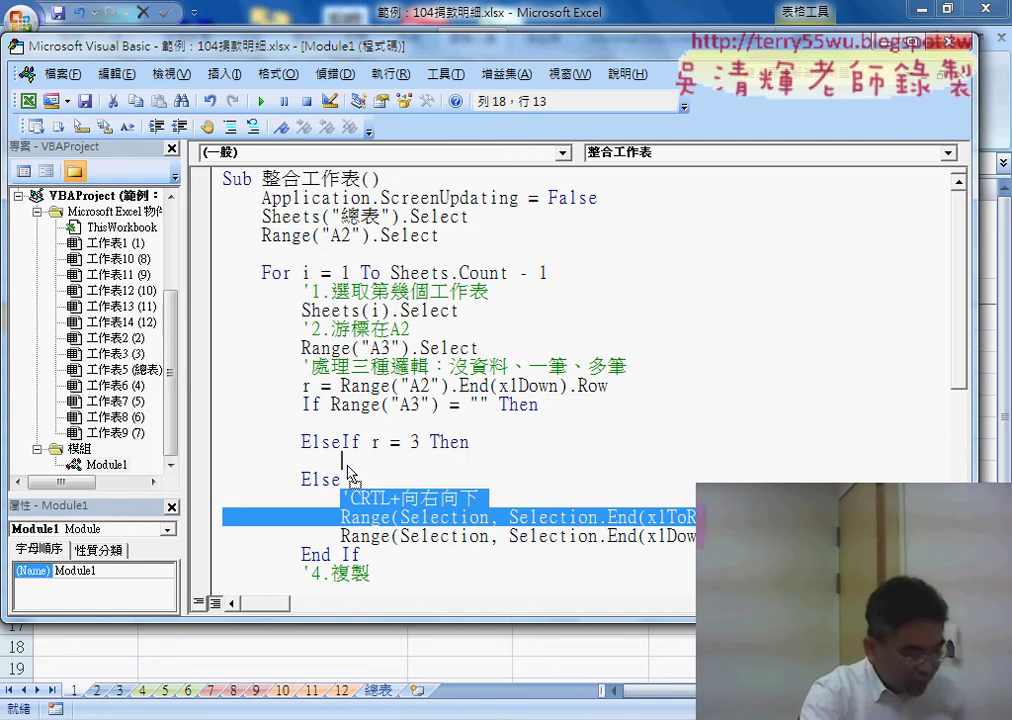
# Copy the comment and Range line into the ElseIf r = 3 branch, trimming the comment to 'CRTL+向右.
pyautogui.moveTo(347, 474); pyautogui.dragTo(346, 463)
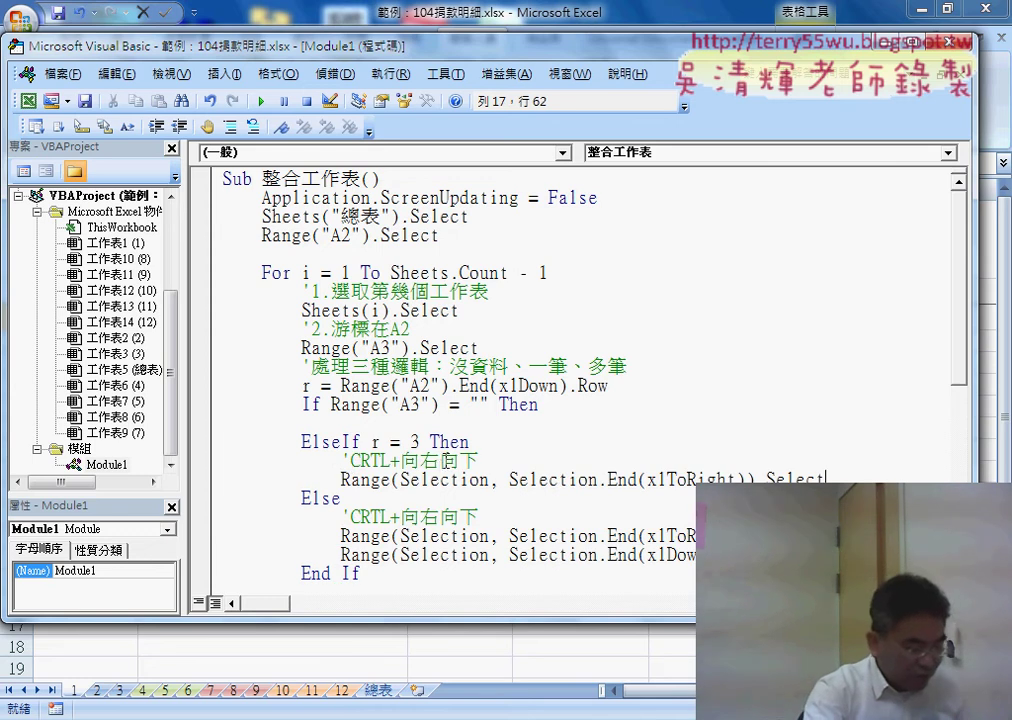
pyautogui.moveTo(440, 460)
pyautogui.mouseDown()
pyautogui.moveTo(458, 460)
pyautogui.moveTo(440, 460)
pyautogui.mouseUp()
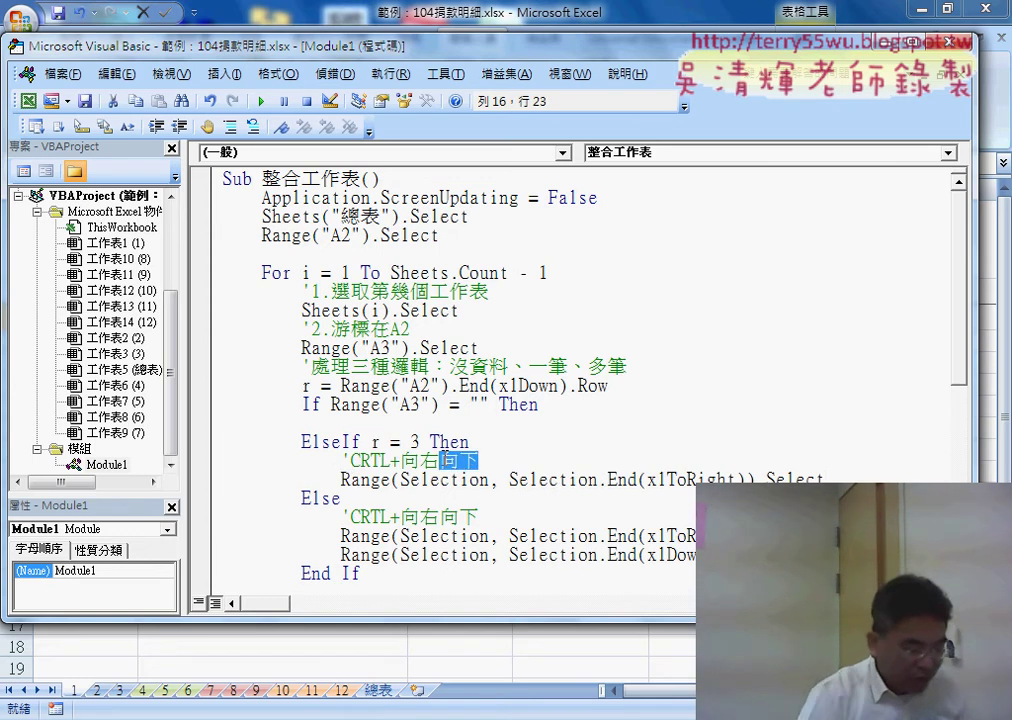
pyautogui.press('Delete')
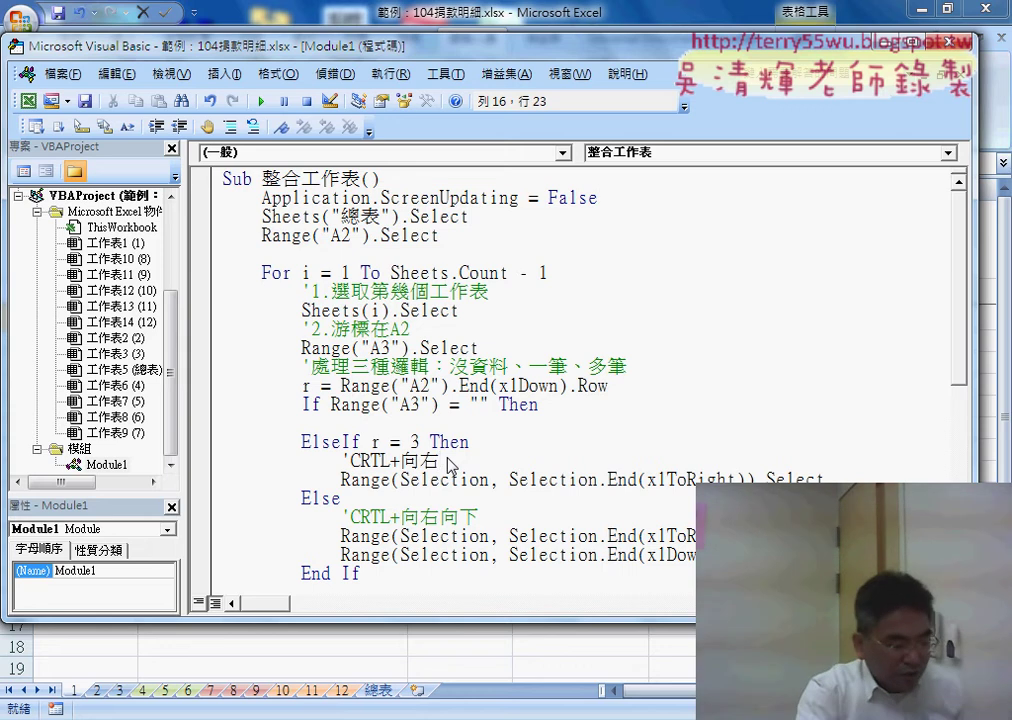
pyautogui.click(426, 420)
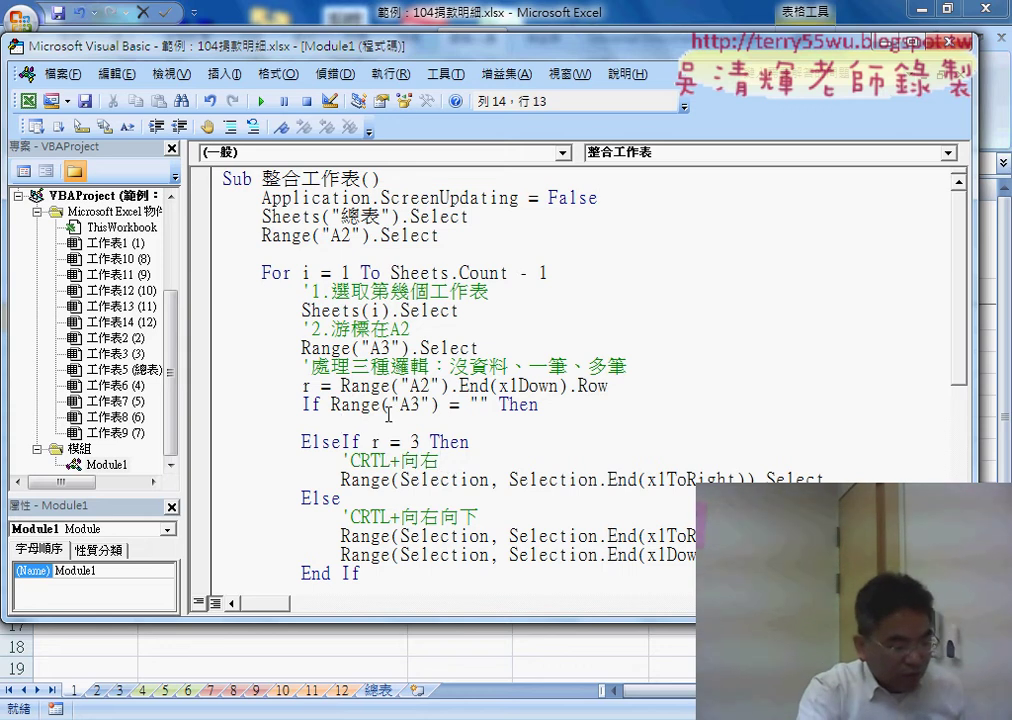
pyautogui.moveTo(332, 405); pyautogui.dragTo(483, 404)
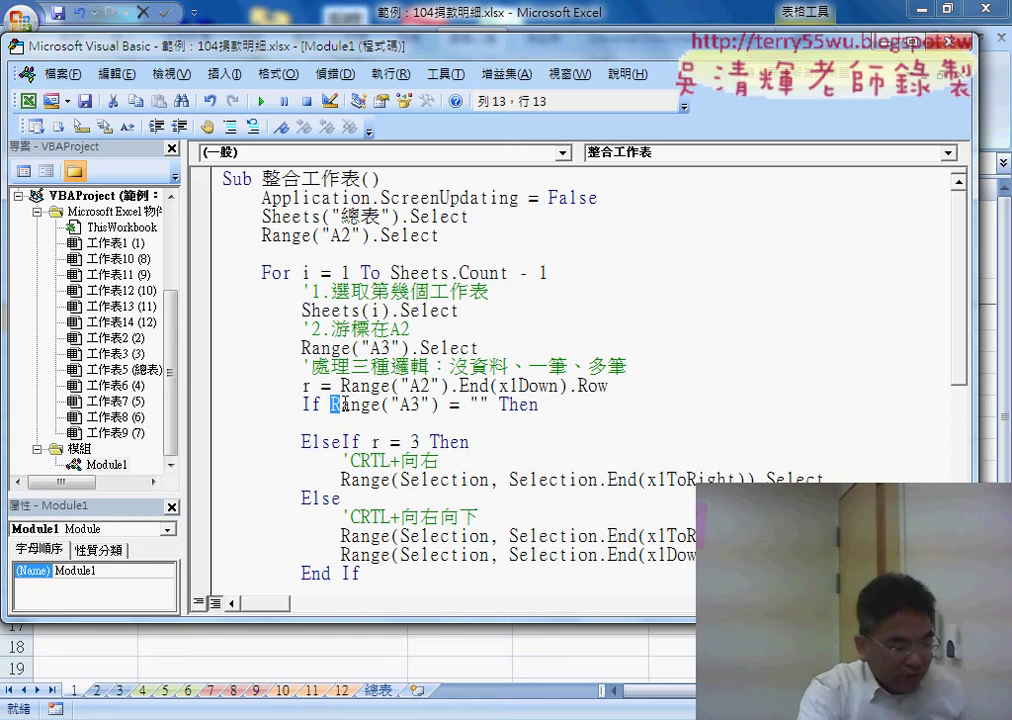
pyautogui.click(500, 418)
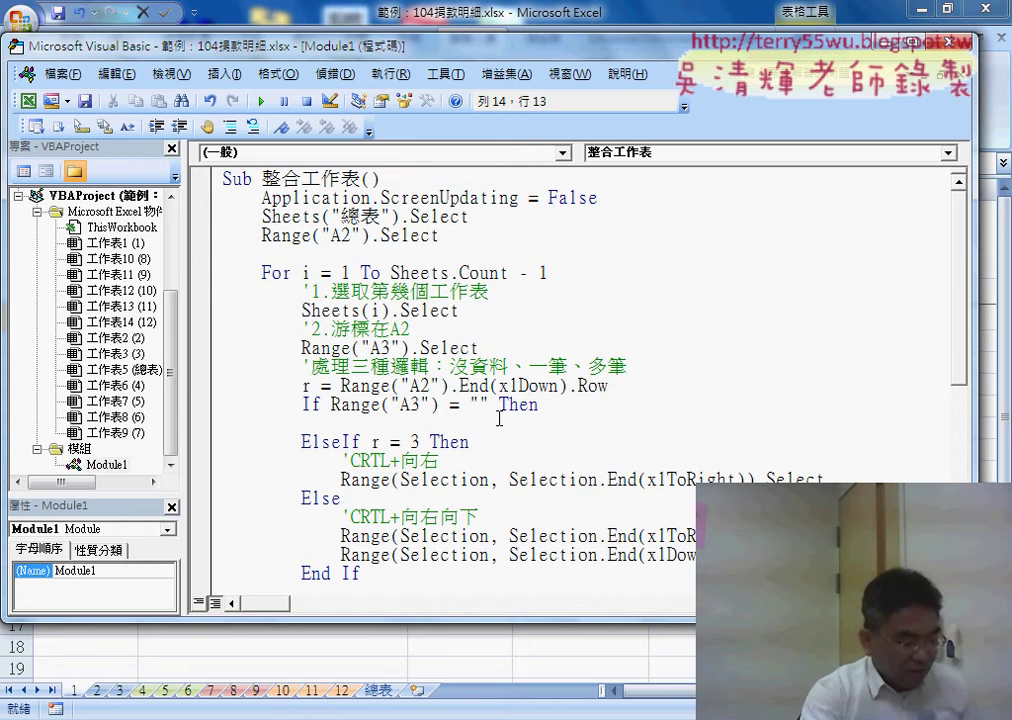
pyautogui.scroll(-4, 499, 418)
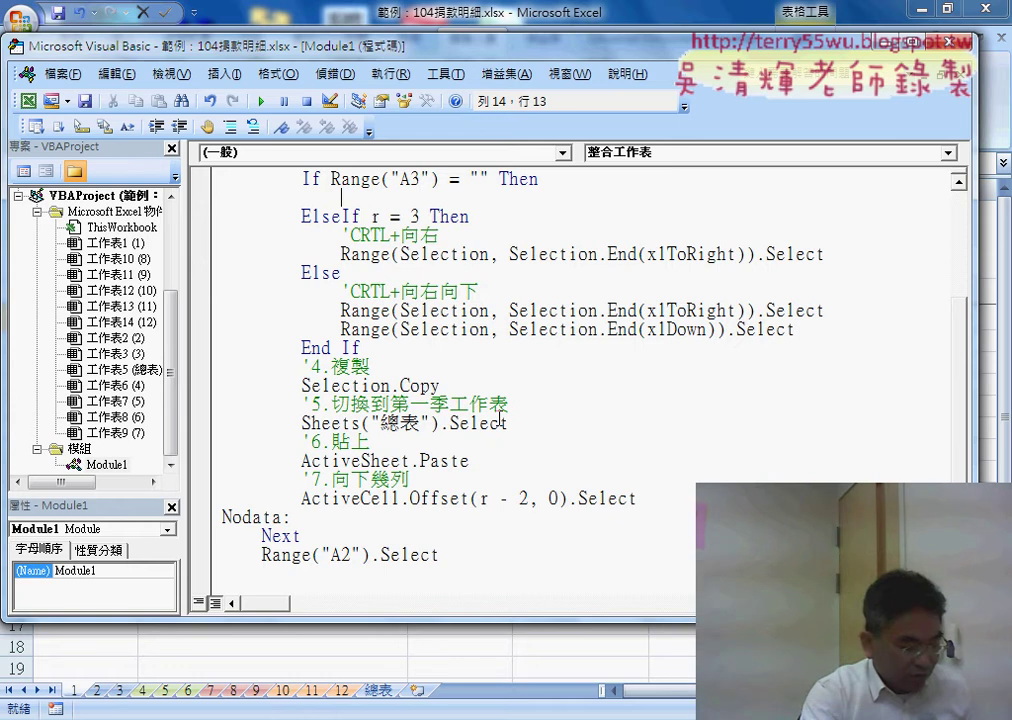
pyautogui.click(309, 518)
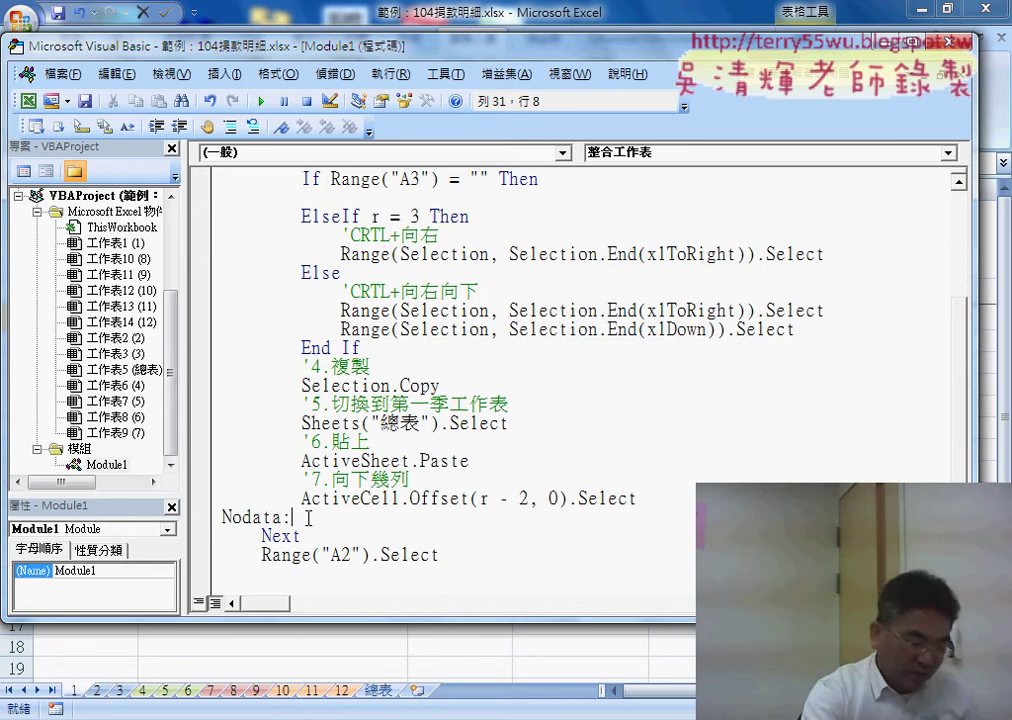
pyautogui.hotkey('shift', 'Home')
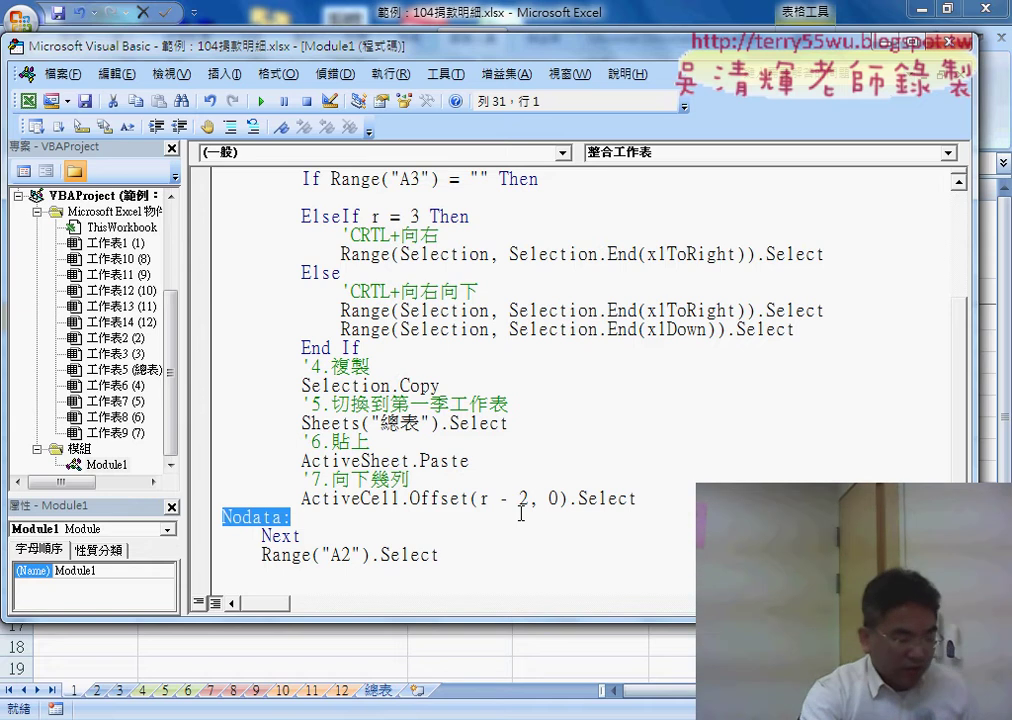
pyautogui.click(404, 199)
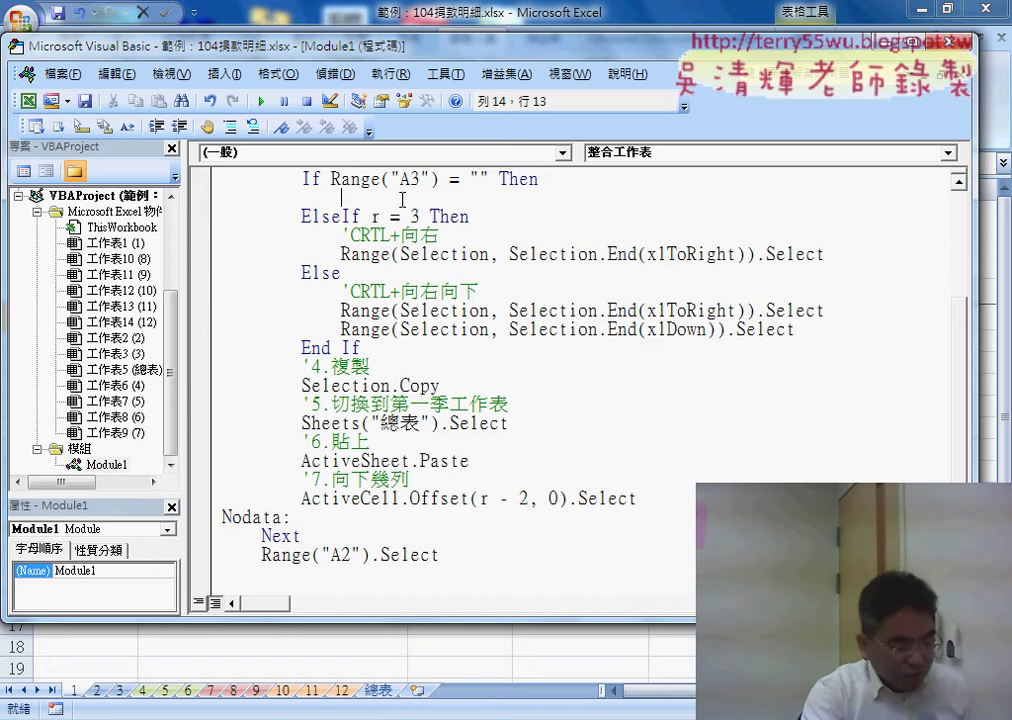
pyautogui.click(381, 386)
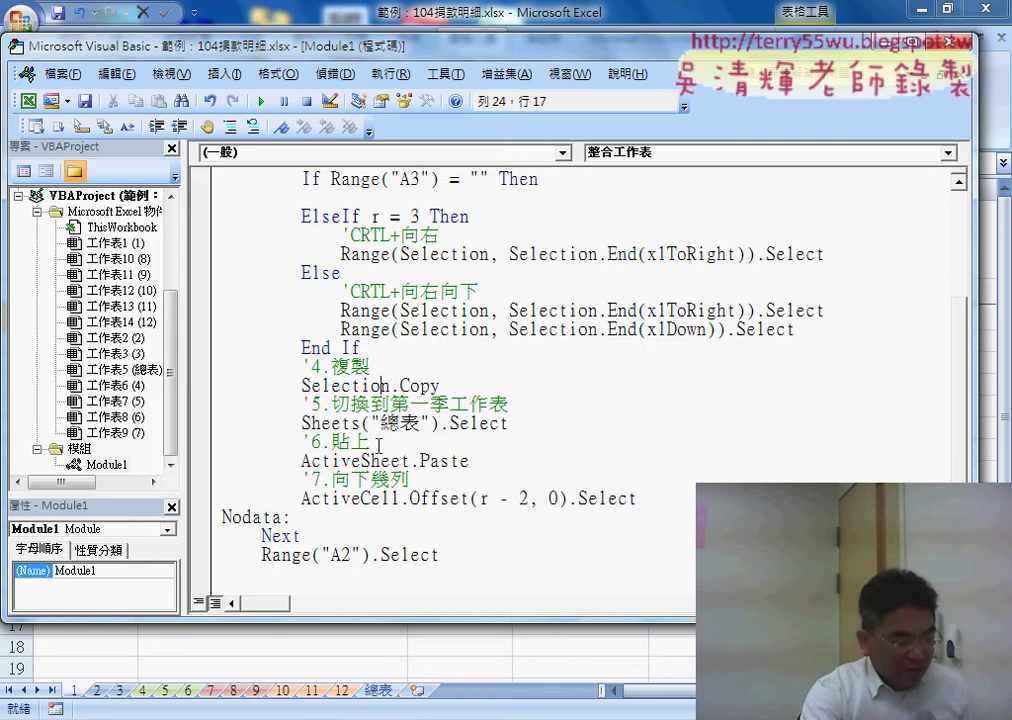
pyautogui.click(381, 498)
pyautogui.click(312, 521)
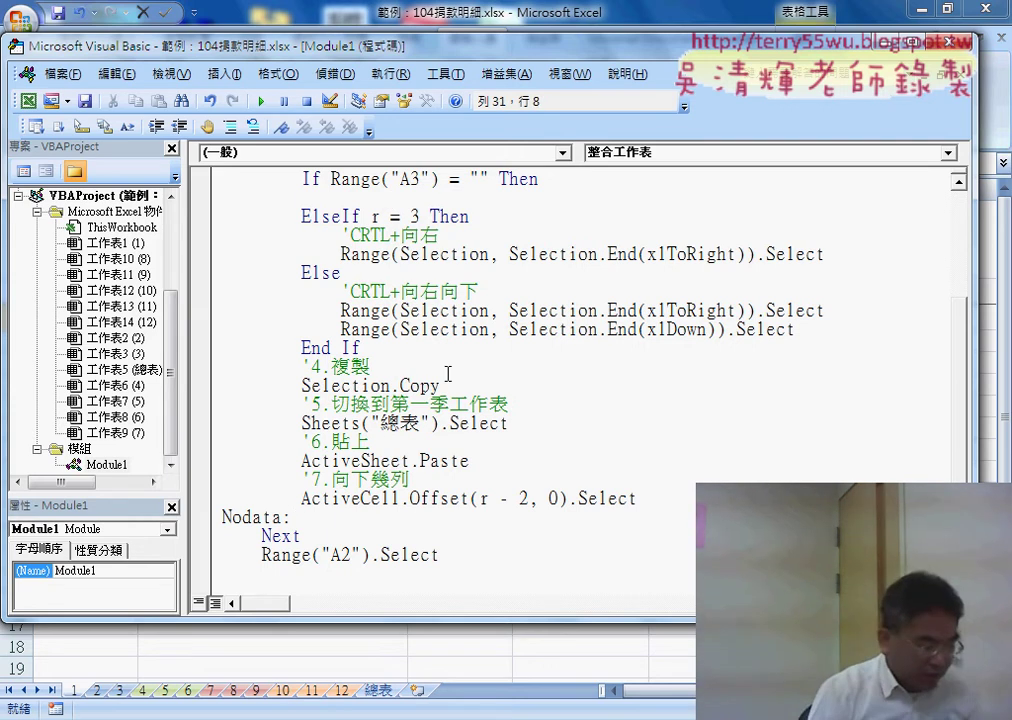
pyautogui.click(421, 199)
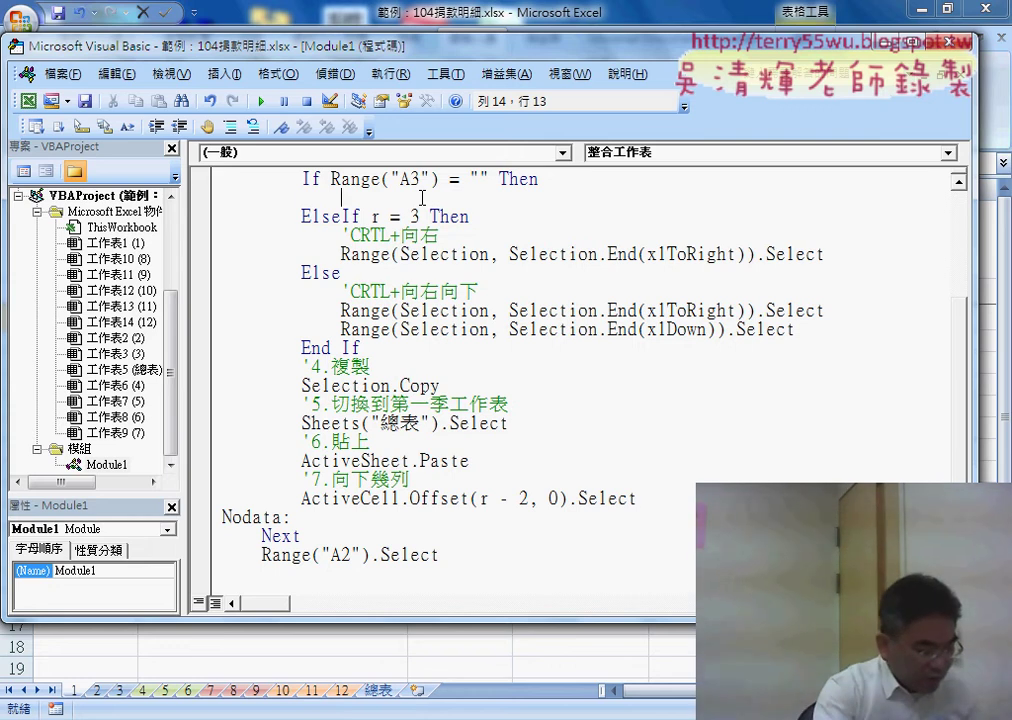
pyautogui.moveTo(292, 518); pyautogui.dragTo(237, 521)
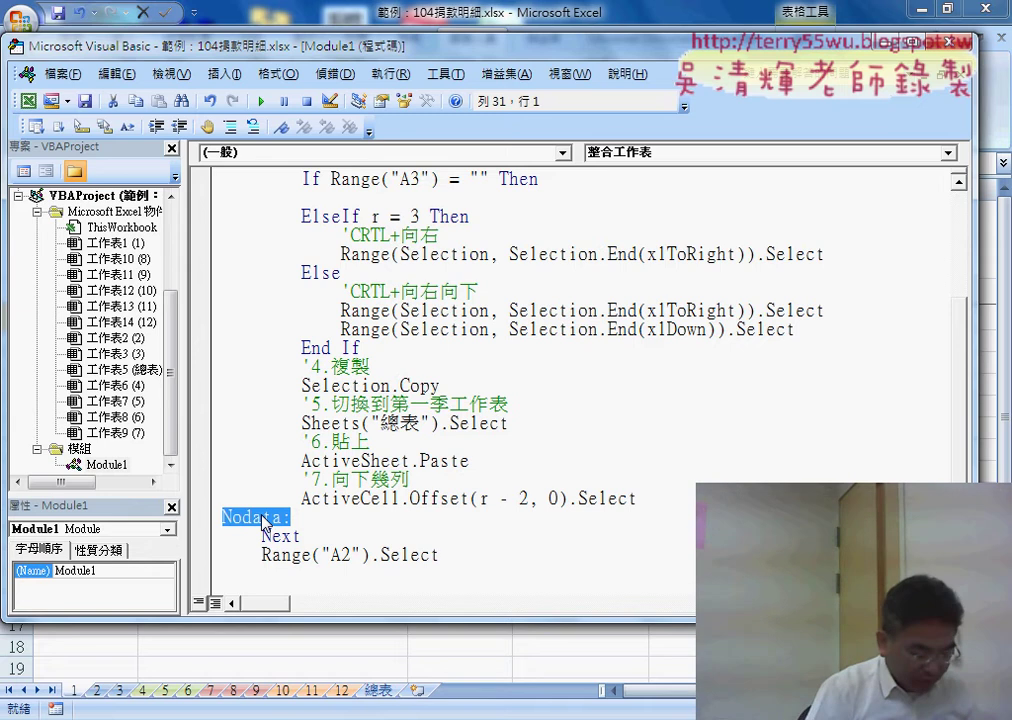
pyautogui.press('Down')
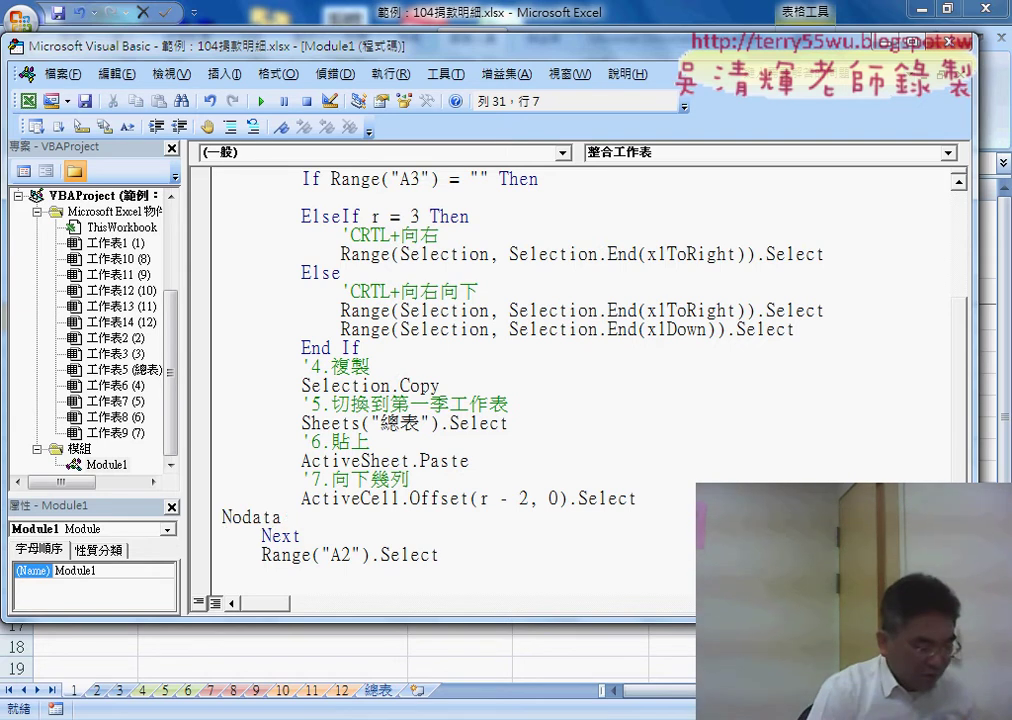
pyautogui.write(':')
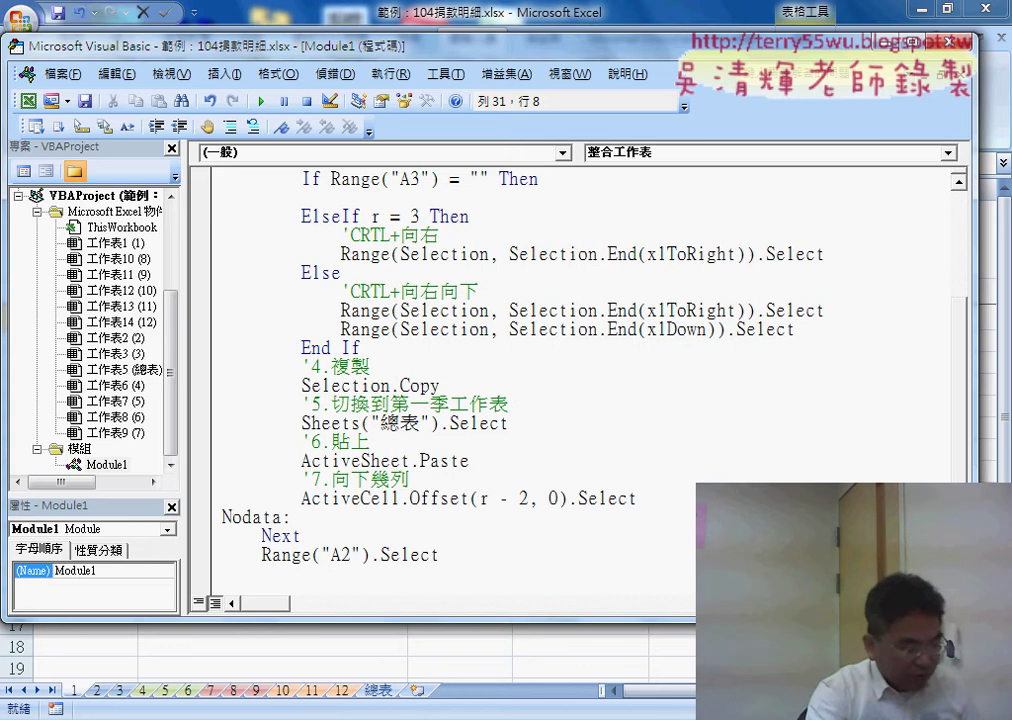
pyautogui.doubleClick(285, 517)
pyautogui.hotkey('ctrl', 'c')
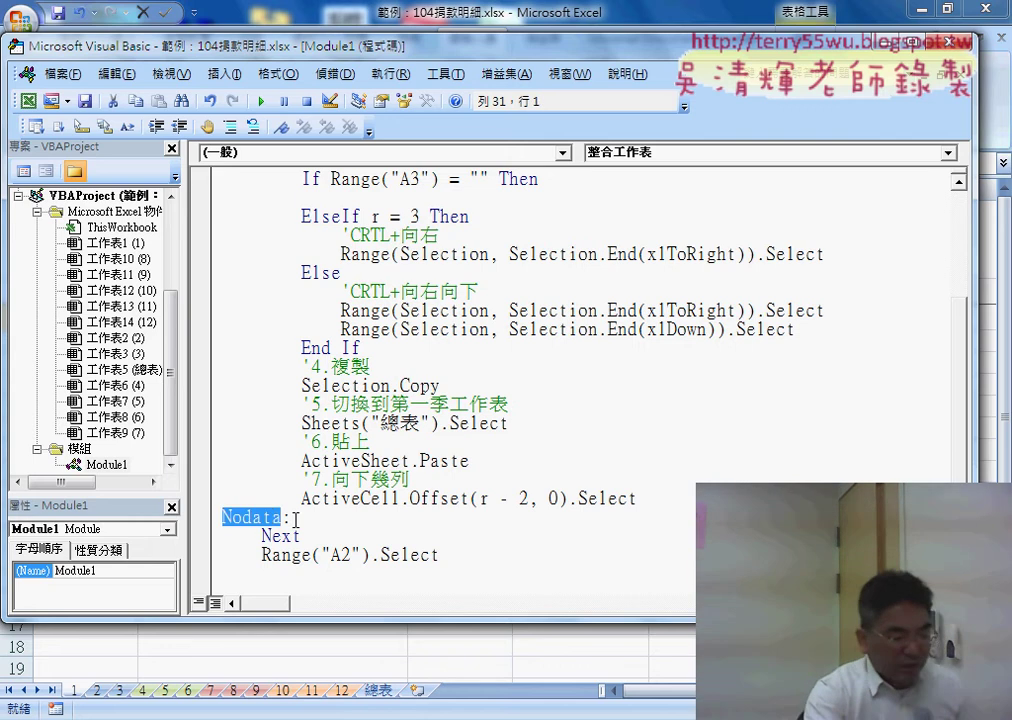
pyautogui.moveTo(281, 517); pyautogui.dragTo(289, 517)
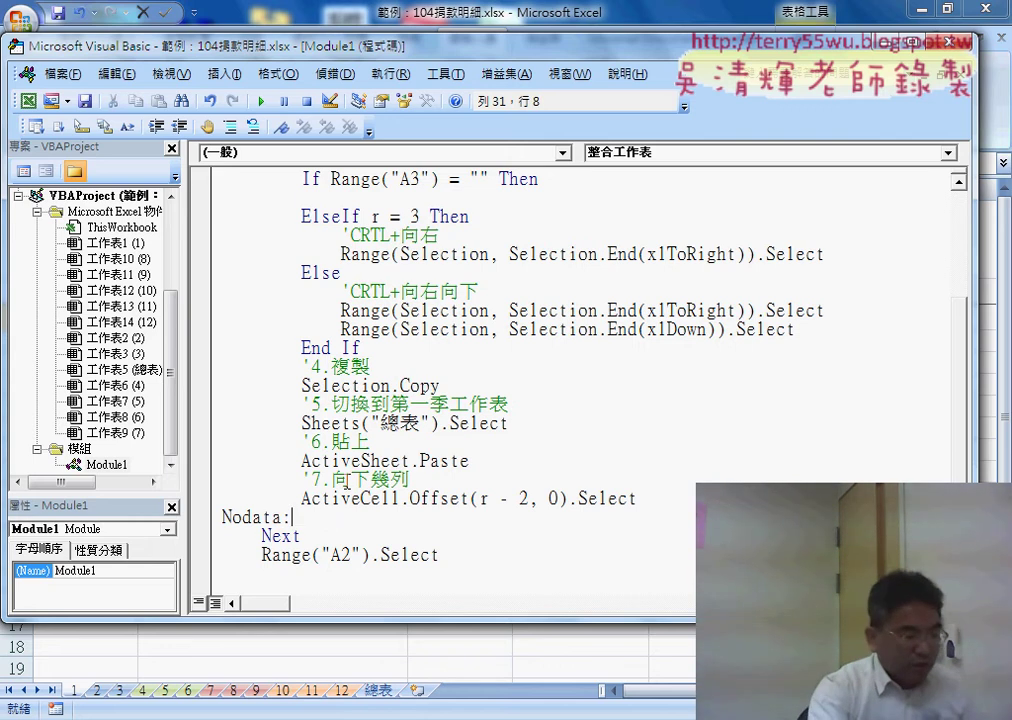
pyautogui.click(430, 198)
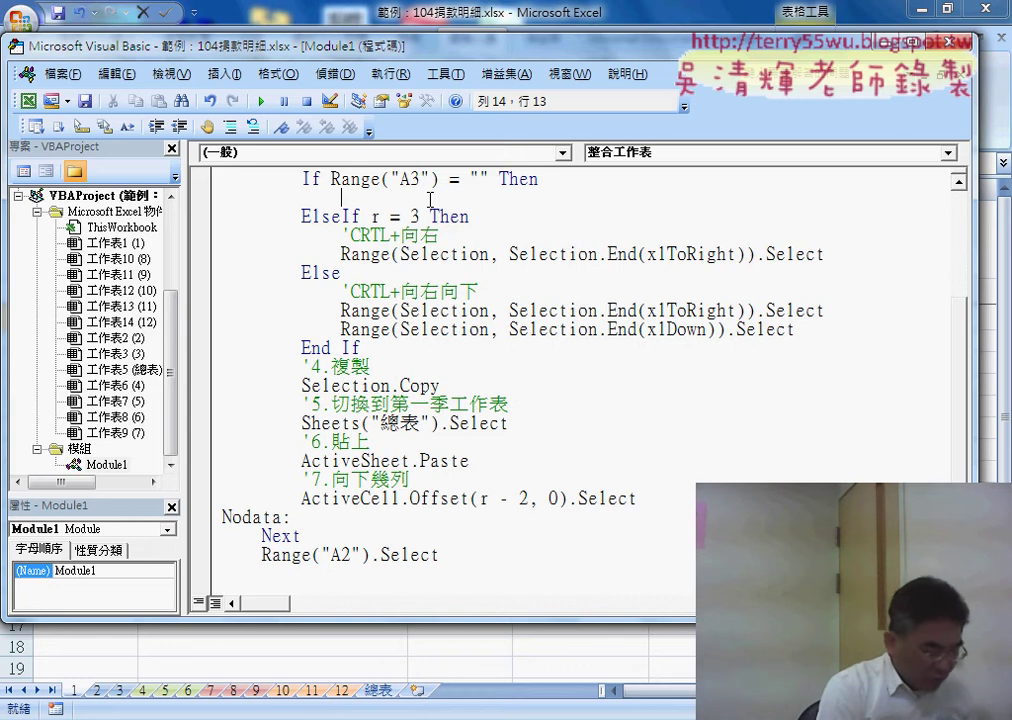
pyautogui.write('go')
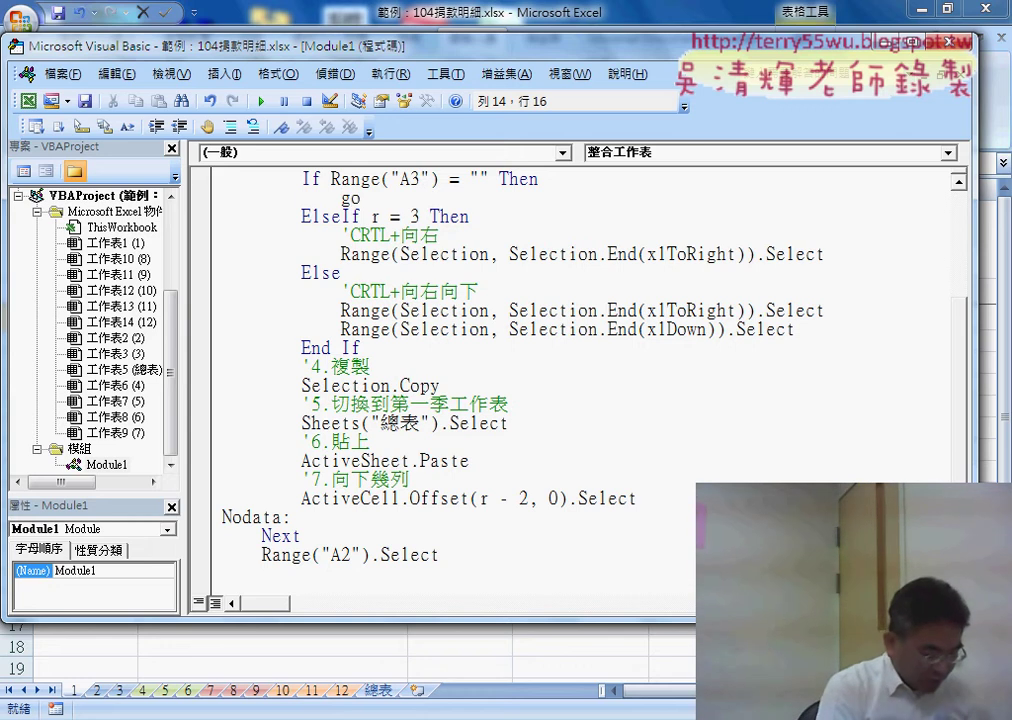
pyautogui.press('BackSpace')
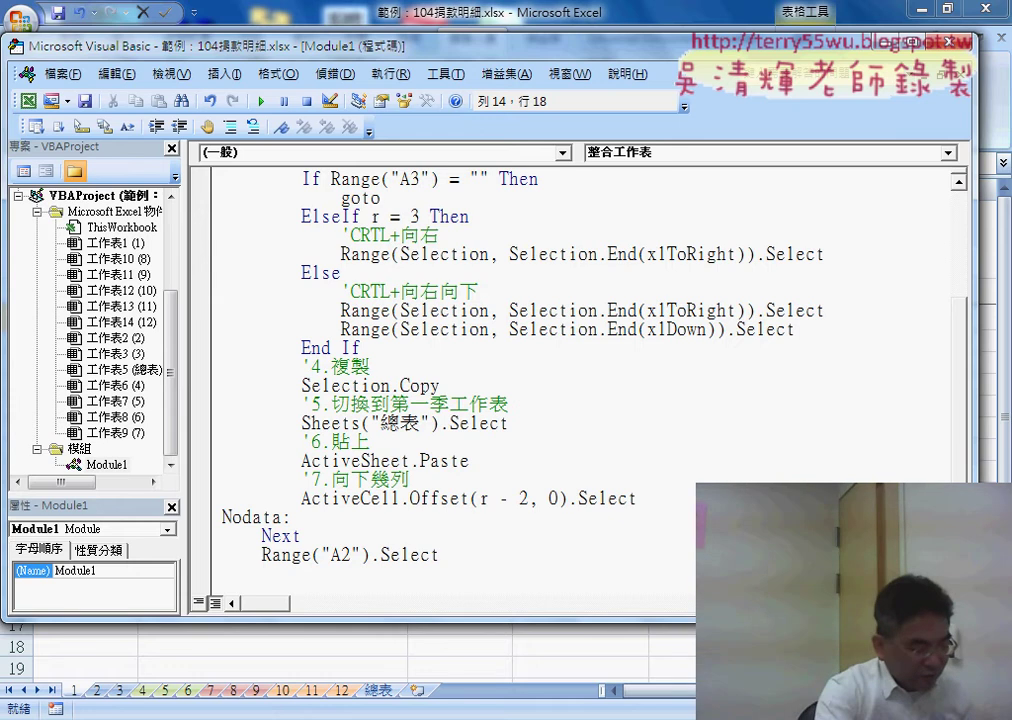
pyautogui.click(278, 516)
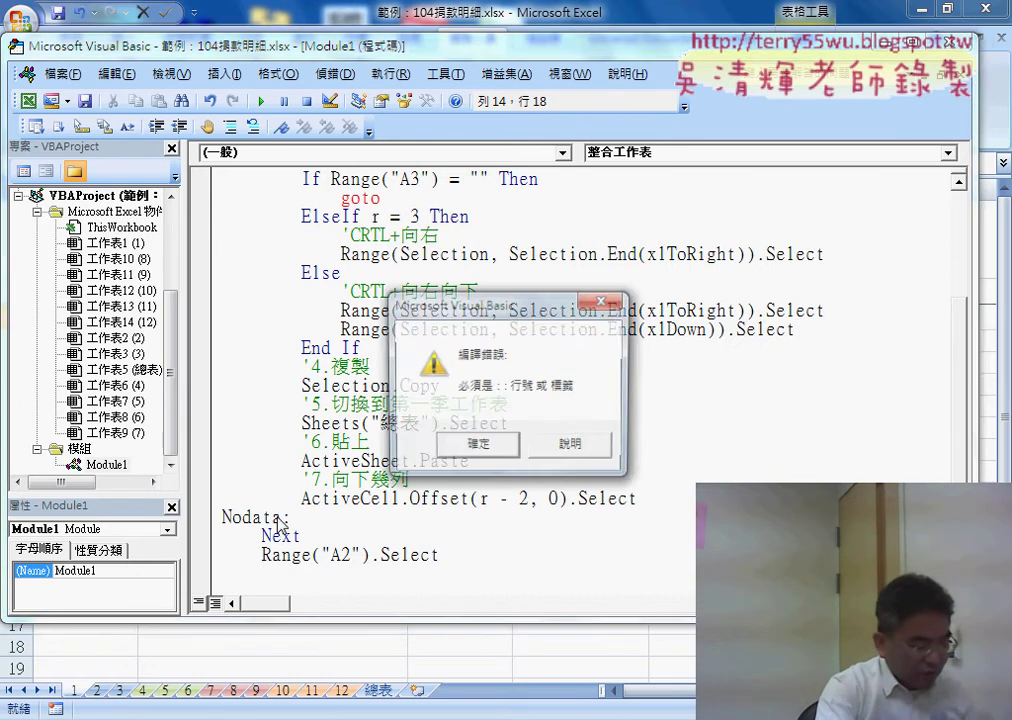
pyautogui.press('Return')
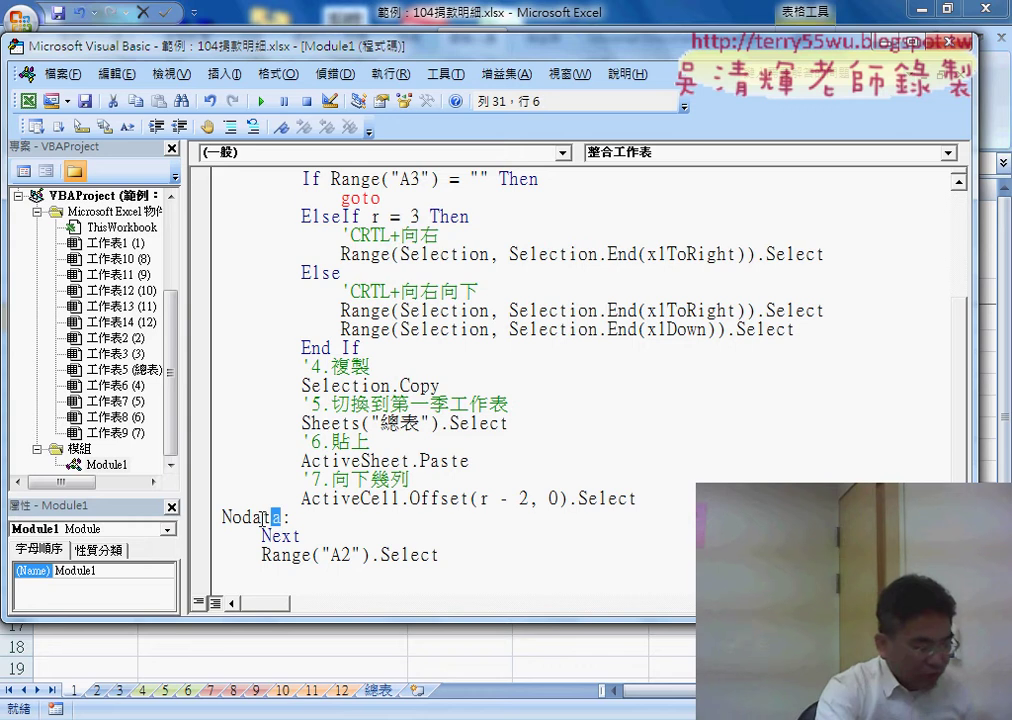
pyautogui.moveTo(278, 518); pyautogui.dragTo(222, 518)
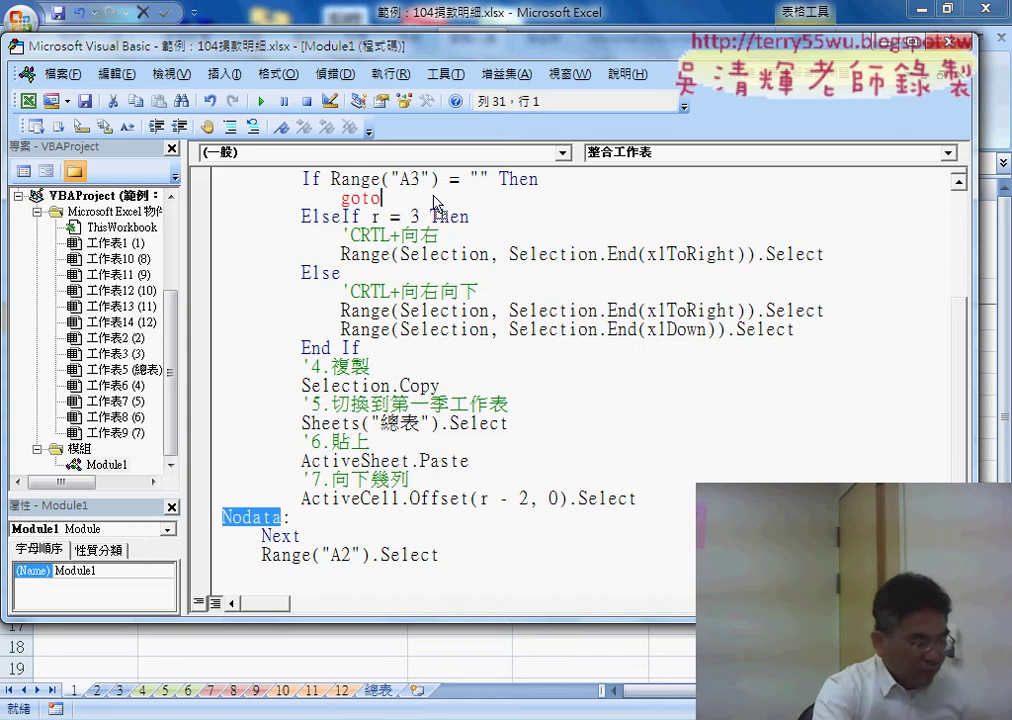
pyautogui.hotkey('ctrl', 'v')
pyautogui.click(390, 198)
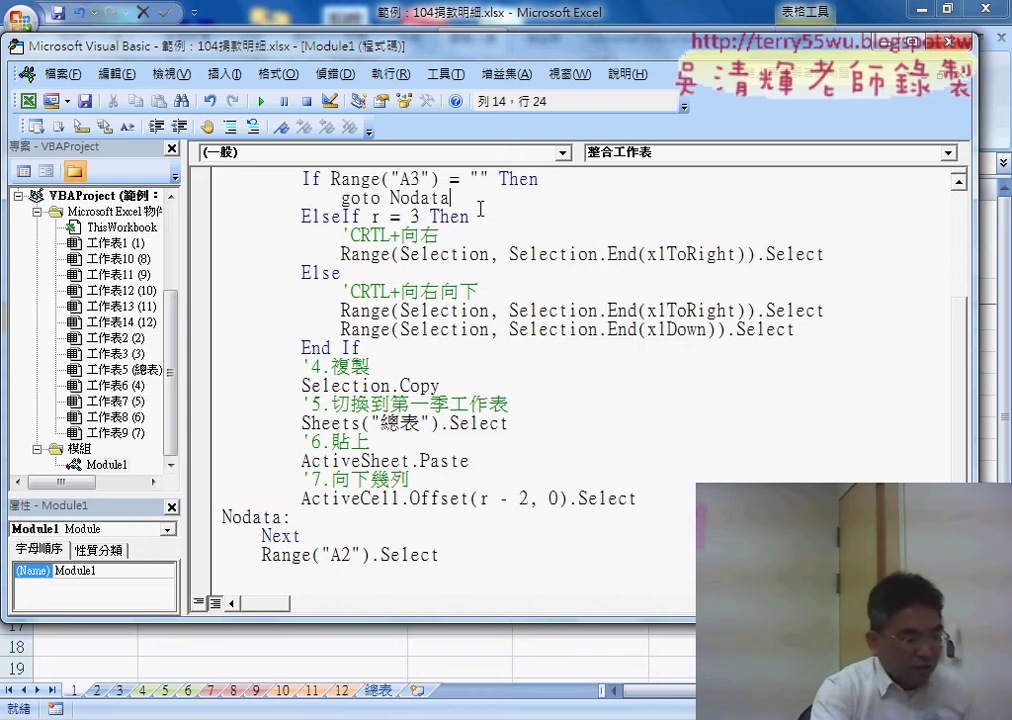
pyautogui.click(443, 270)
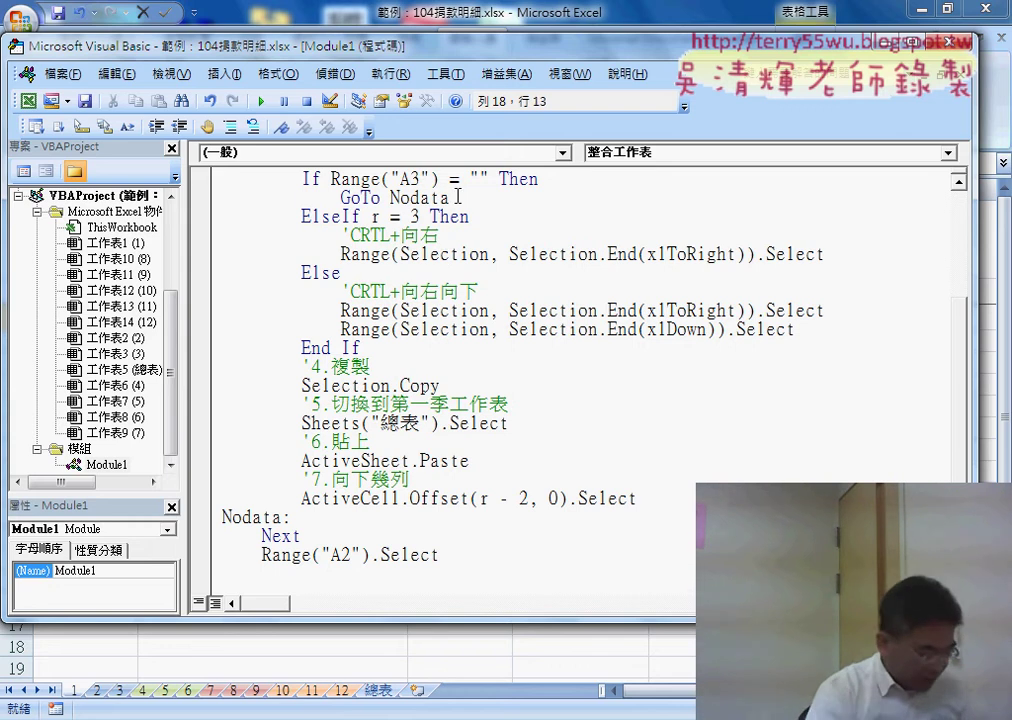
pyautogui.click(460, 198)
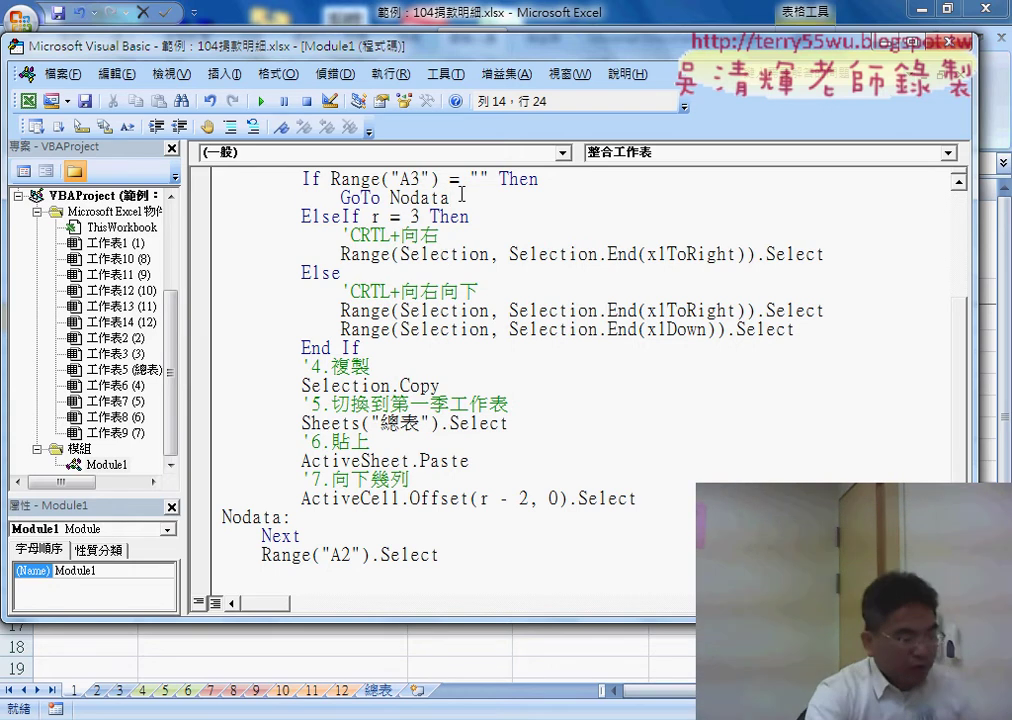
pyautogui.moveTo(474, 184)
pyautogui.mouseDown()
pyautogui.moveTo(458, 200)
pyautogui.moveTo(472, 184)
pyautogui.mouseUp()
pyautogui.moveTo(292, 505)
pyautogui.mouseDown()
pyautogui.moveTo(284, 526)
pyautogui.moveTo(290, 506)
pyautogui.mouseUp()
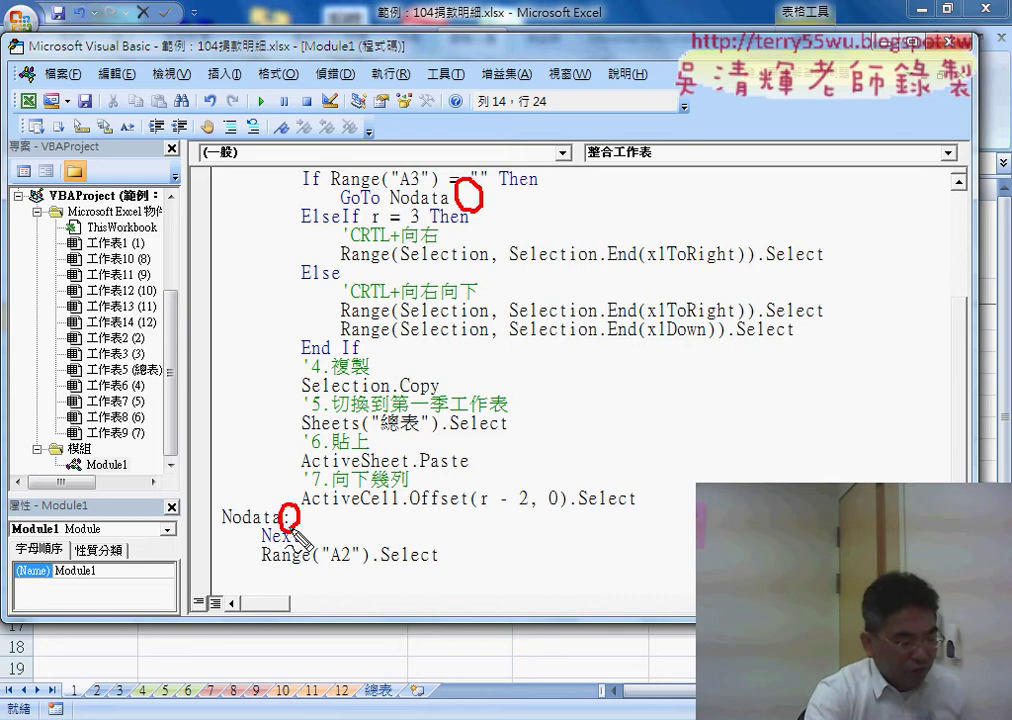
pyautogui.moveTo(389, 207); pyautogui.dragTo(425, 207)
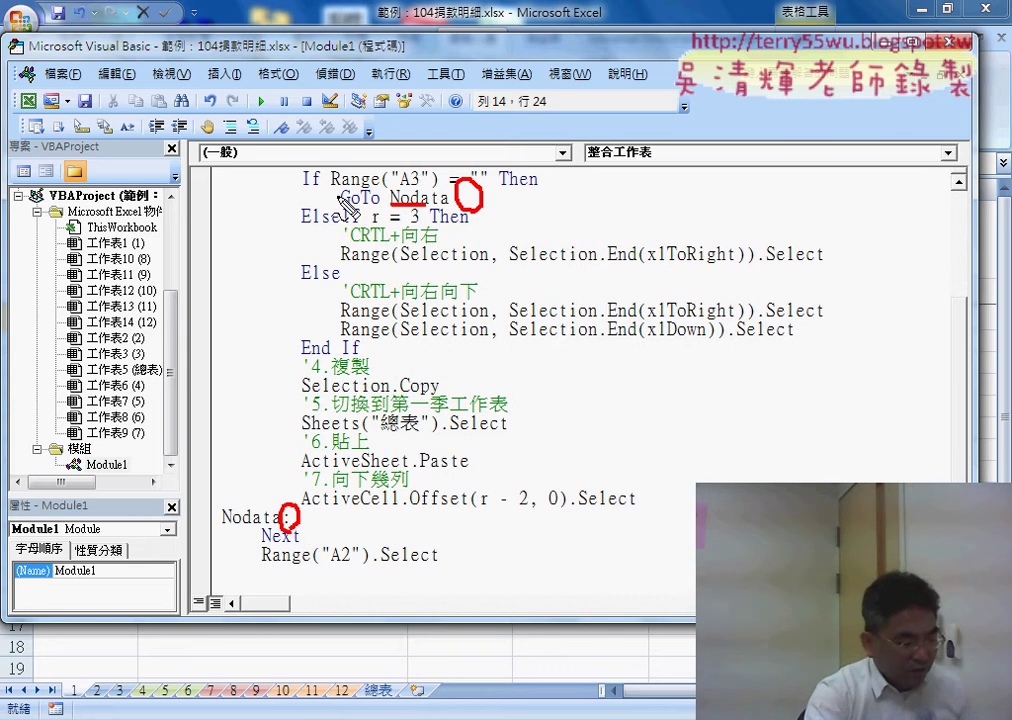
pyautogui.moveTo(336, 196)
pyautogui.mouseDown()
pyautogui.moveTo(213, 380)
pyautogui.moveTo(248, 522)
pyautogui.moveTo(258, 485)
pyautogui.mouseUp()
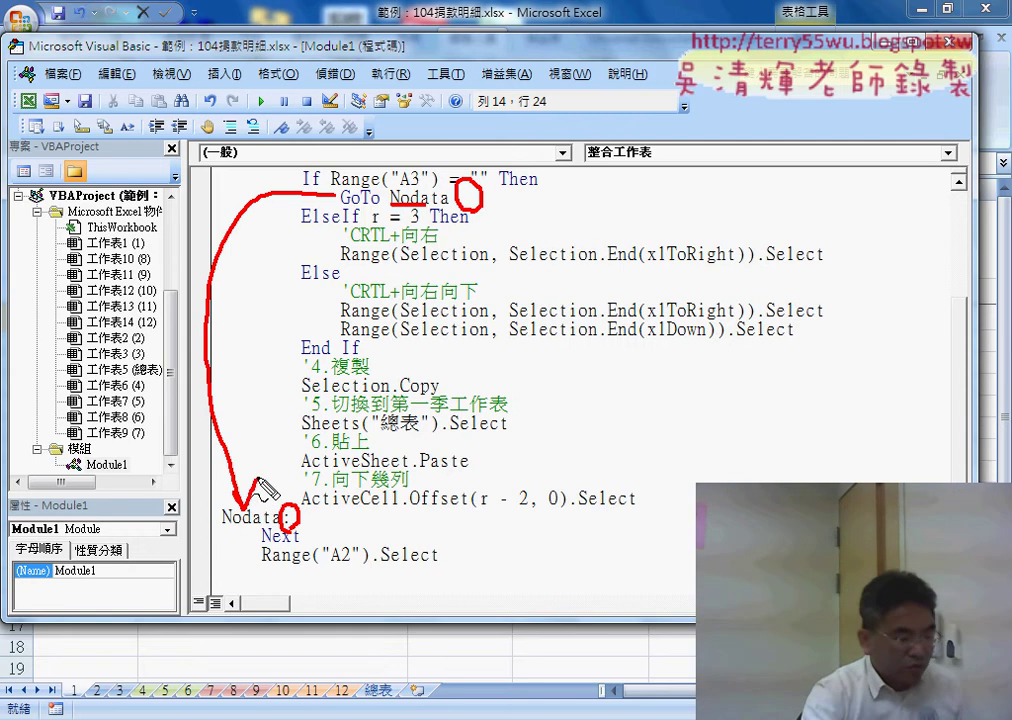
pyautogui.press('Escape')
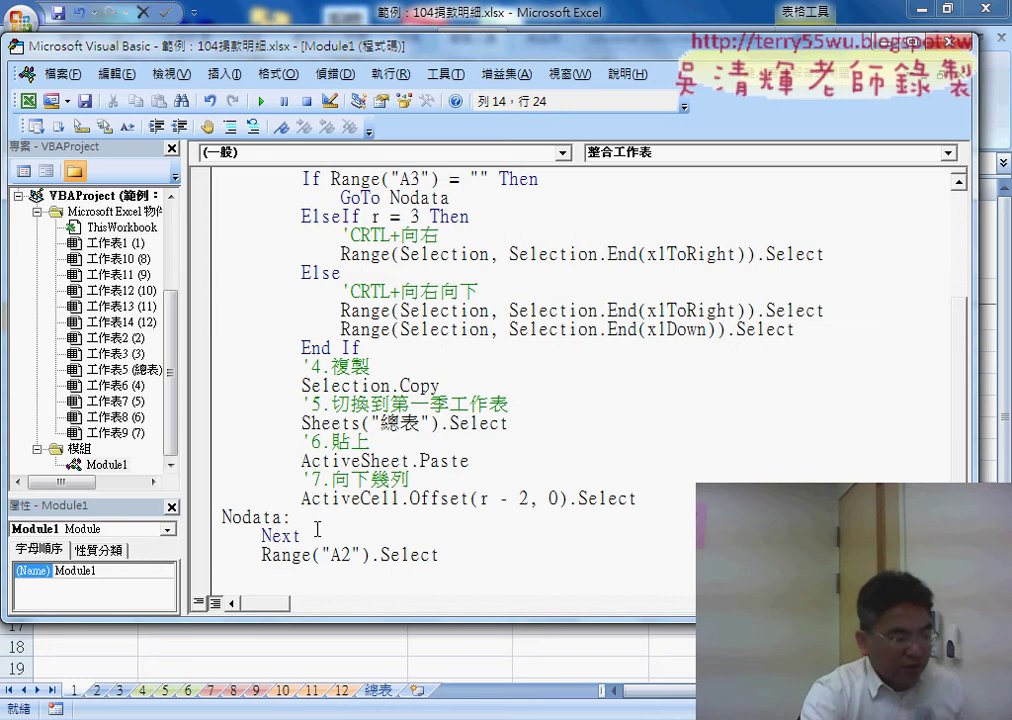
# Set a breakpoint on the GoTo Nodata line, moving it off the If Range("A3") line.
pyautogui.scroll(1, 233, 443)
pyautogui.scroll(1, 232, 441)
pyautogui.scroll(1, 232, 441)
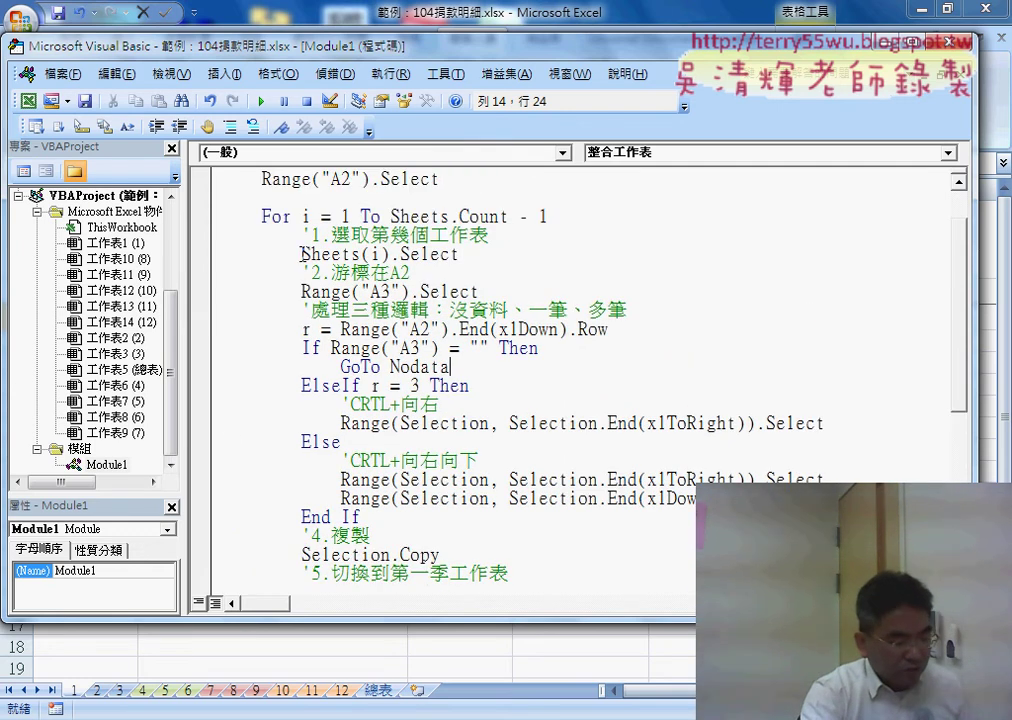
pyautogui.moveTo(303, 254); pyautogui.dragTo(475, 256)
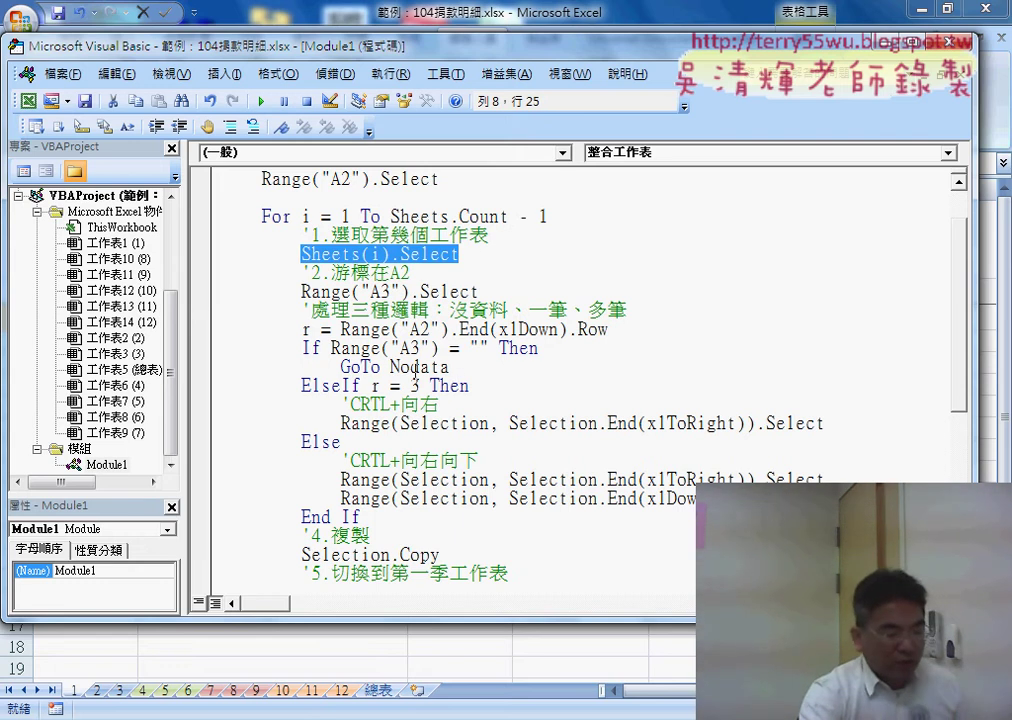
pyautogui.moveTo(449, 367); pyautogui.dragTo(342, 369)
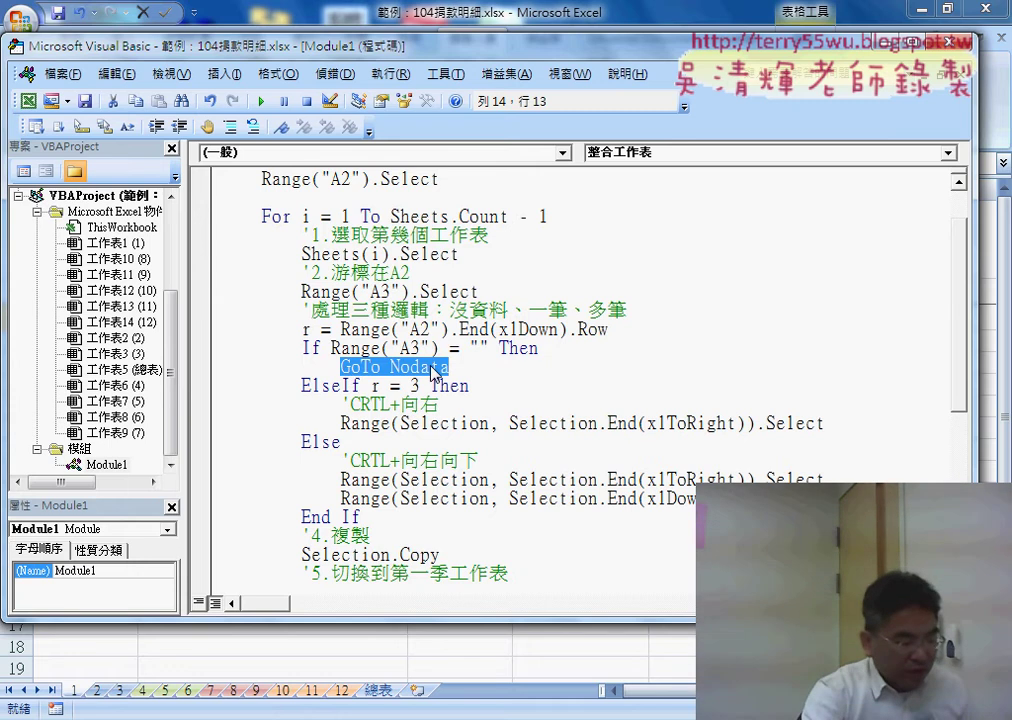
pyautogui.click(201, 348)
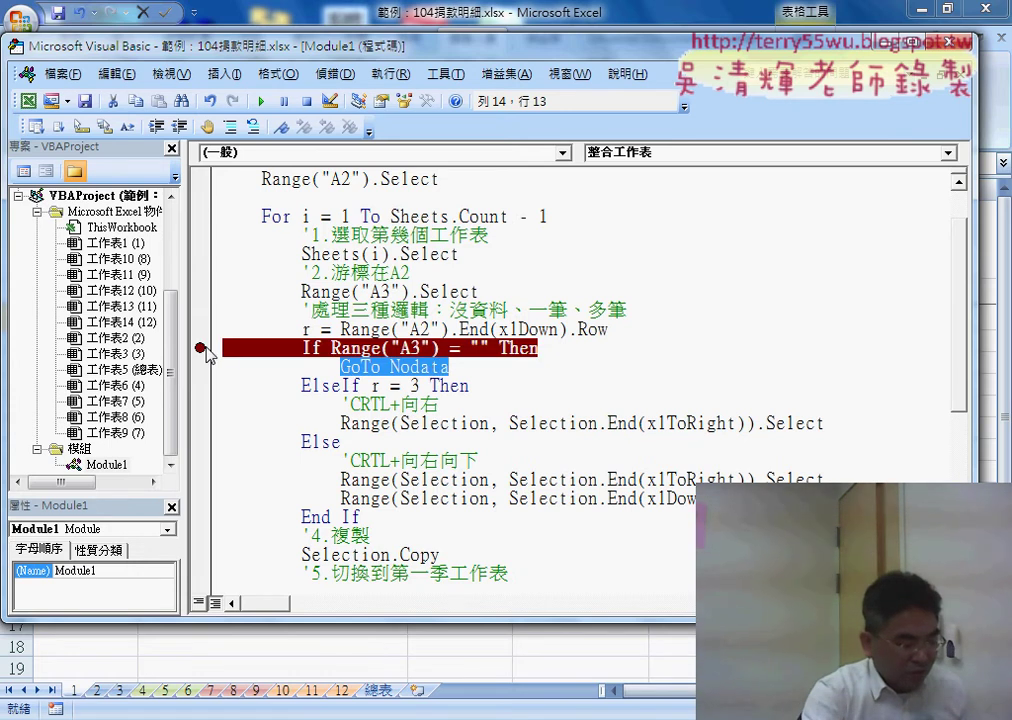
pyautogui.click(201, 348)
pyautogui.click(201, 367)
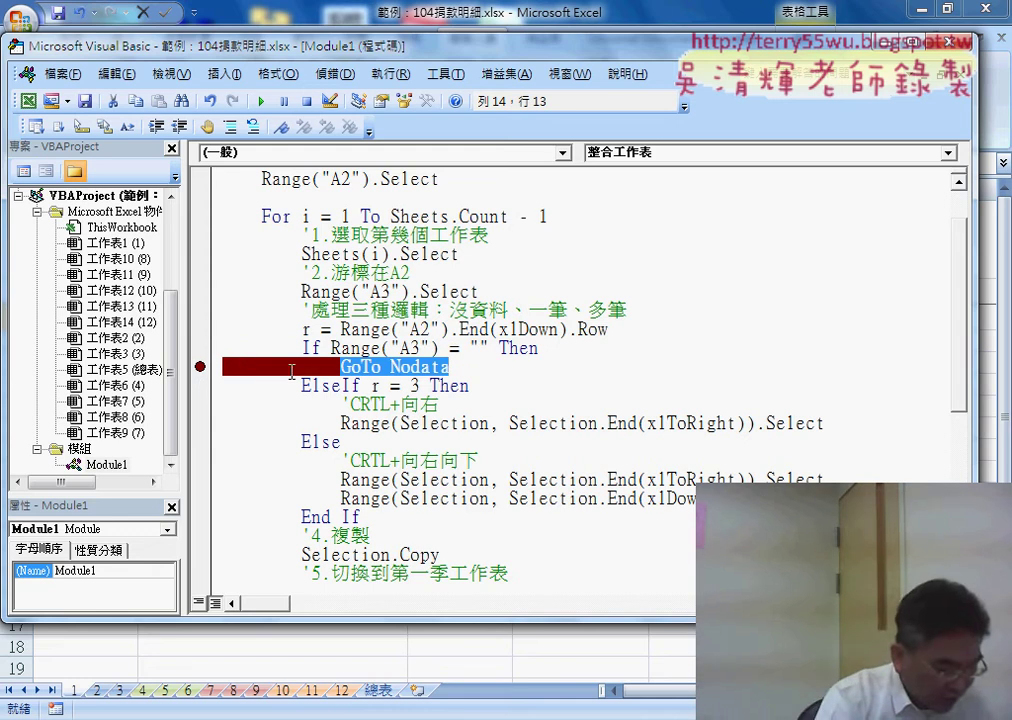
pyautogui.scroll(-2, 511, 536)
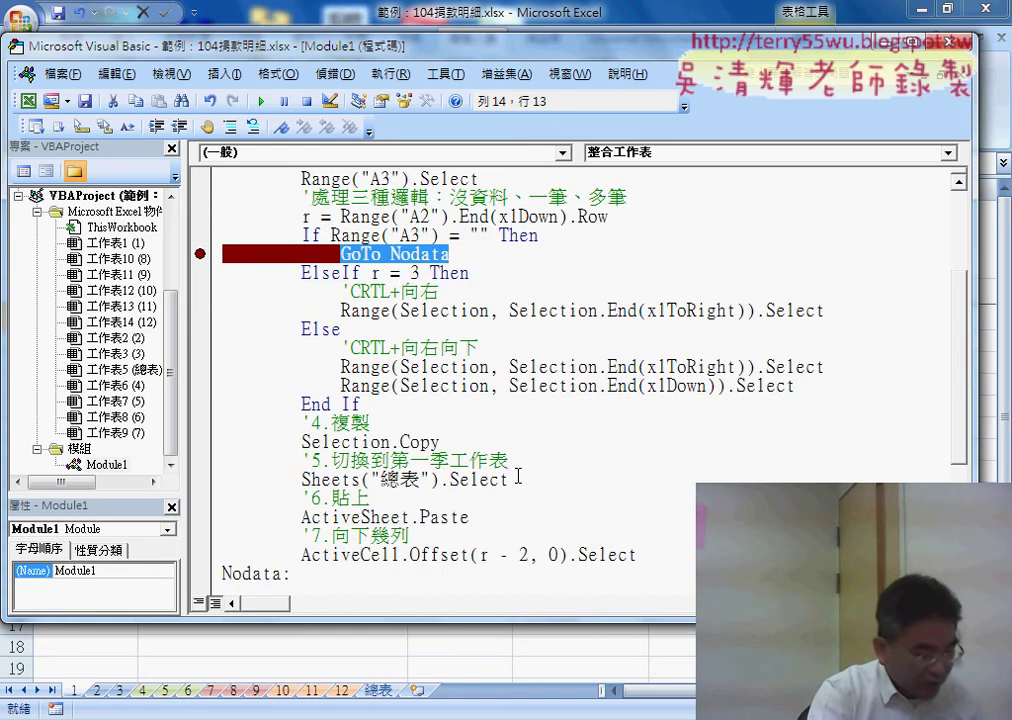
pyautogui.scroll(-1, 524, 343)
pyautogui.click(508, 254)
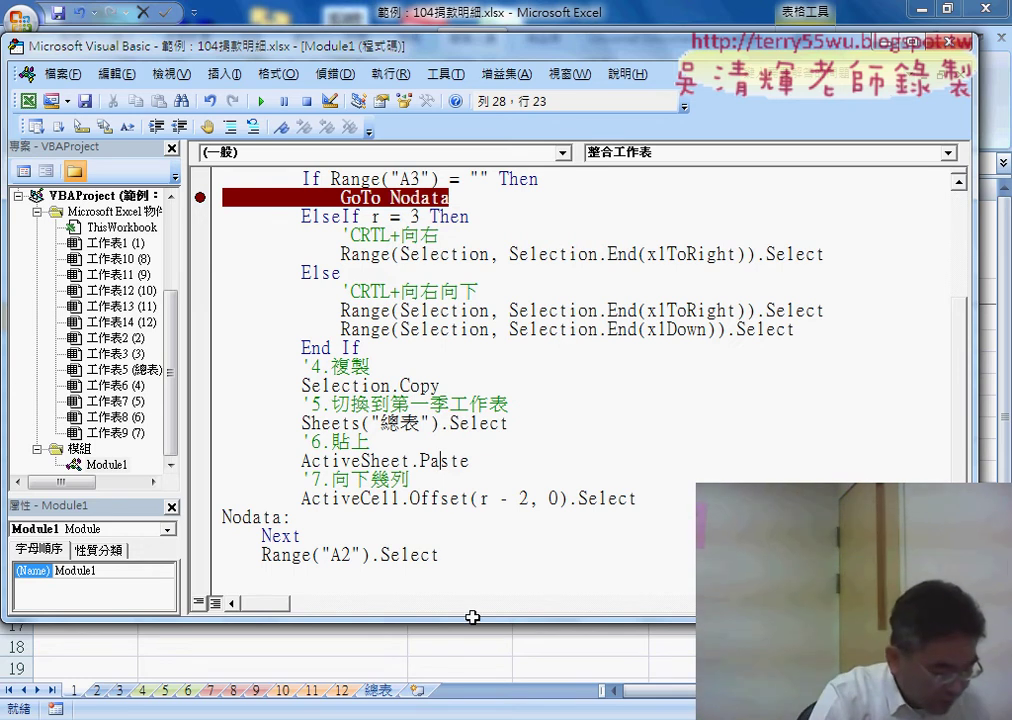
pyautogui.click(300, 630)
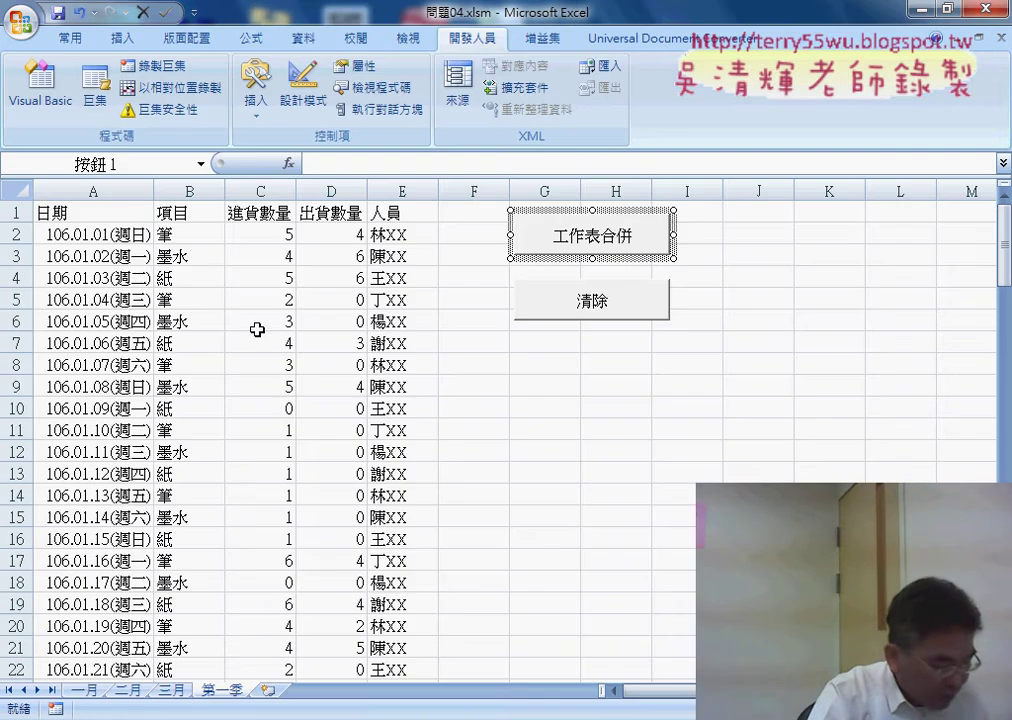
pyautogui.click(84, 234)
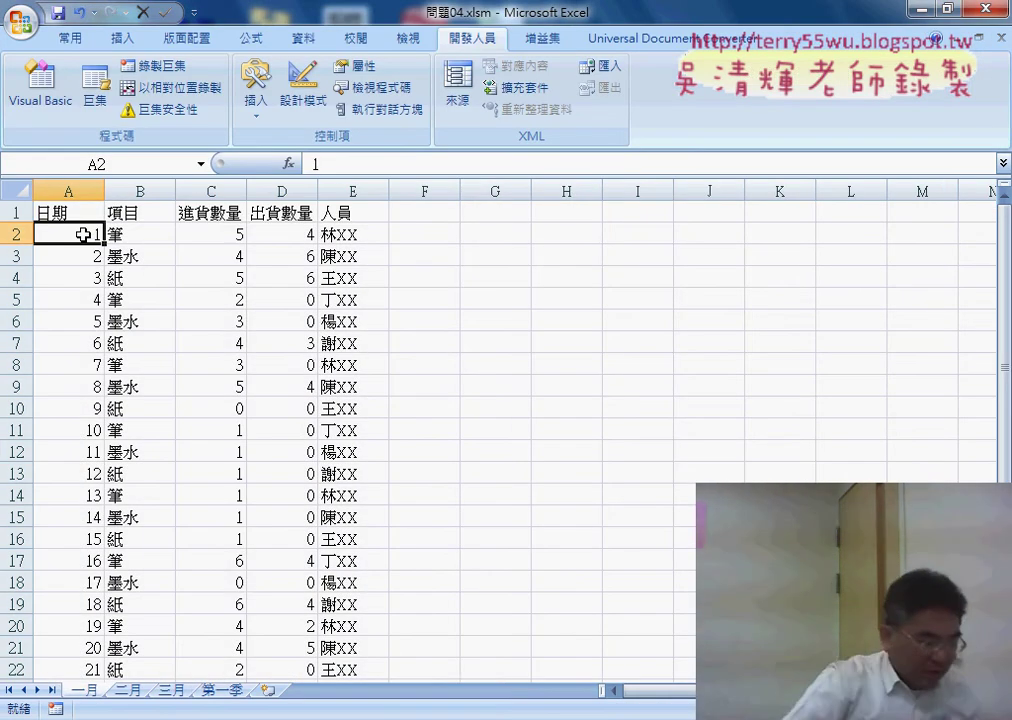
pyautogui.hotkey('ctrl', 'Down')
pyautogui.scroll(-1, 84, 234)
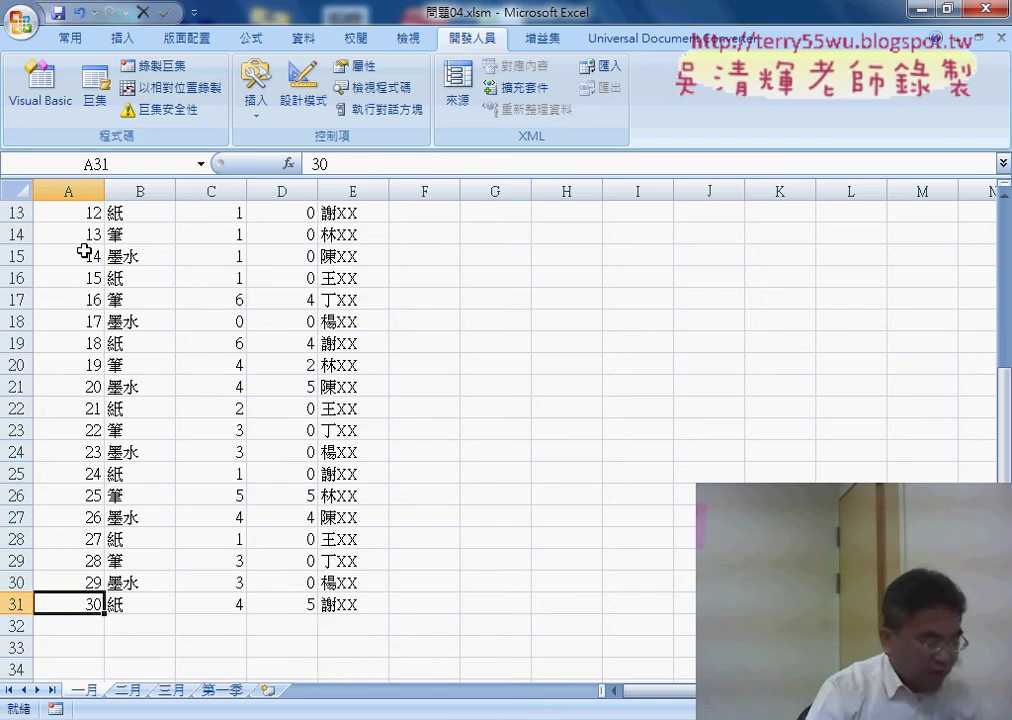
pyautogui.click(85, 622)
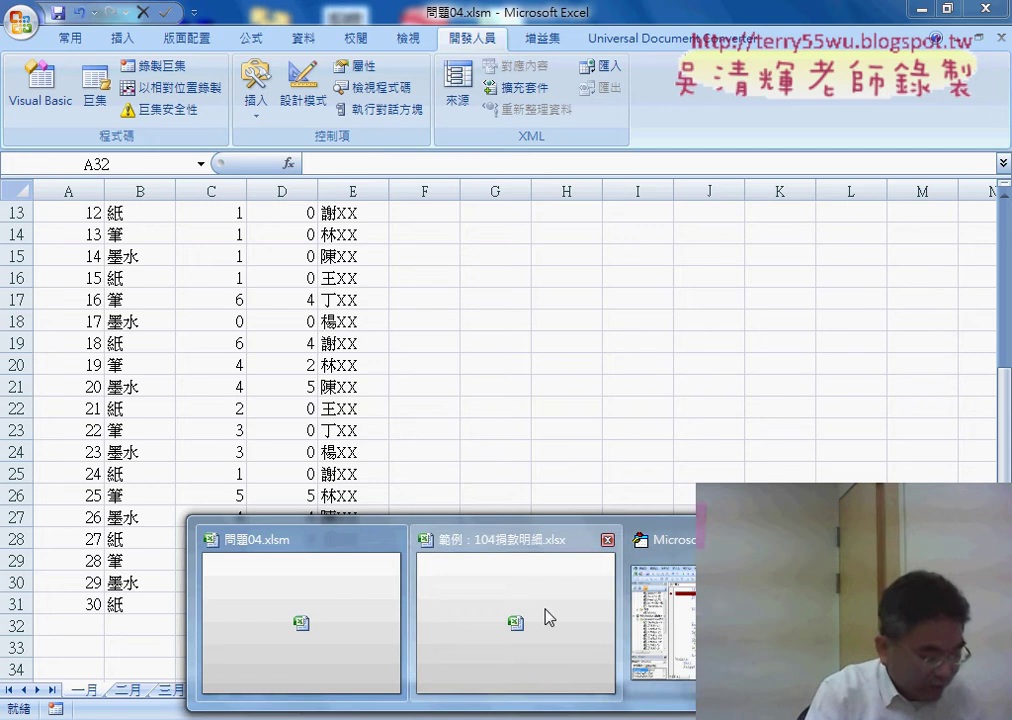
pyautogui.click(544, 614)
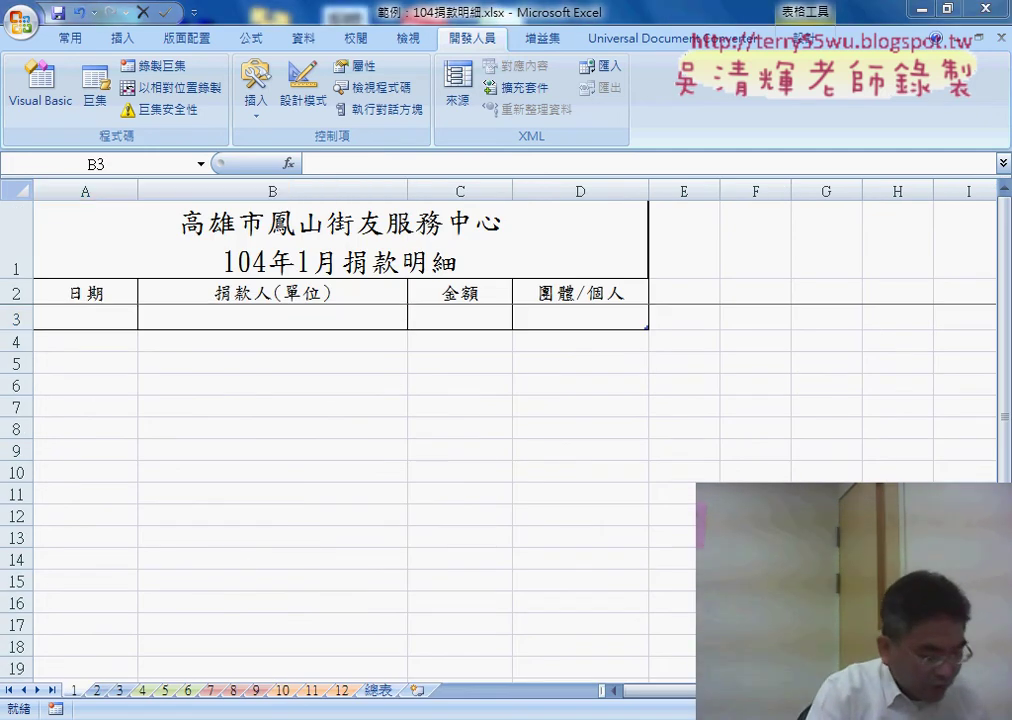
pyautogui.click(678, 548)
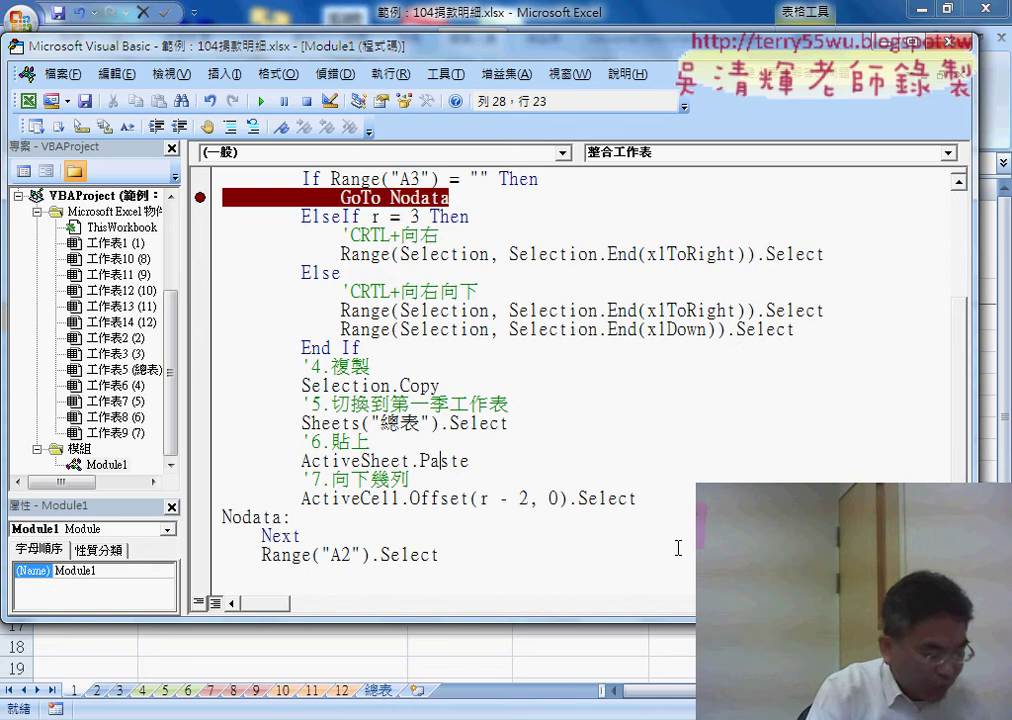
pyautogui.click(476, 461)
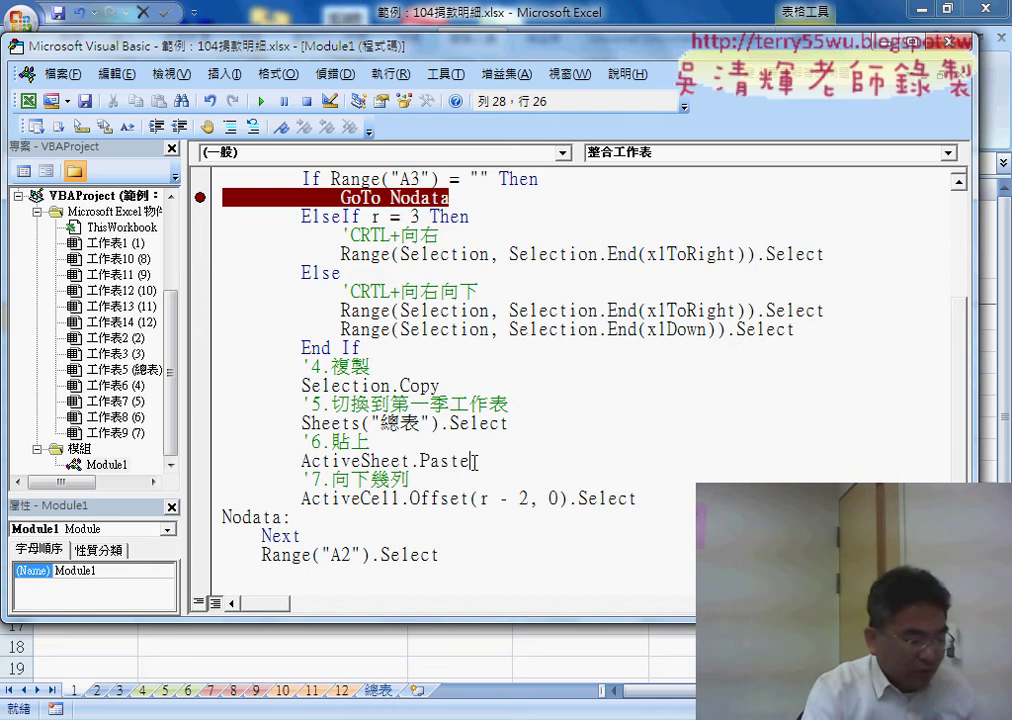
pyautogui.doubleClick(413, 497)
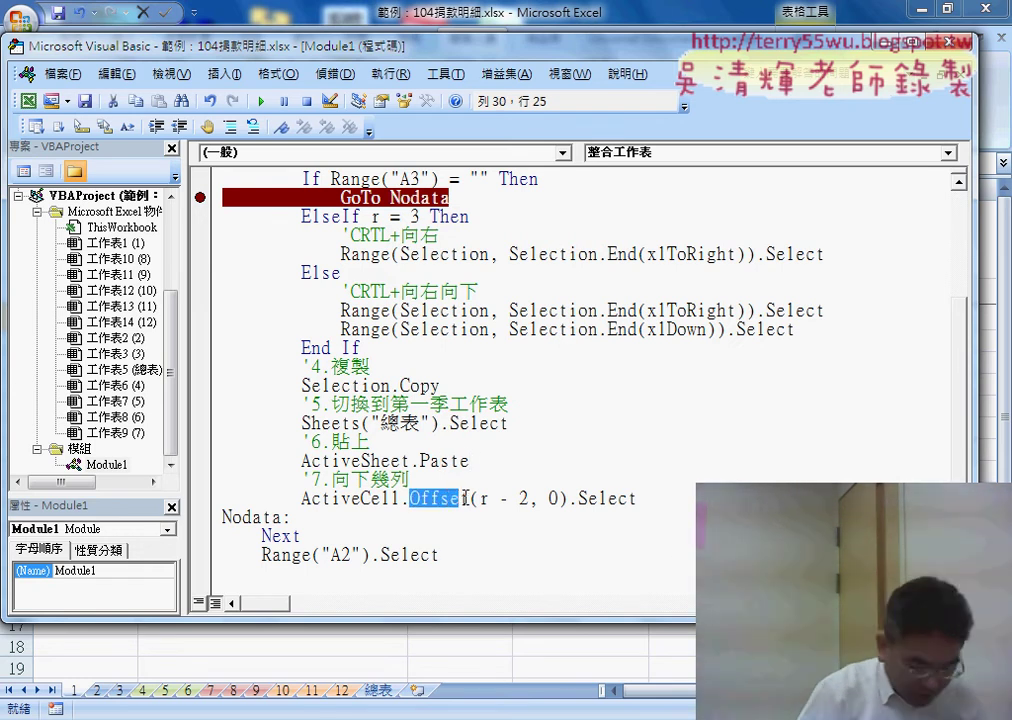
pyautogui.moveTo(480, 498); pyautogui.dragTo(513, 500)
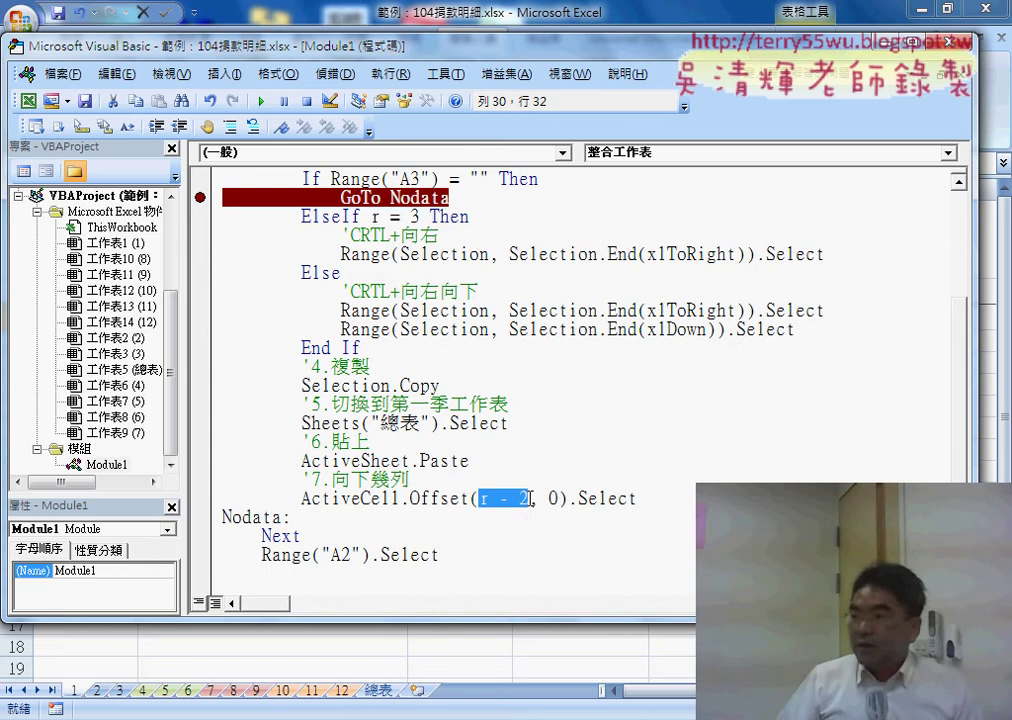
pyautogui.write('1')
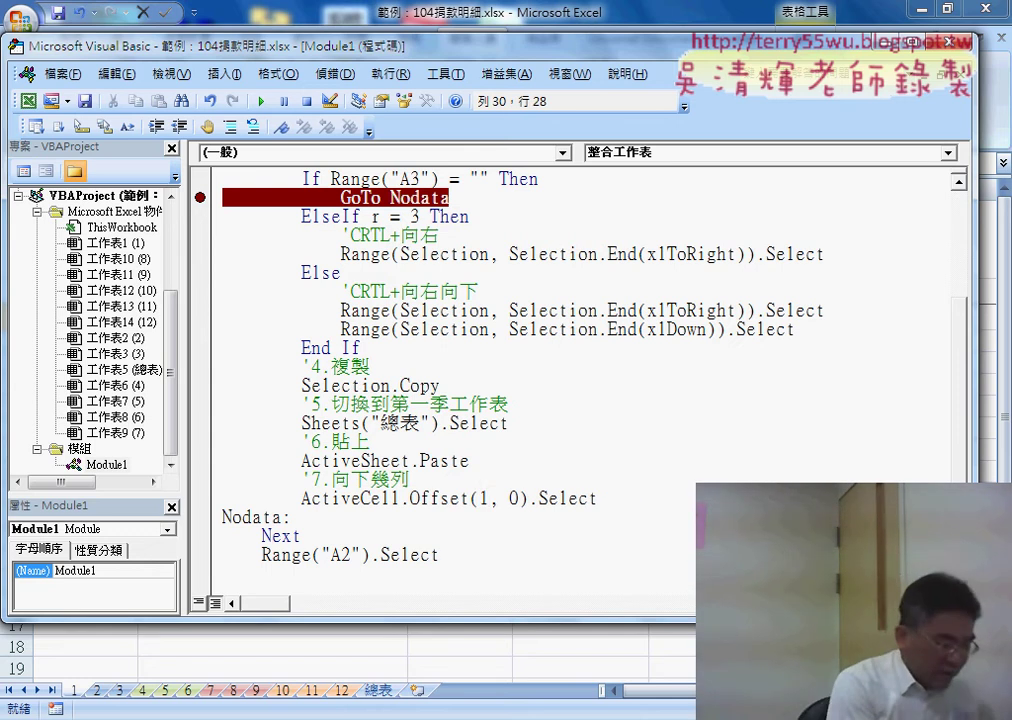
pyautogui.hotkey('ctrl', 'z')
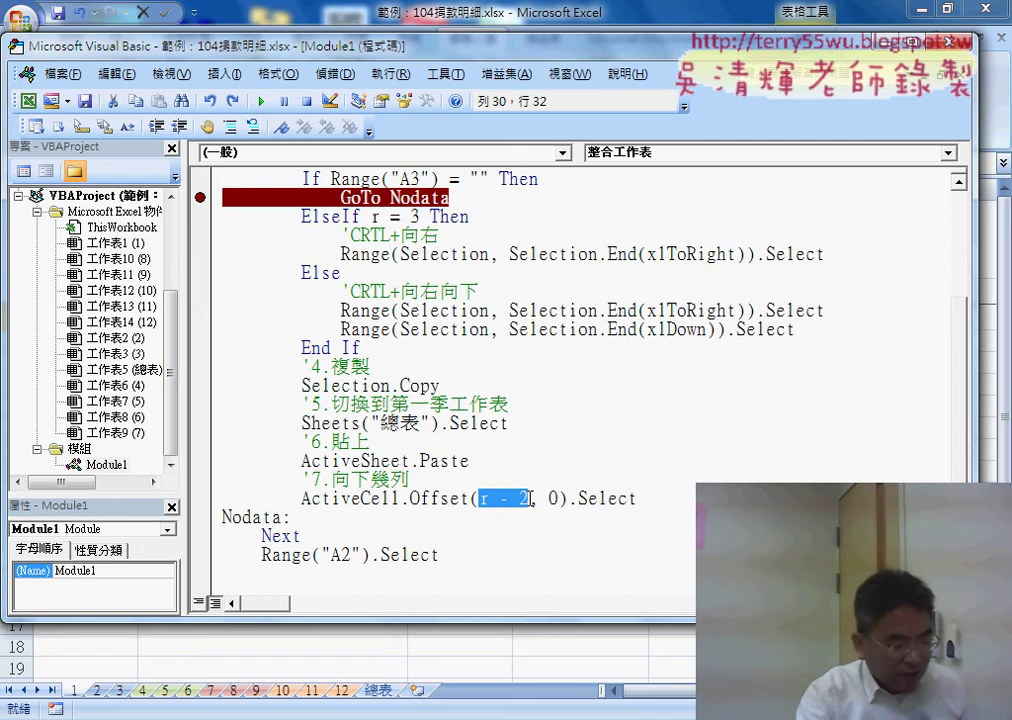
pyautogui.click(494, 498)
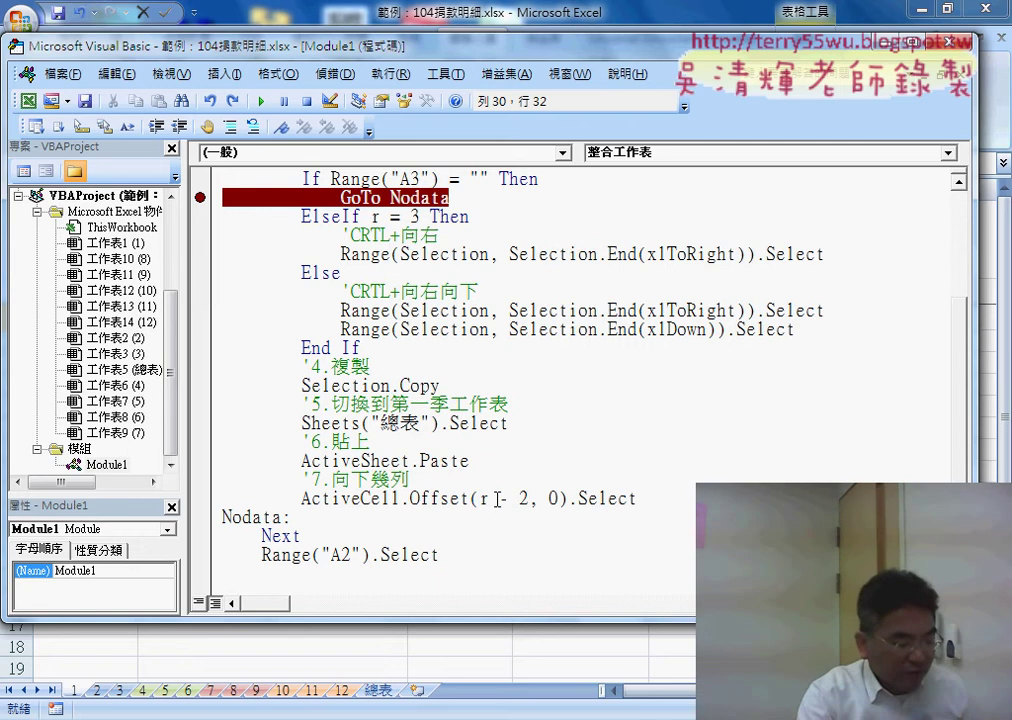
pyautogui.moveTo(481, 498); pyautogui.dragTo(528, 498)
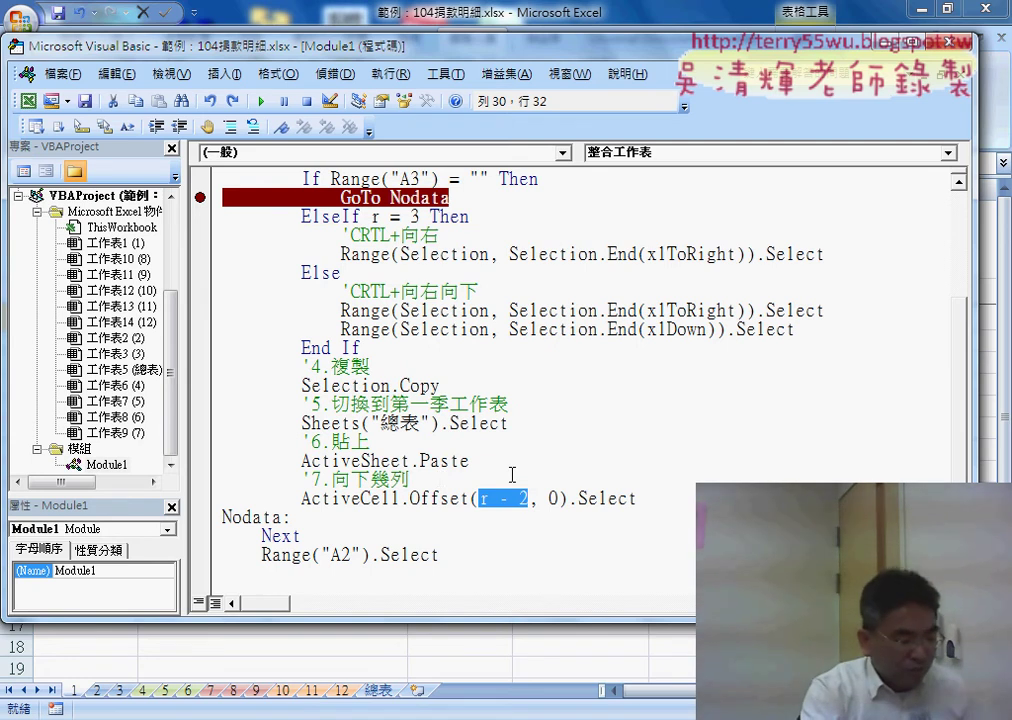
pyautogui.scroll(3, 512, 475)
pyautogui.scroll(3, 512, 475)
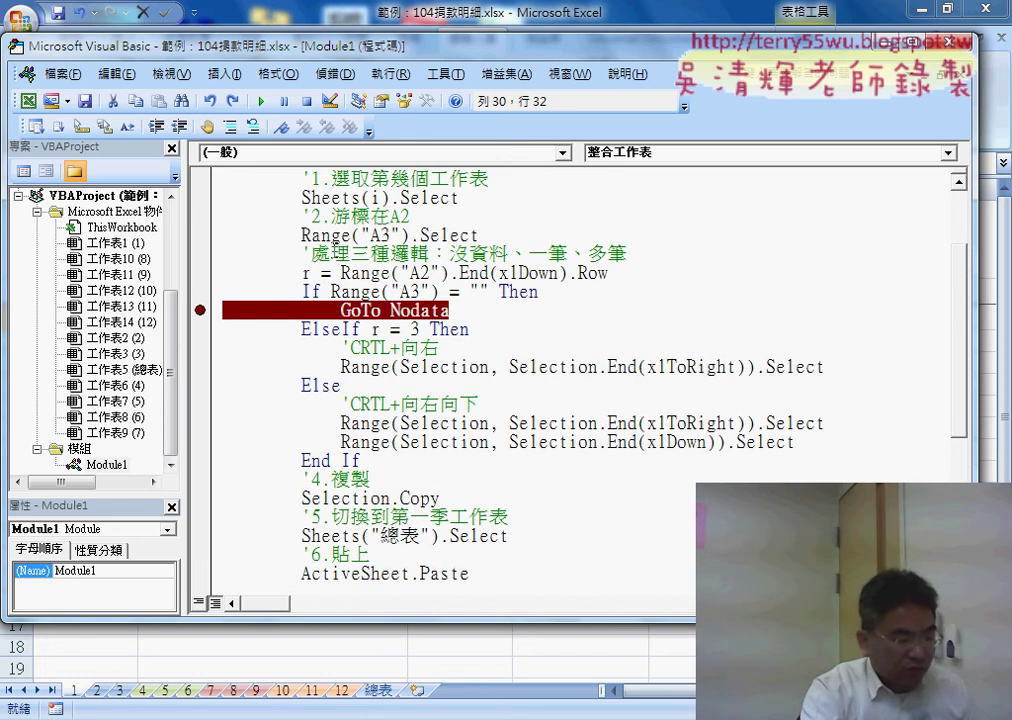
# Annotate r = Range("A2").End(xlDown).Row with pen notes showing r = 3, then clear the ink.
pyautogui.doubleClick(306, 273)
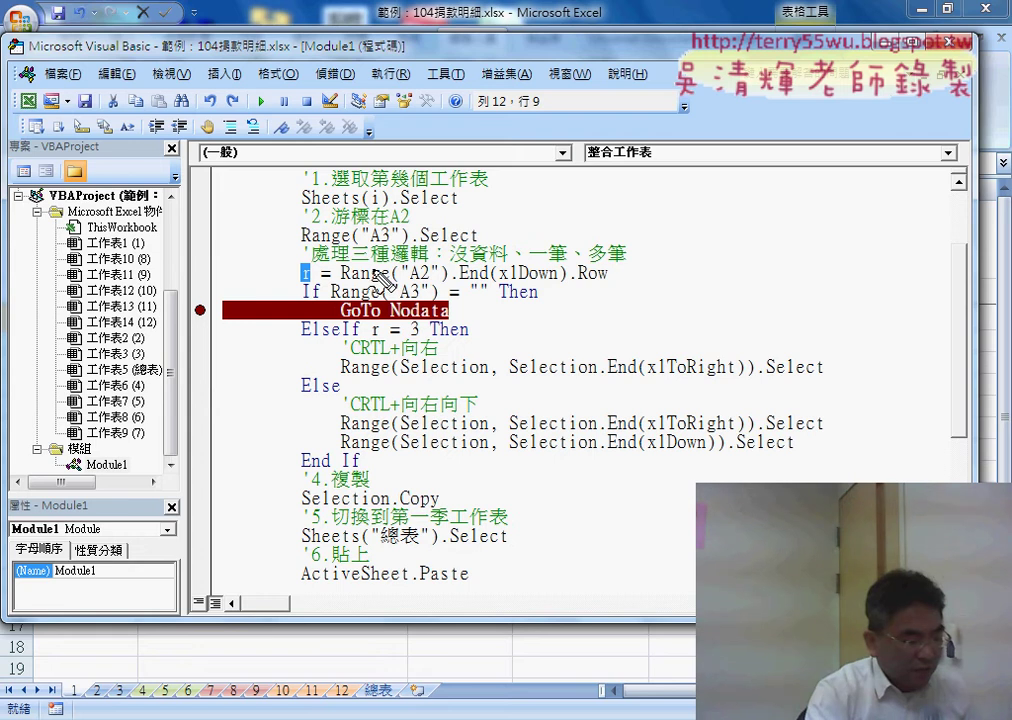
pyautogui.moveTo(341, 284); pyautogui.dragTo(603, 282)
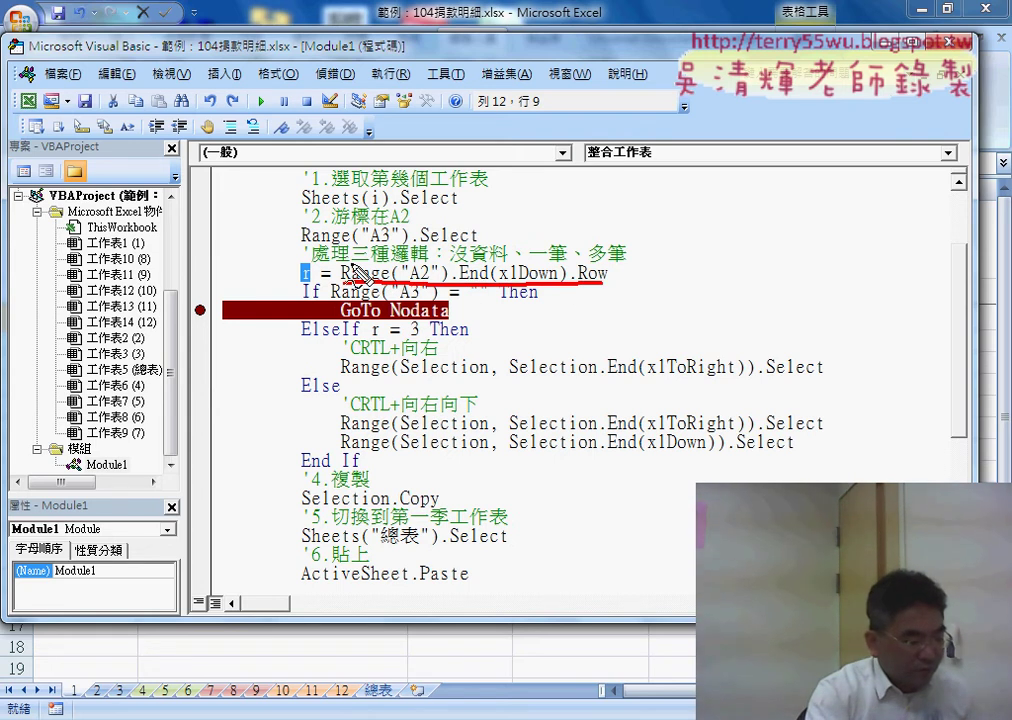
pyautogui.moveTo(425, 213)
pyautogui.mouseDown()
pyautogui.moveTo(447, 208)
pyautogui.moveTo(474, 216)
pyautogui.moveTo(476, 227)
pyautogui.mouseUp()
pyautogui.moveTo(488, 208)
pyautogui.mouseDown()
pyautogui.moveTo(505, 220)
pyautogui.moveTo(492, 238)
pyautogui.mouseUp()
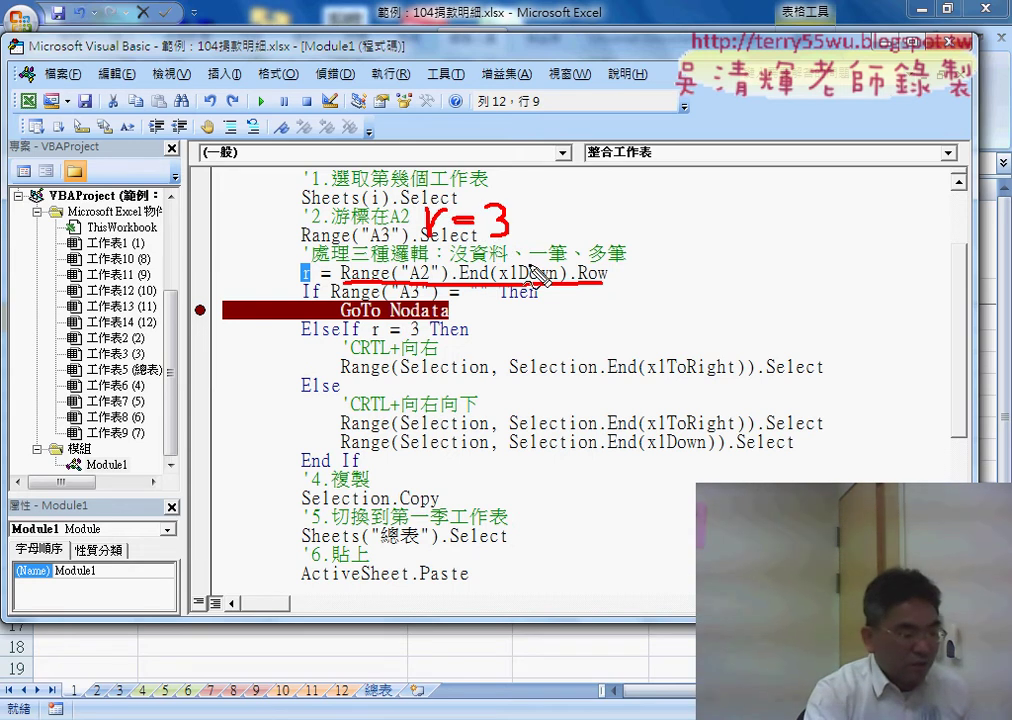
pyautogui.moveTo(580, 203); pyautogui.dragTo(582, 238)
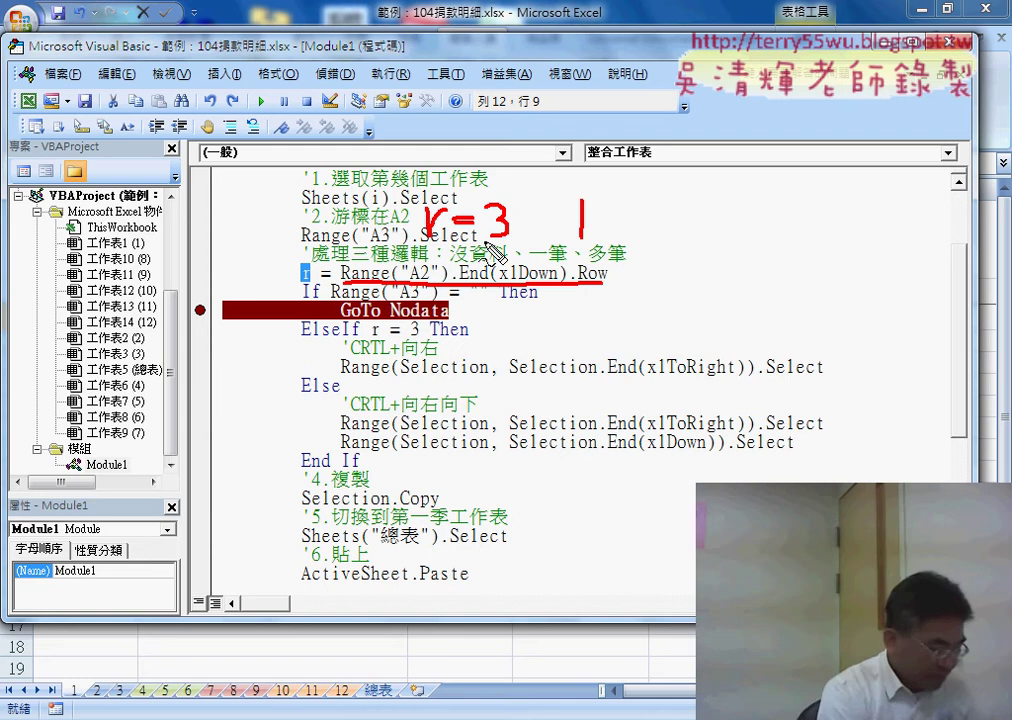
pyautogui.press('Escape')
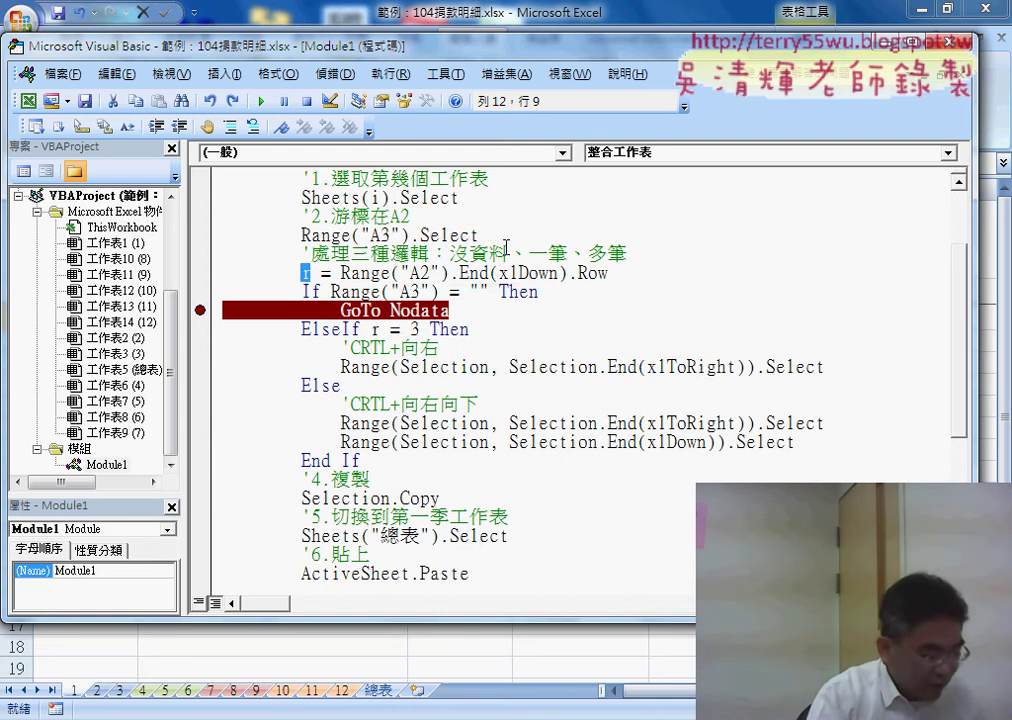
# Check the title and header rows on the donation worksheet, then return to the VBA editor.
pyautogui.click(78, 689)
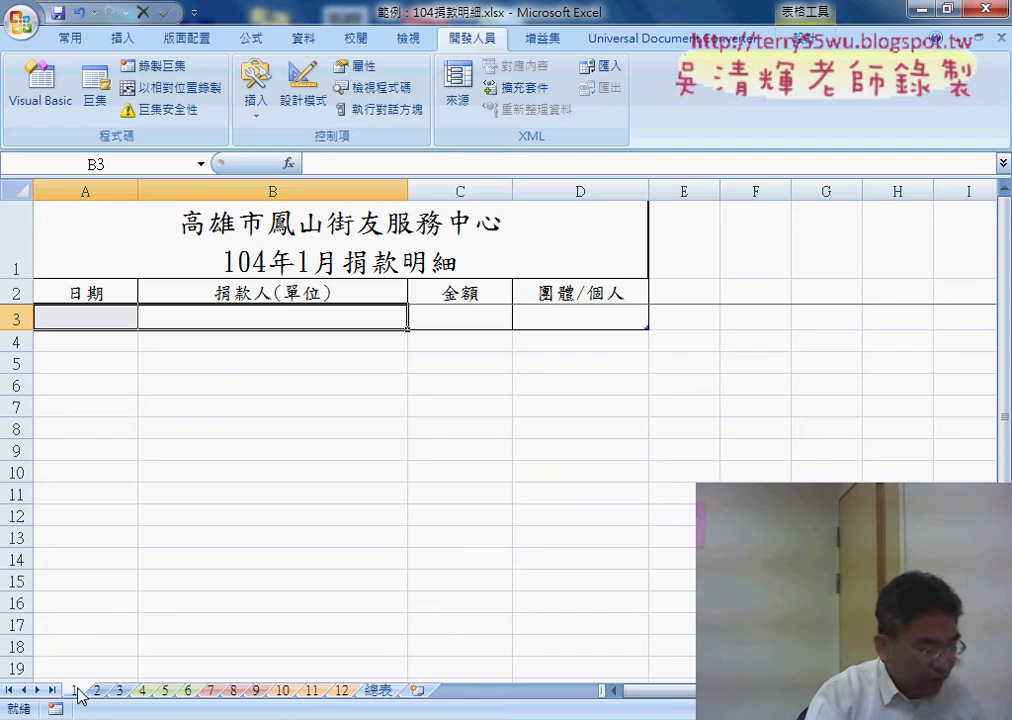
pyautogui.click(14, 245)
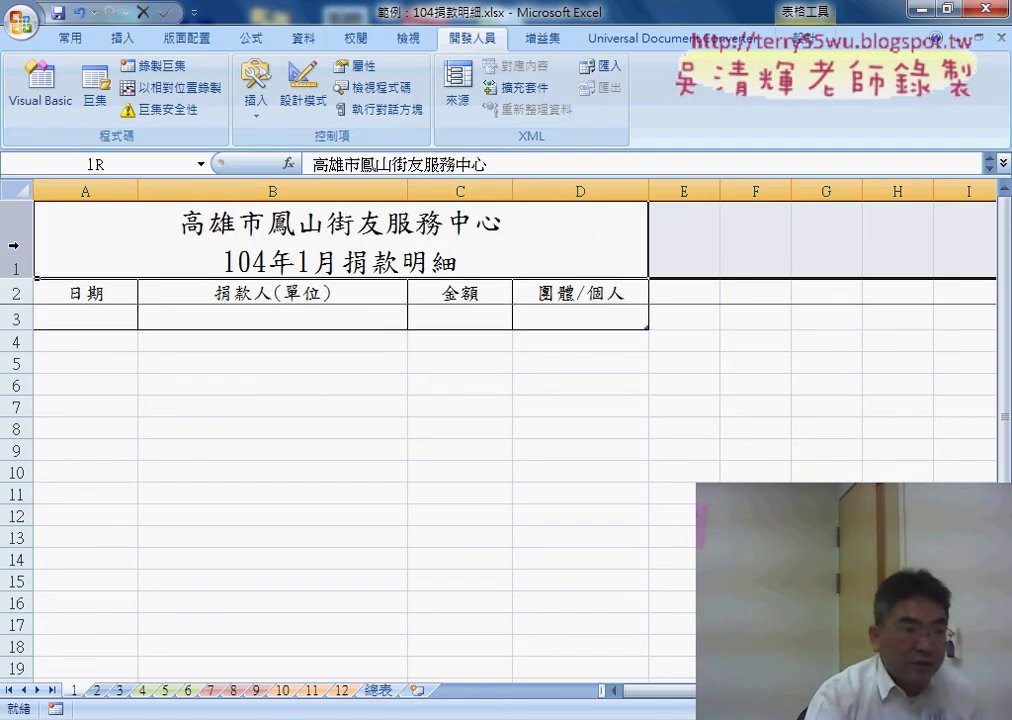
pyautogui.moveTo(14, 245); pyautogui.dragTo(10, 294)
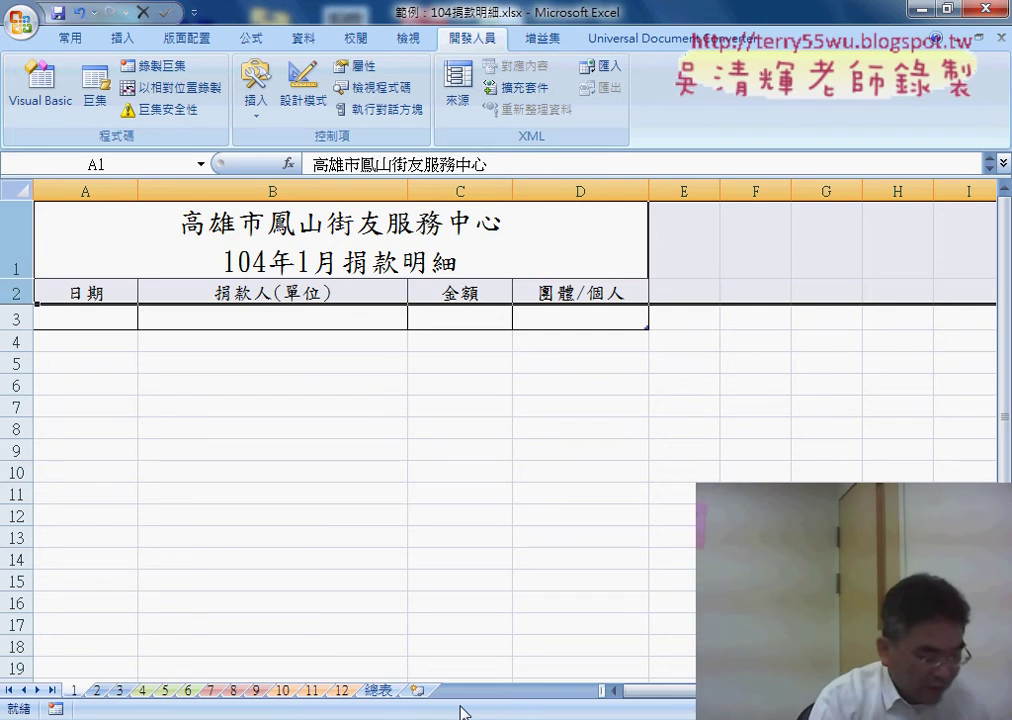
pyautogui.click(680, 645)
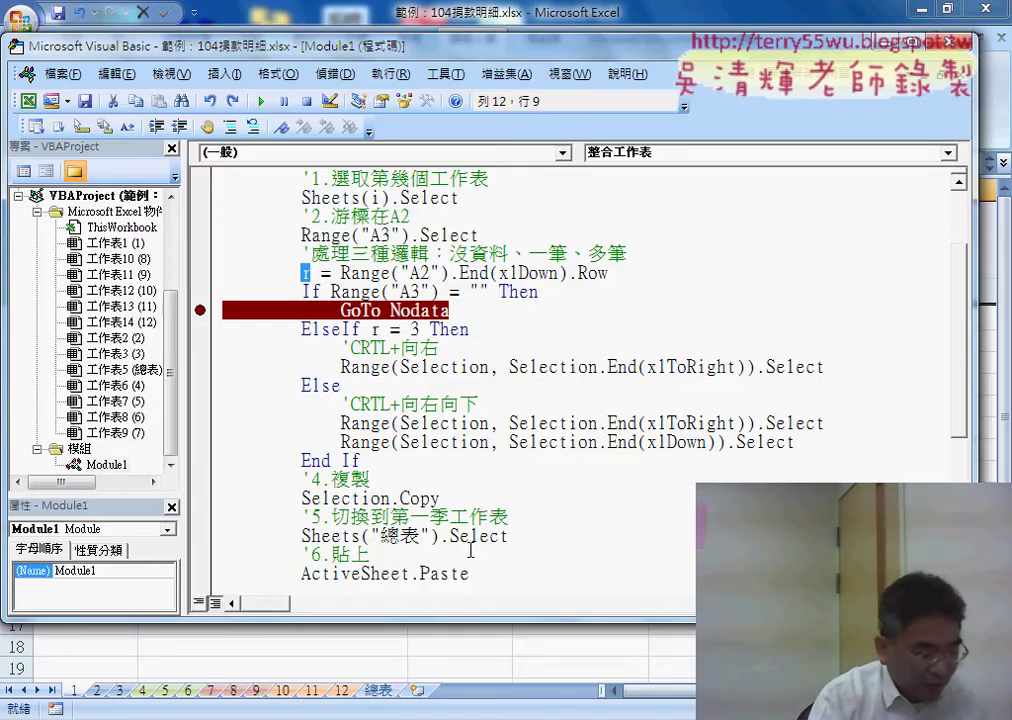
# Make the VBA editor taller and review the If block and the Offset(r - 2, 0) line.
pyautogui.scroll(-2, 487, 548)
pyautogui.moveTo(527, 500); pyautogui.dragTo(511, 500)
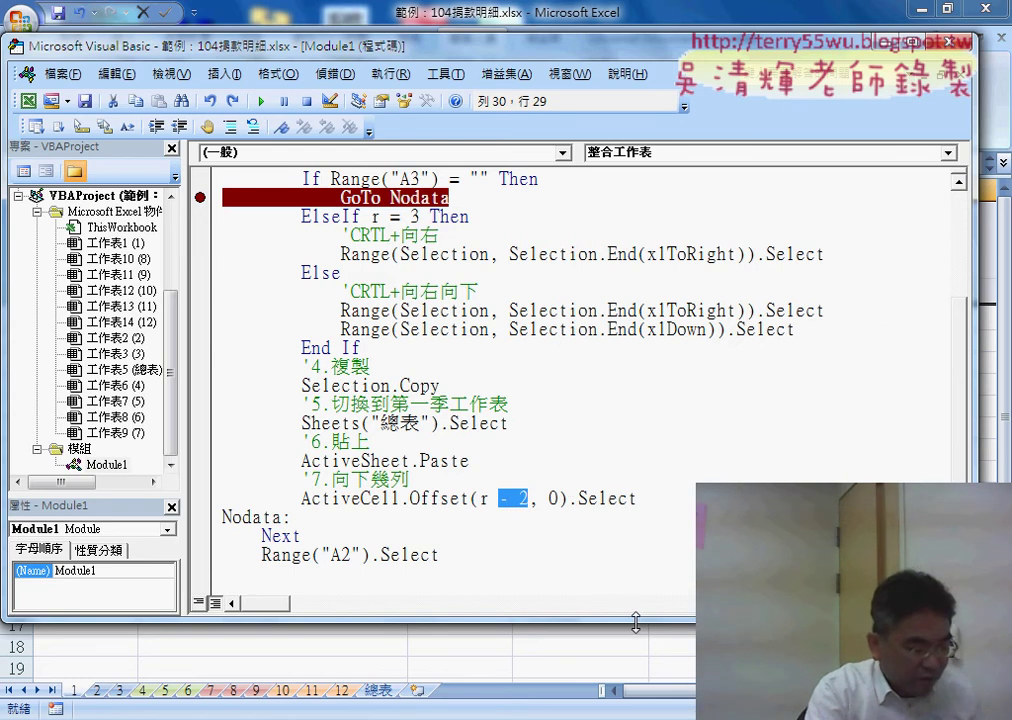
pyautogui.moveTo(636, 622); pyautogui.dragTo(636, 682)
pyautogui.scroll(1, 580, 400)
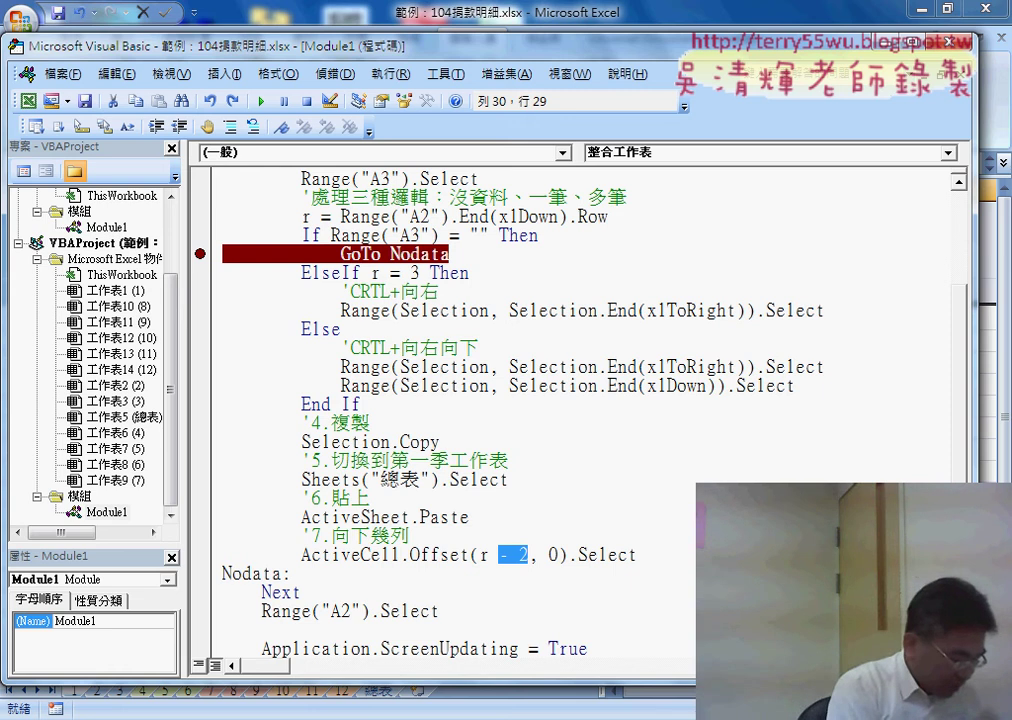
pyautogui.scroll(1, 580, 400)
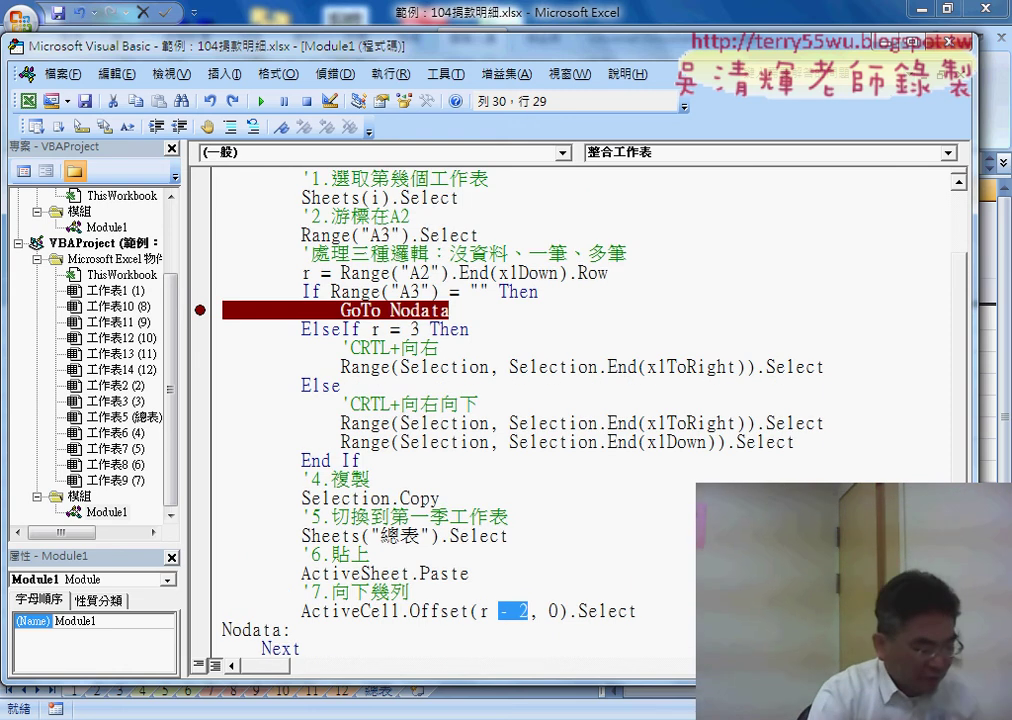
pyautogui.moveTo(390, 480)
pyautogui.mouseDown()
pyautogui.moveTo(339, 479)
pyautogui.moveTo(271, 339)
pyautogui.moveTo(285, 300)
pyautogui.moveTo(335, 285)
pyautogui.moveTo(745, 293)
pyautogui.moveTo(760, 470)
pyautogui.moveTo(497, 513)
pyautogui.mouseUp()
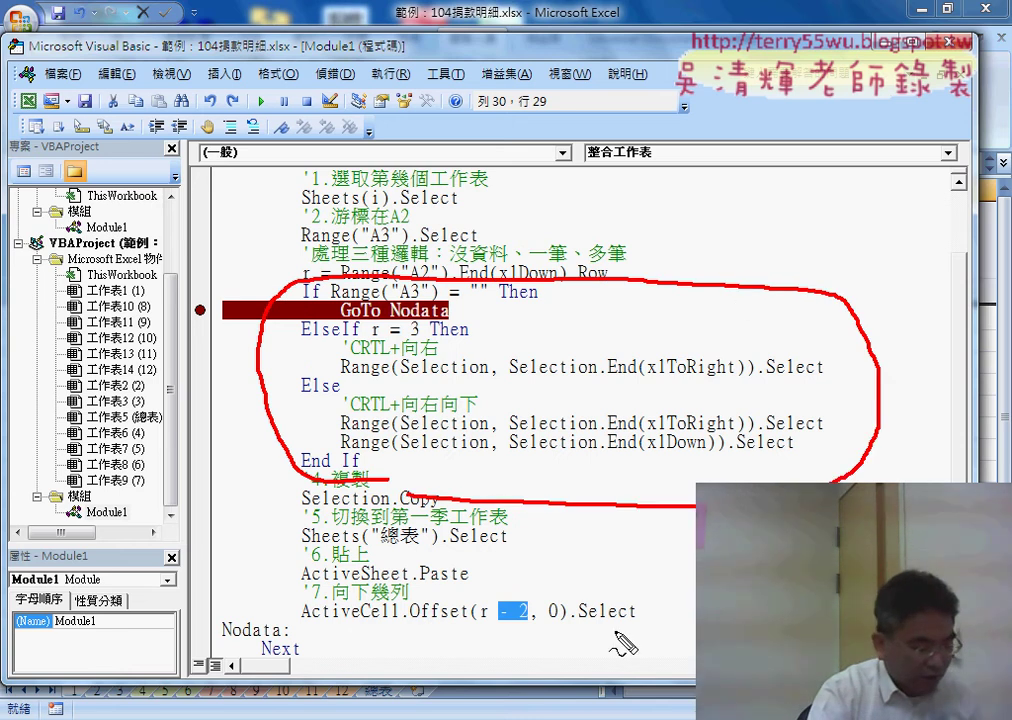
pyautogui.moveTo(630, 627)
pyautogui.mouseDown()
pyautogui.moveTo(318, 636)
pyautogui.moveTo(450, 590)
pyautogui.moveTo(658, 603)
pyautogui.moveTo(632, 639)
pyautogui.mouseUp()
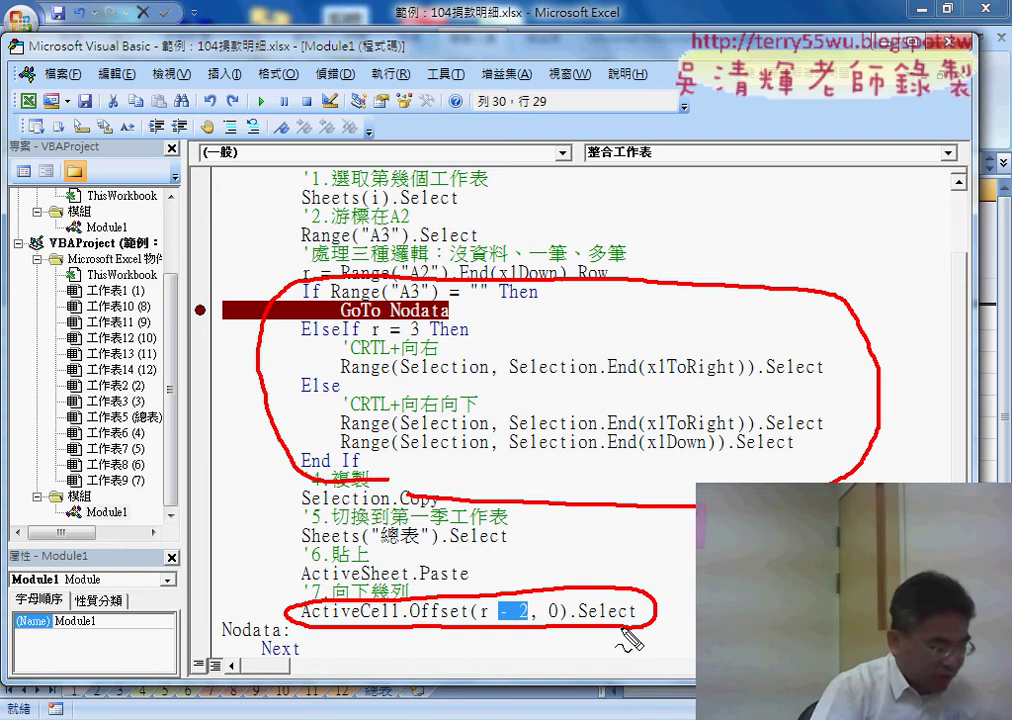
pyautogui.press('Escape')
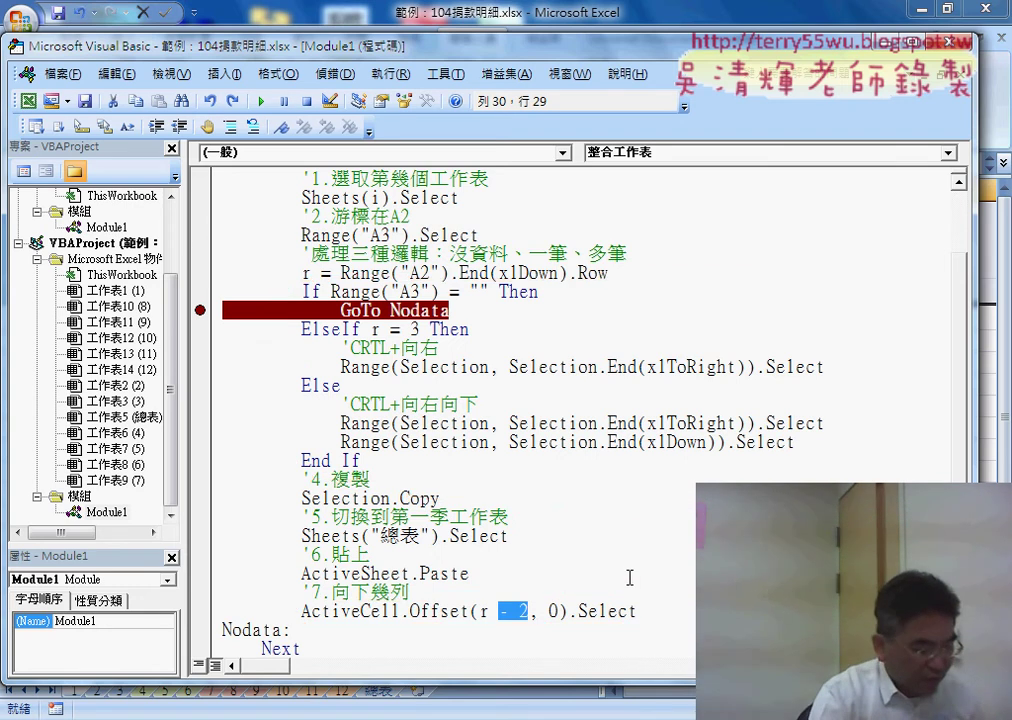
pyautogui.click(444, 311)
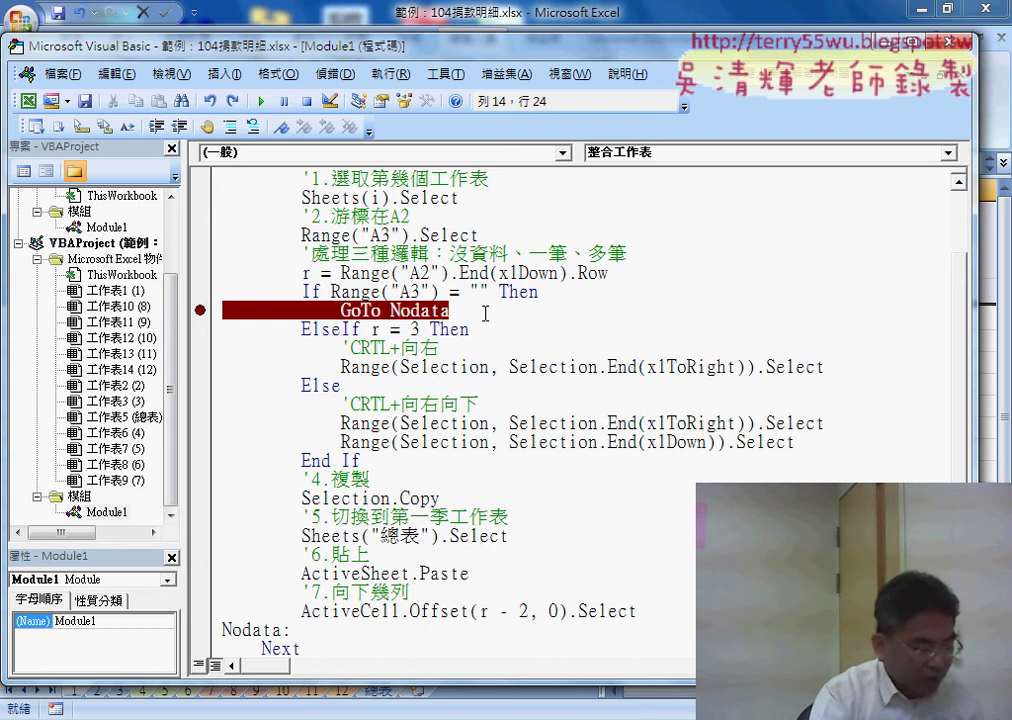
# Write Sheets("總表").Select on a new line by copying and editing Sheets(i).
pyautogui.press('Return')
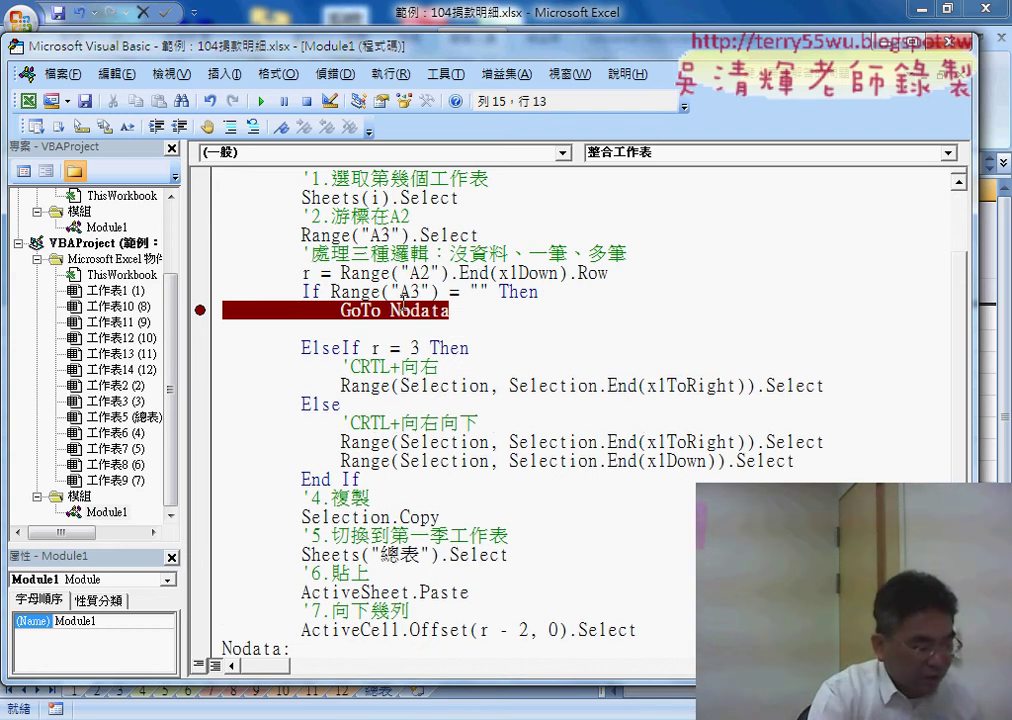
pyautogui.moveTo(301, 197); pyautogui.dragTo(389, 197)
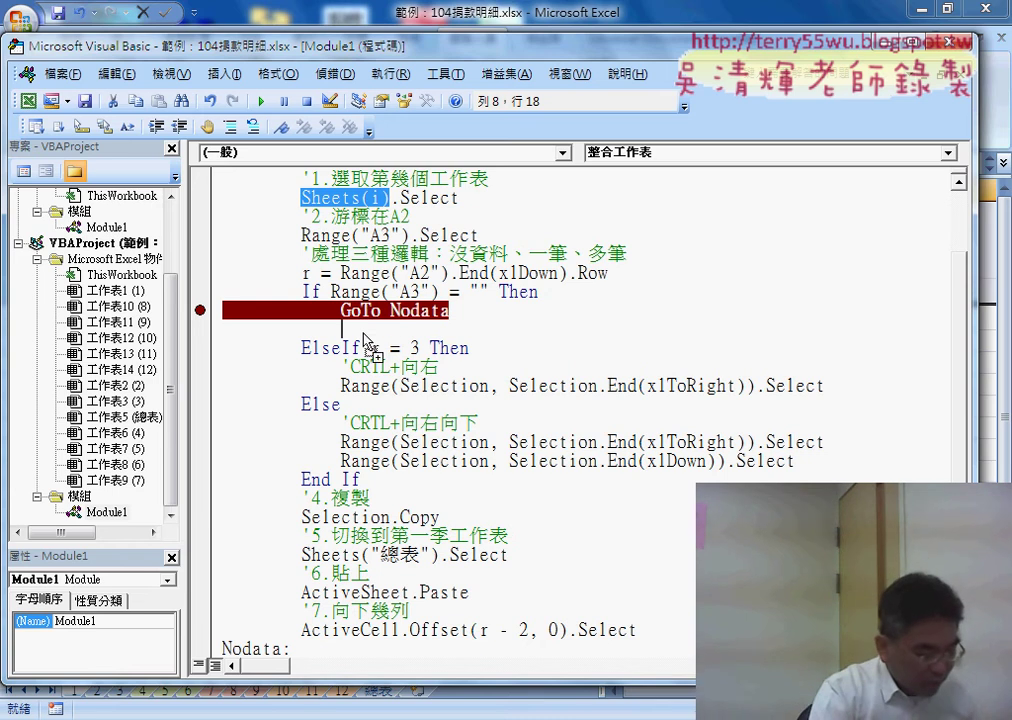
pyautogui.moveTo(365, 340); pyautogui.dragTo(365, 338)
pyautogui.doubleClick(413, 329)
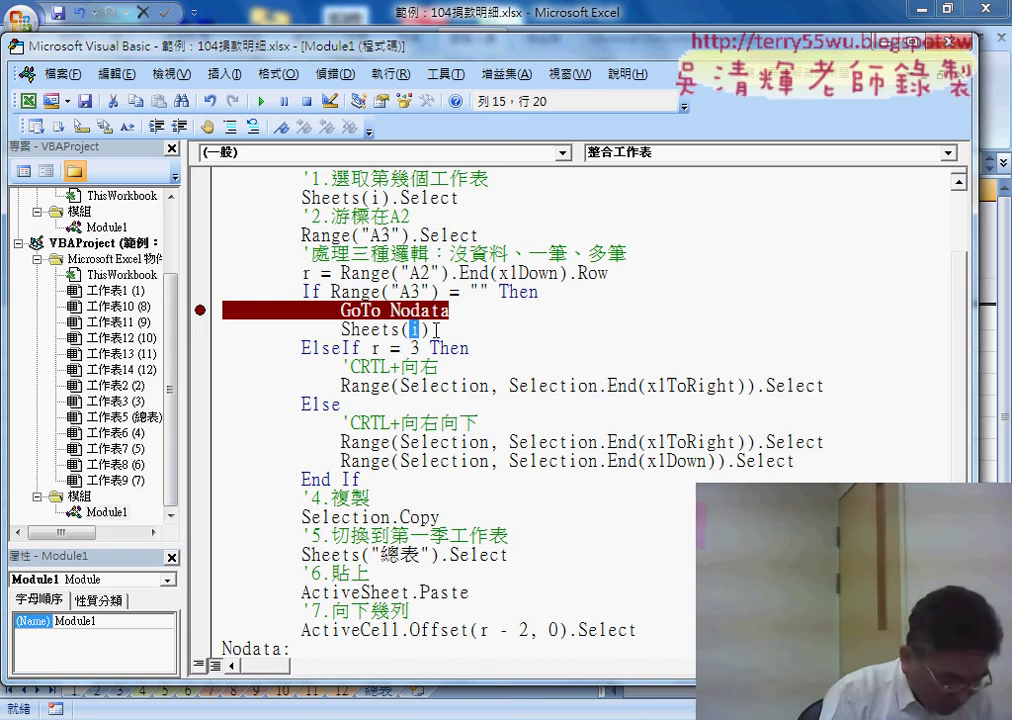
pyautogui.write('""')
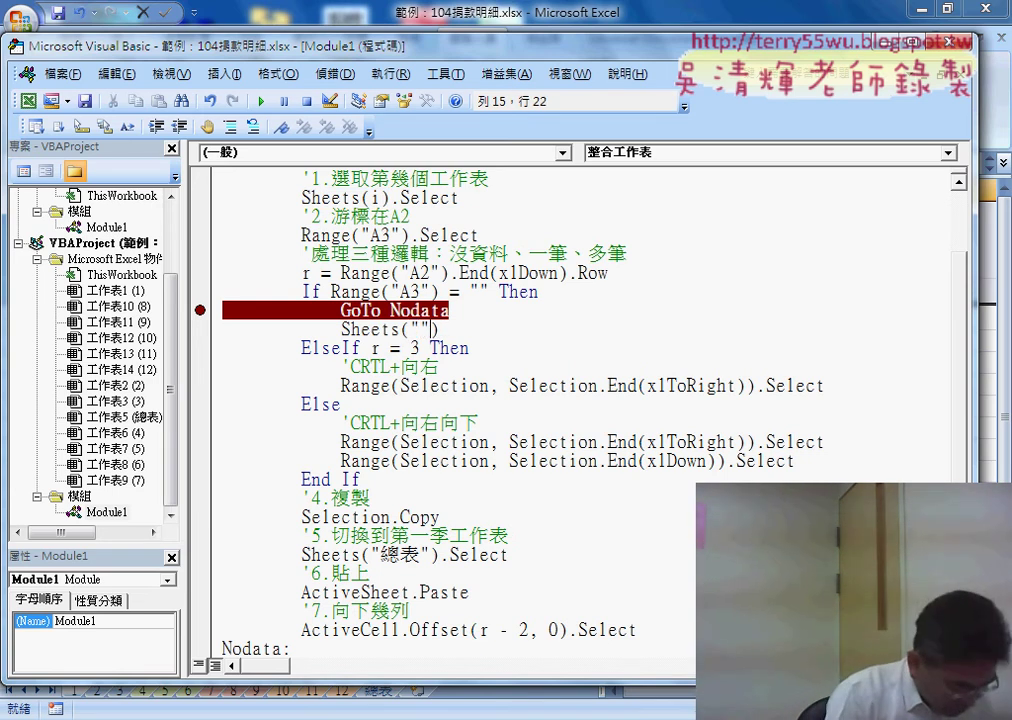
pyautogui.press('Left')
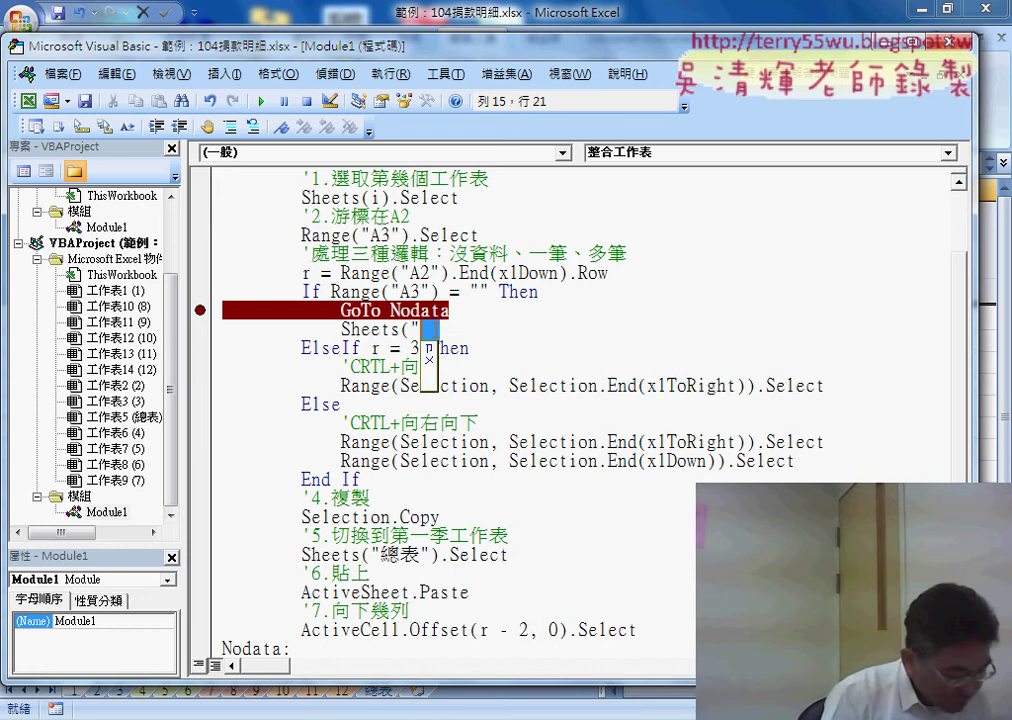
pyautogui.write('總表')
pyautogui.press('Right')
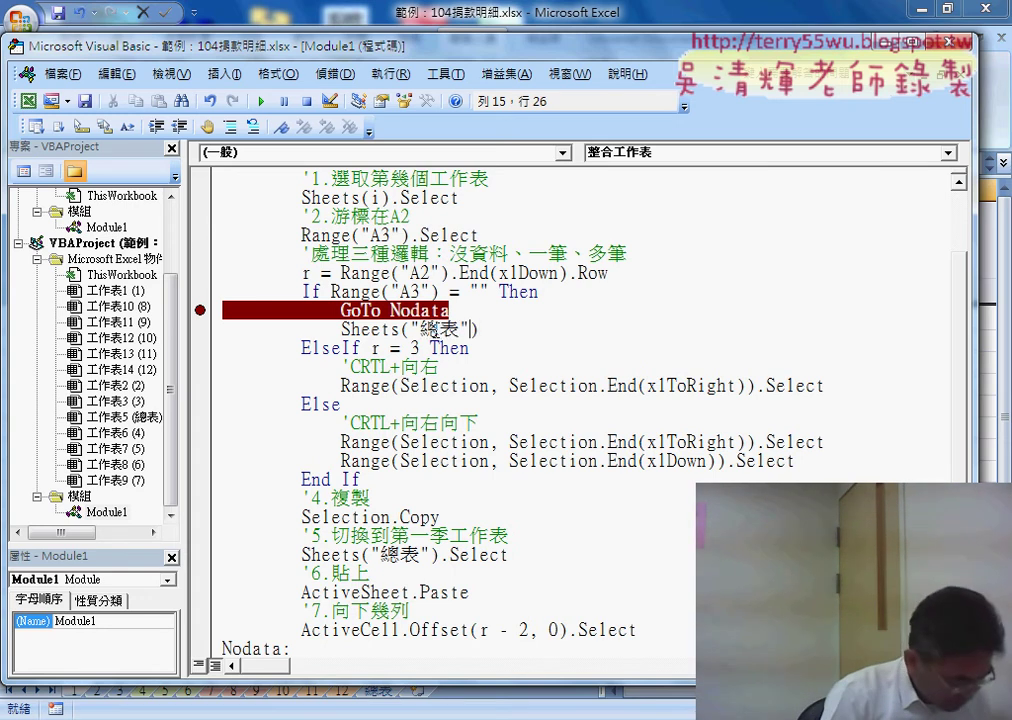
pyautogui.press('Right')
pyautogui.write('.')
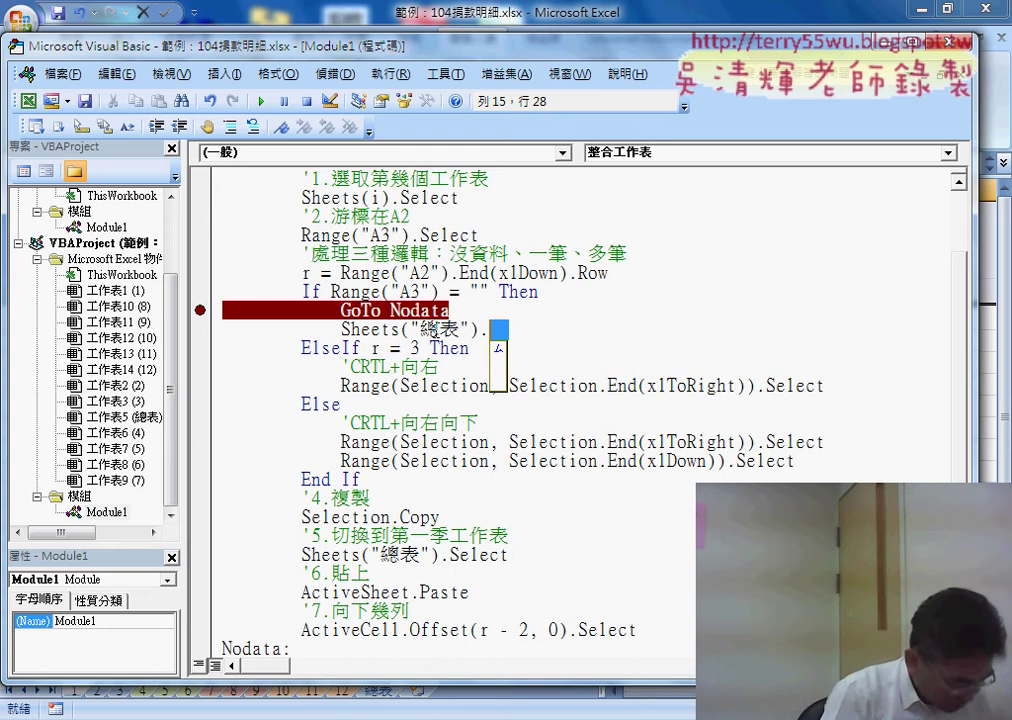
pyautogui.write('sel')
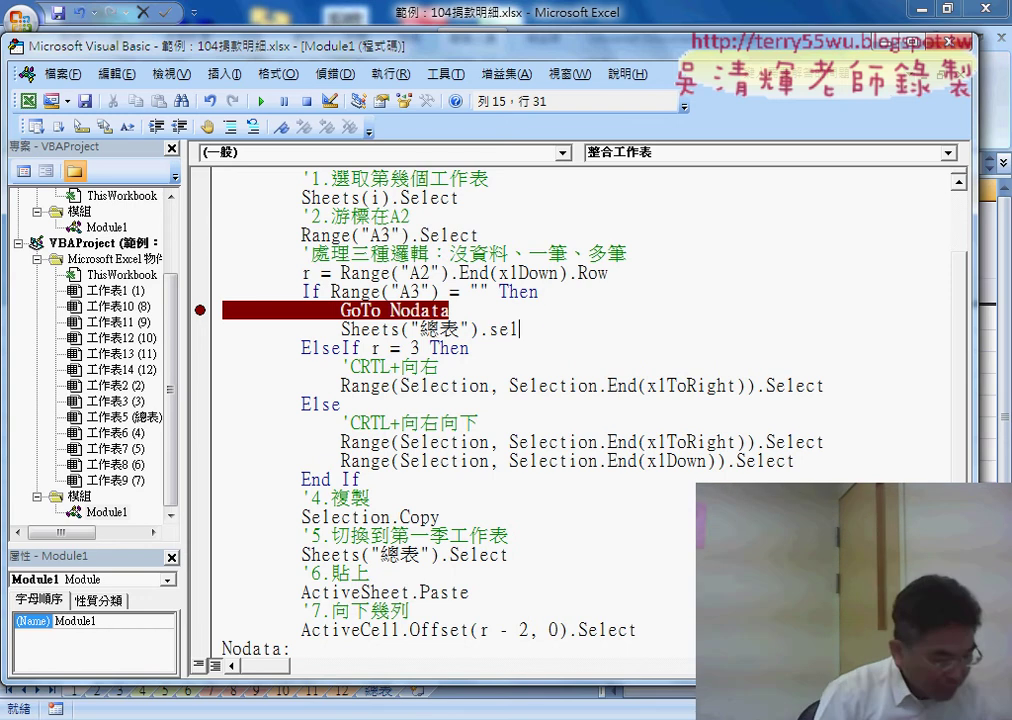
pyautogui.write('ect')
pyautogui.press('Down')
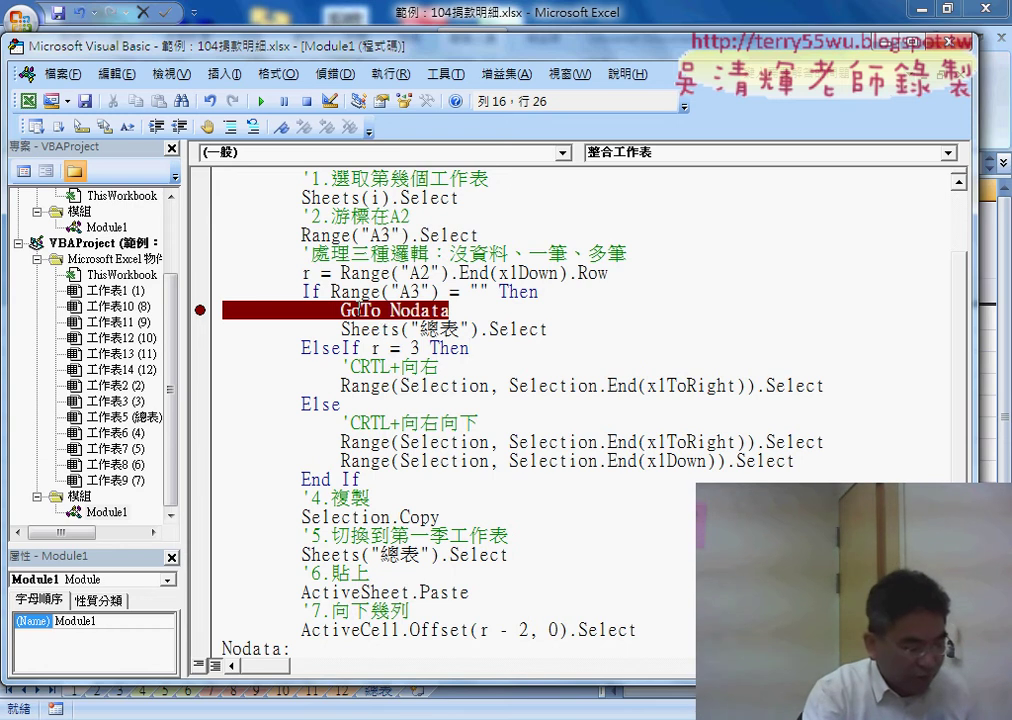
# Move Sheets("總表").Select above GoTo Nodata, keeping each statement on its own line.
pyautogui.moveTo(548, 331)
pyautogui.mouseDown()
pyautogui.moveTo(352, 338)
pyautogui.moveTo(341, 311)
pyautogui.mouseUp()
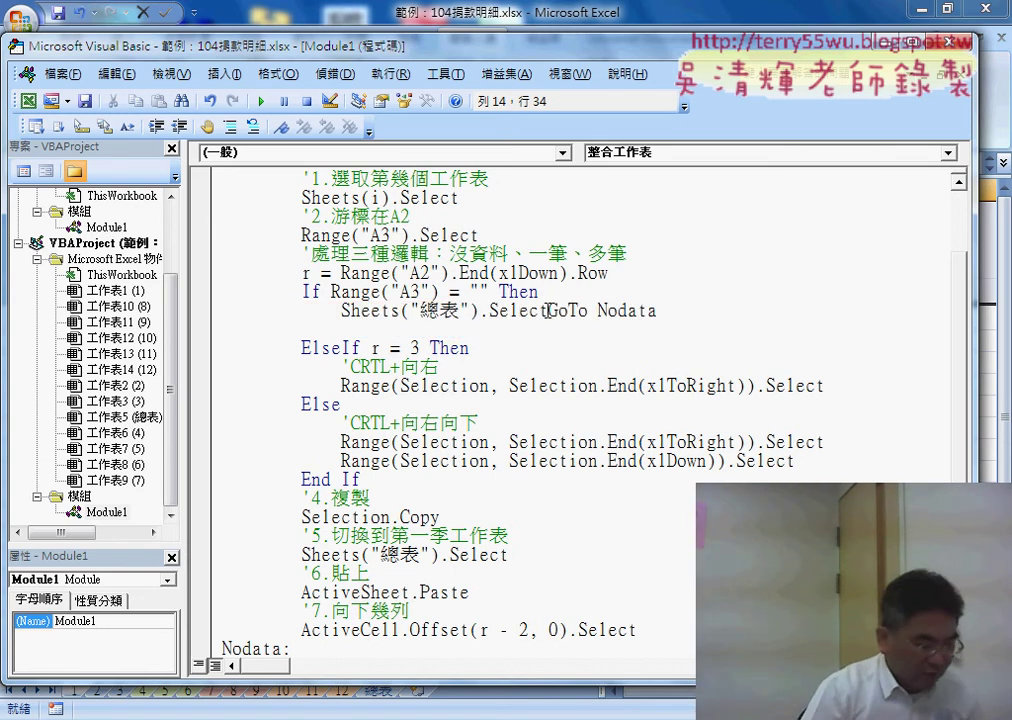
pyautogui.press('Return')
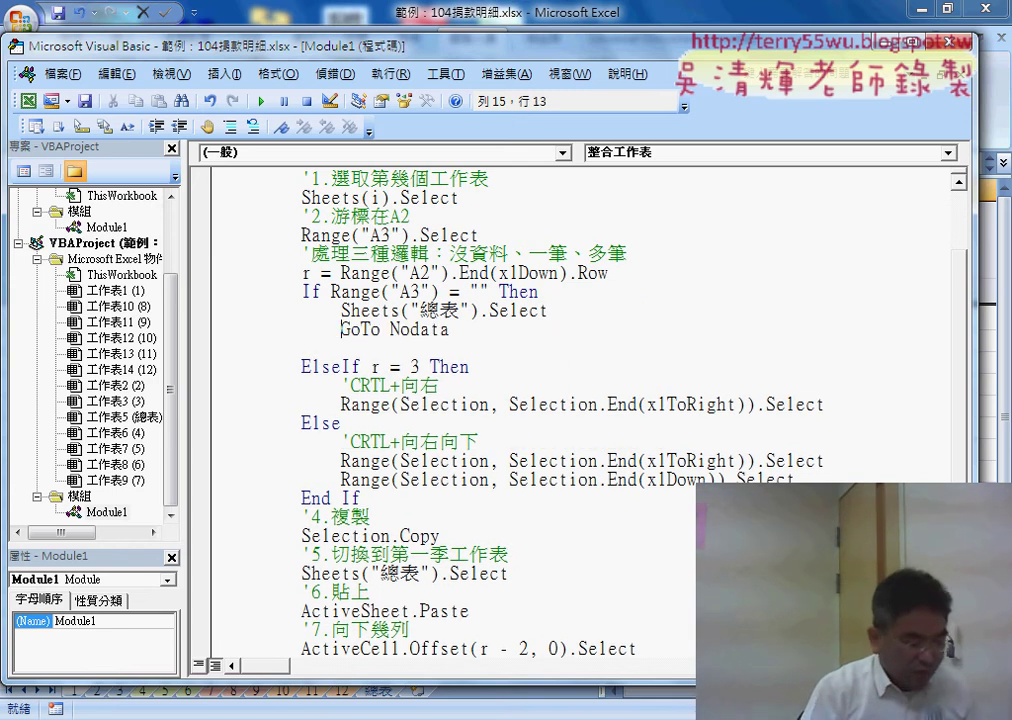
pyautogui.press('End')
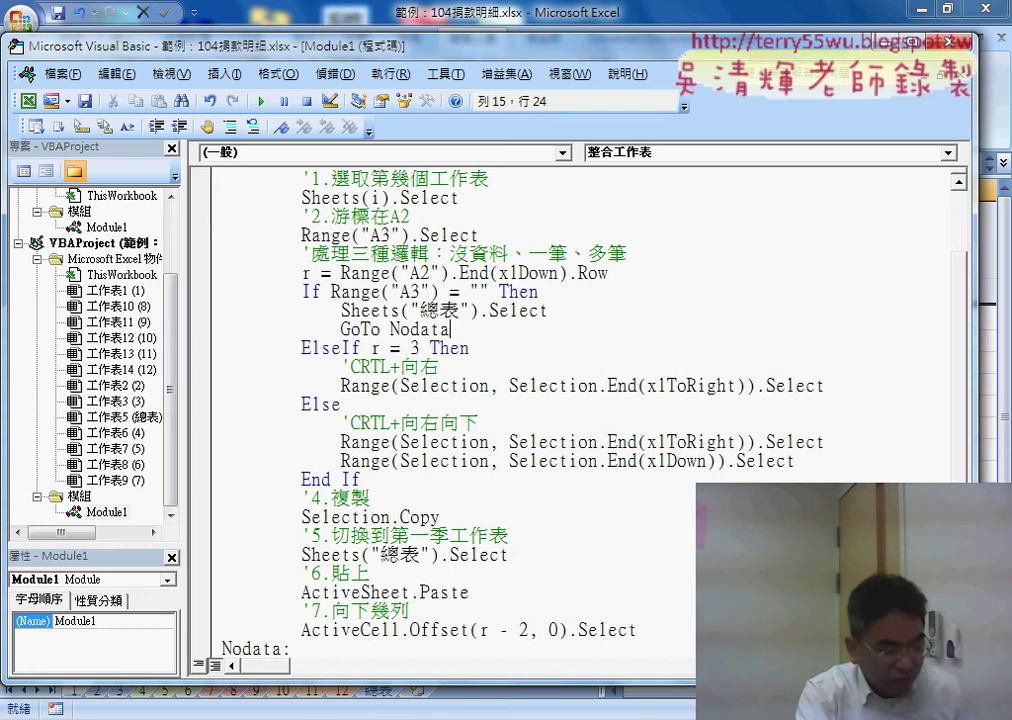
pyautogui.moveTo(340, 311); pyautogui.dragTo(548, 311)
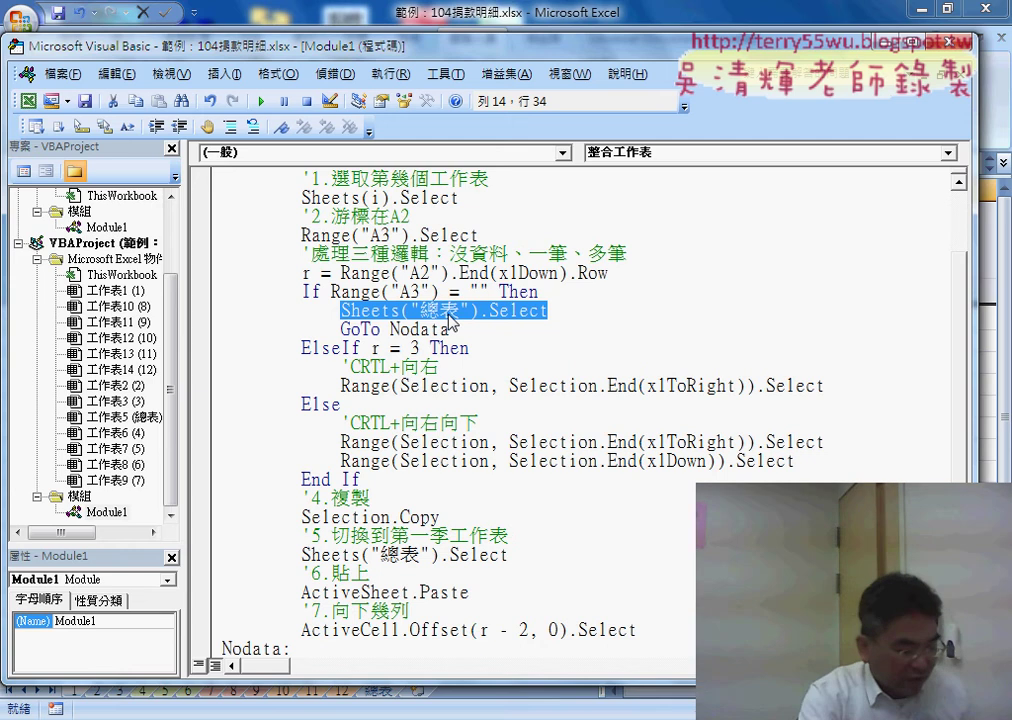
# Set a breakpoint on the r = Range("A2") line and step the 整合工作表 macro to its For line.
pyautogui.click(200, 273)
pyautogui.moveTo(400, 45); pyautogui.dragTo(693, 36)
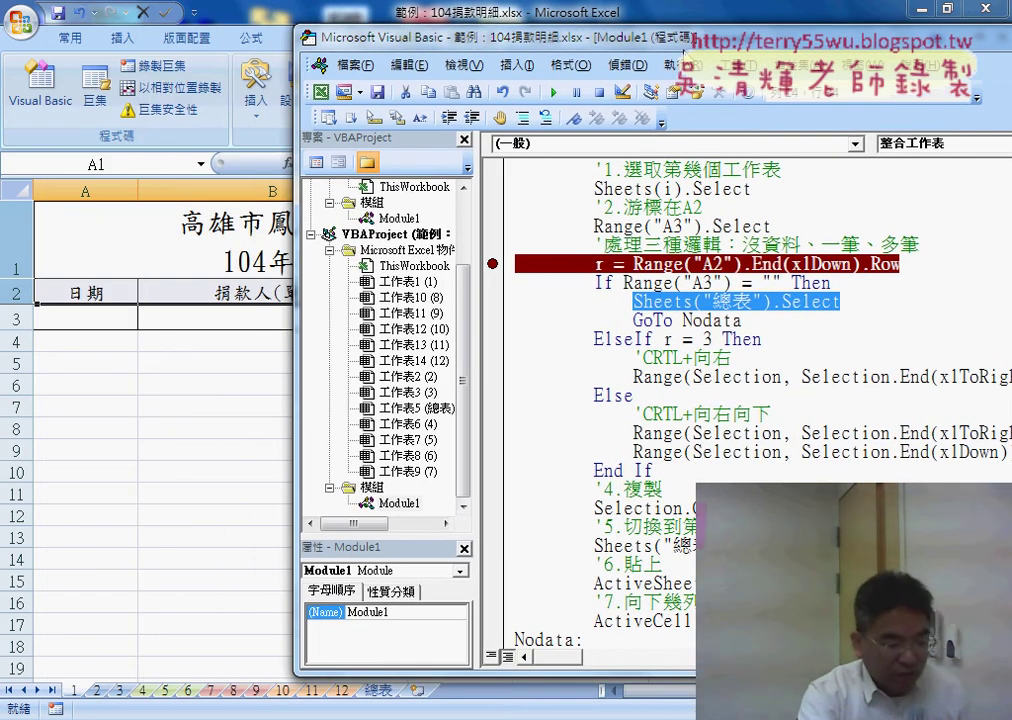
pyautogui.scroll(1, 743, 406)
pyautogui.scroll(1, 743, 406)
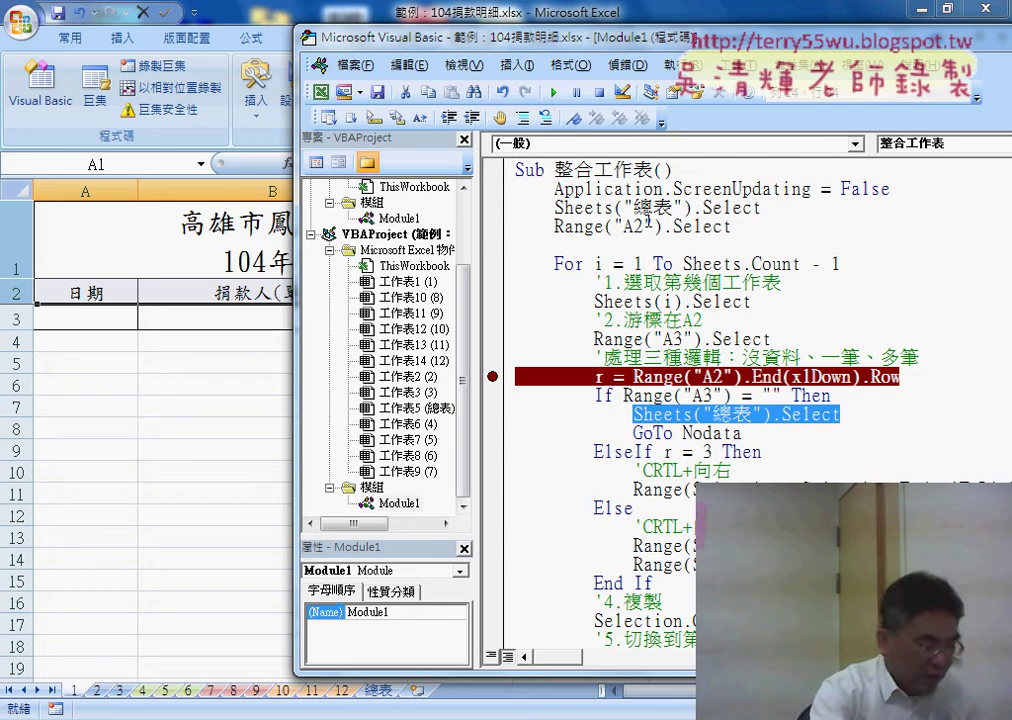
pyautogui.click(644, 226)
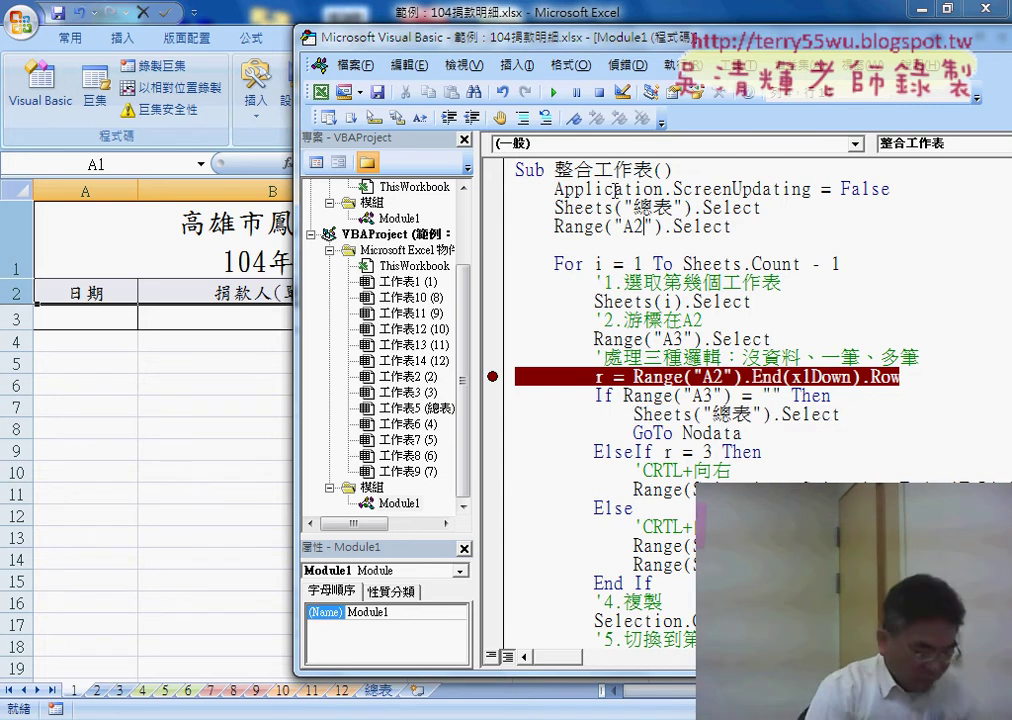
pyautogui.press('F8')
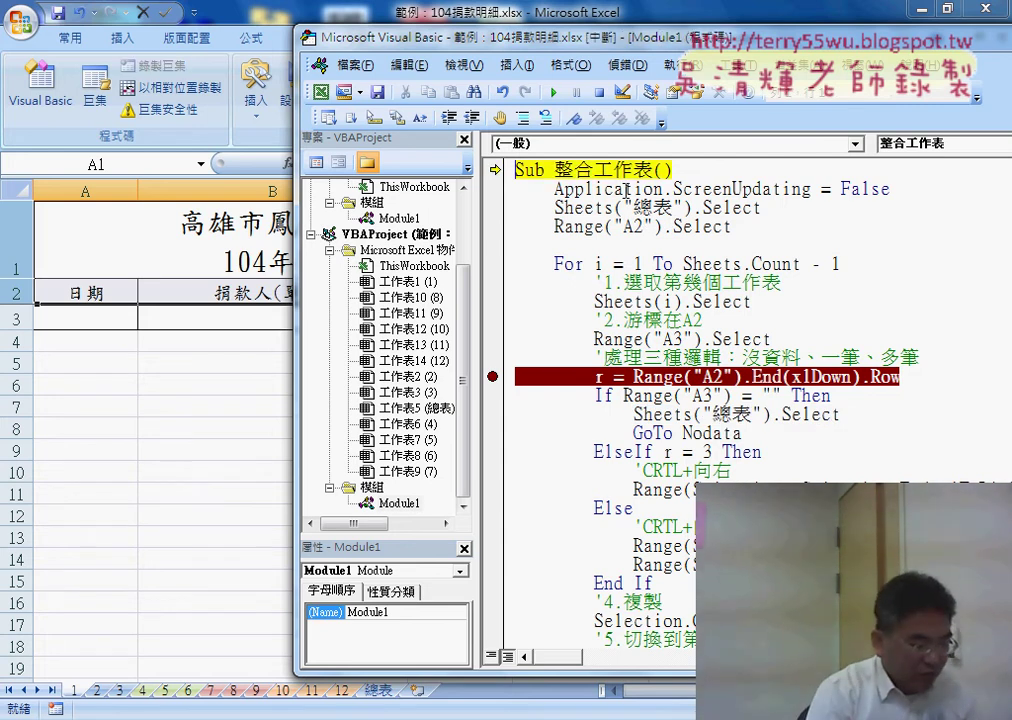
pyautogui.press('F8')
pyautogui.press('F8')
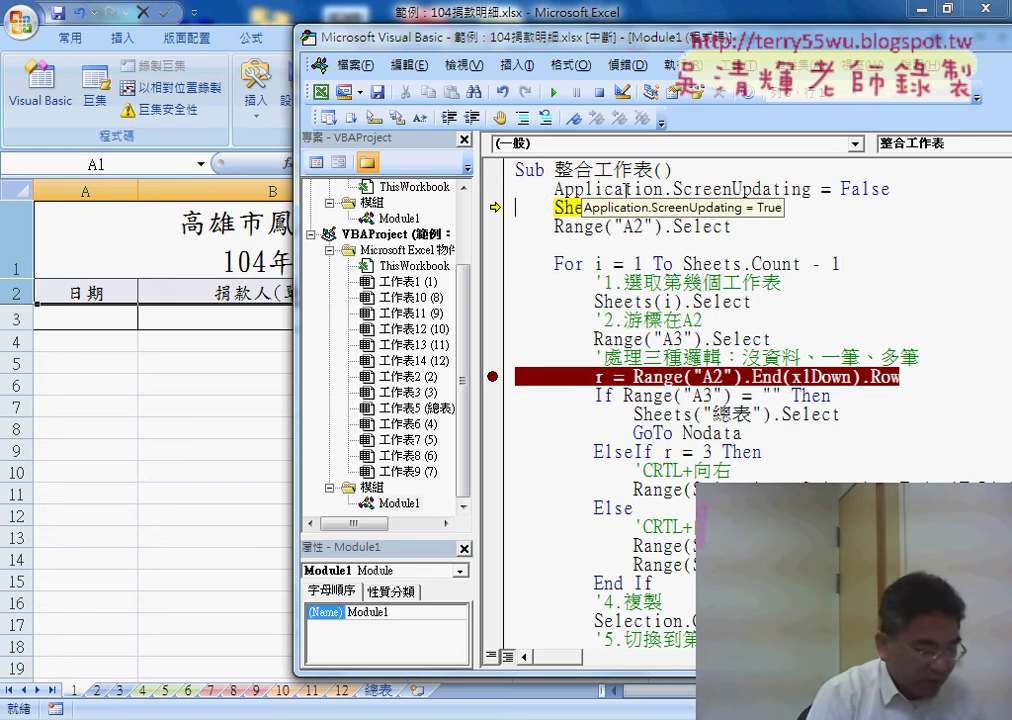
pyautogui.press('F8')
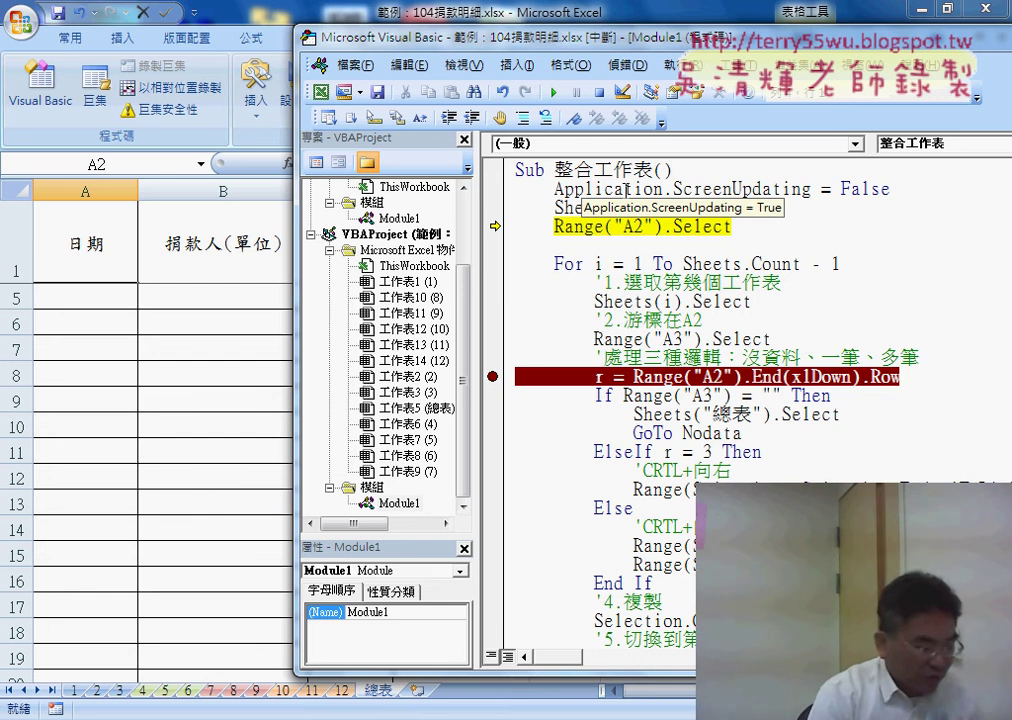
pyautogui.press('F8')
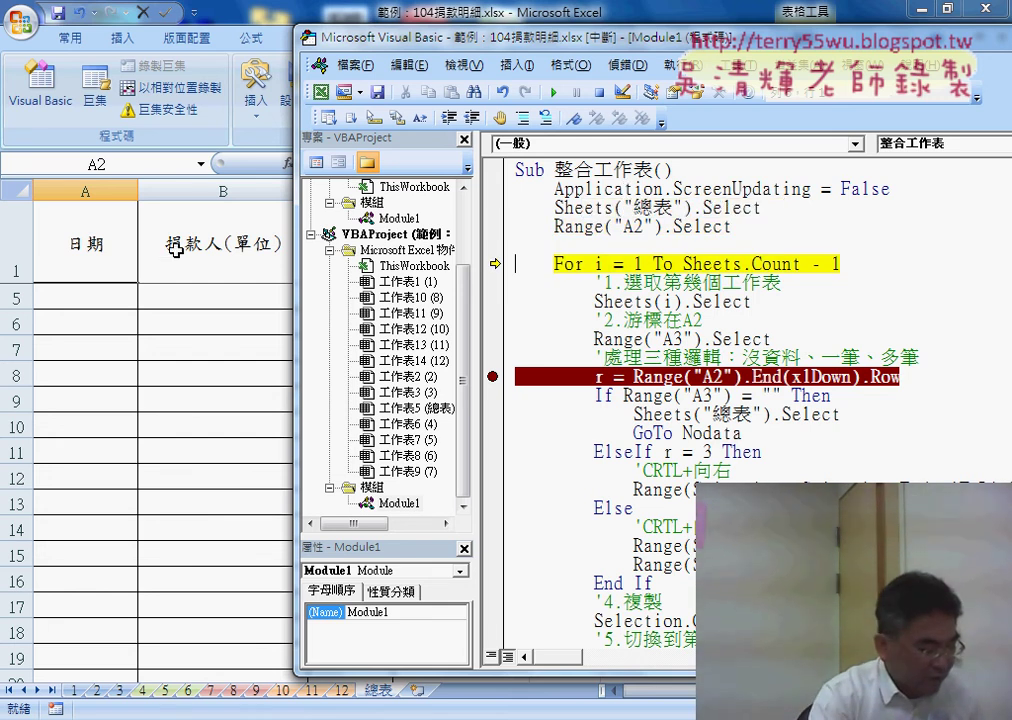
# Bring the code back, shorten the editor to show sheet tabs, and highlight Sheets.Count - 1.
pyautogui.click(193, 12)
pyautogui.click(343, 28)
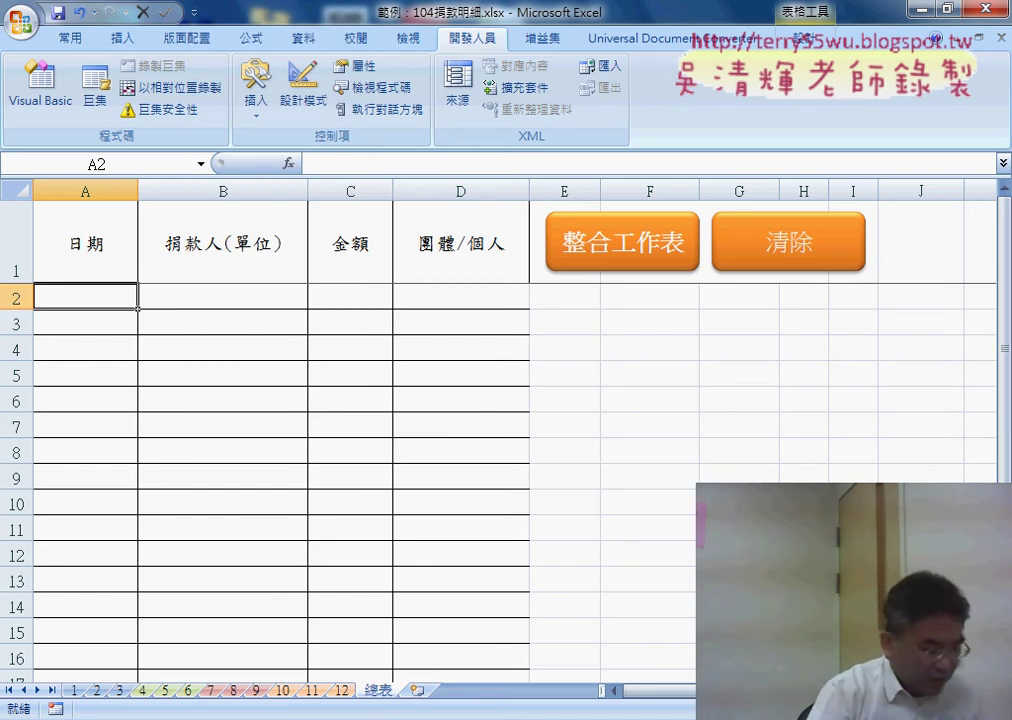
pyautogui.hotkey('alt', 'Tab')
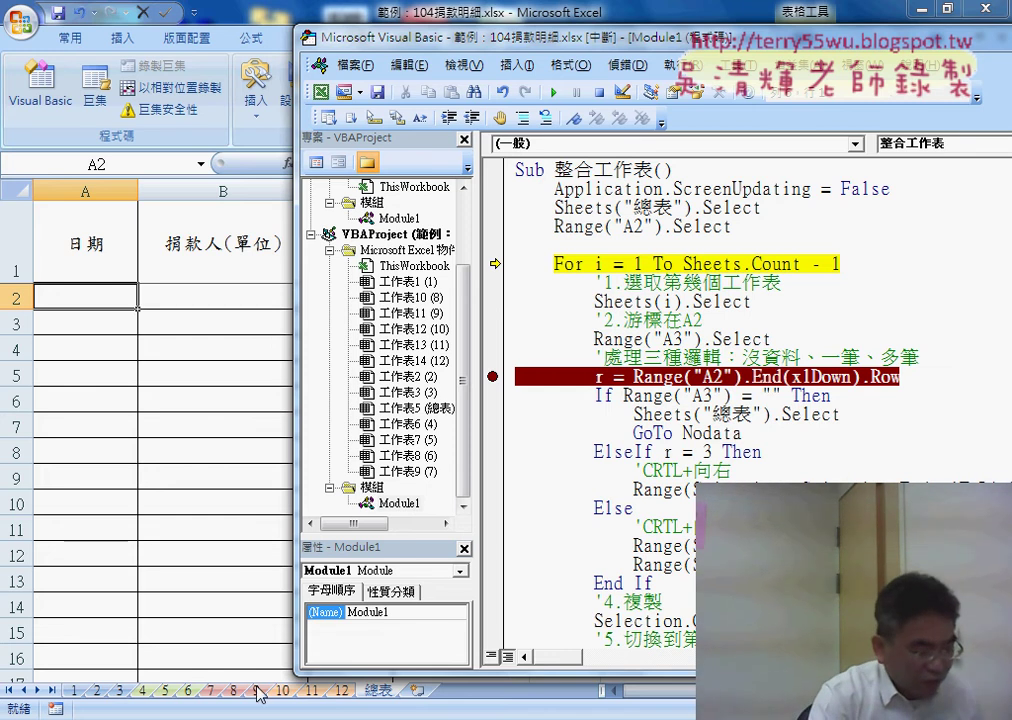
pyautogui.moveTo(352, 672); pyautogui.dragTo(355, 632)
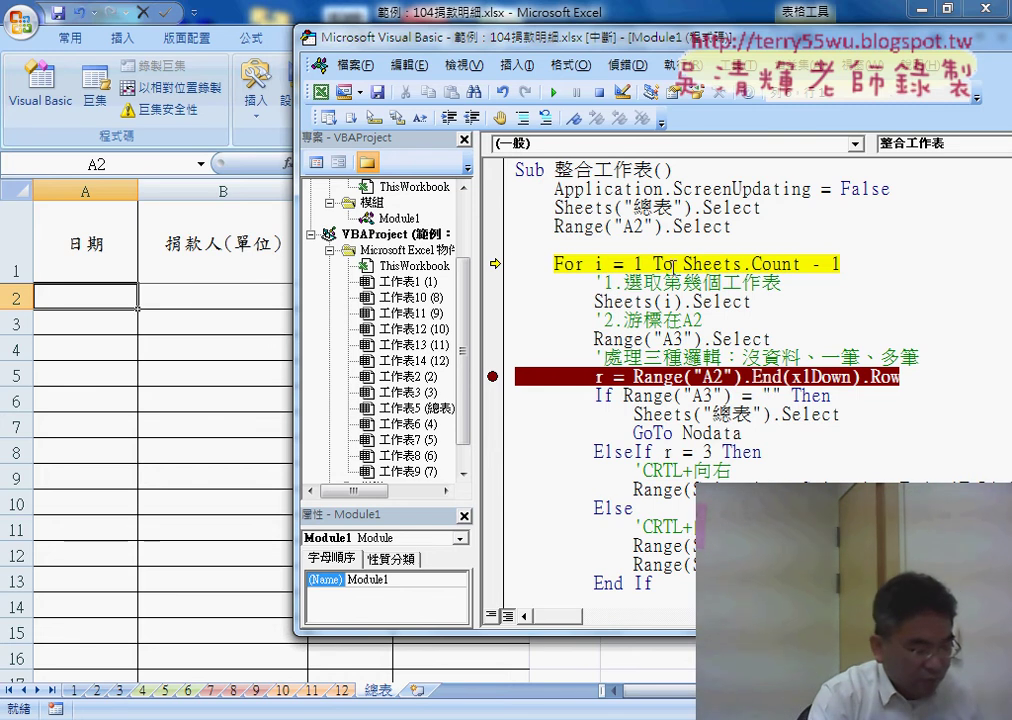
pyautogui.moveTo(840, 264); pyautogui.dragTo(689, 265)
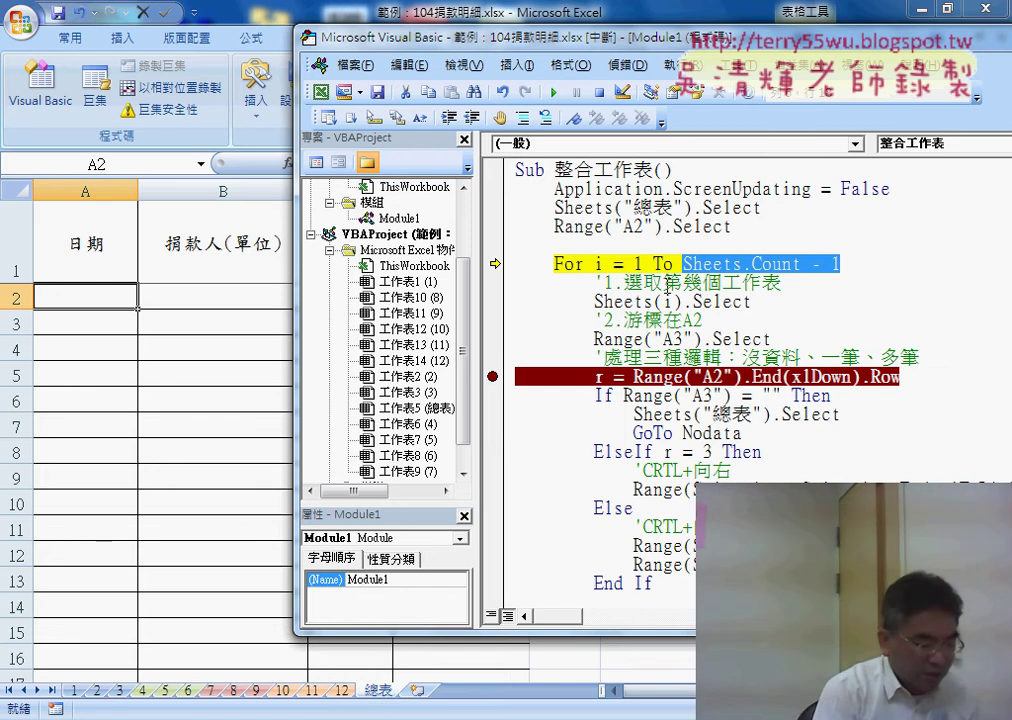
# Step into the first loop pass, selecting sheet 1 and cell A3, and compute r = 3.
pyautogui.press('F8')
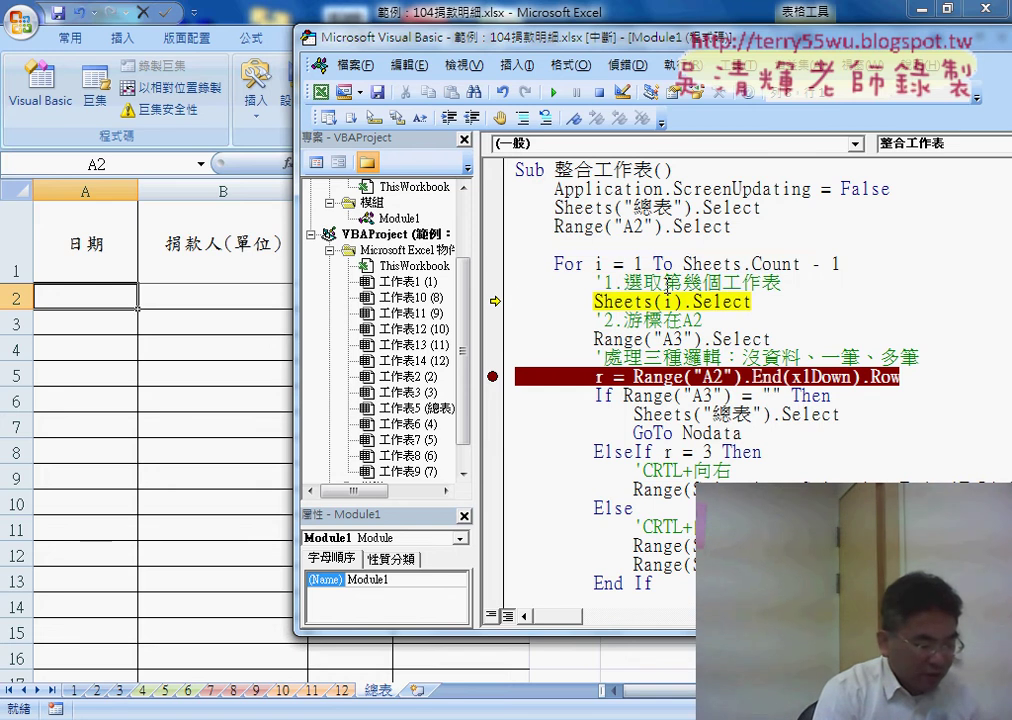
pyautogui.press('F8')
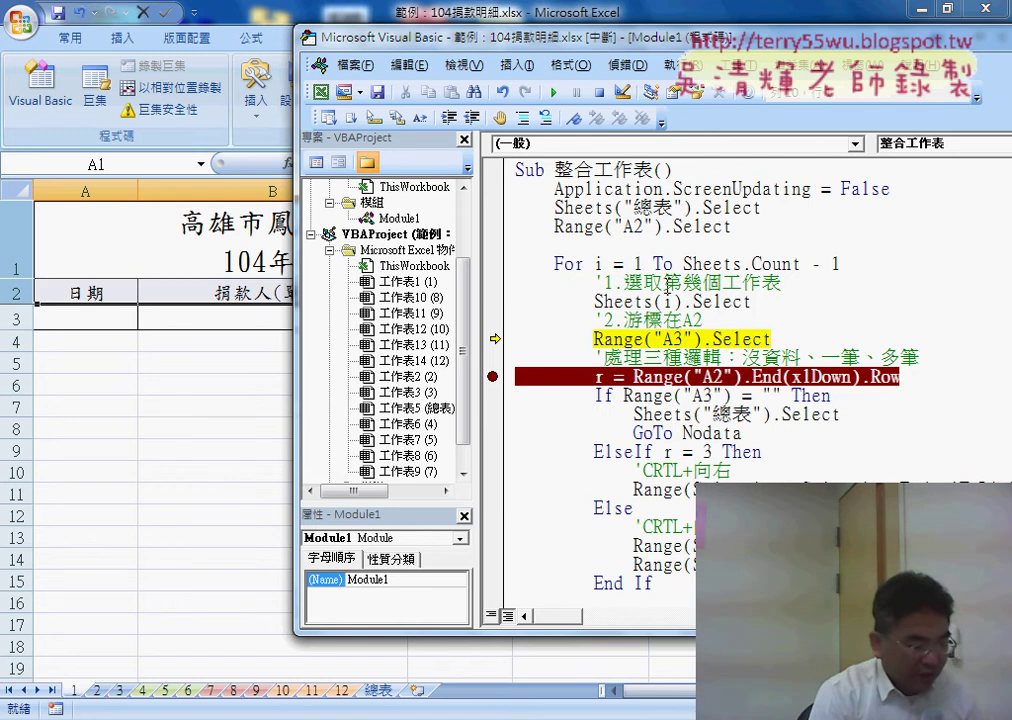
pyautogui.press('F8')
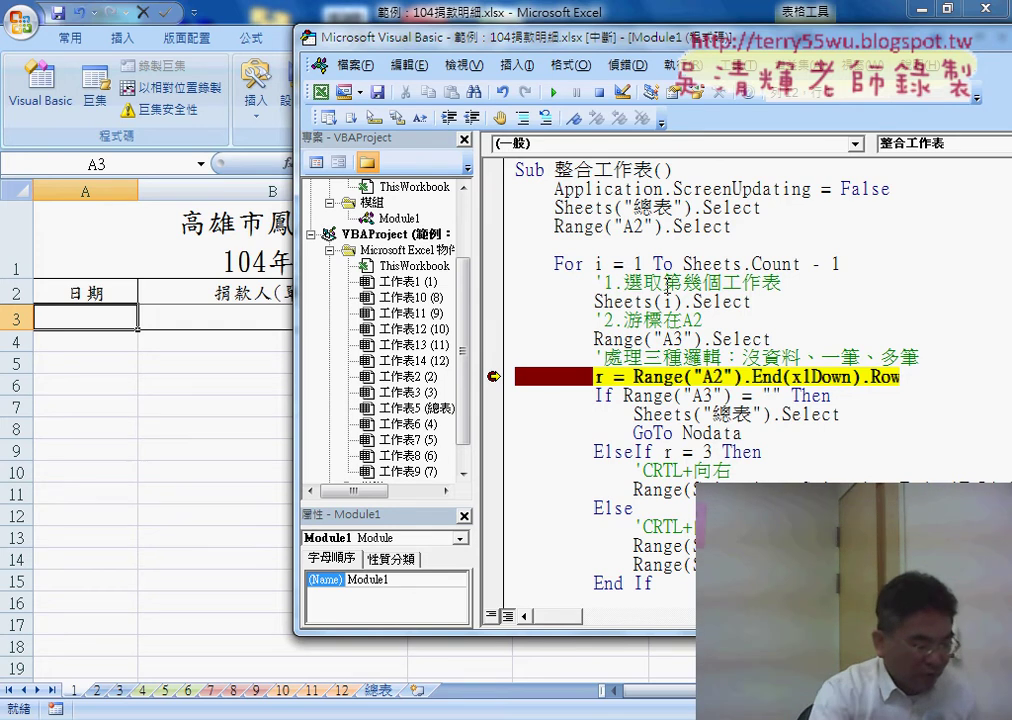
pyautogui.press('F8')
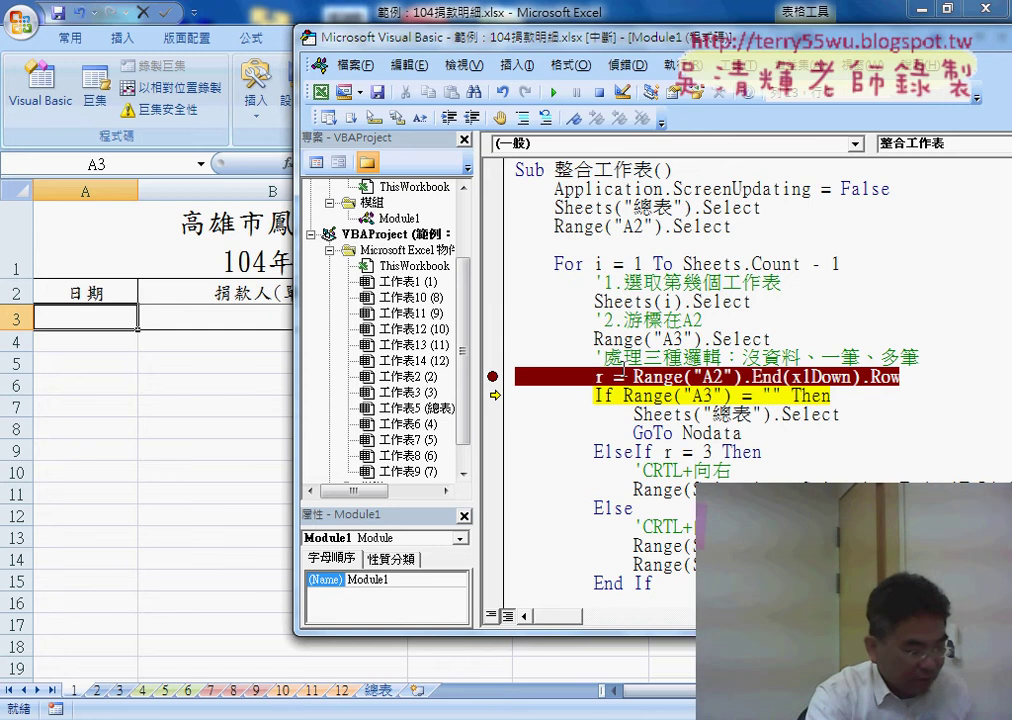
pyautogui.moveTo(599, 377)
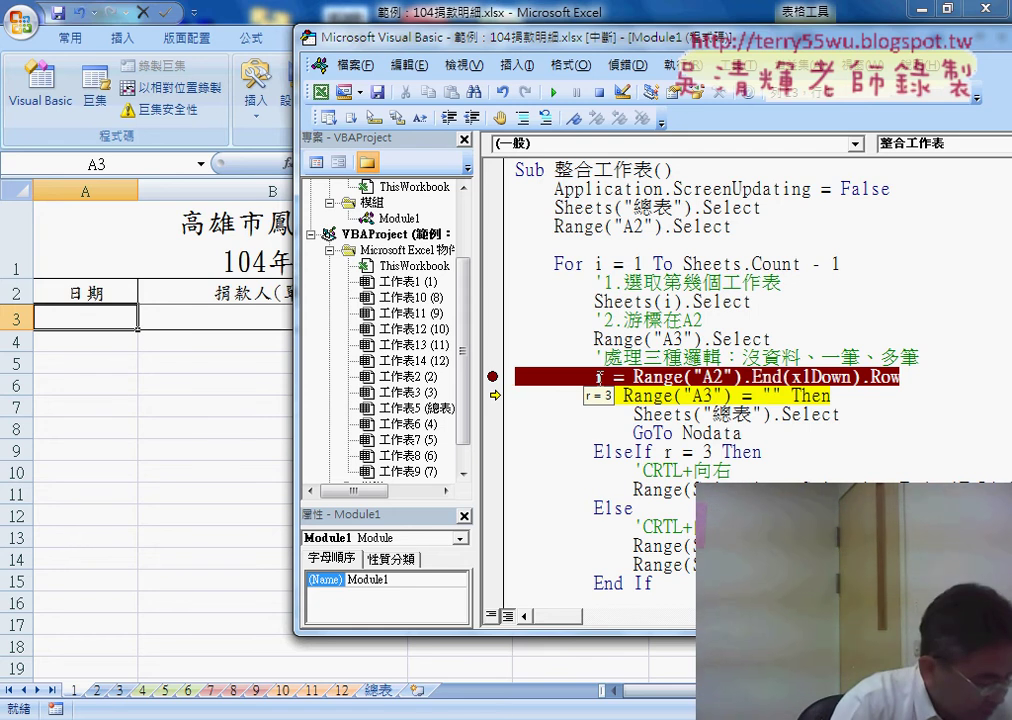
pyautogui.click(125, 322)
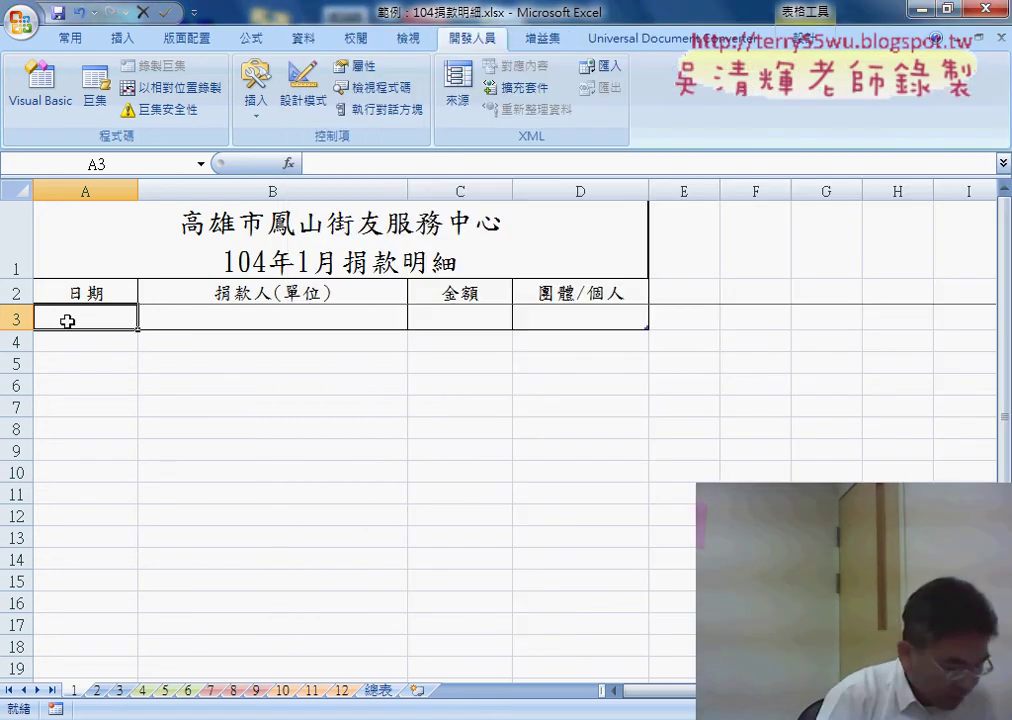
pyautogui.moveTo(67, 321); pyautogui.dragTo(584, 323)
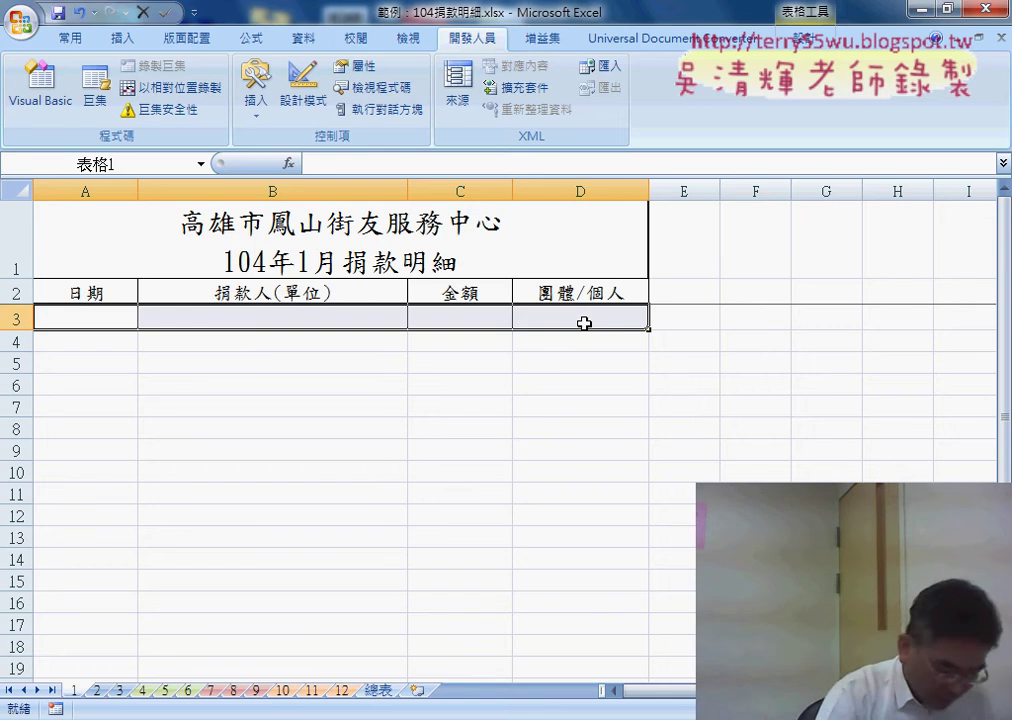
pyautogui.click(90, 289)
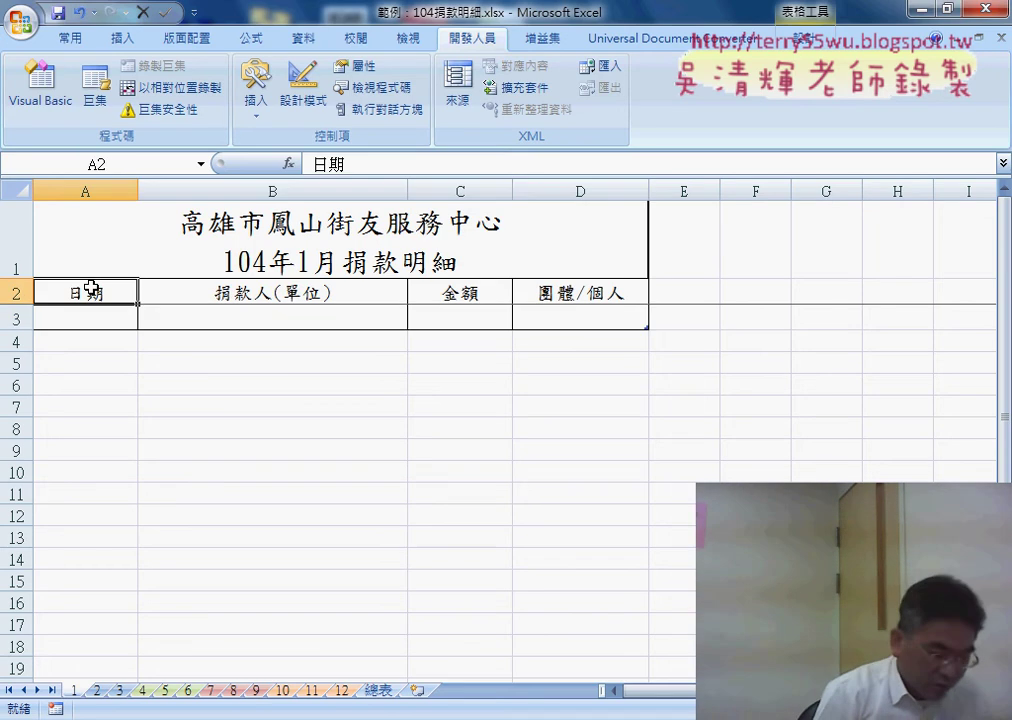
pyautogui.press('Down')
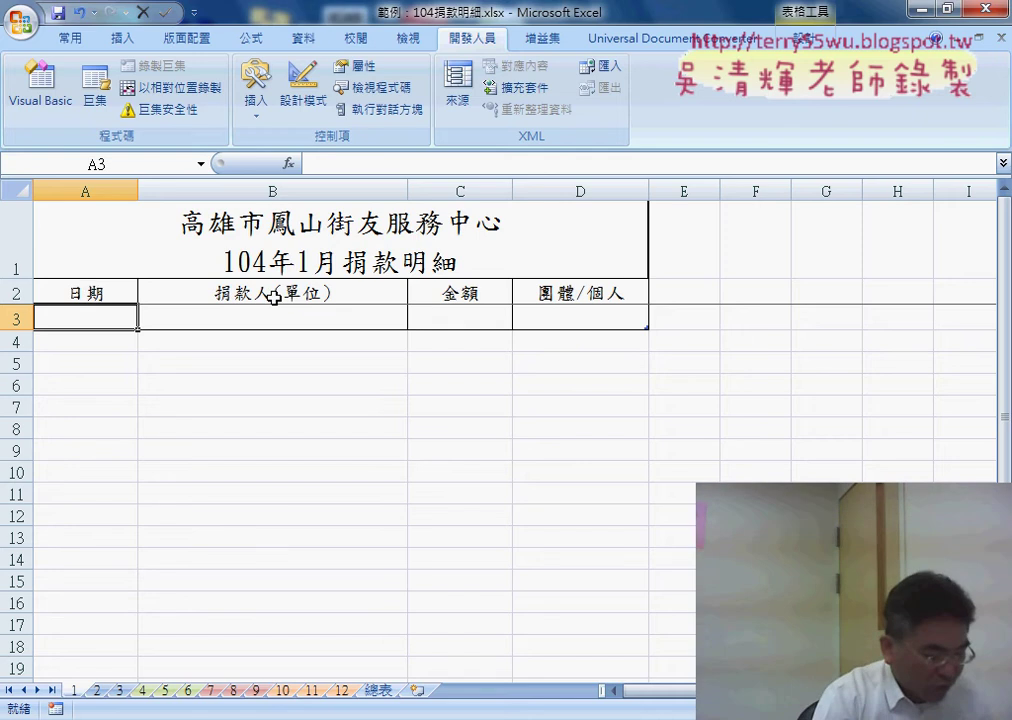
pyautogui.click(655, 610)
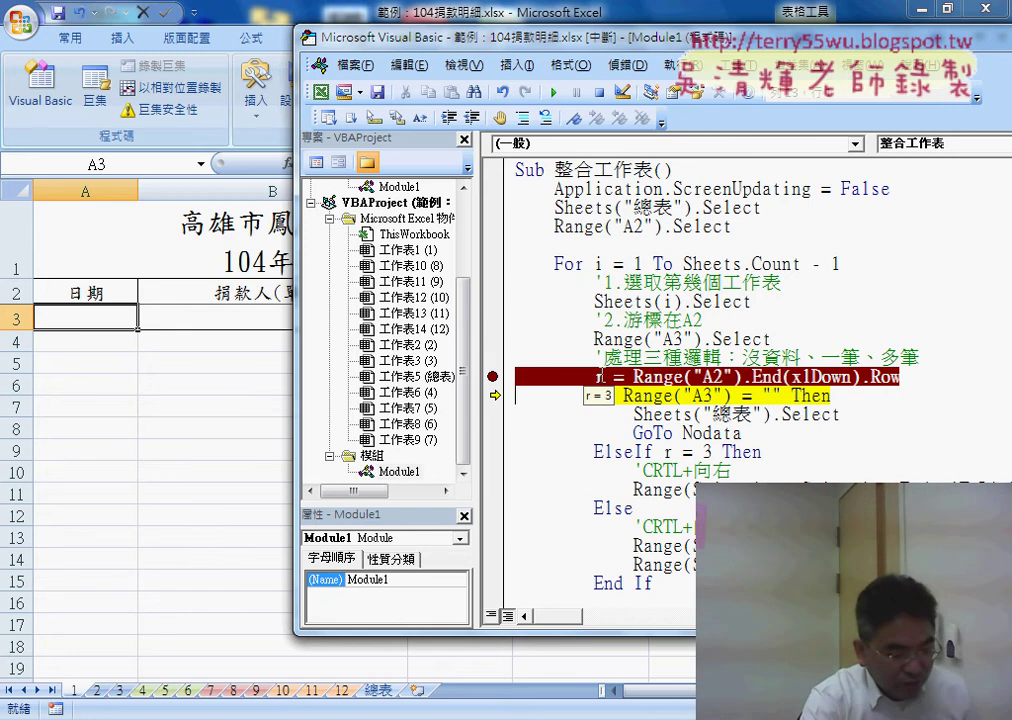
# Highlight the A3 emptiness check, then step through Sheets("總表").Select, GoTo Nodata and Next.
pyautogui.moveTo(622, 397); pyautogui.dragTo(780, 397)
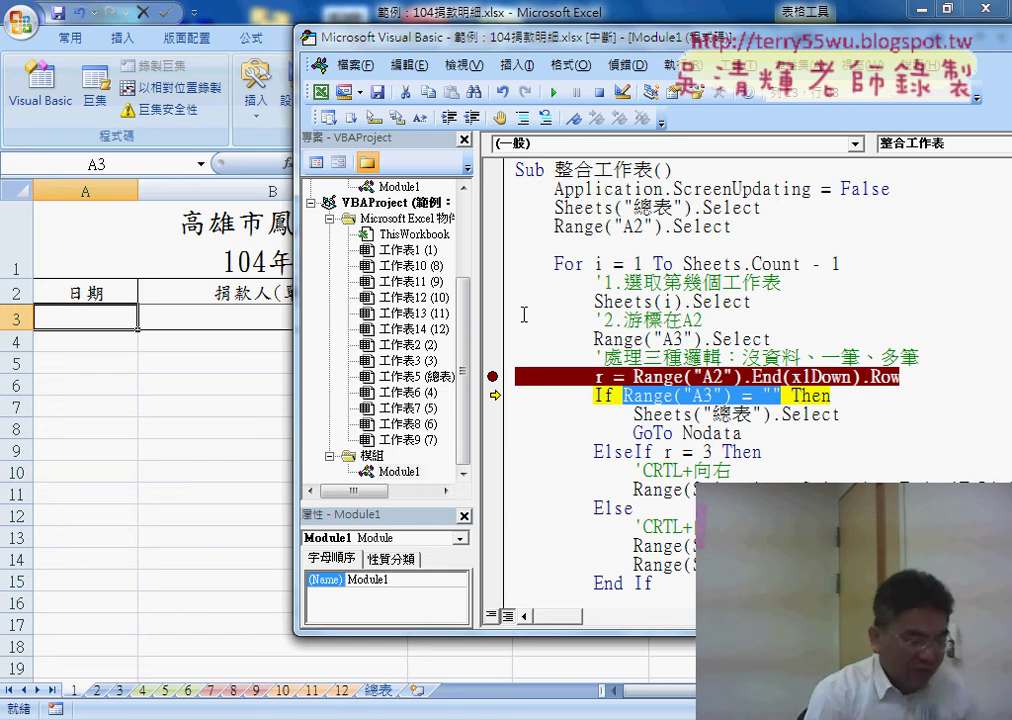
pyautogui.press('F8')
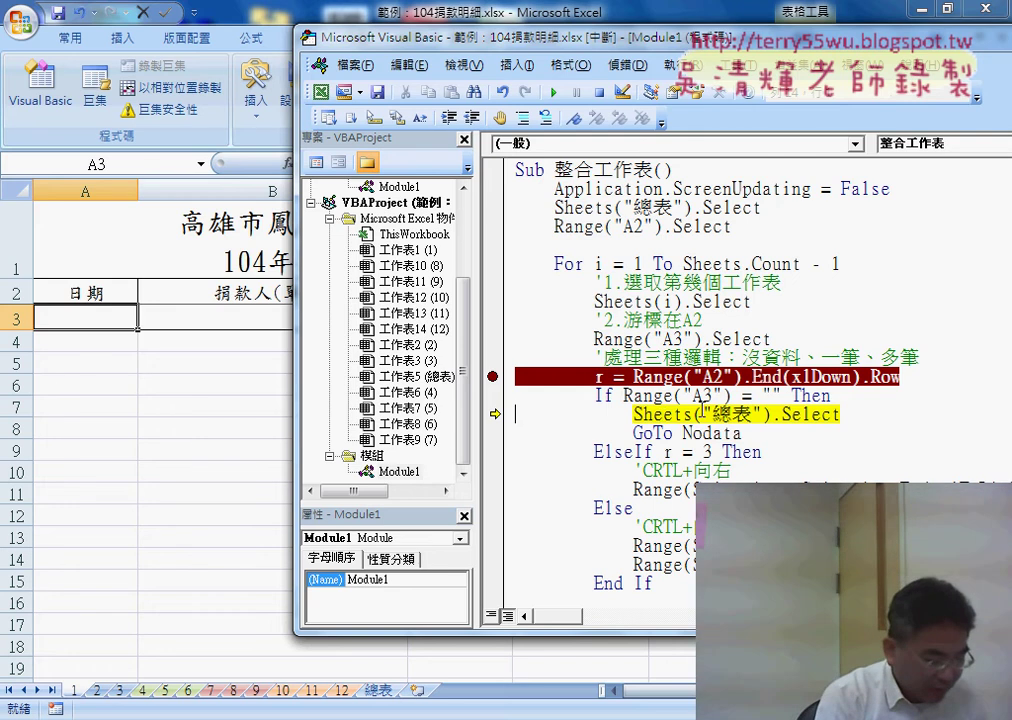
pyautogui.press('F8')
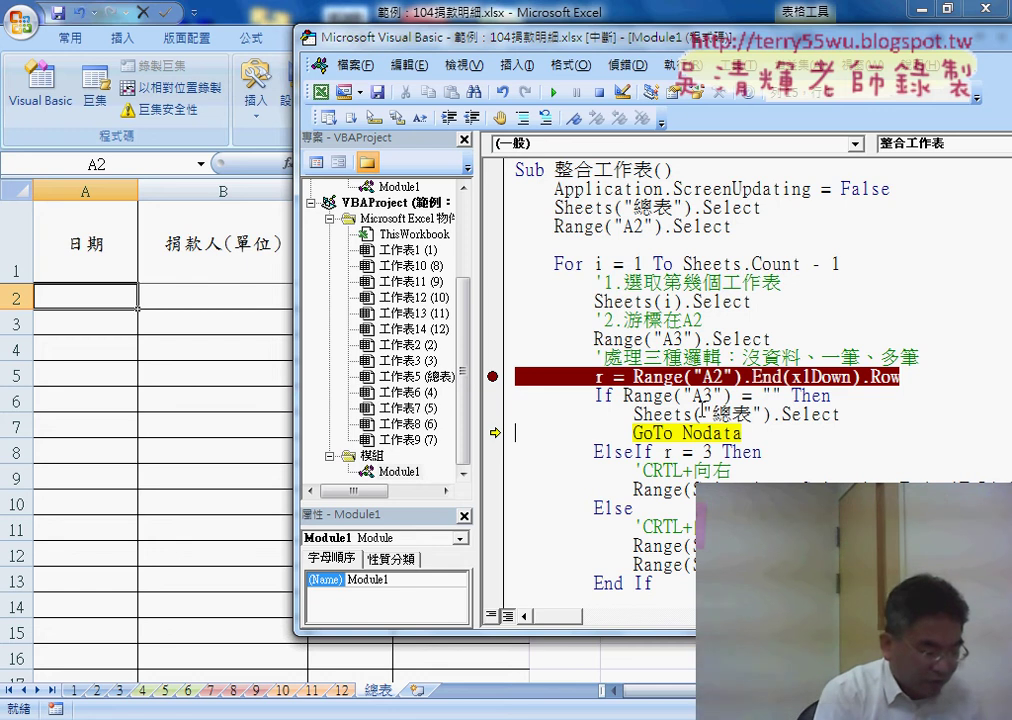
pyautogui.press('F8')
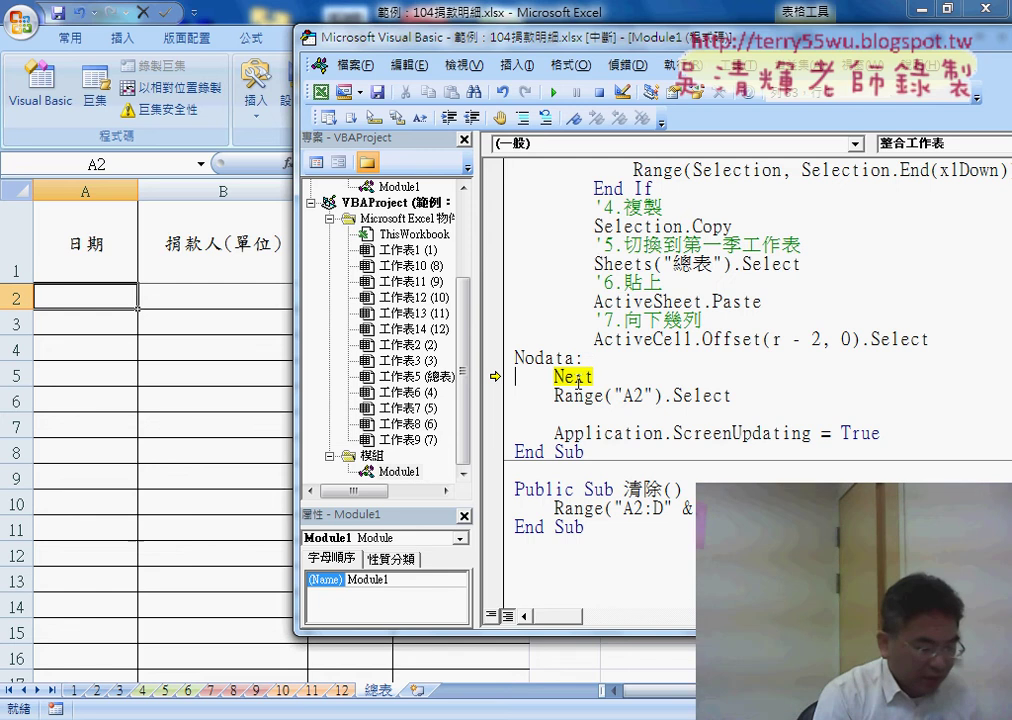
pyautogui.press('F8')
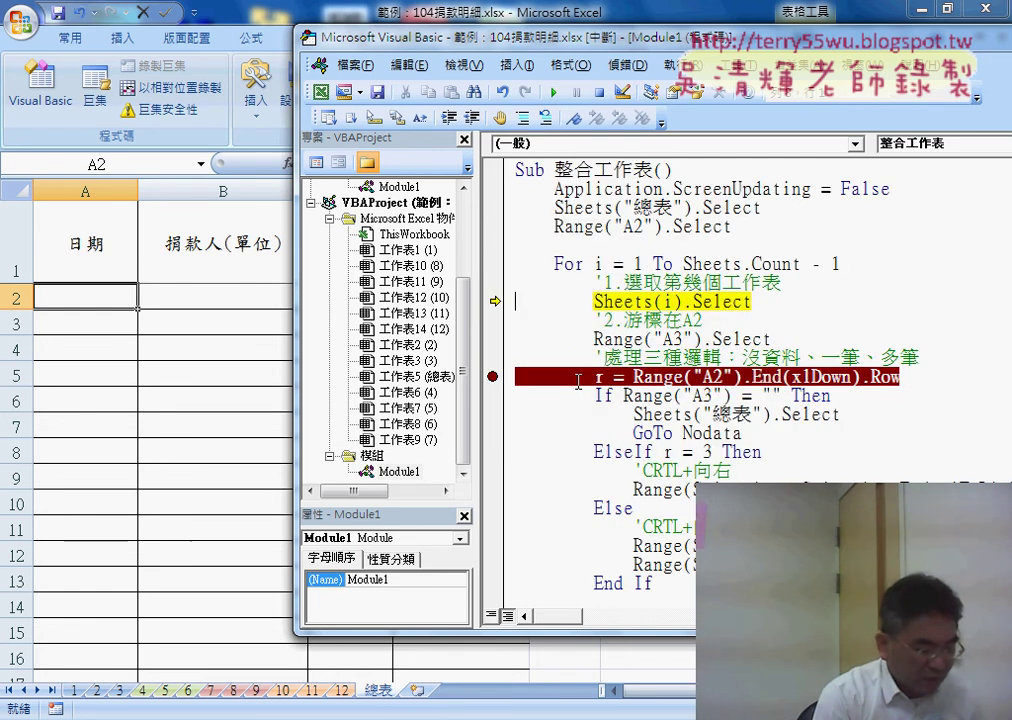
# Step through sheet 2 via the ElseIf r = 3 branch, copying its row and switching to 總表.
pyautogui.press('F8')
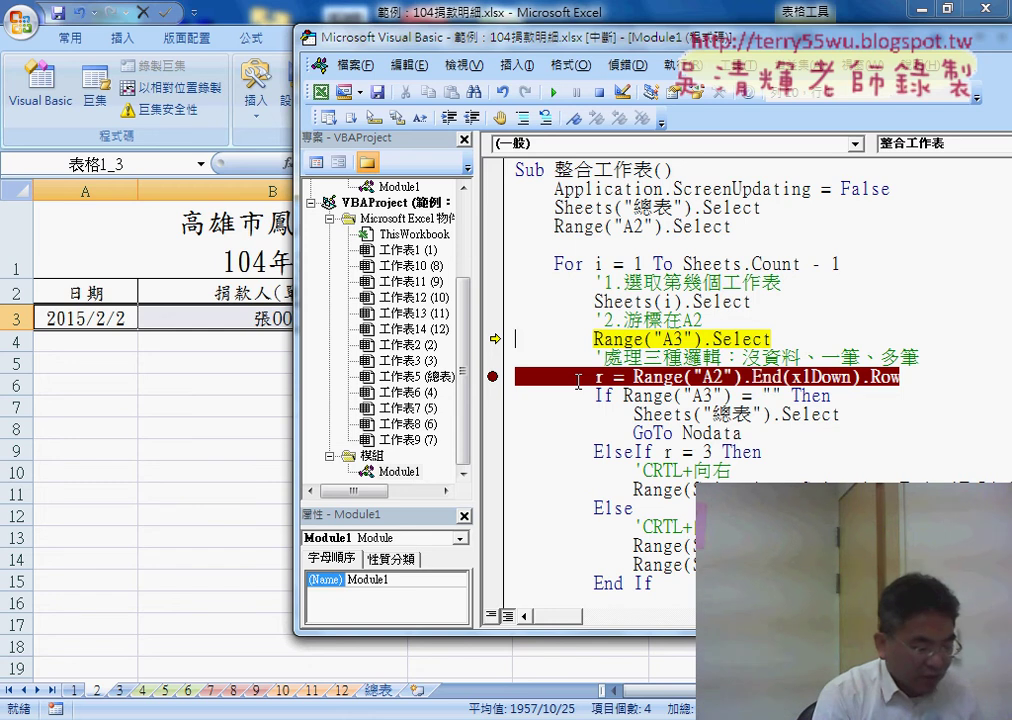
pyautogui.press('F8')
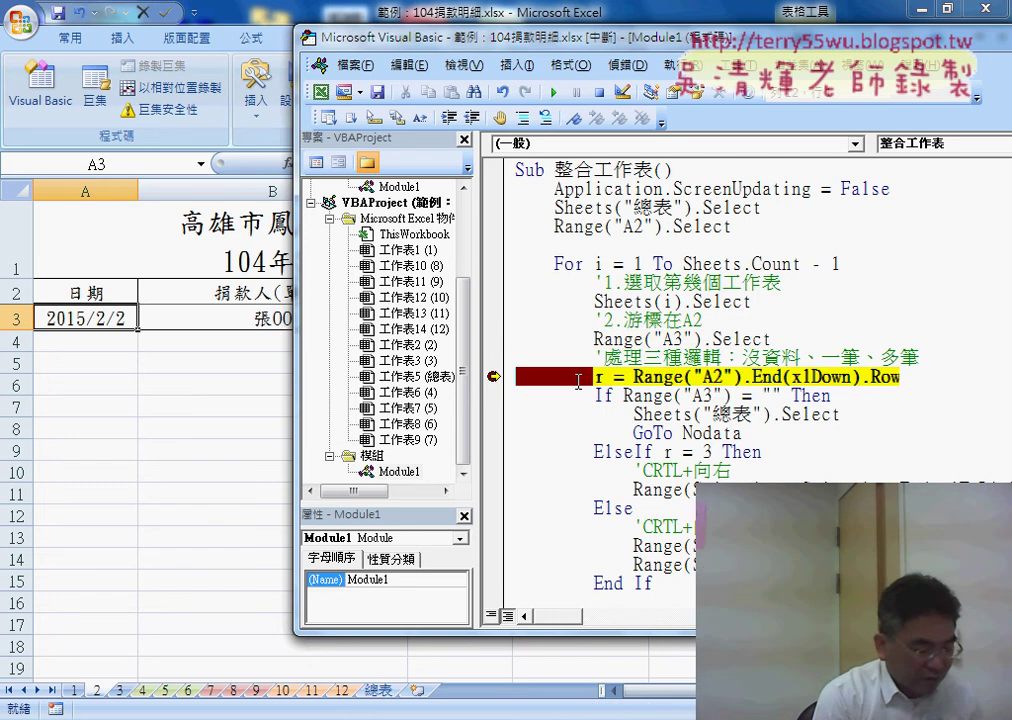
pyautogui.press('F8')
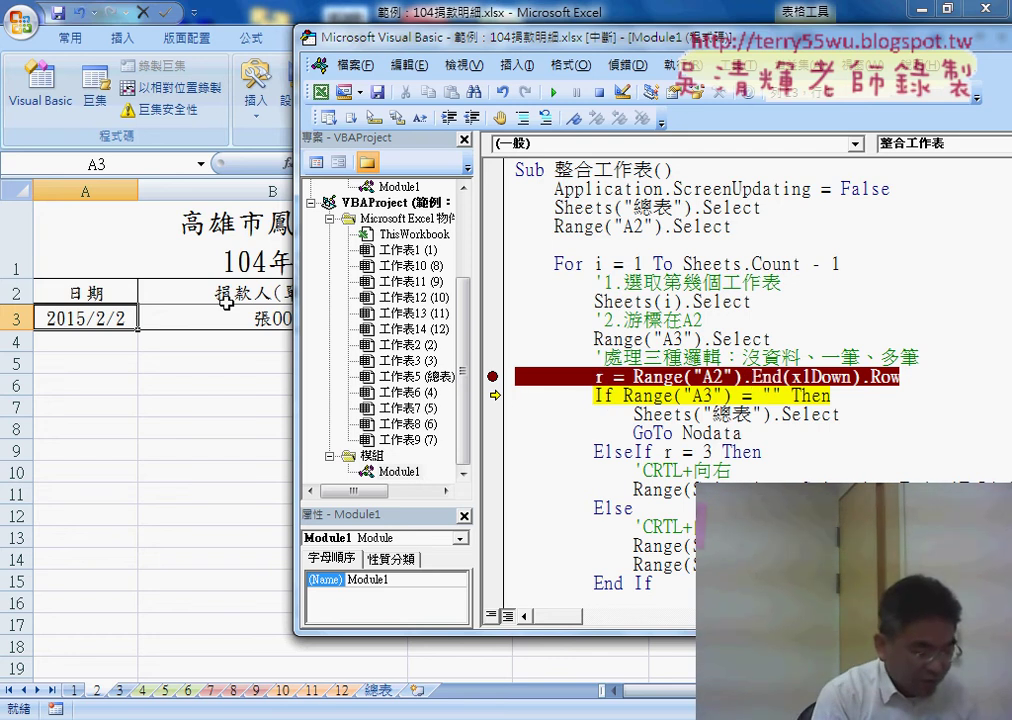
pyautogui.press('F8')
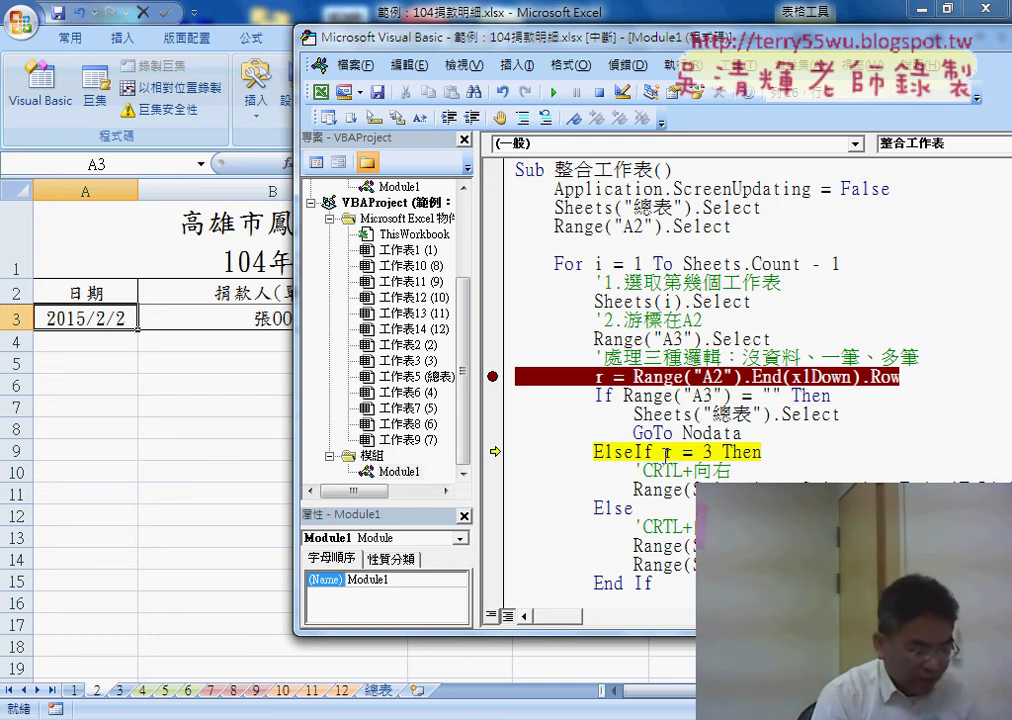
pyautogui.press('F8')
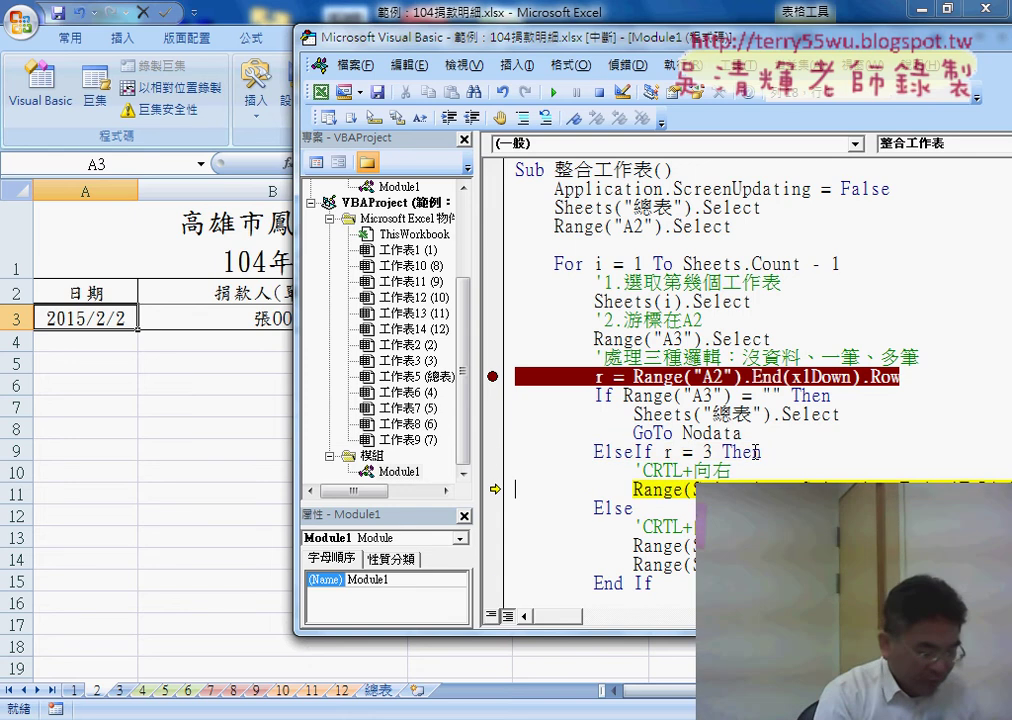
pyautogui.press('F8')
pyautogui.press('F8')
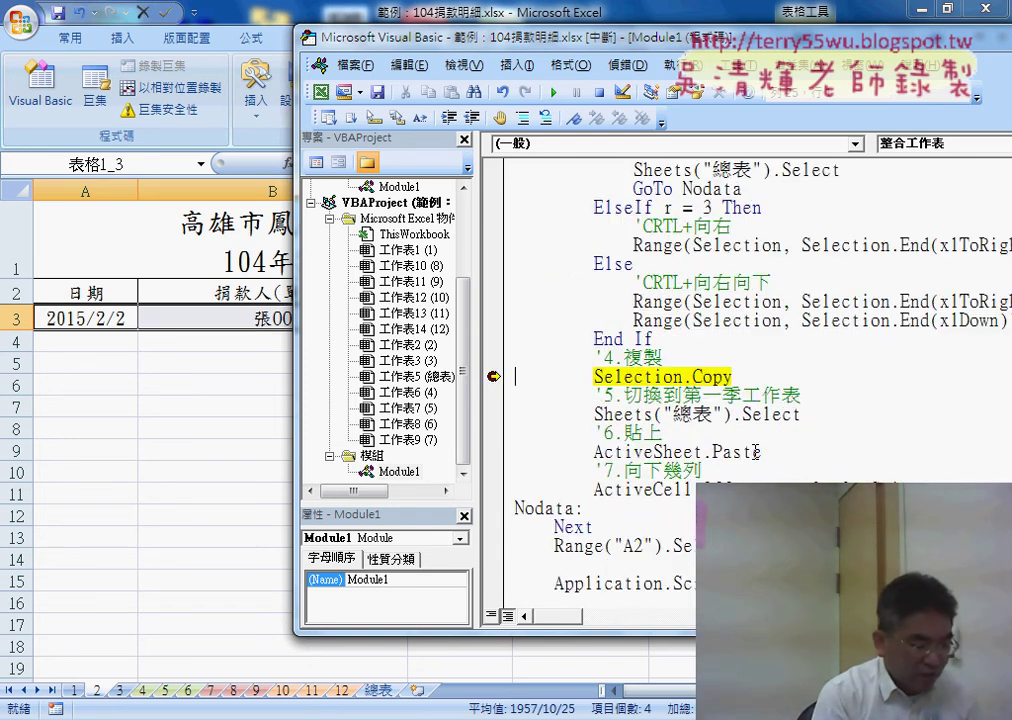
pyautogui.press('F8')
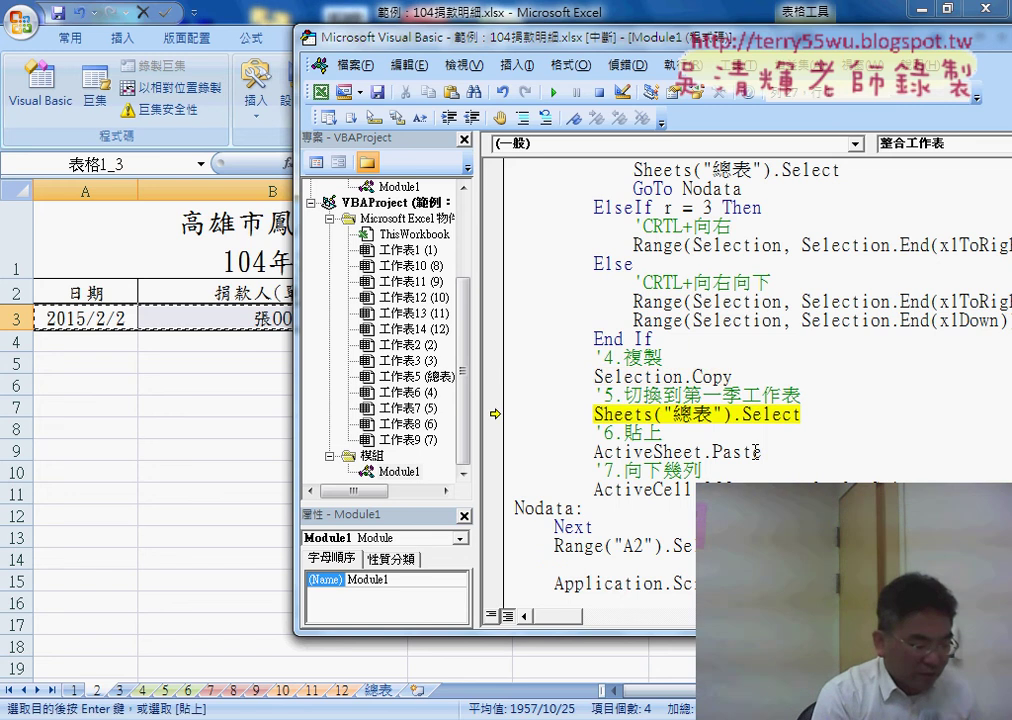
pyautogui.press('F8')
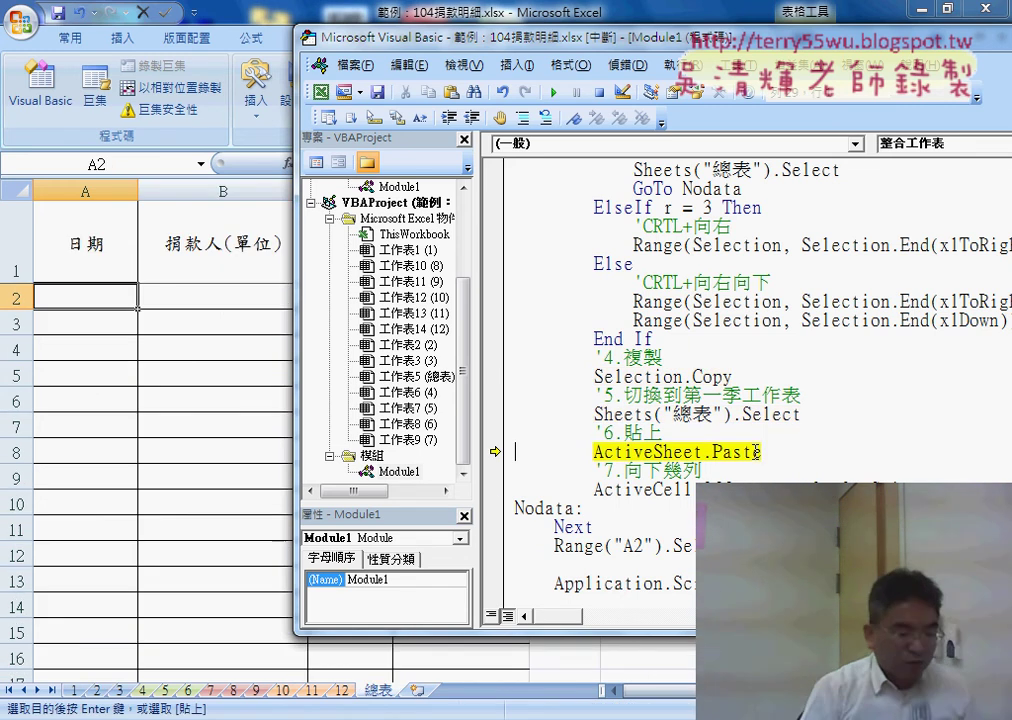
pyautogui.press('F8')
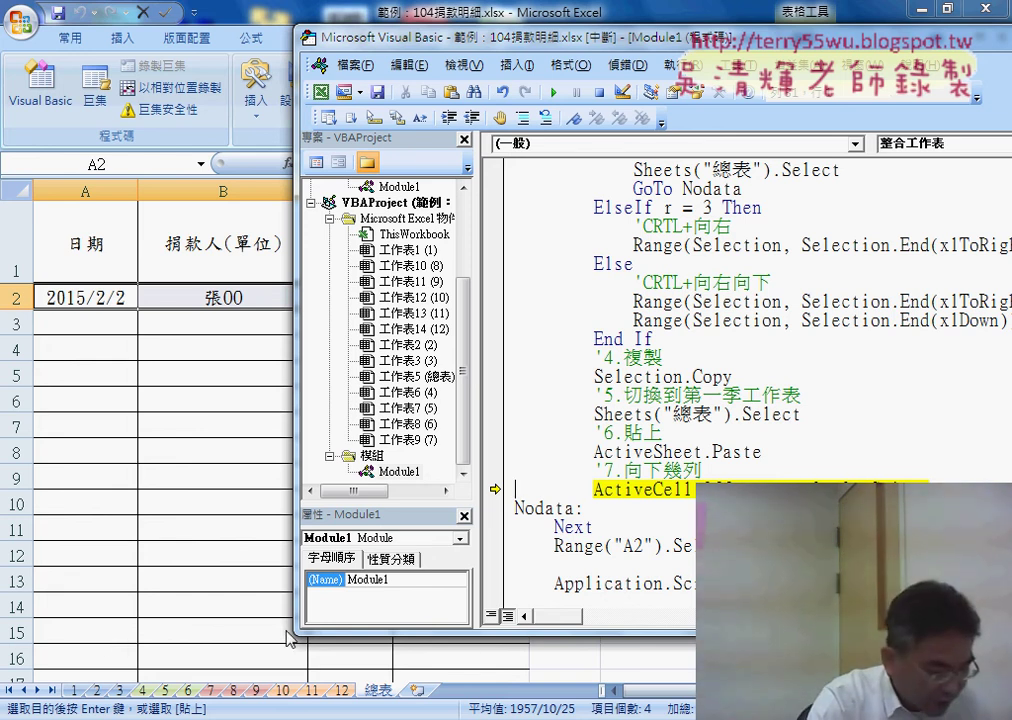
pyautogui.moveTo(472, 388); pyautogui.dragTo(473, 314)
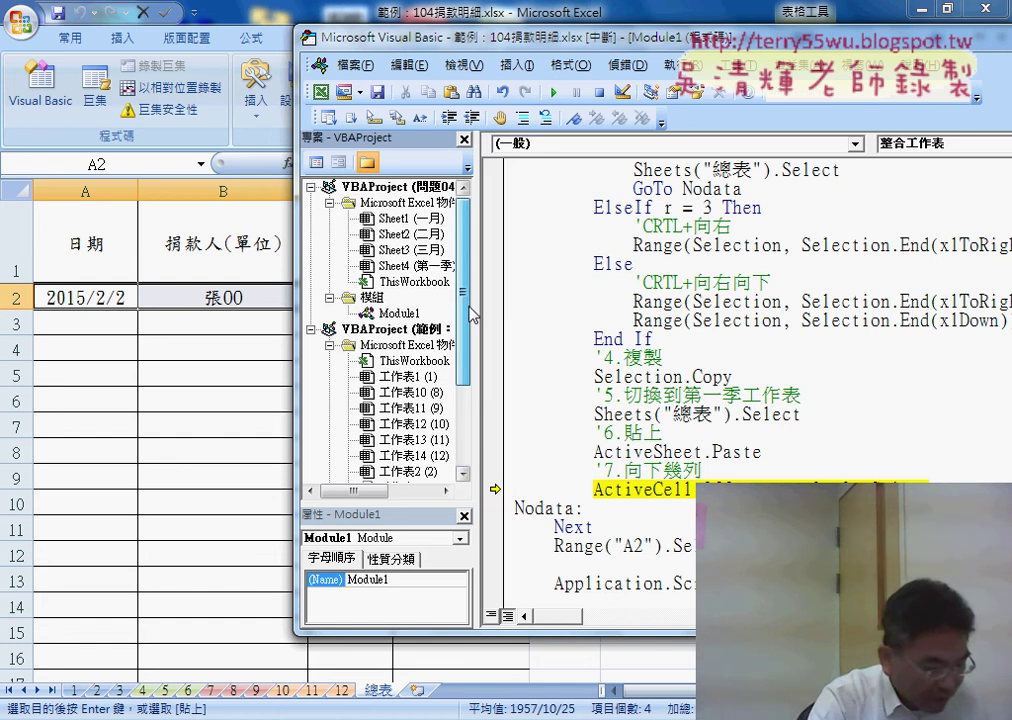
pyautogui.doubleClick(397, 315)
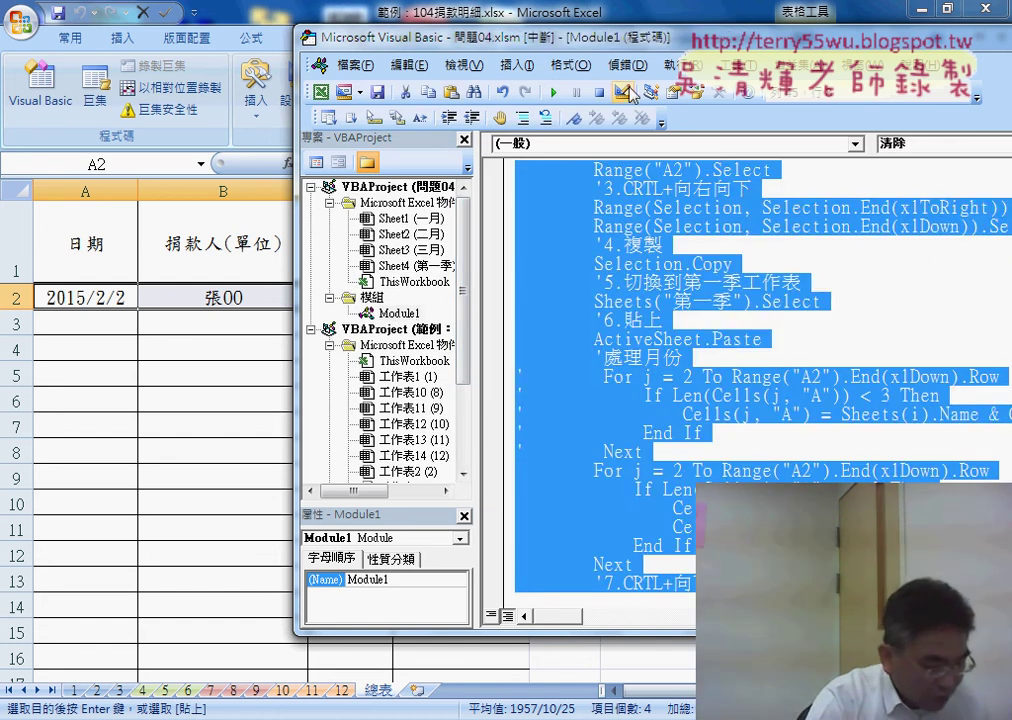
pyautogui.moveTo(612, 37); pyautogui.dragTo(365, 25)
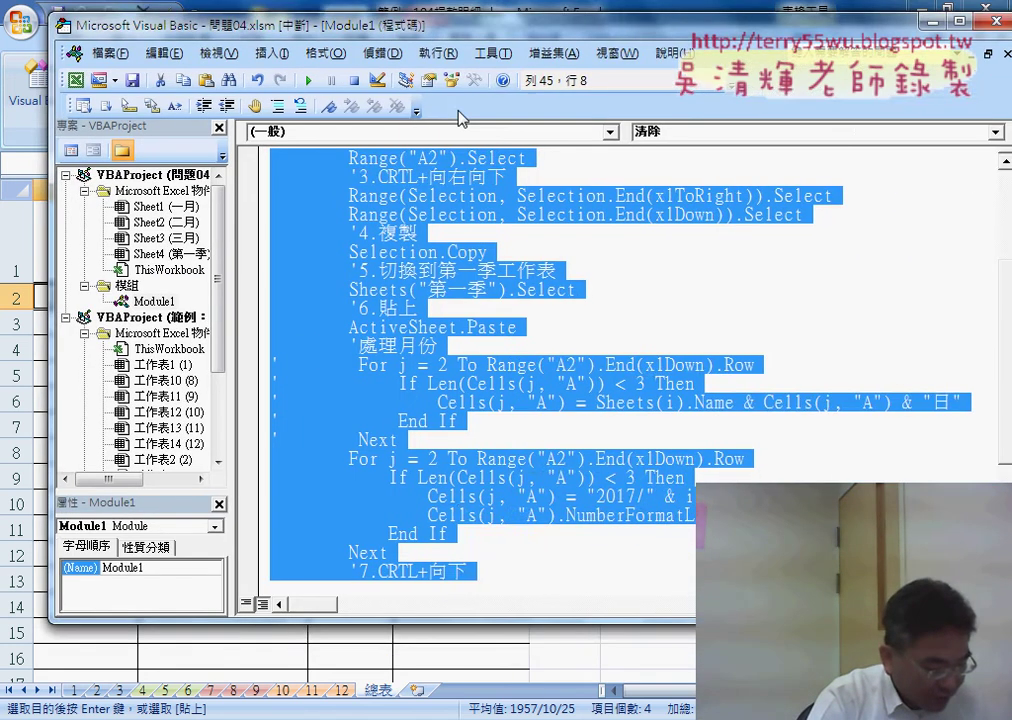
pyautogui.scroll(-4, 599, 391)
pyautogui.click(588, 383)
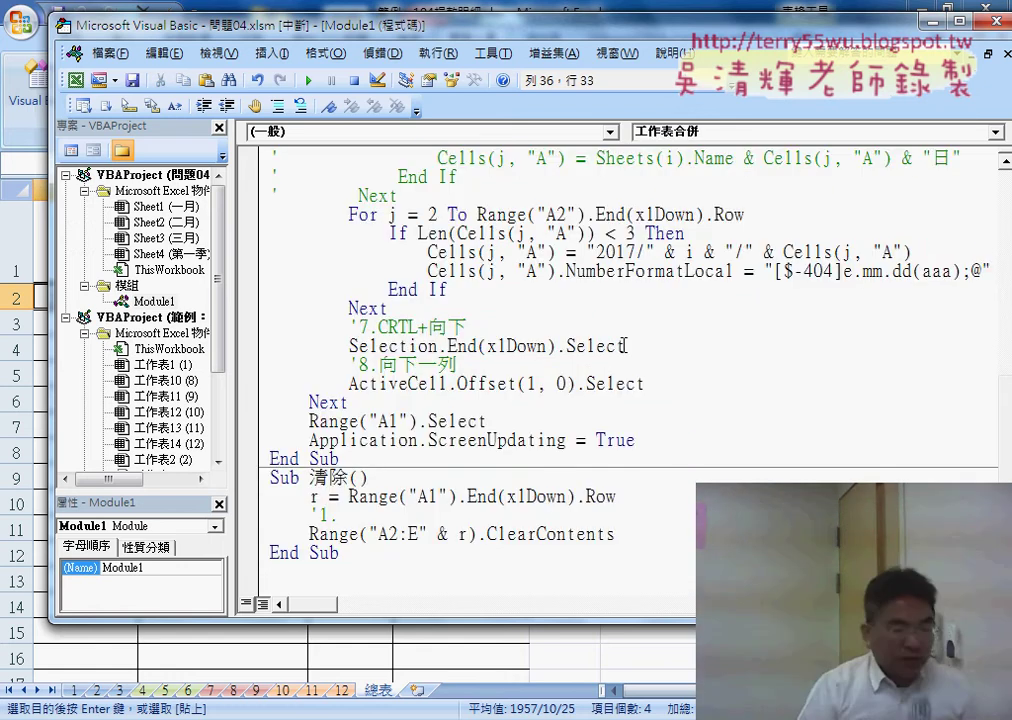
pyautogui.moveTo(624, 346); pyautogui.dragTo(272, 327)
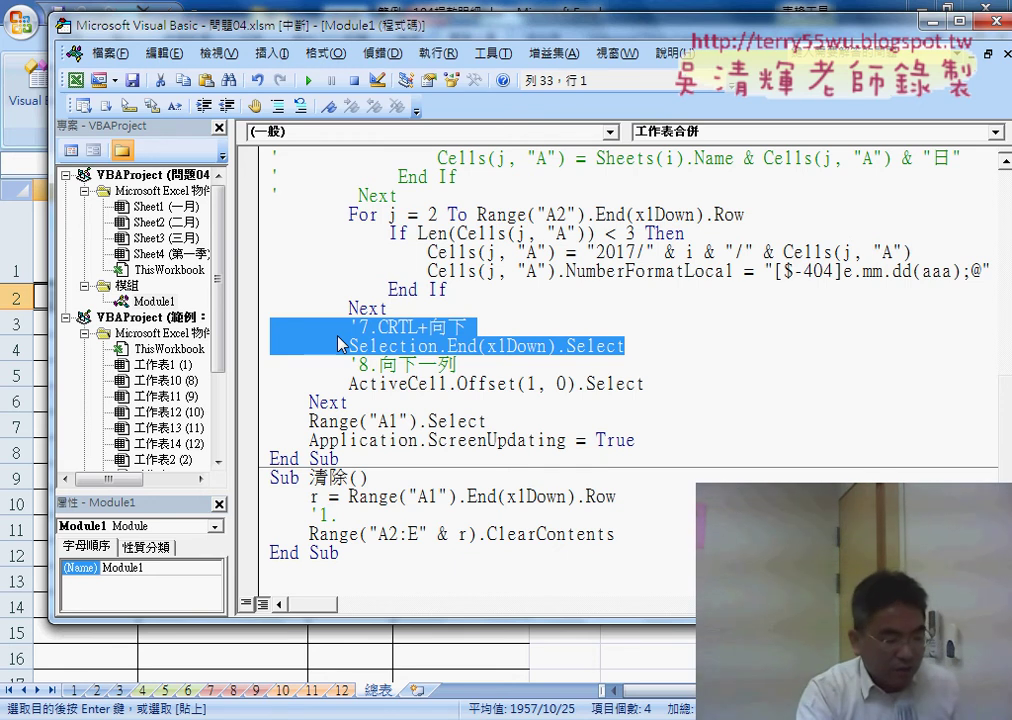
pyautogui.moveTo(536, 384); pyautogui.dragTo(527, 384)
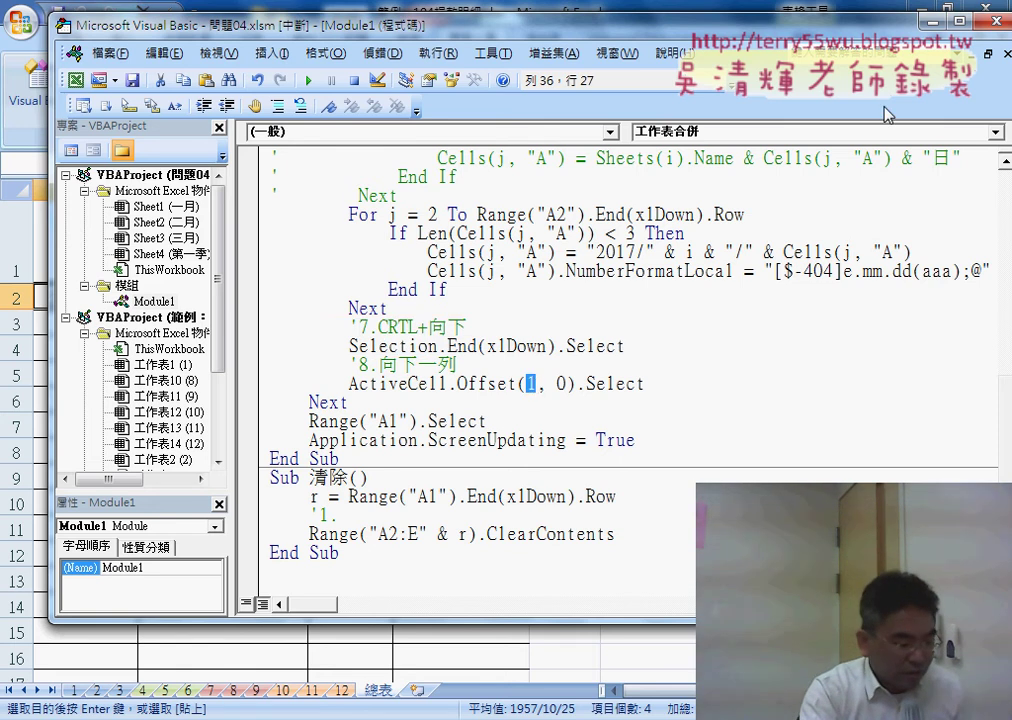
# Move the editor aside, highlight Offset, and step over ActiveCell.Offset(r - 2, 0).Select to reach row 3.
pyautogui.press('F8')
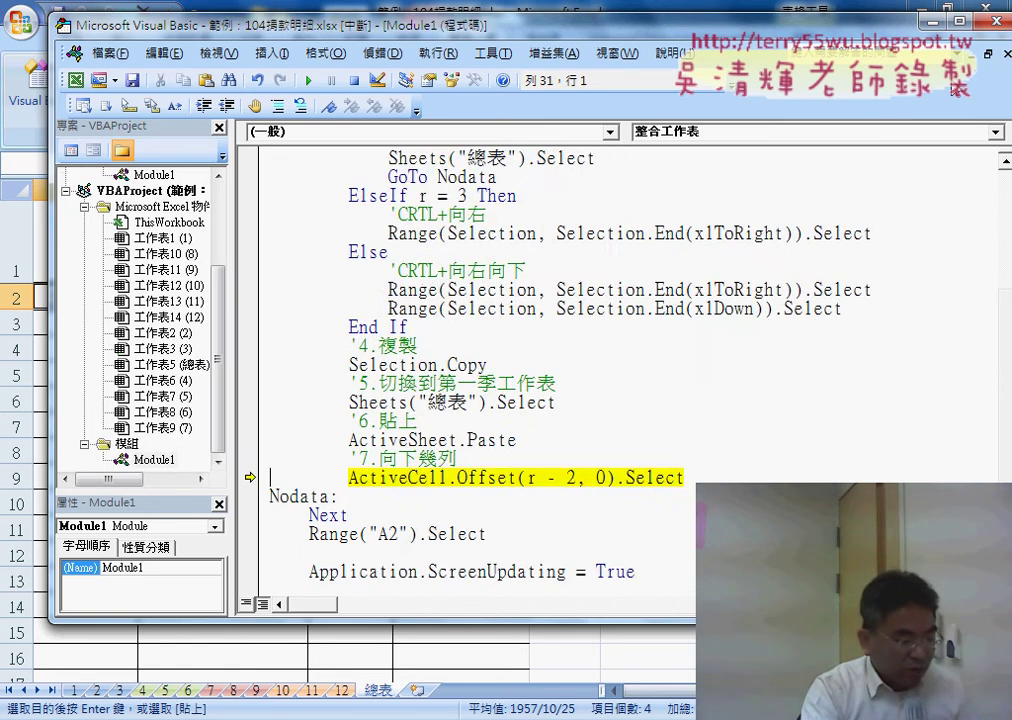
pyautogui.moveTo(534, 30); pyautogui.dragTo(806, 40)
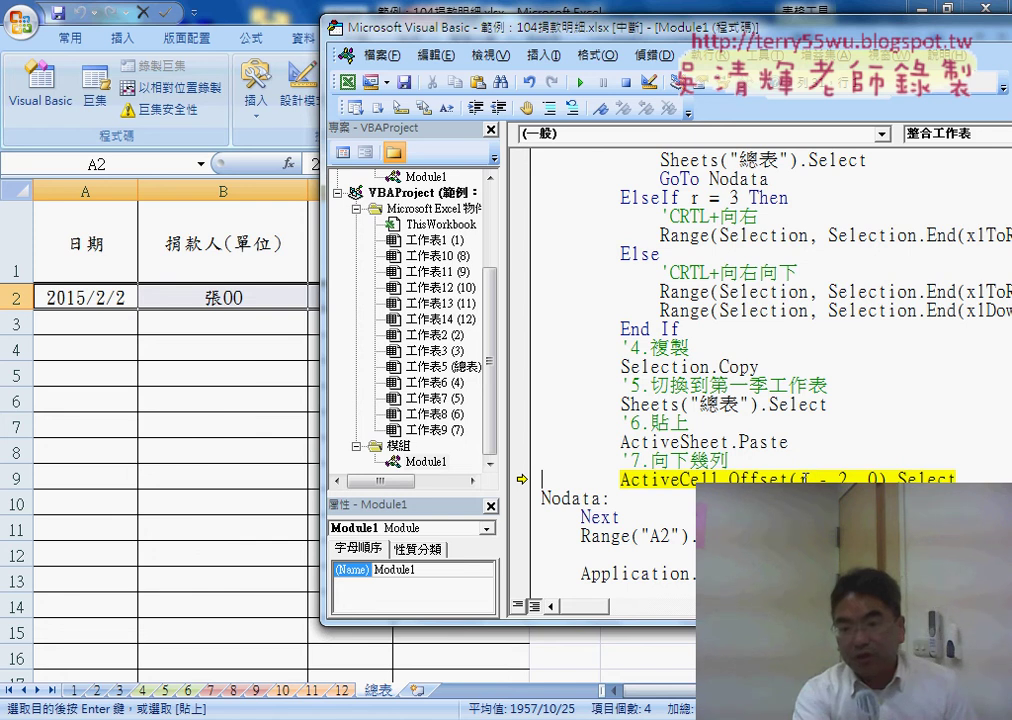
pyautogui.moveTo(728, 479); pyautogui.dragTo(790, 479)
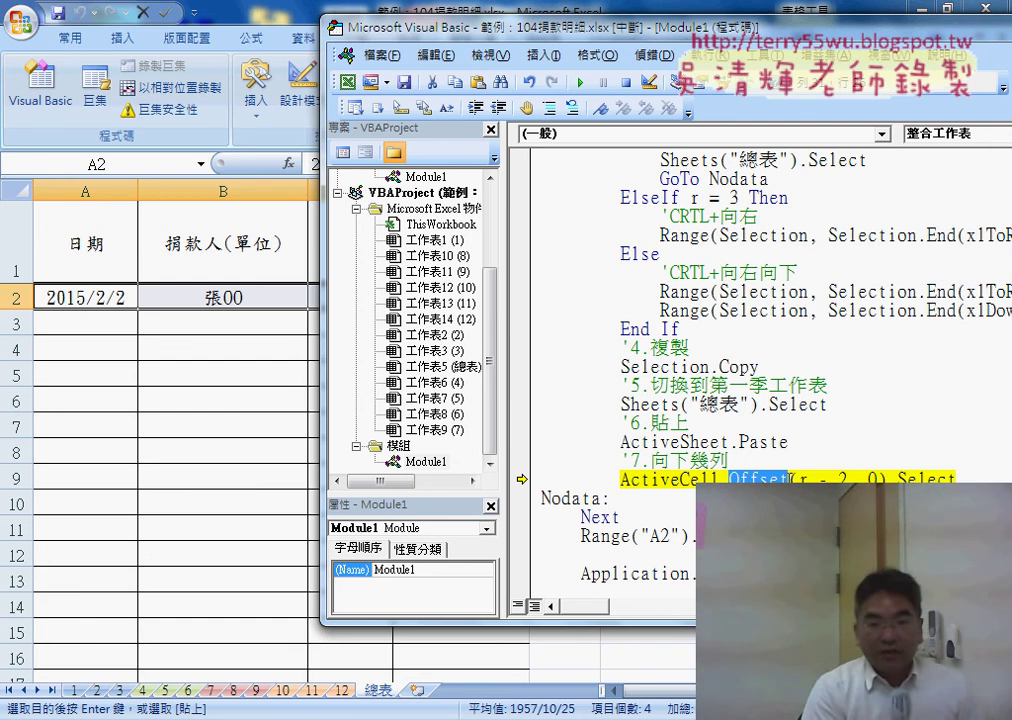
pyautogui.press('F8')
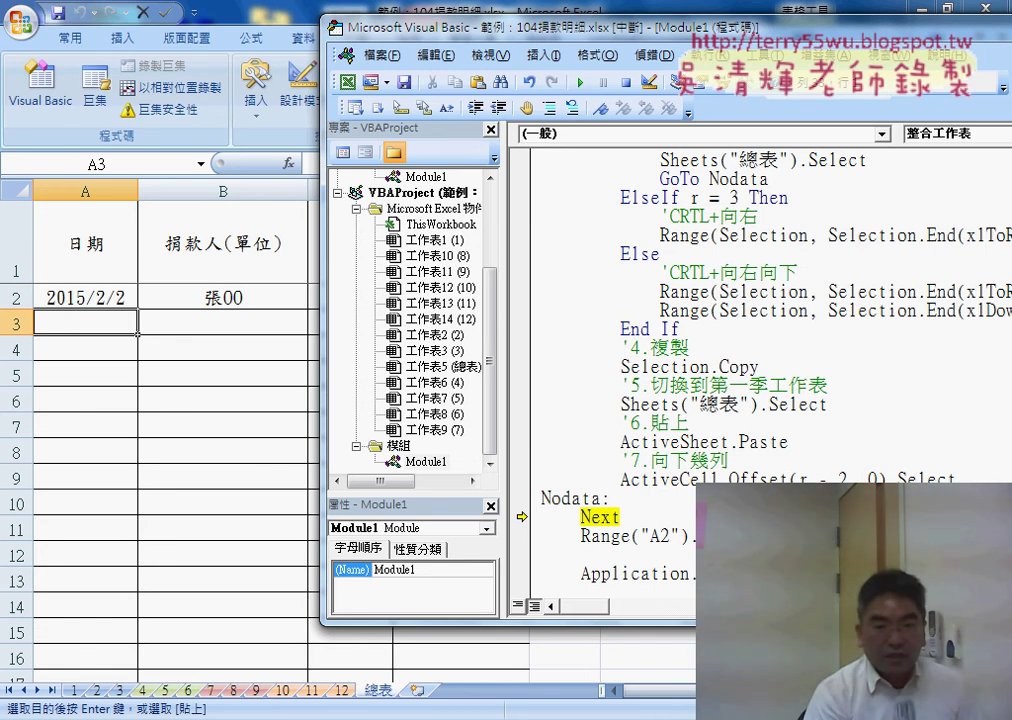
# Step through sheet 3, pasting March's four donation rows into 總表 rows 3–6, then loop to April.
pyautogui.press('F8')
pyautogui.press('F8')
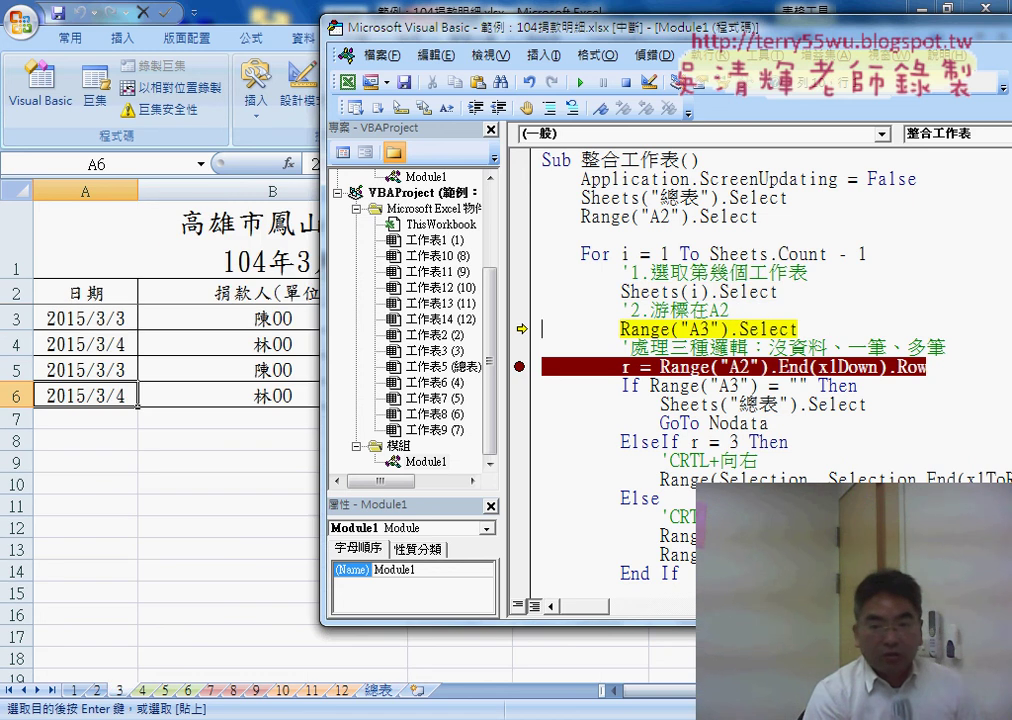
pyautogui.press('F8')
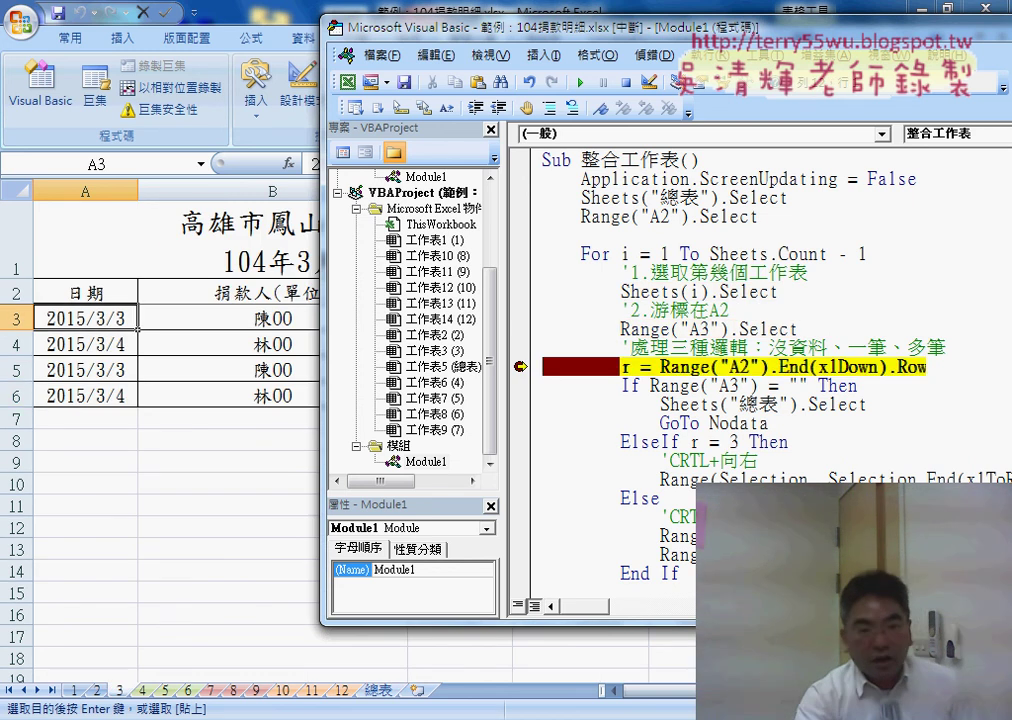
pyautogui.press('F8')
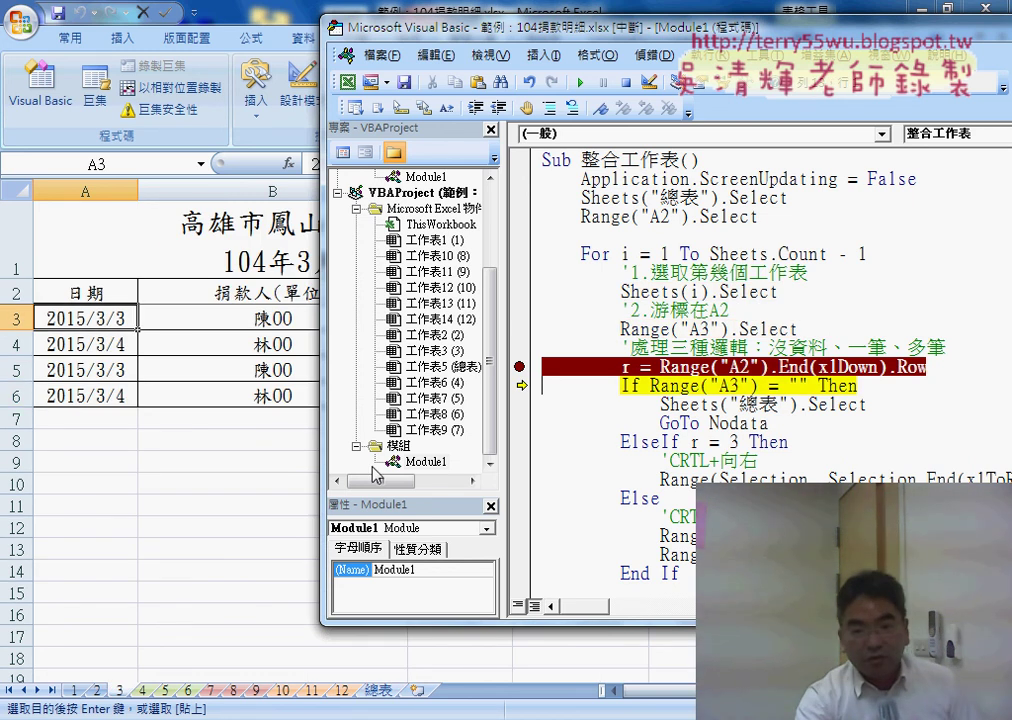
pyautogui.moveTo(626, 368)
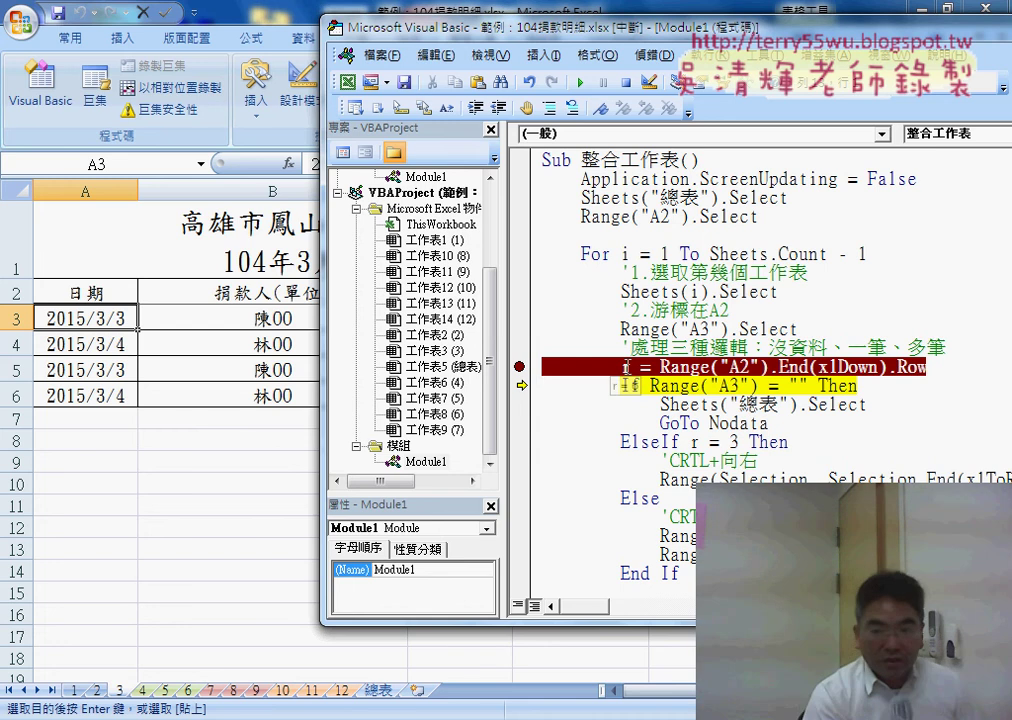
pyautogui.press('F8')
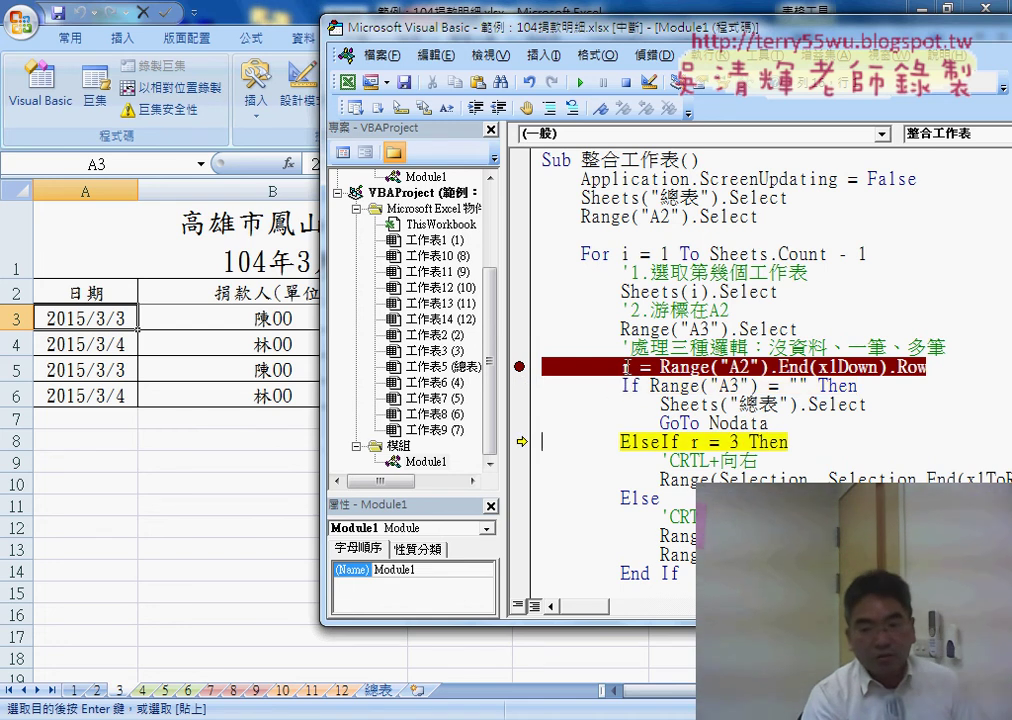
pyautogui.press('F8')
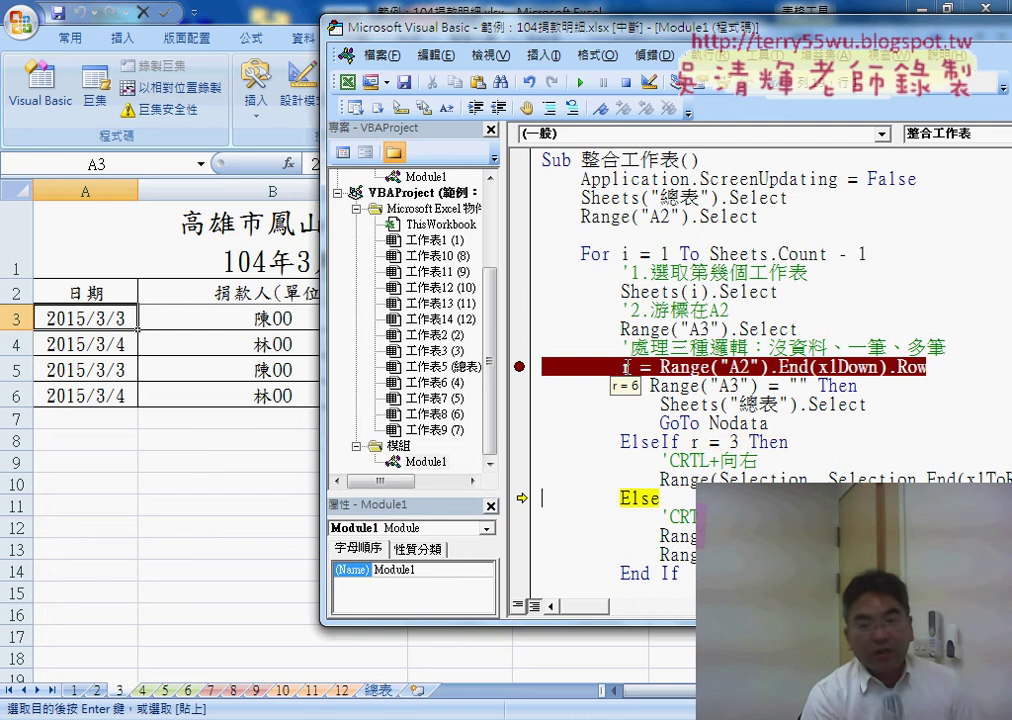
pyautogui.press('F8')
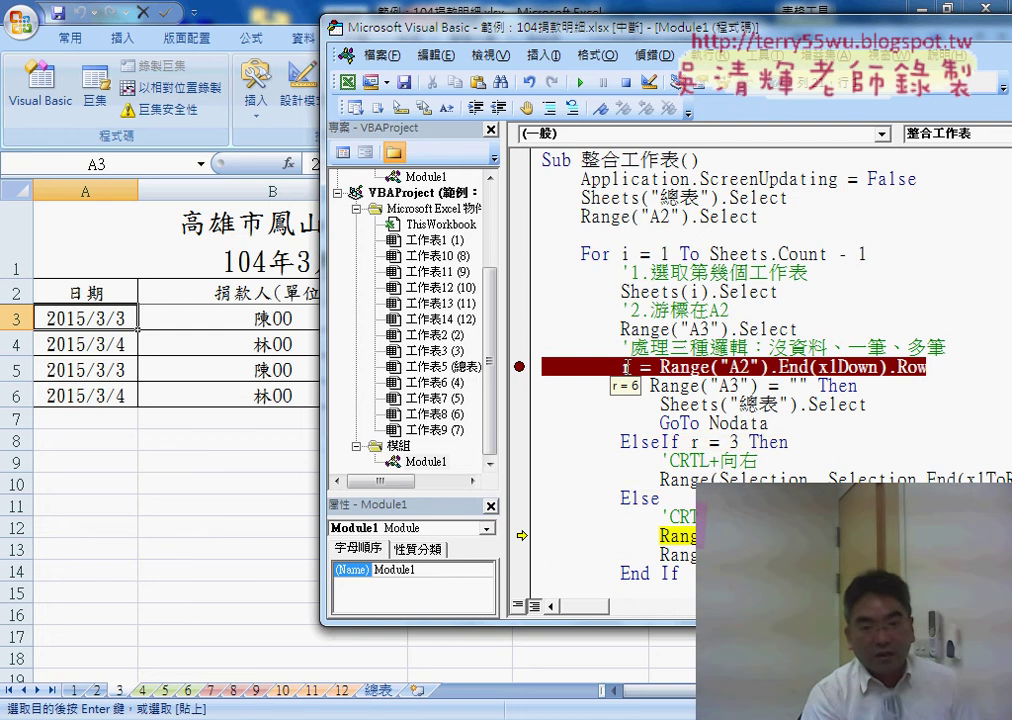
pyautogui.press('F8')
pyautogui.press('F8')
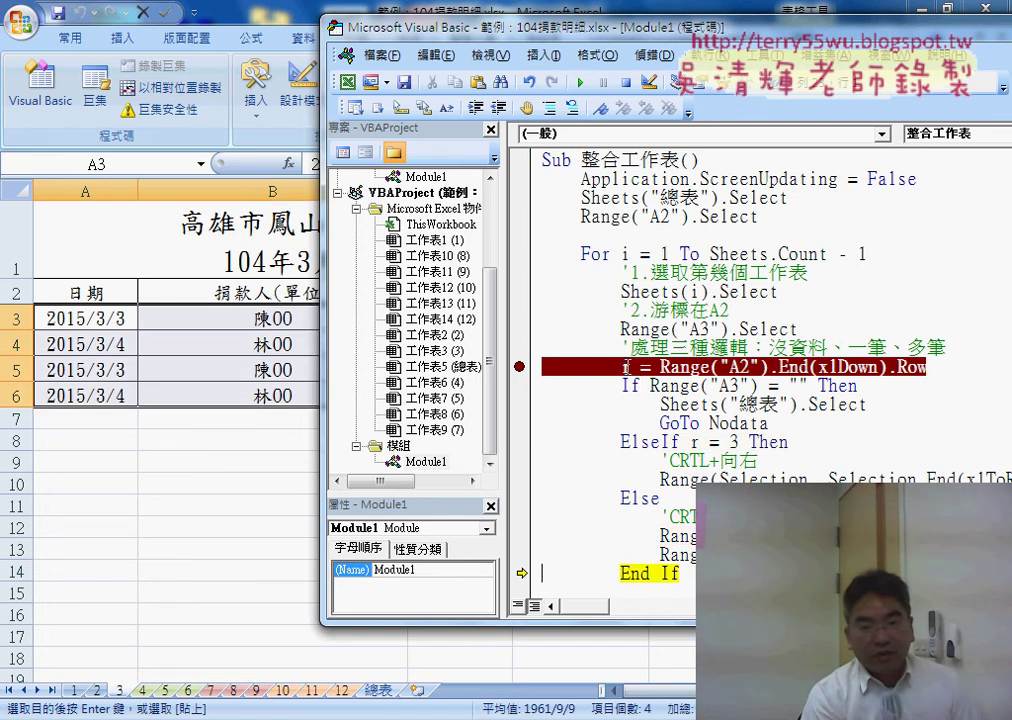
pyautogui.press('F8')
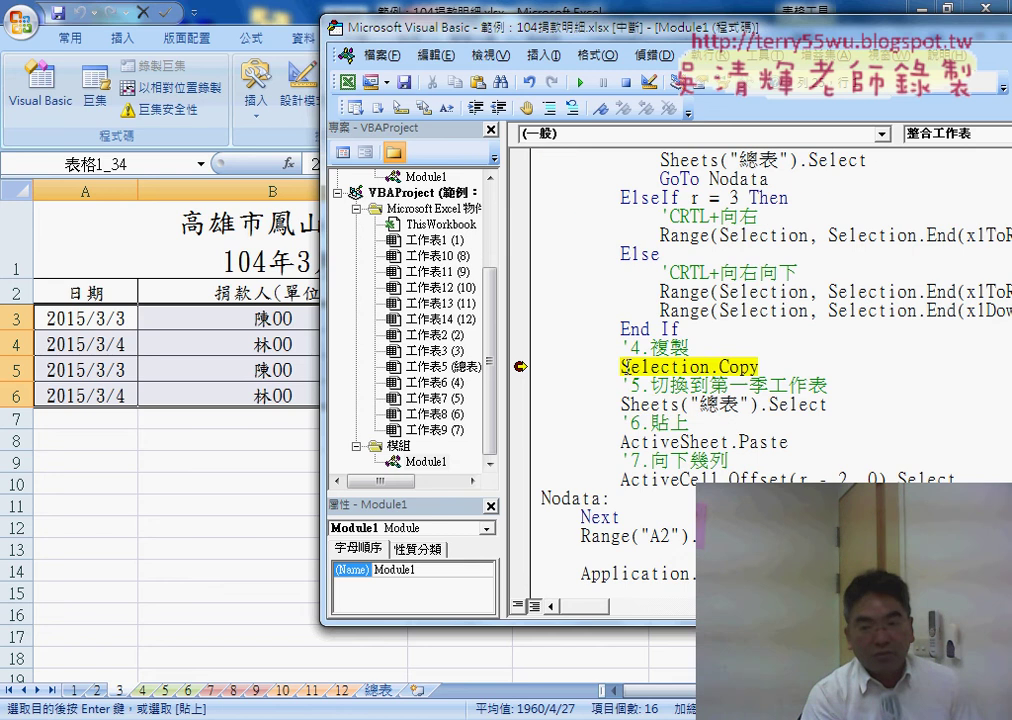
pyautogui.press('F8')
pyautogui.press('F8')
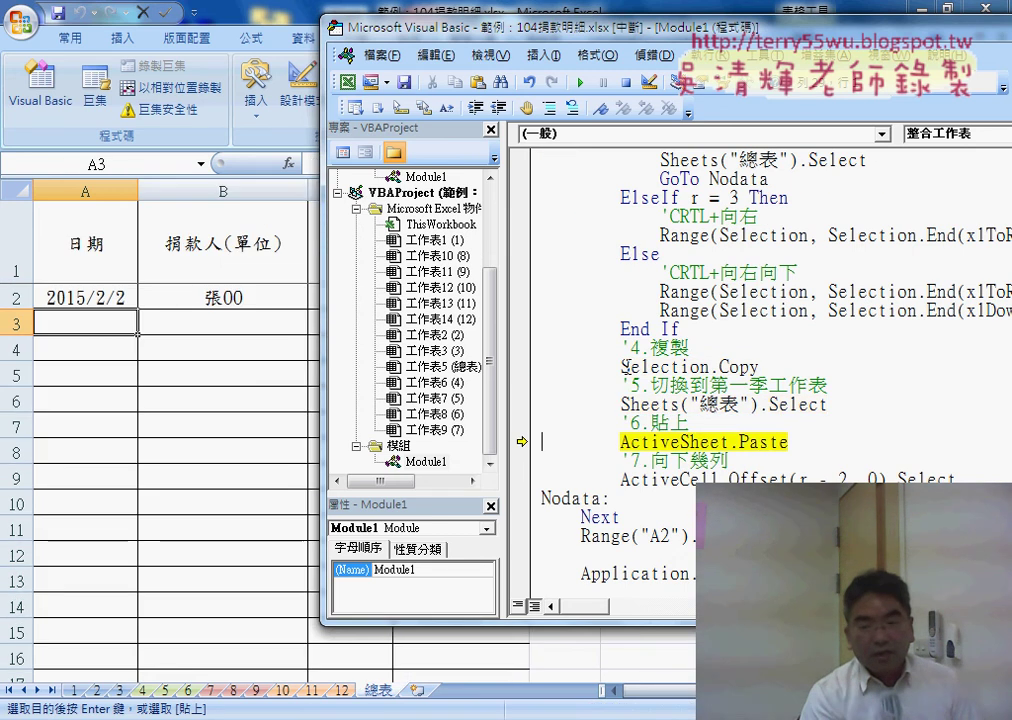
pyautogui.press('F8')
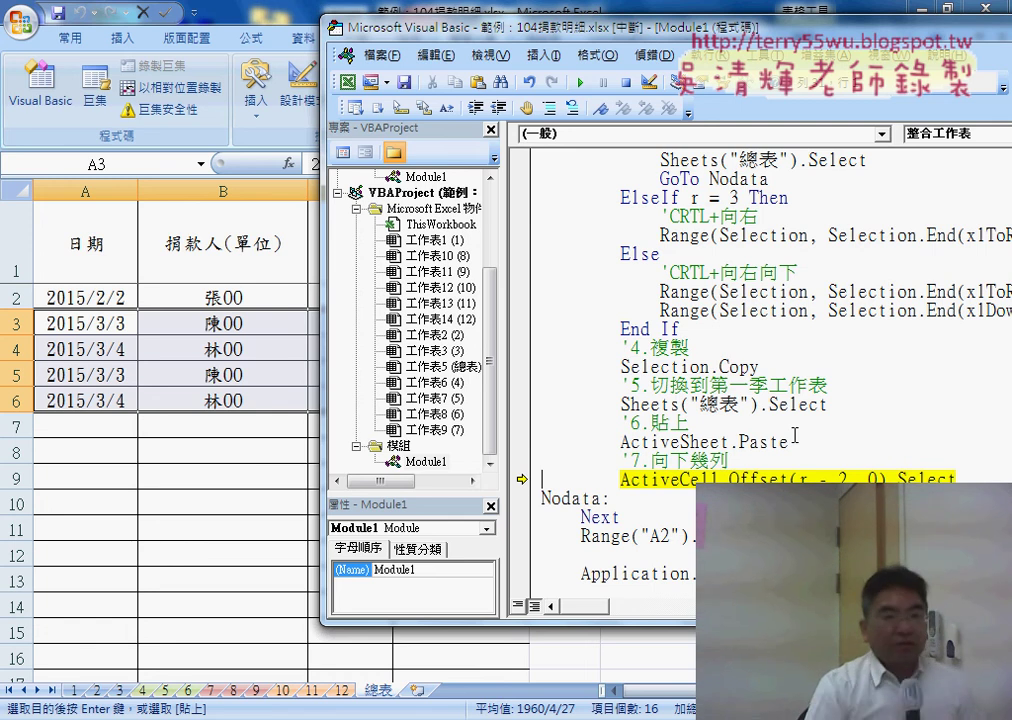
pyautogui.press('F8')
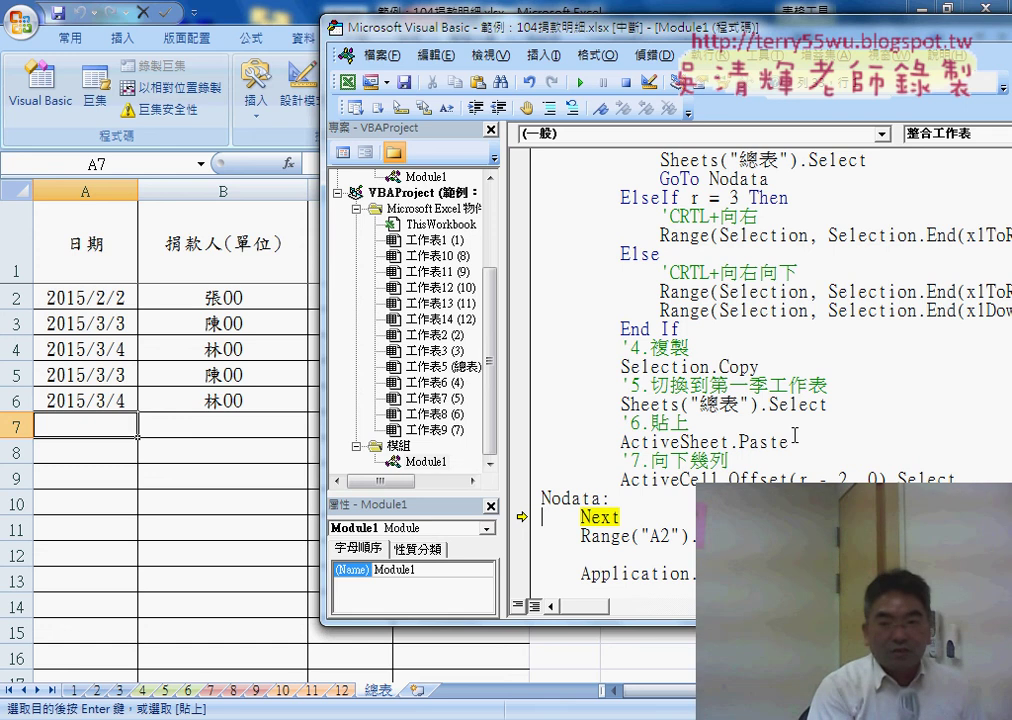
pyautogui.press('F8')
pyautogui.press('F8')
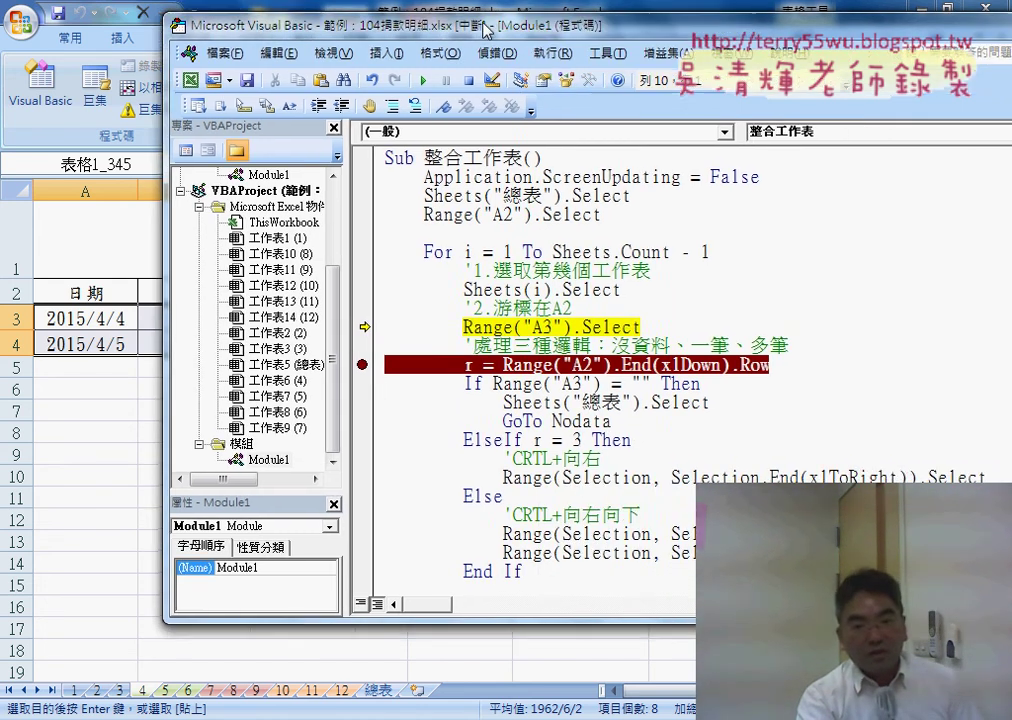
# Resume the macro, toggle off the row-count breakpoint with F9, and highlight the ActiveCell.Offset line.
pyautogui.moveTo(658, 31); pyautogui.dragTo(448, 30)
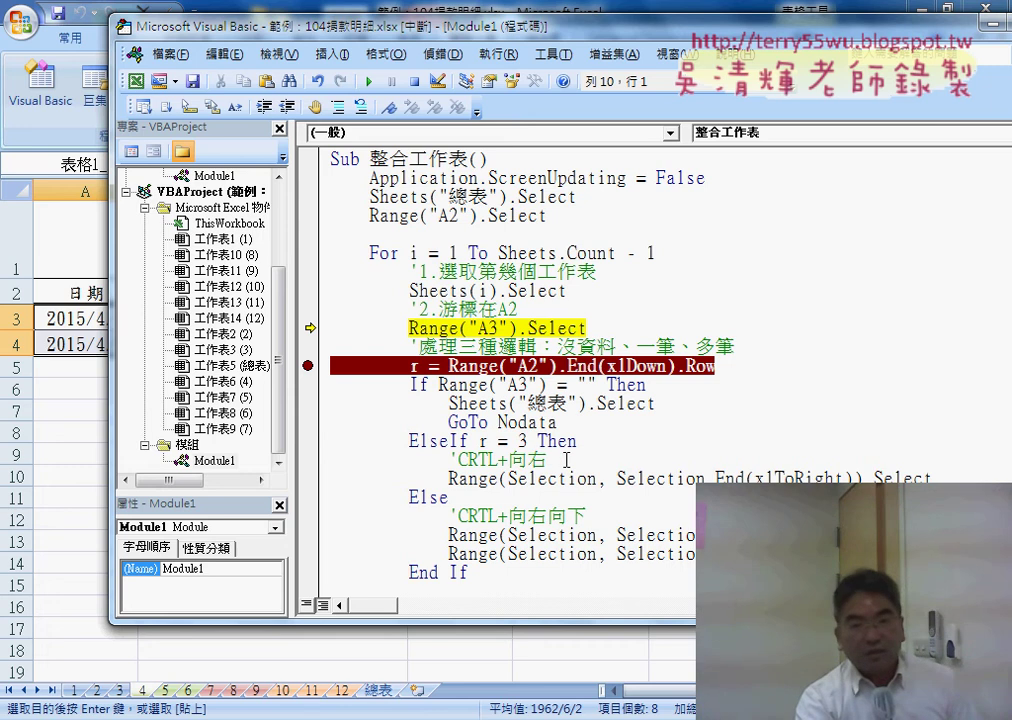
pyautogui.scroll(-3, 566, 460)
pyautogui.scroll(-2, 580, 472)
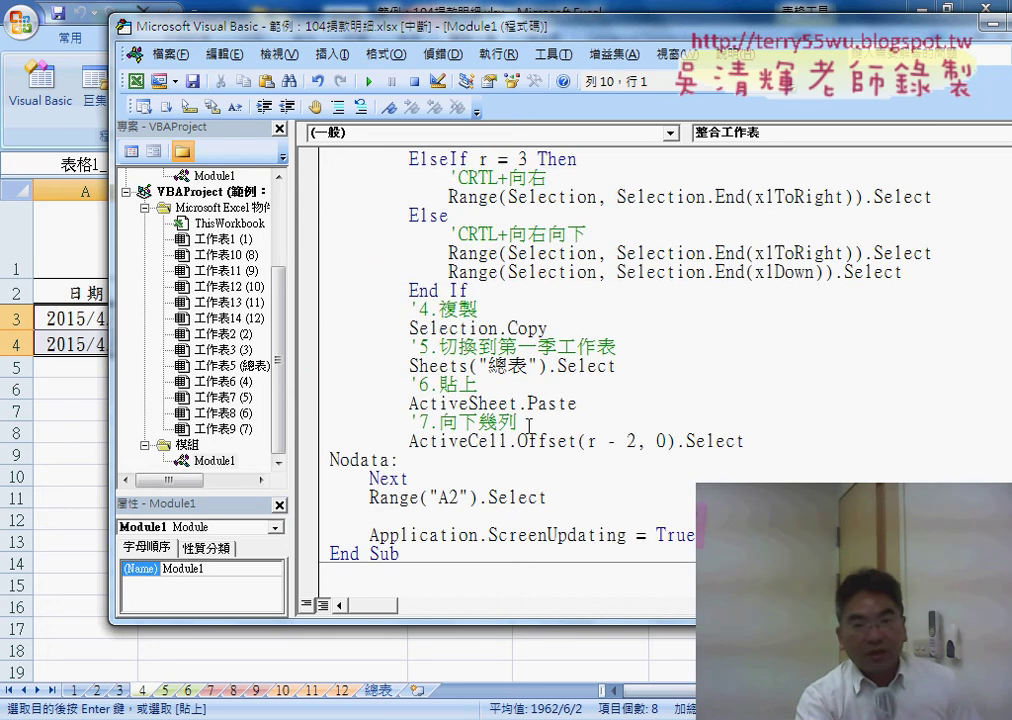
pyautogui.moveTo(408, 35); pyautogui.dragTo(561, 36)
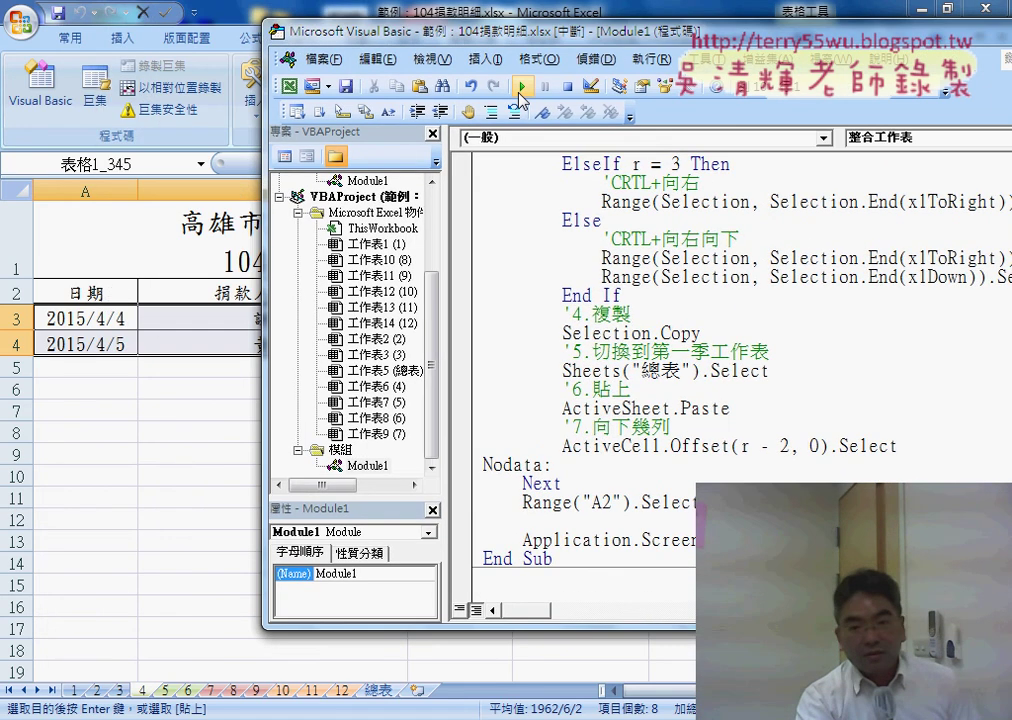
pyautogui.click(521, 90)
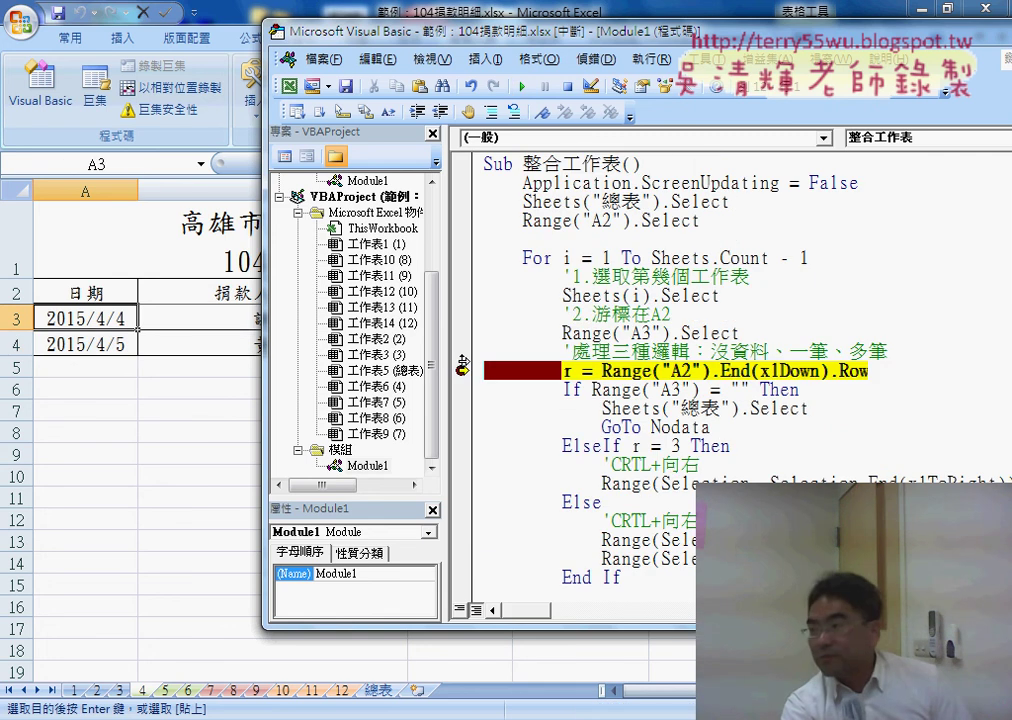
pyautogui.press('F9')
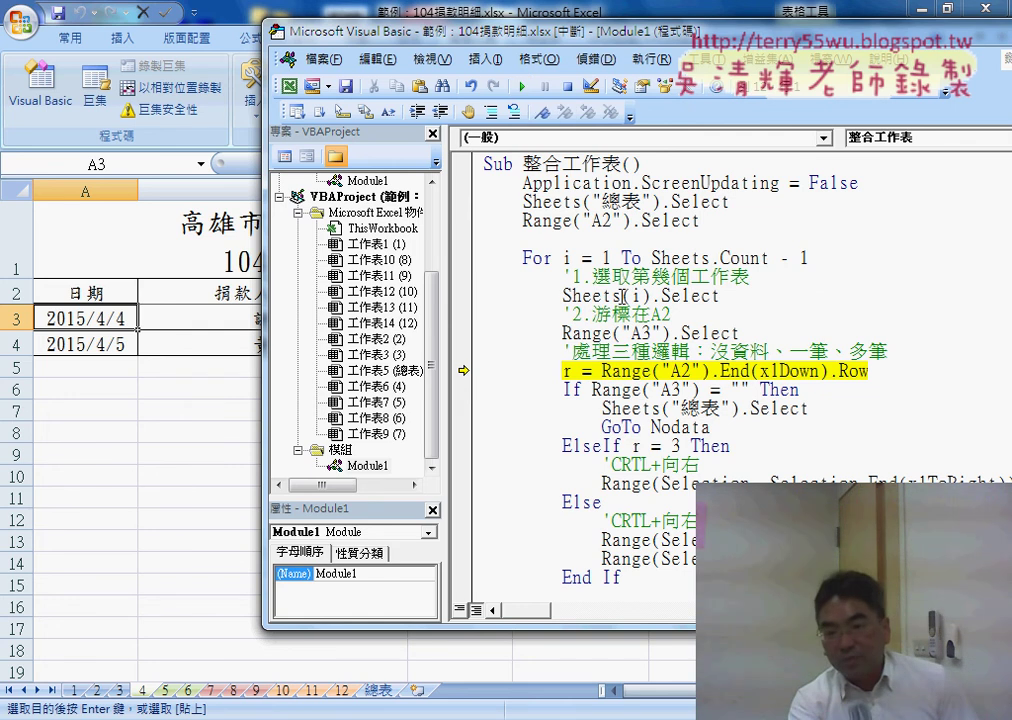
pyautogui.scroll(-3, 484, 370)
pyautogui.scroll(-1, 484, 370)
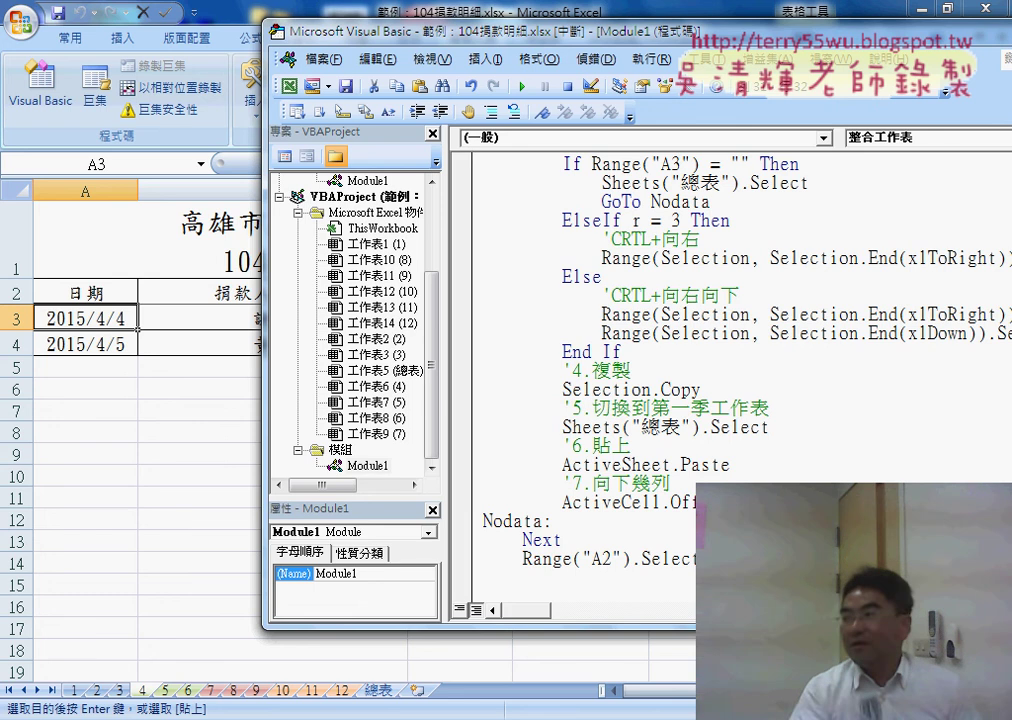
pyautogui.moveTo(563, 502); pyautogui.dragTo(780, 502)
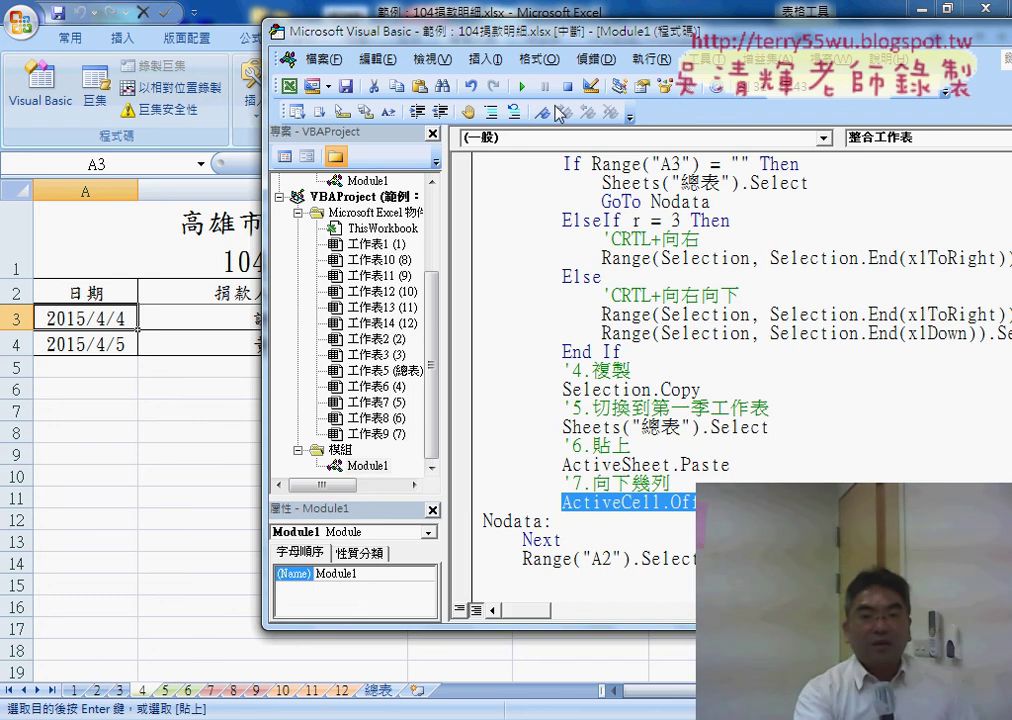
# Finish the run and comment out both Application.ScreenUpdating lines with an apostrophe.
pyautogui.click(521, 86)
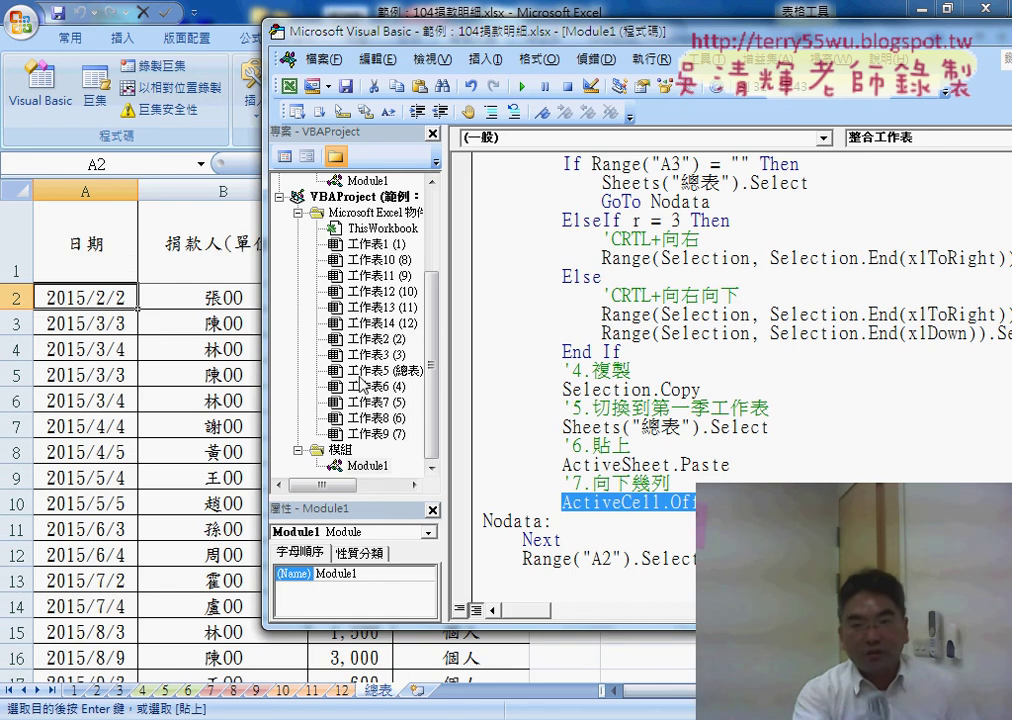
pyautogui.scroll(4, 600, 450)
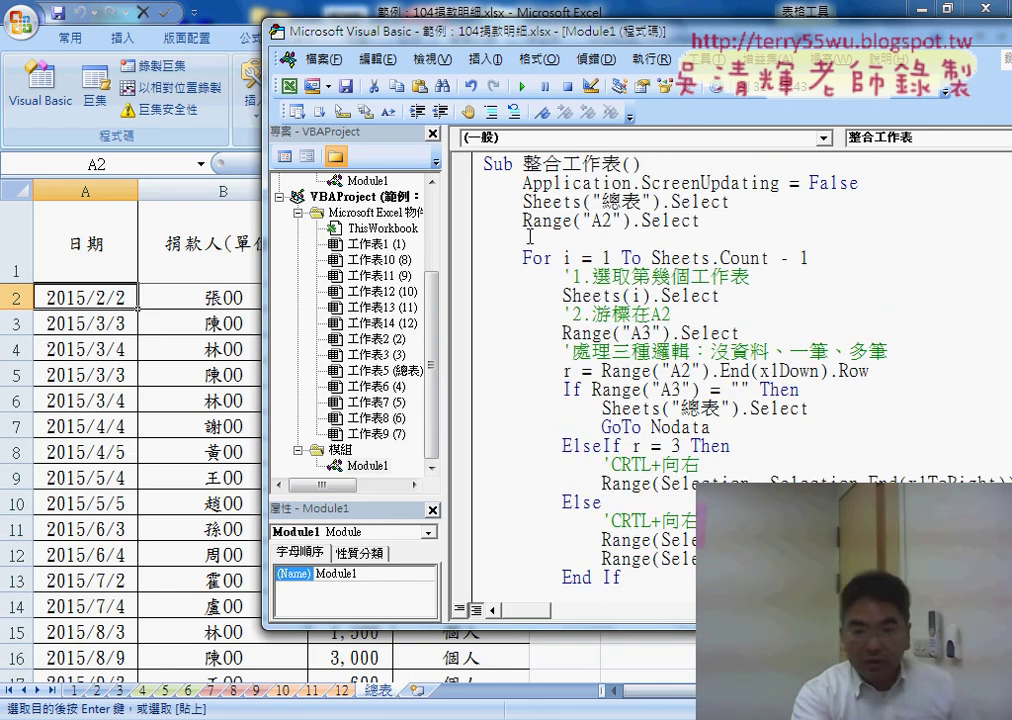
pyautogui.click(524, 183)
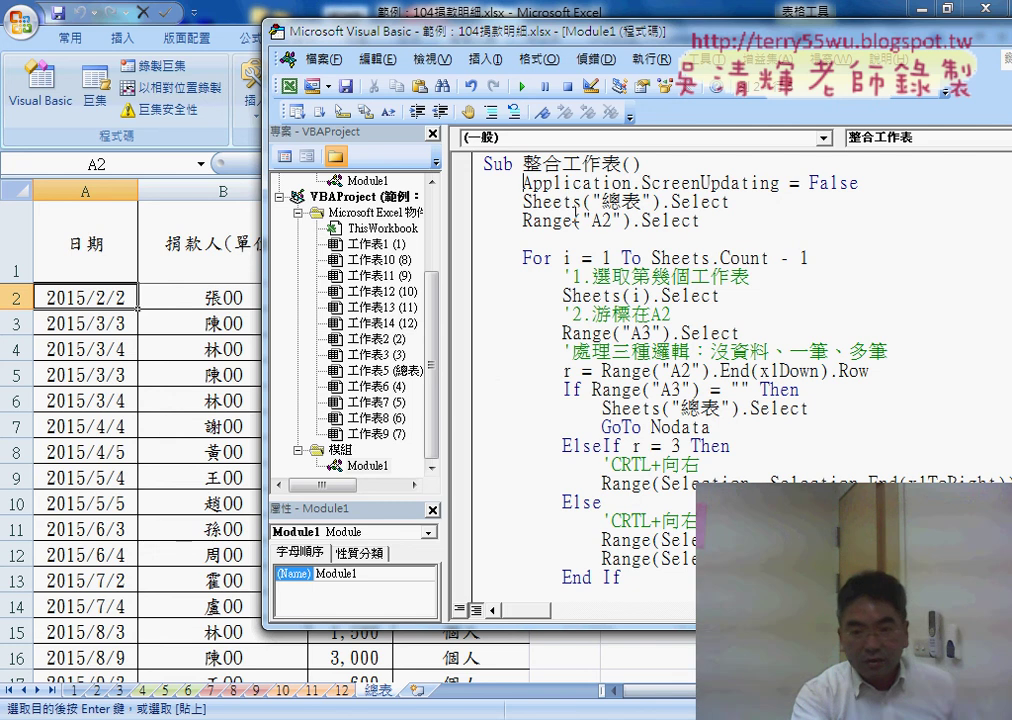
pyautogui.scroll(-3, 573, 218)
pyautogui.scroll(-3, 573, 218)
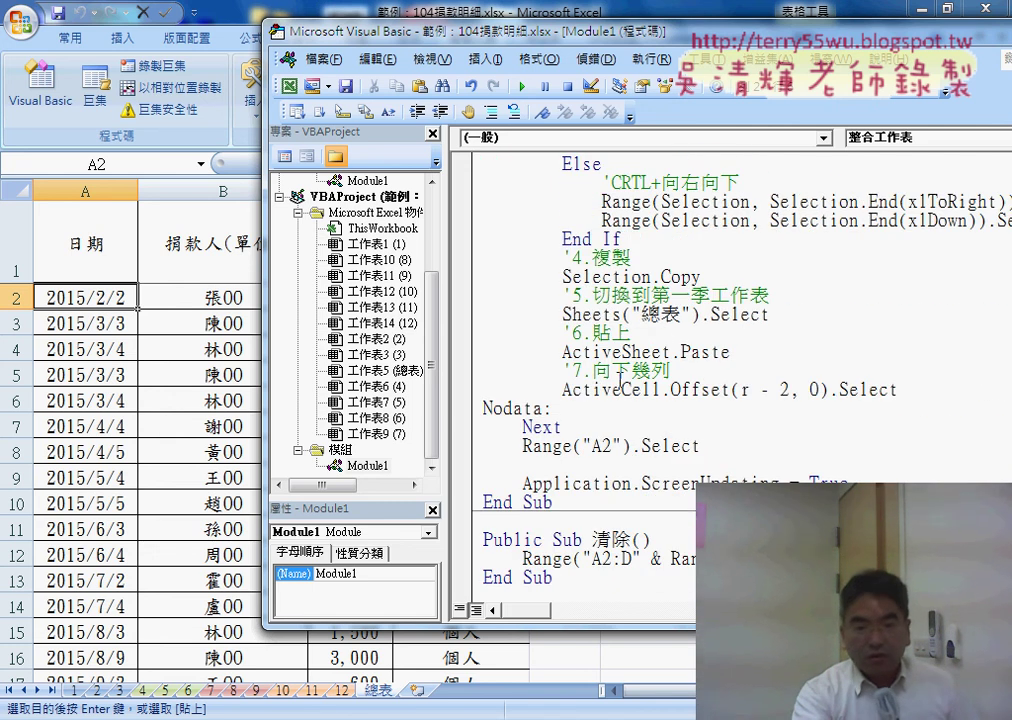
pyautogui.click(525, 484)
pyautogui.write("'")
pyautogui.hotkey('alt', 'F11')
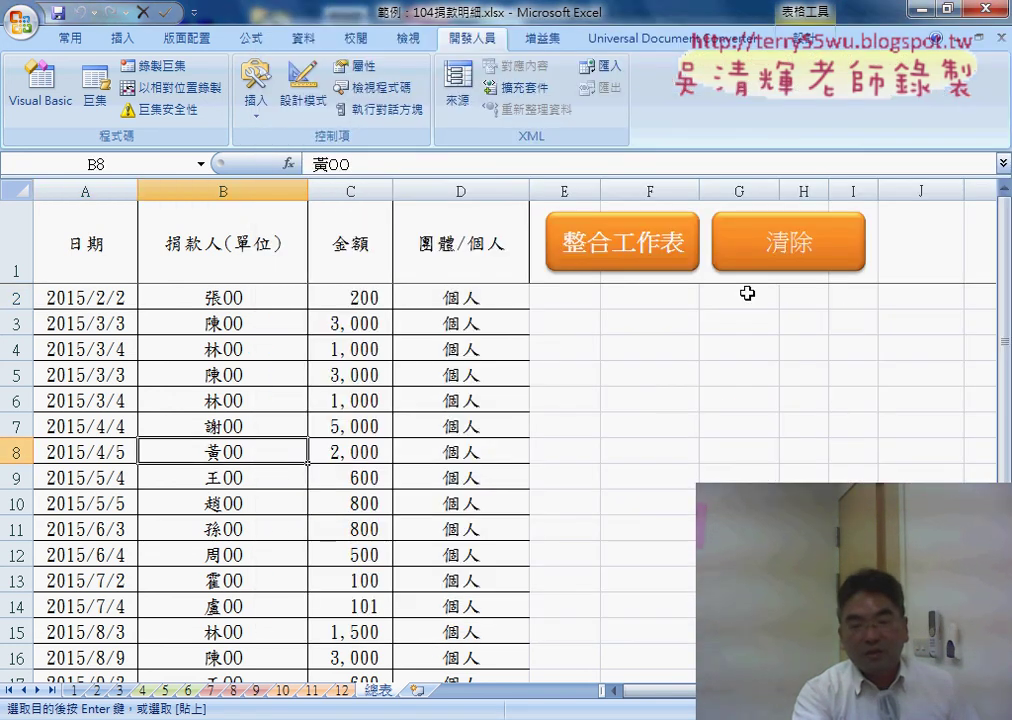
# Test the 整合工作表 and 清除 buttons several times, ending with 總表 cleared.
pyautogui.click(781, 245)
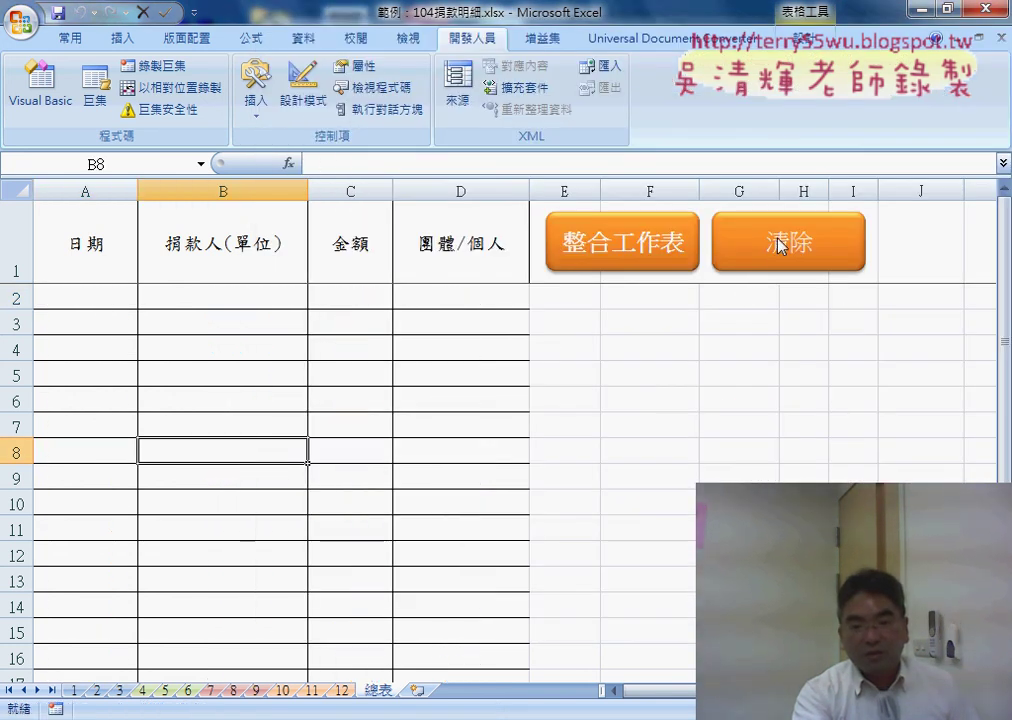
pyautogui.click(610, 254)
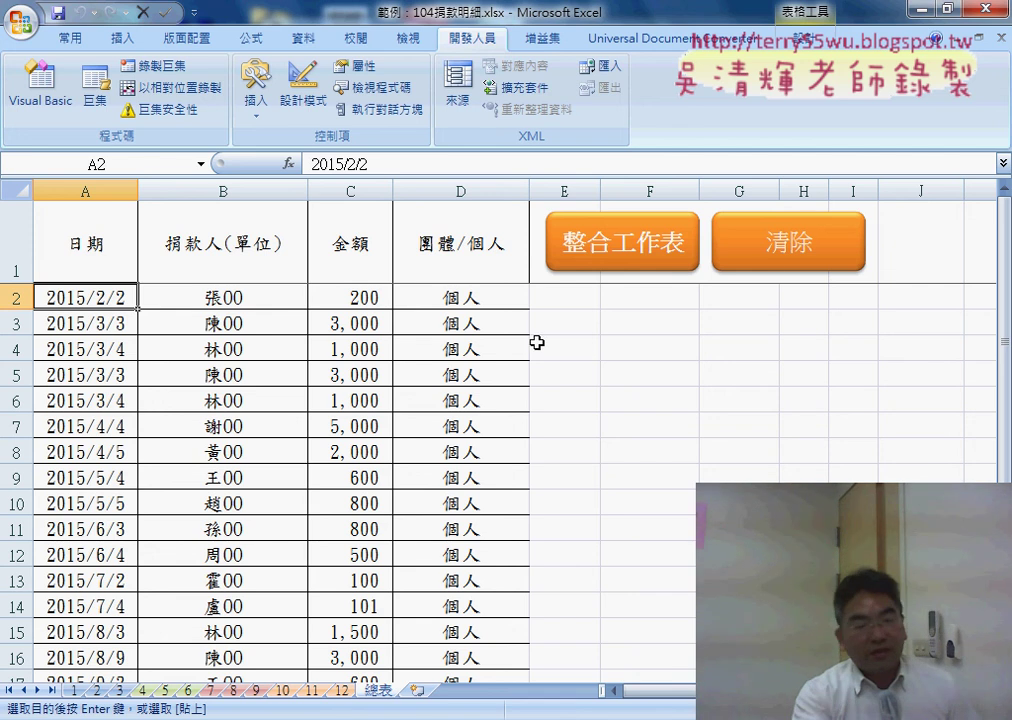
pyautogui.scroll(-3, 326, 449)
pyautogui.scroll(-1, 326, 449)
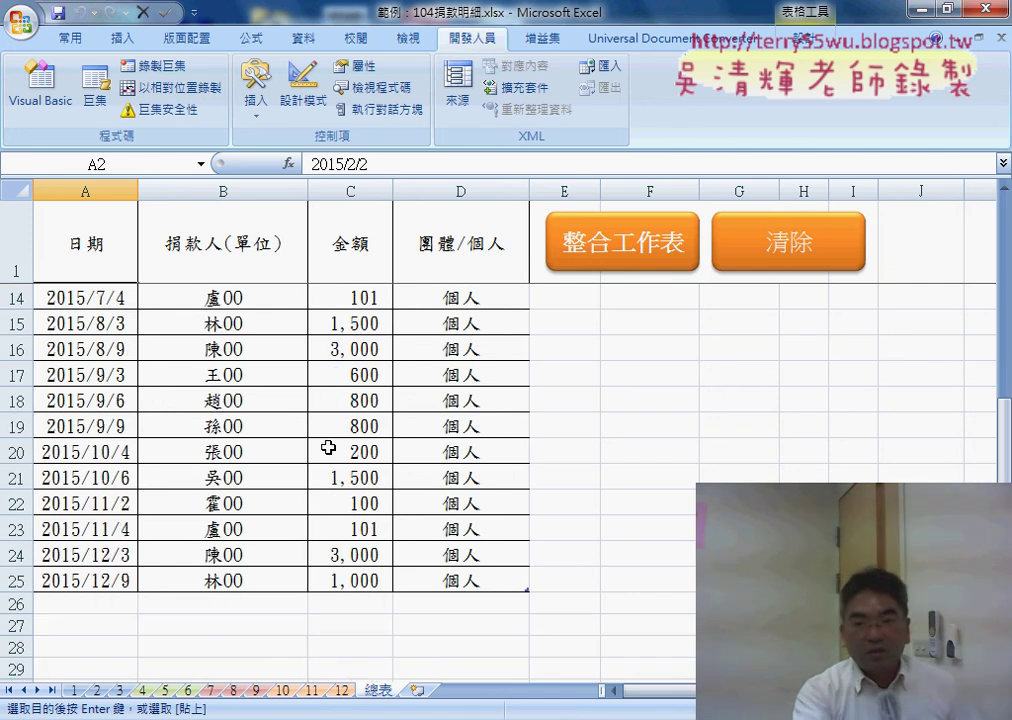
pyautogui.click(786, 252)
pyautogui.scroll(3, 735, 383)
pyautogui.scroll(1, 735, 383)
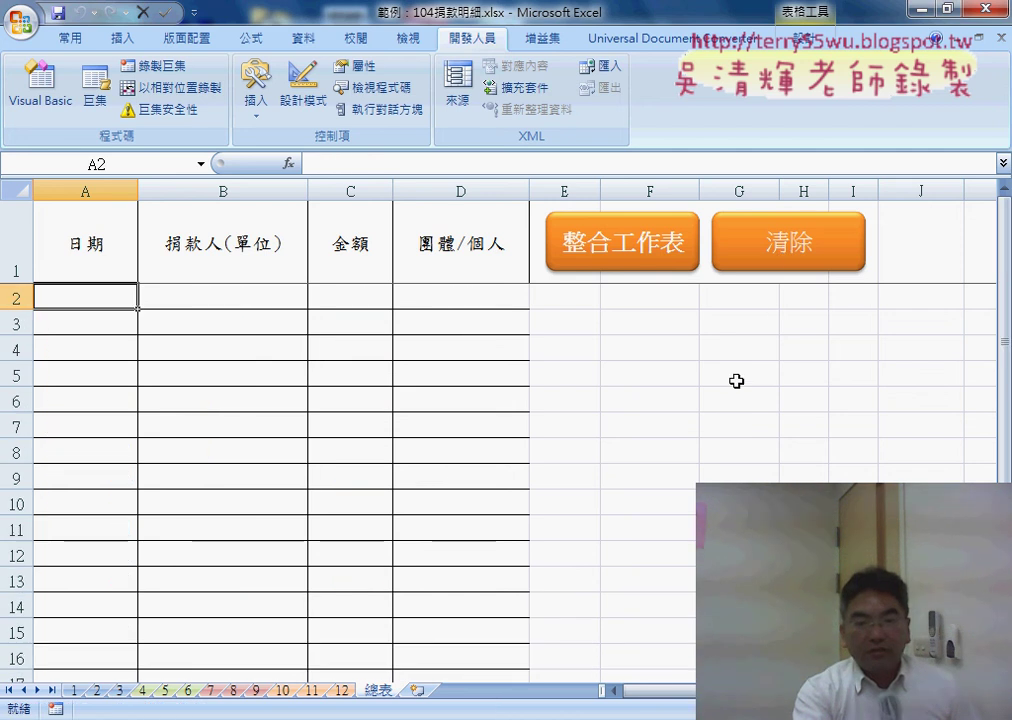
pyautogui.click(617, 252)
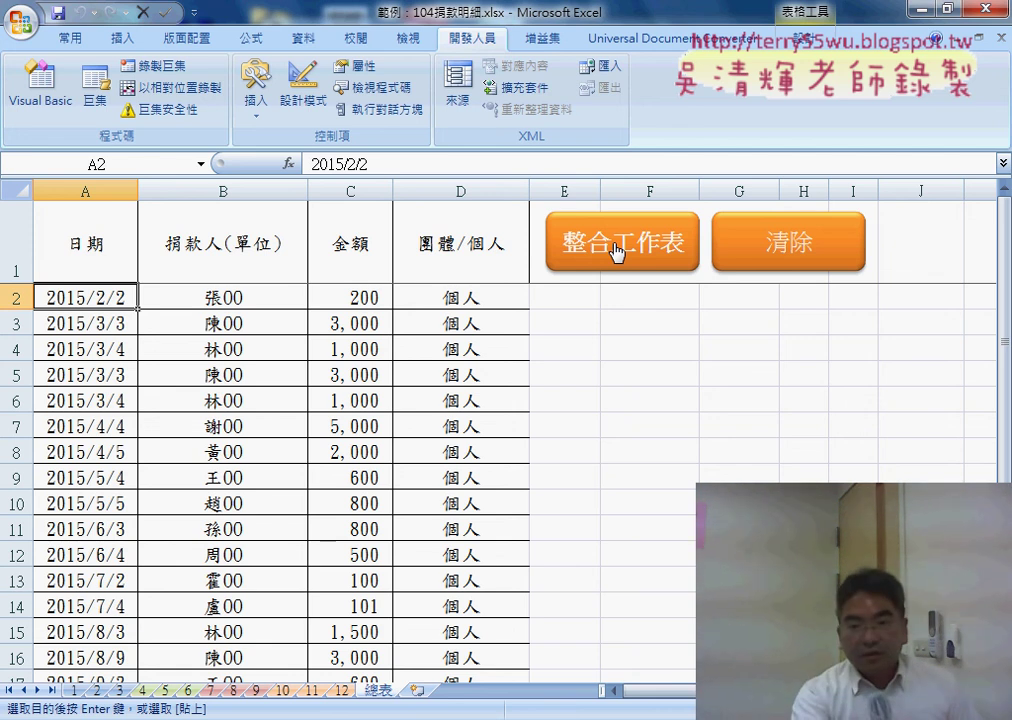
pyautogui.click(775, 248)
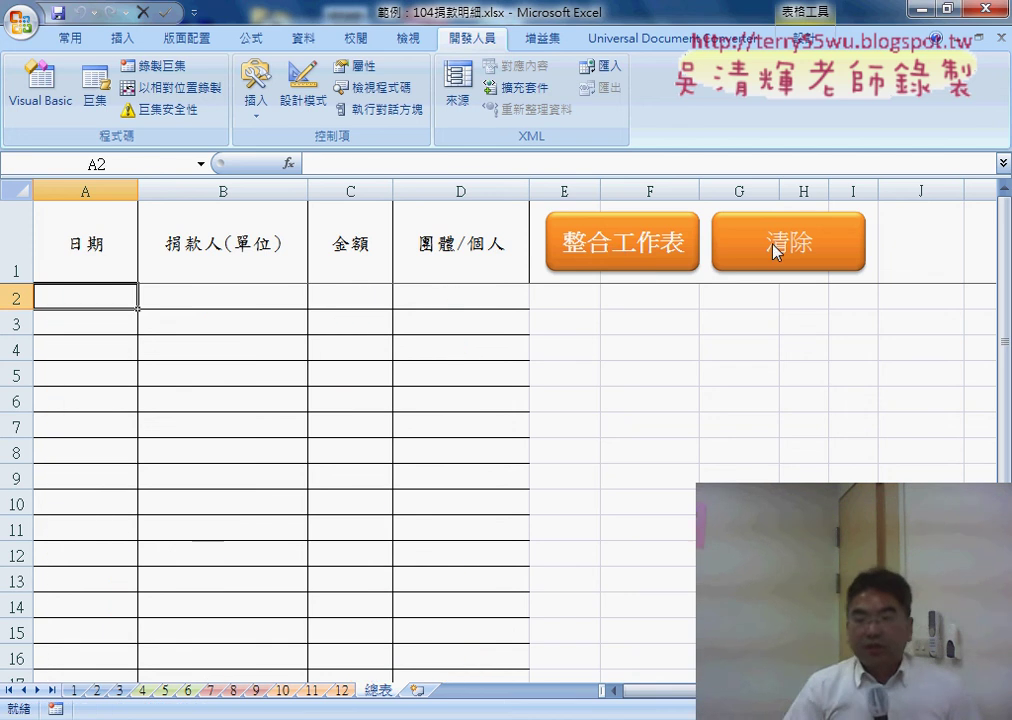
pyautogui.click(620, 251)
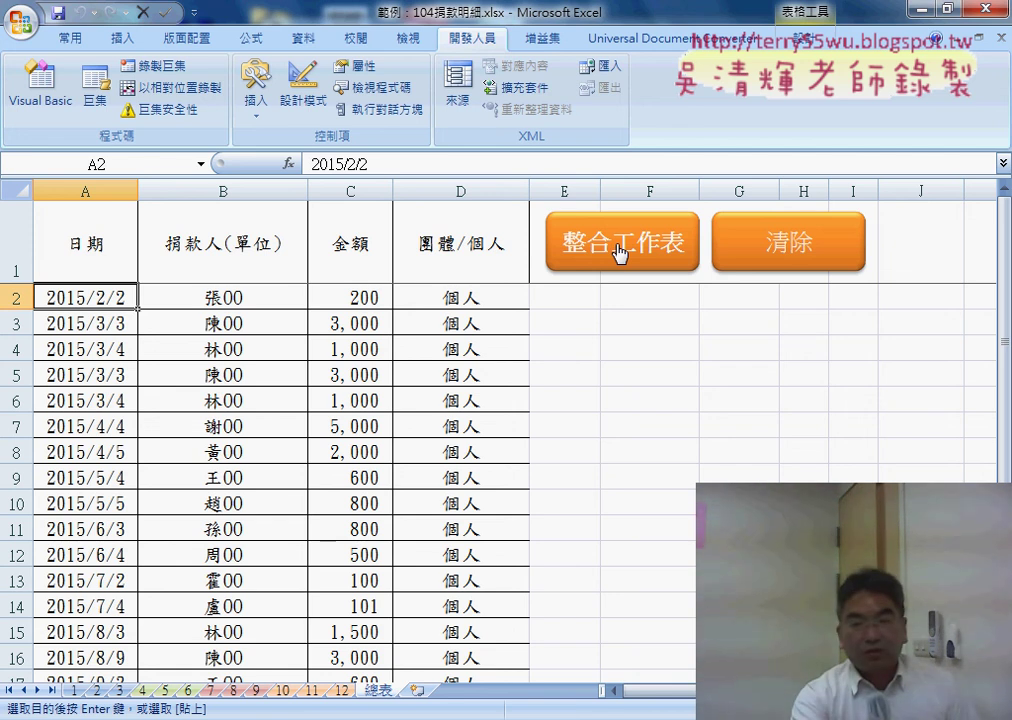
pyautogui.click(775, 258)
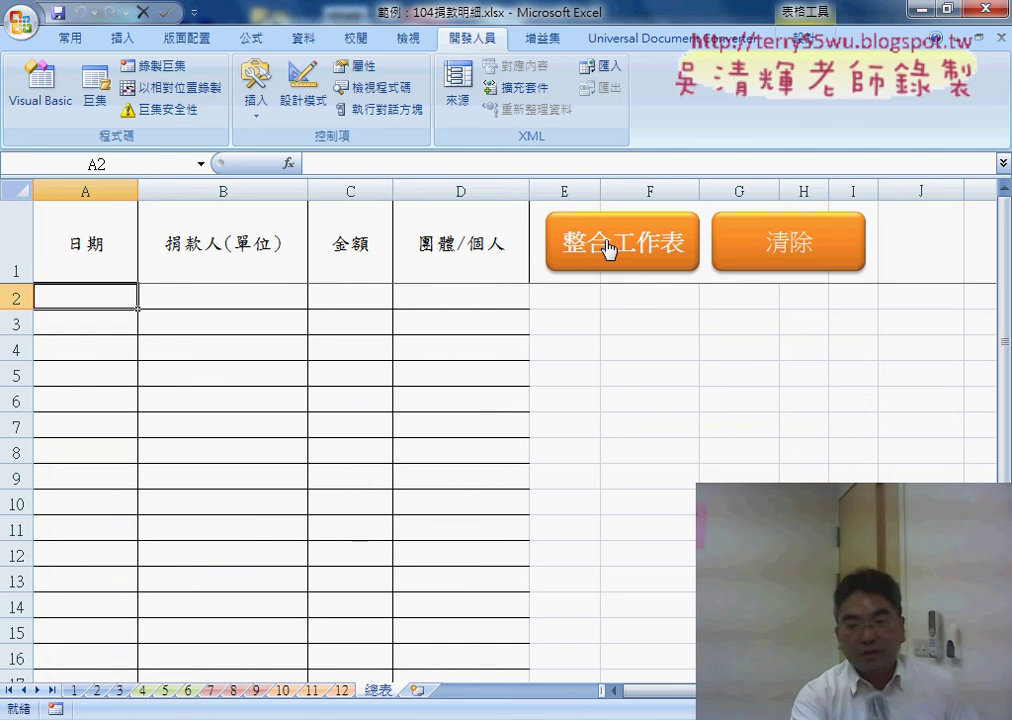
# Open the button's macro via Assign Macro > Edit and remove the apostrophes from both ScreenUpdating lines.
pyautogui.rightClick(609, 250)
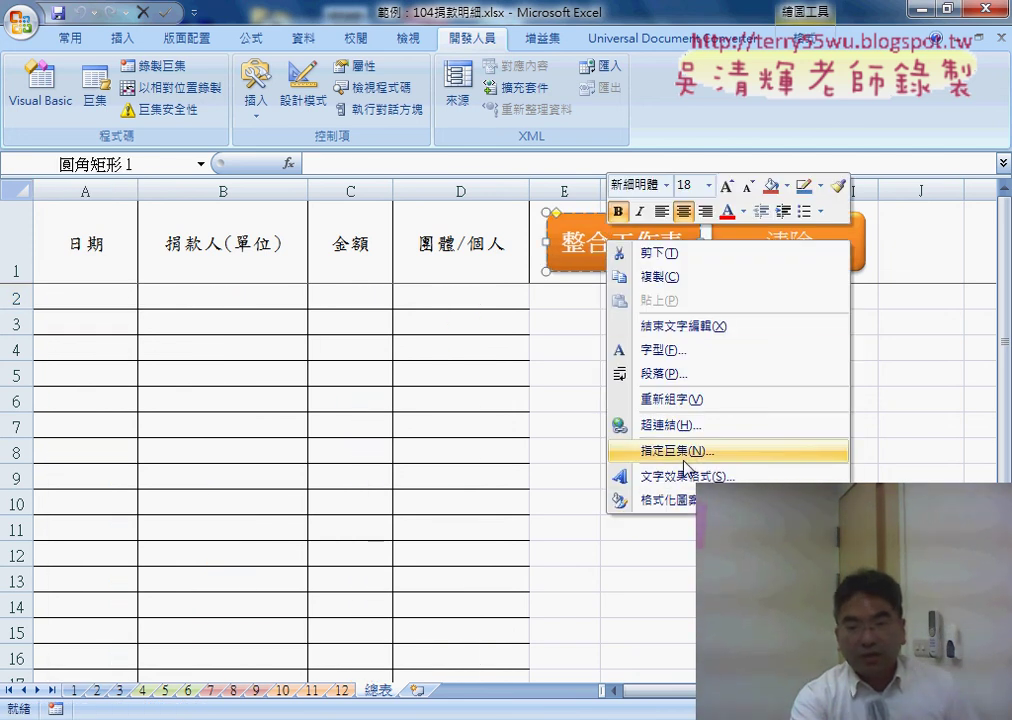
pyautogui.click(688, 452)
pyautogui.click(860, 197)
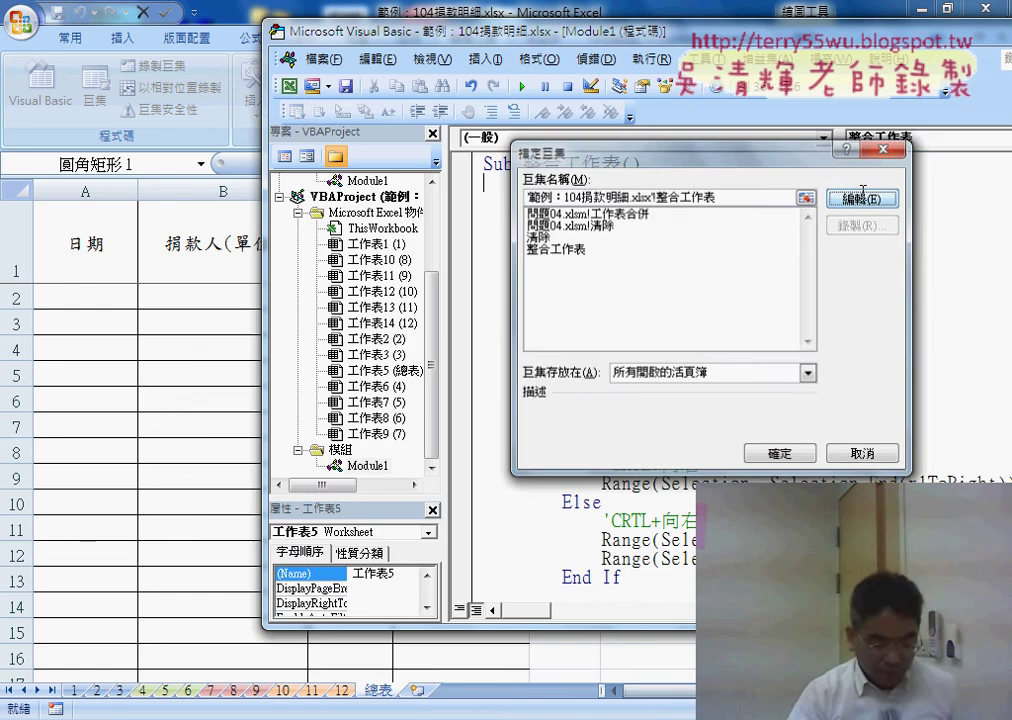
pyautogui.moveTo(521, 183); pyautogui.dragTo(529, 183)
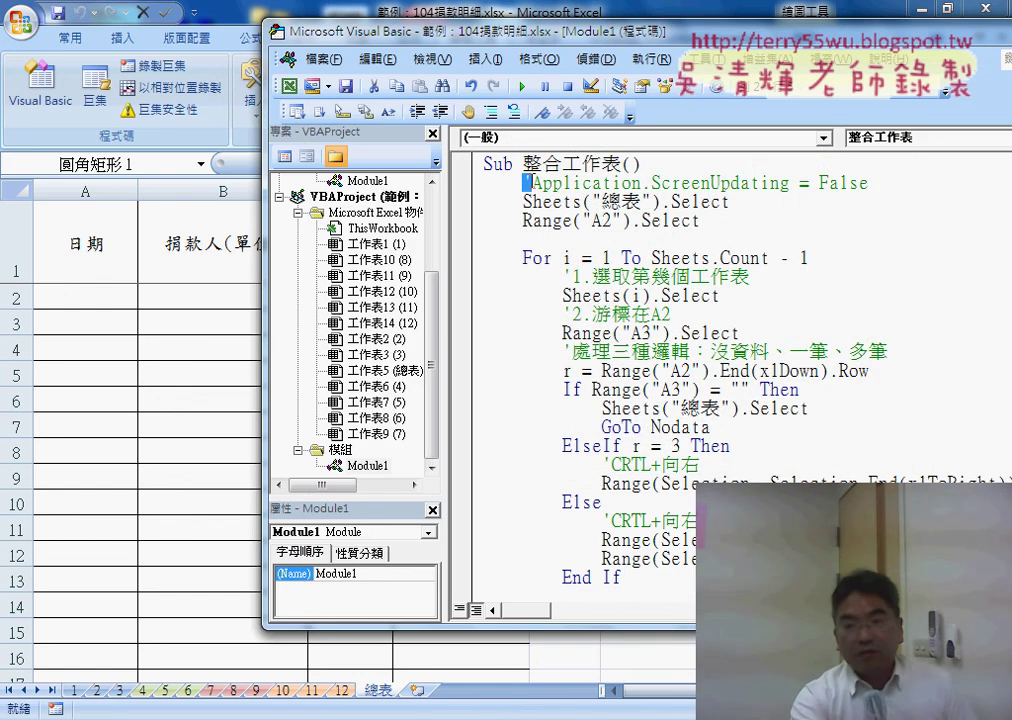
pyautogui.press('Delete')
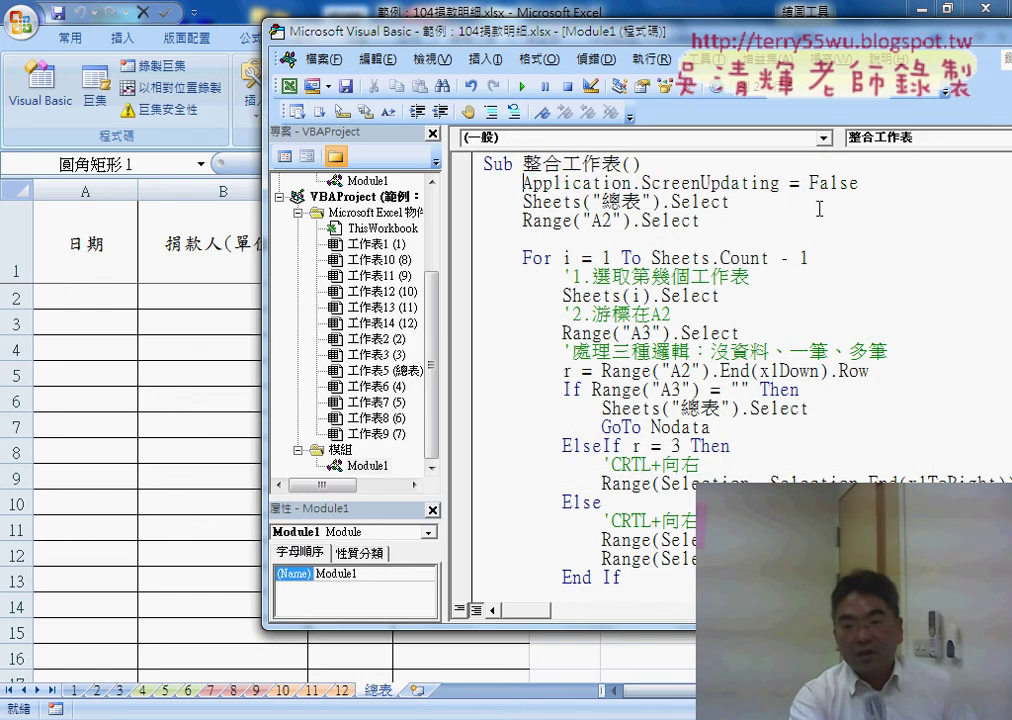
pyautogui.moveTo(860, 183); pyautogui.dragTo(524, 185)
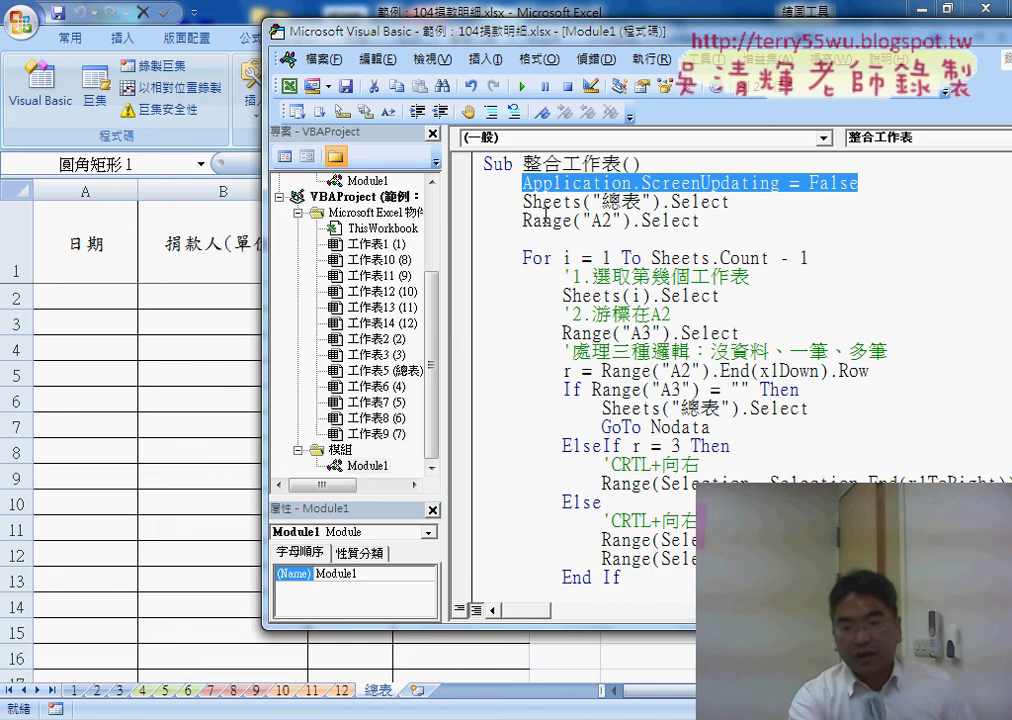
pyautogui.scroll(-4, 546, 213)
pyautogui.scroll(-2, 546, 213)
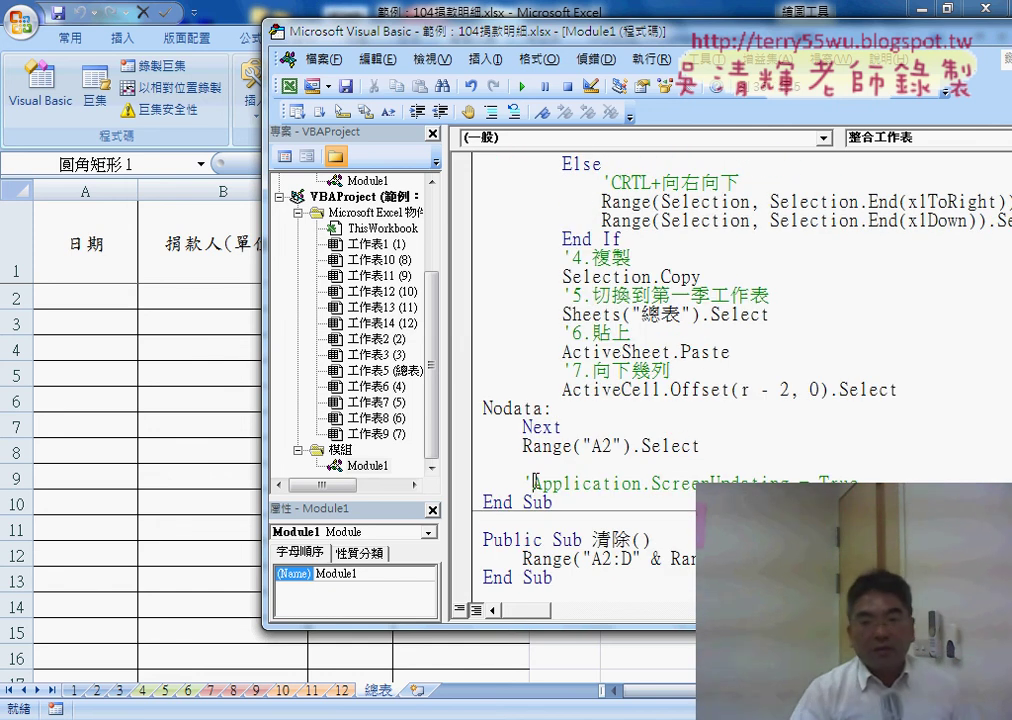
pyautogui.moveTo(535, 483); pyautogui.dragTo(522, 483)
pyautogui.press('Delete')
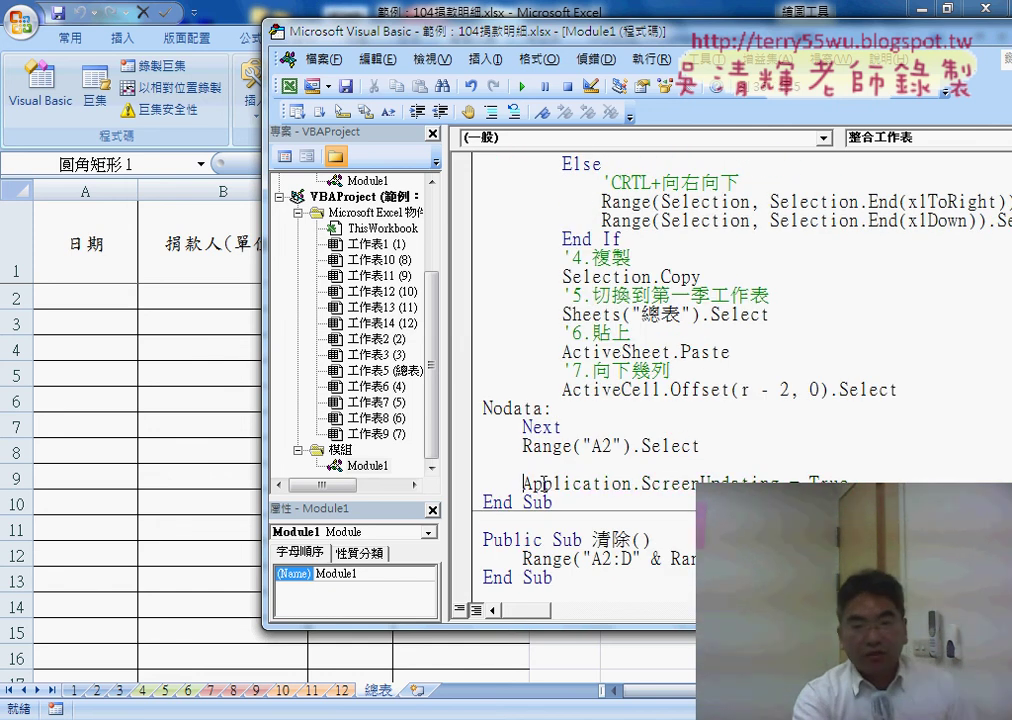
# Test filling and clearing 總表 with the 整合工作表 and 清除 buttons, then reopen the code window.
pyautogui.click(208, 409)
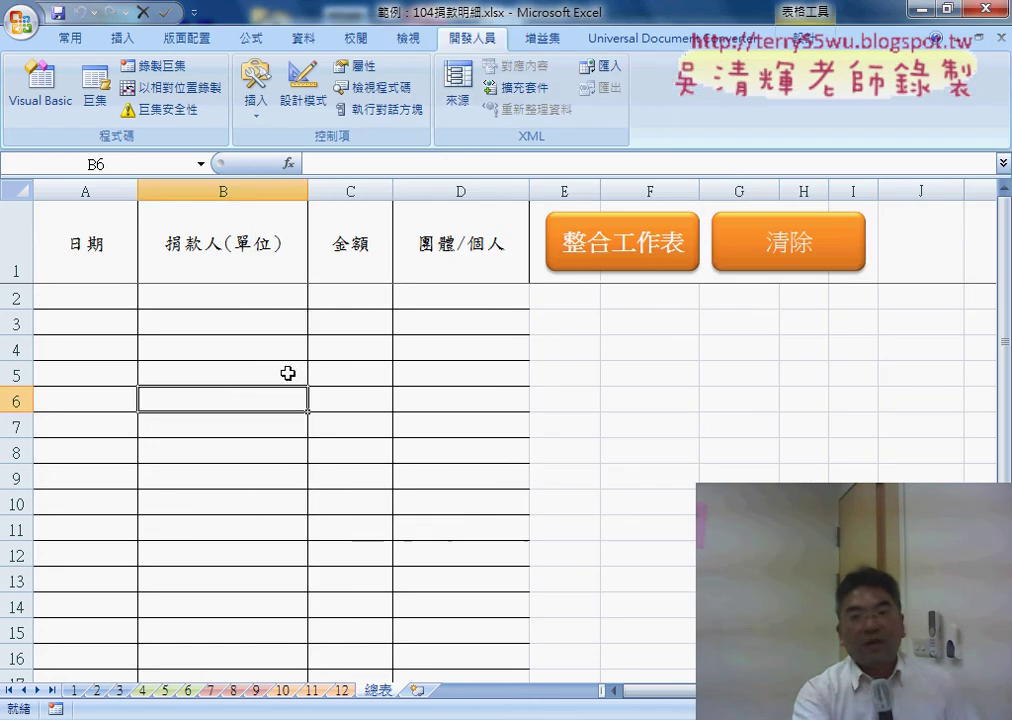
pyautogui.click(739, 321)
pyautogui.click(619, 250)
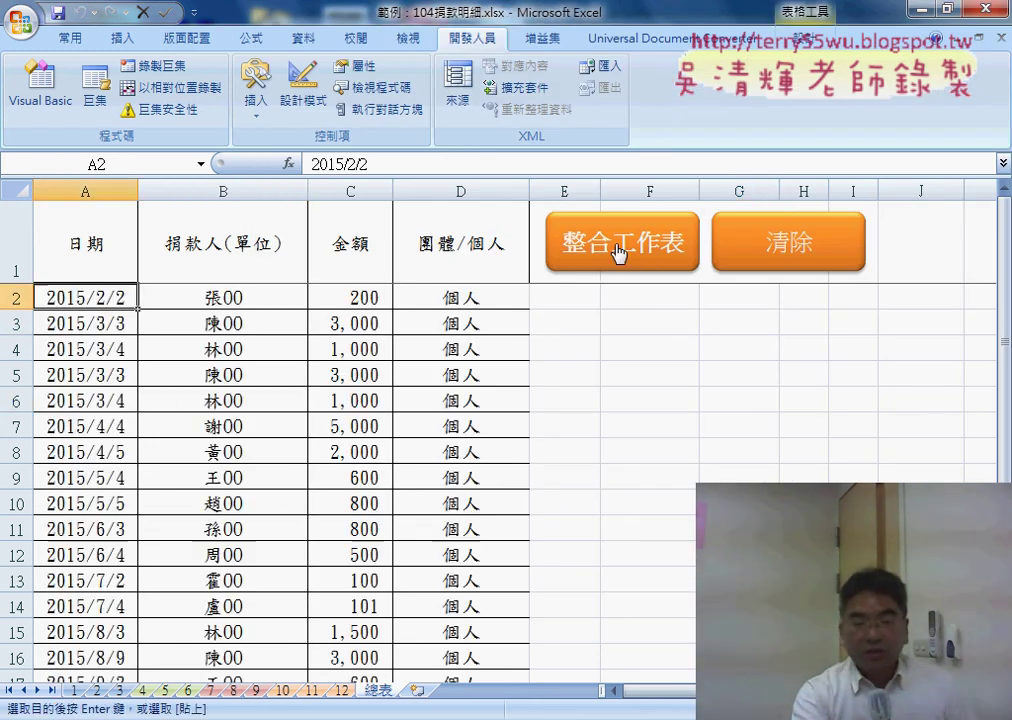
pyautogui.click(795, 262)
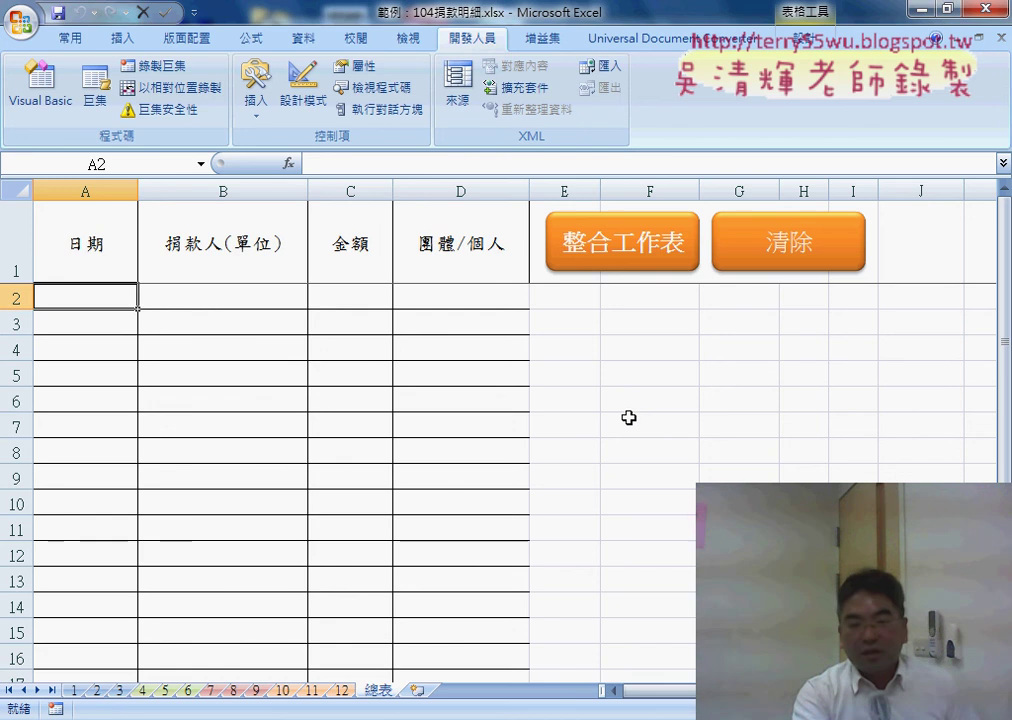
pyautogui.click(680, 627)
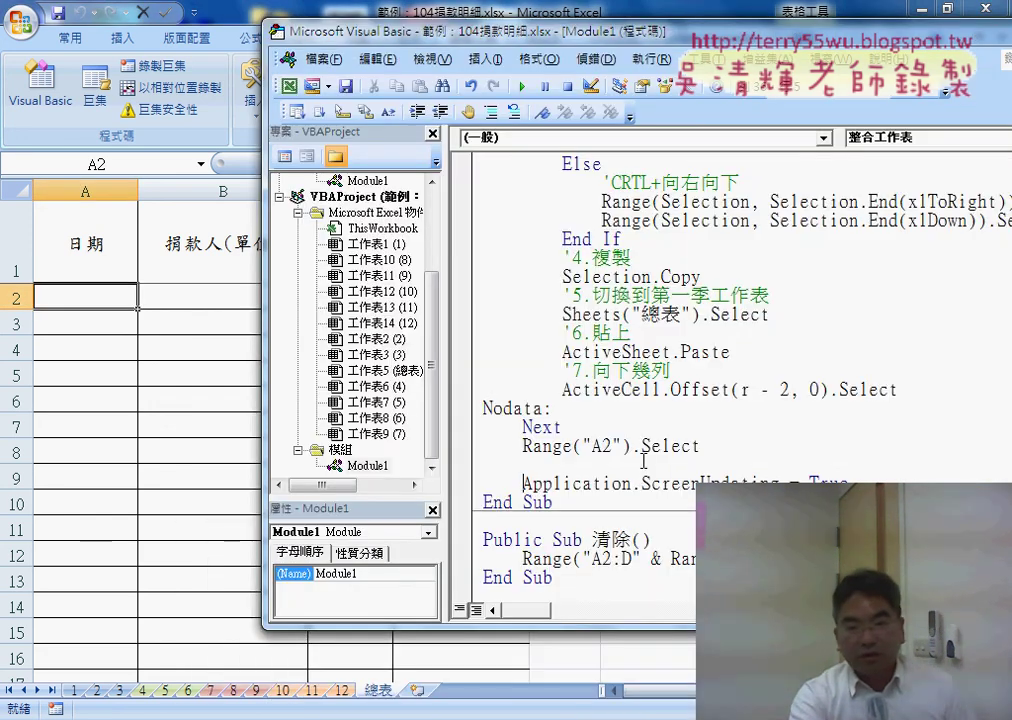
pyautogui.moveTo(445, 33); pyautogui.dragTo(245, 38)
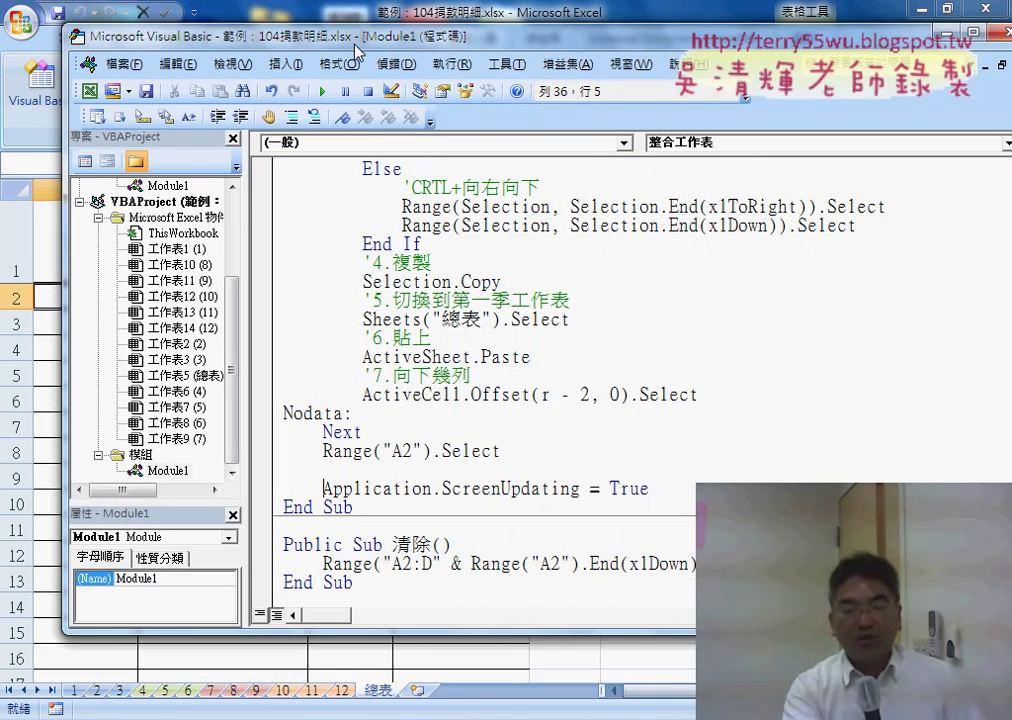
pyautogui.scroll(3, 446, 302)
pyautogui.scroll(3, 446, 302)
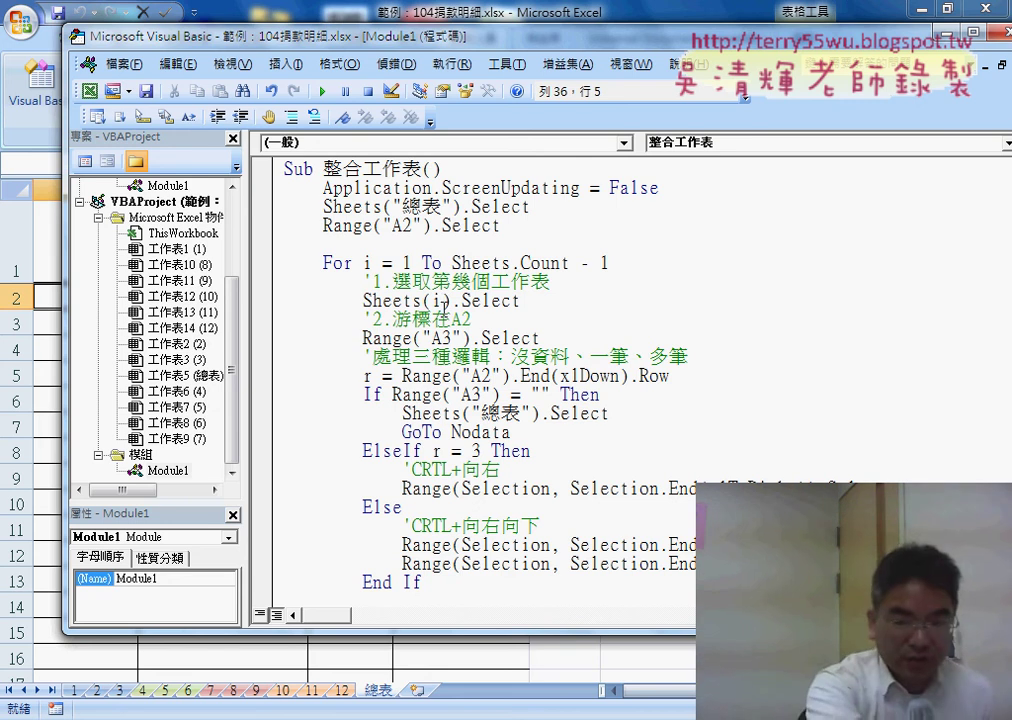